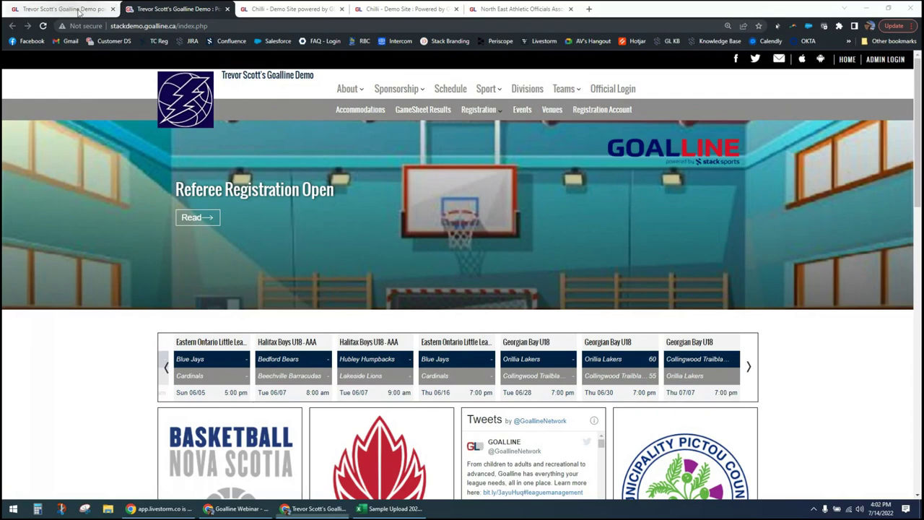
Switch to the site's admin control panel and examine which league and team control panels can be selected.
{"action": "left_click", "coordinate": [80, 10]}
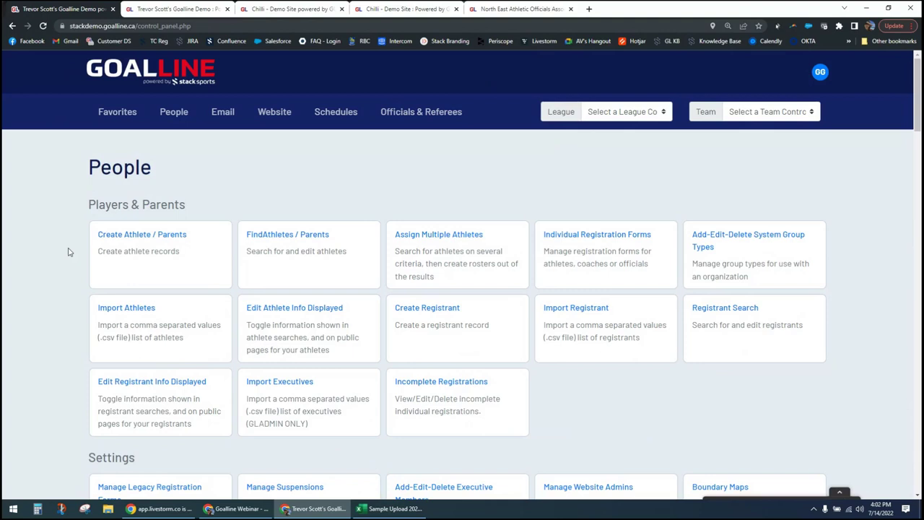
{"action": "left_click", "coordinate": [663, 114]}
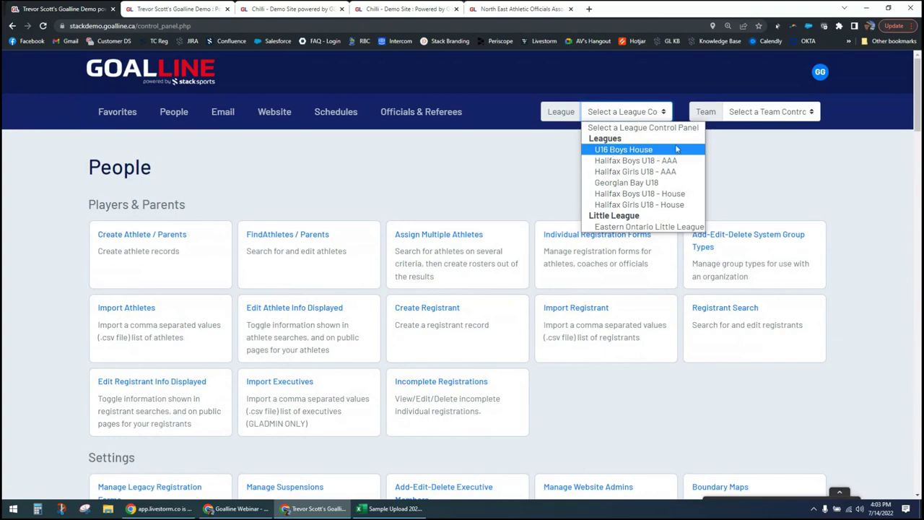
{"action": "left_click", "coordinate": [815, 113]}
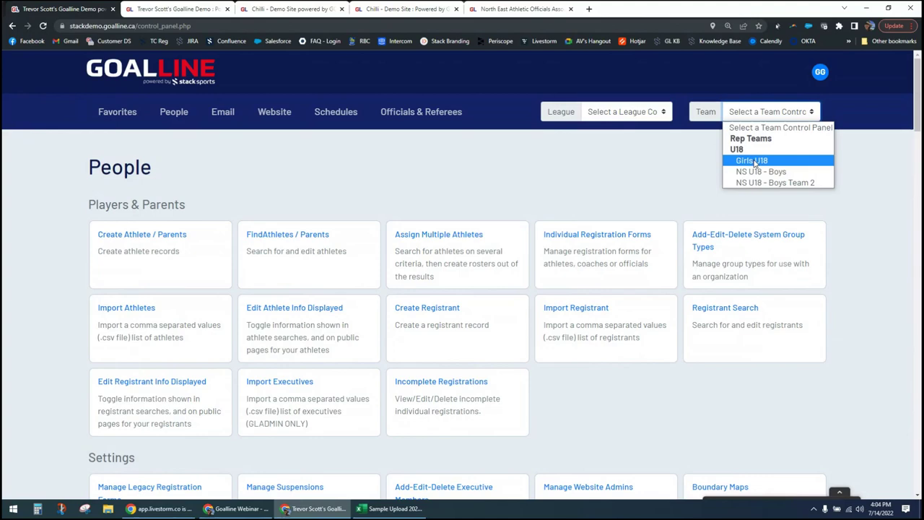
{"action": "left_click", "coordinate": [659, 111]}
{"action": "left_click", "coordinate": [661, 112]}
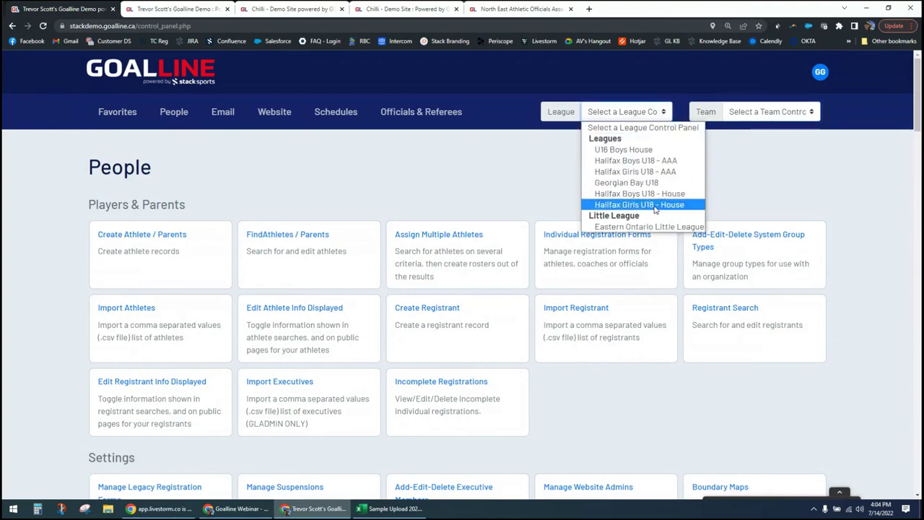
{"action": "left_click", "coordinate": [743, 112]}
{"action": "left_click", "coordinate": [744, 112]}
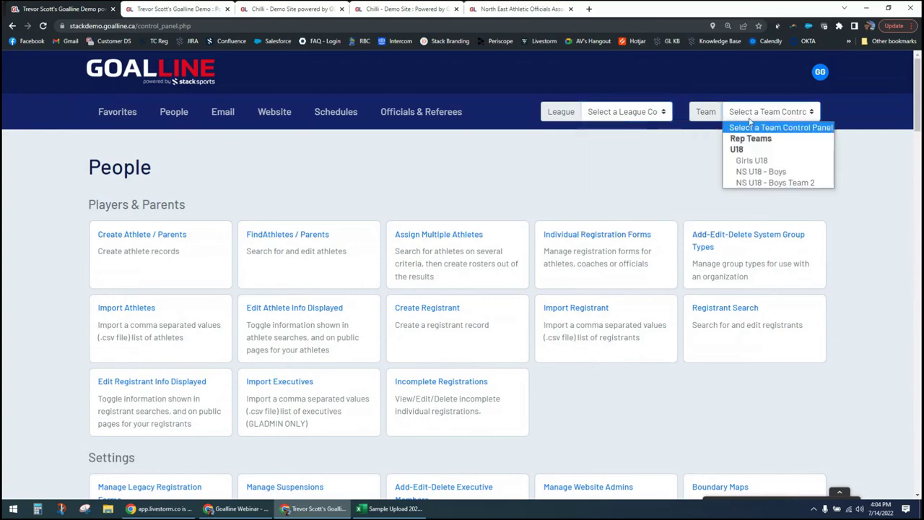
{"action": "left_click", "coordinate": [652, 184]}
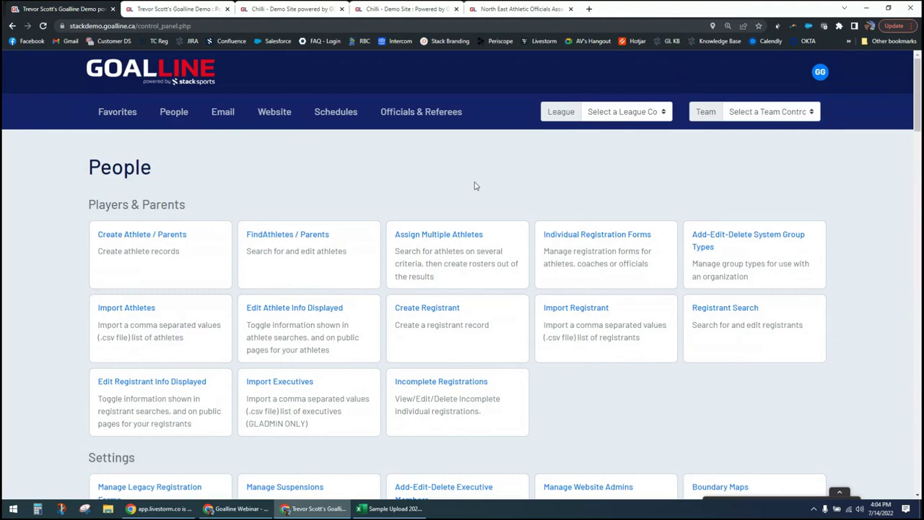
Open the Manage Seasons page from the schedule settings.
{"action": "left_click", "coordinate": [336, 117]}
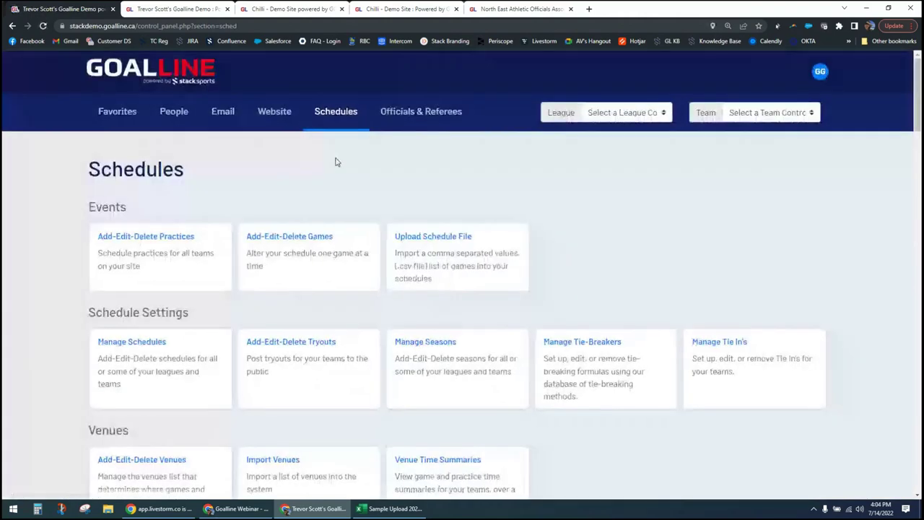
{"action": "scroll", "coordinate": [335, 162], "scroll_direction": "down", "scroll_amount": 1}
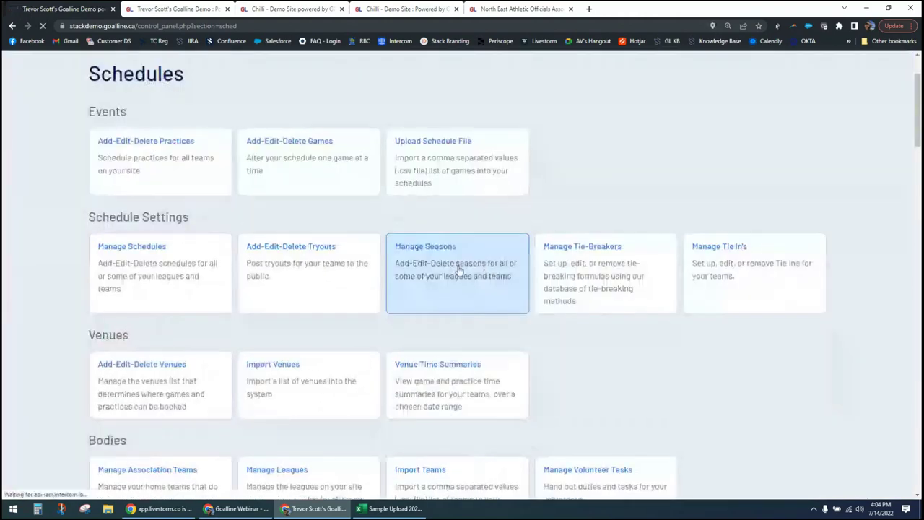
{"action": "left_click", "coordinate": [459, 269]}
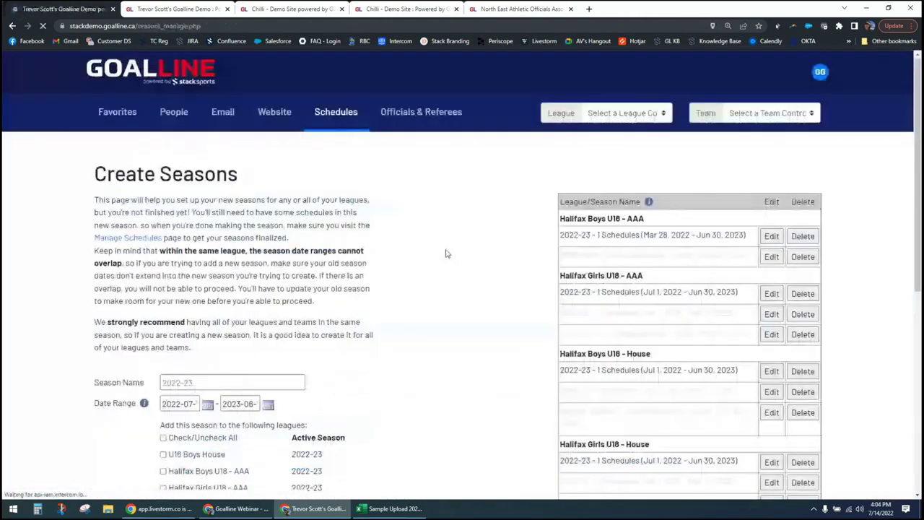
Examine the leagues offered for a new season, the teams in the BU18 and GU18 Rep groups, and each league's active season.
{"action": "scroll", "coordinate": [447, 264], "scroll_direction": "down", "scroll_amount": 2}
{"action": "scroll", "coordinate": [449, 276], "scroll_direction": "down", "scroll_amount": 1}
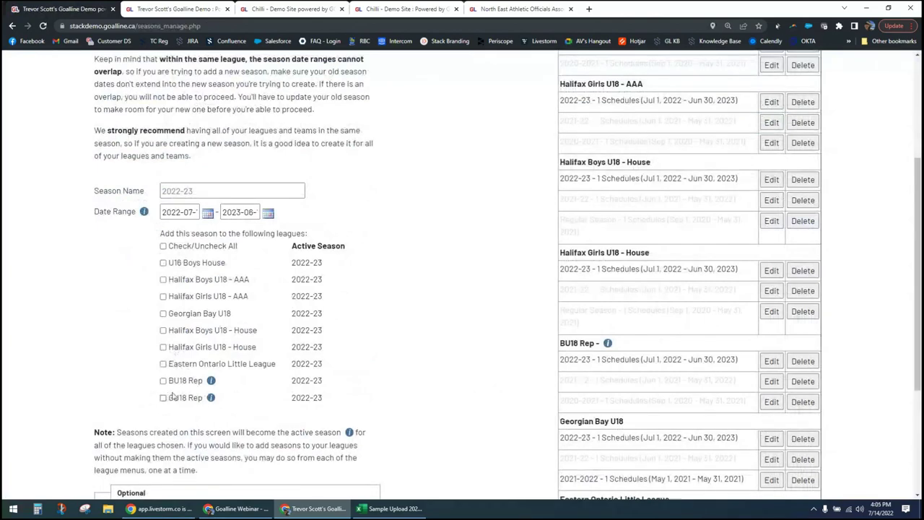
{"action": "mouse_move", "coordinate": [210, 382]}
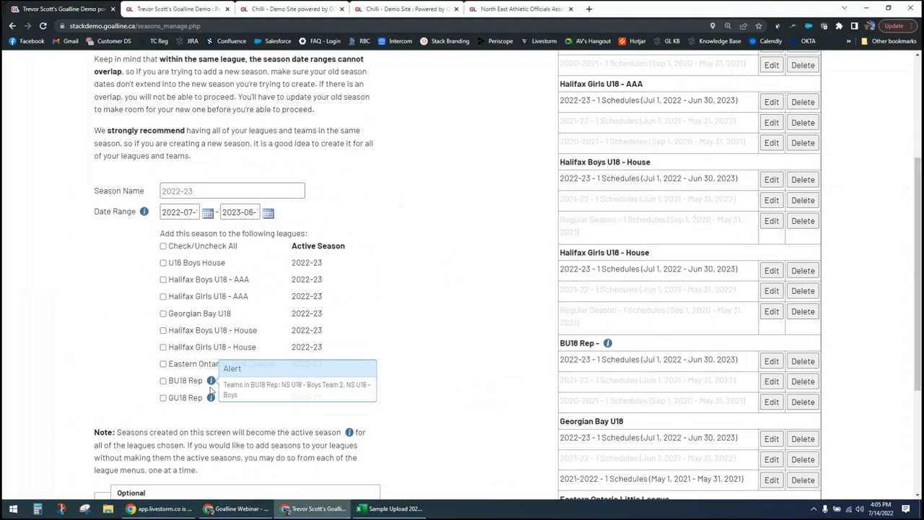
{"action": "mouse_move", "coordinate": [210, 400]}
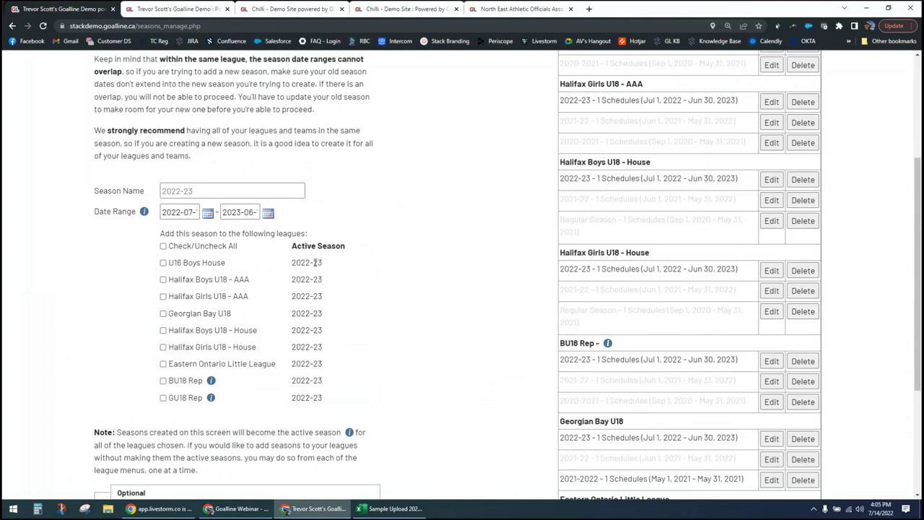
{"action": "left_click_drag", "start_coordinate": [291, 263], "coordinate": [326, 270]}
{"action": "left_click", "coordinate": [325, 268]}
{"action": "scroll", "coordinate": [406, 285], "scroll_direction": "up", "scroll_amount": 1}
{"action": "scroll", "coordinate": [406, 287], "scroll_direction": "up", "scroll_amount": 2}
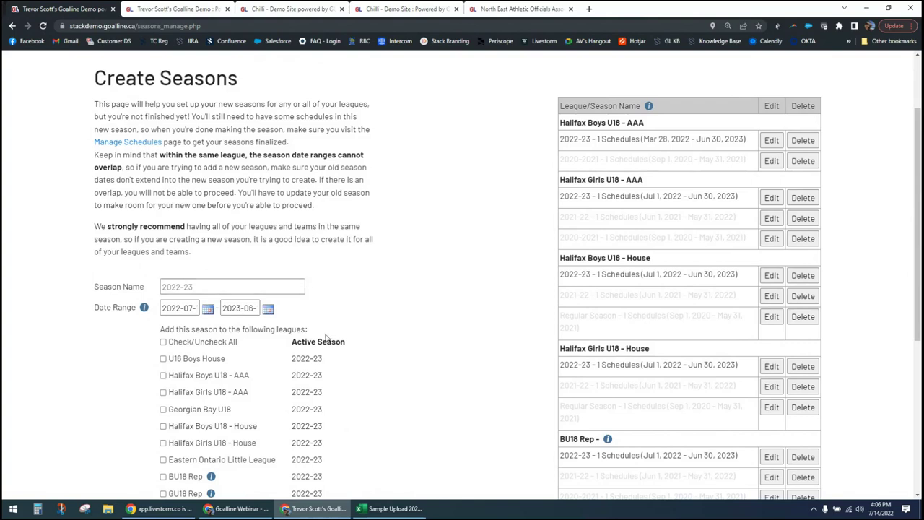
{"action": "left_click_drag", "start_coordinate": [296, 359], "coordinate": [325, 361]}
{"action": "left_click", "coordinate": [308, 358]}
{"action": "left_click_drag", "start_coordinate": [294, 358], "coordinate": [331, 362]}
{"action": "left_click", "coordinate": [302, 359]}
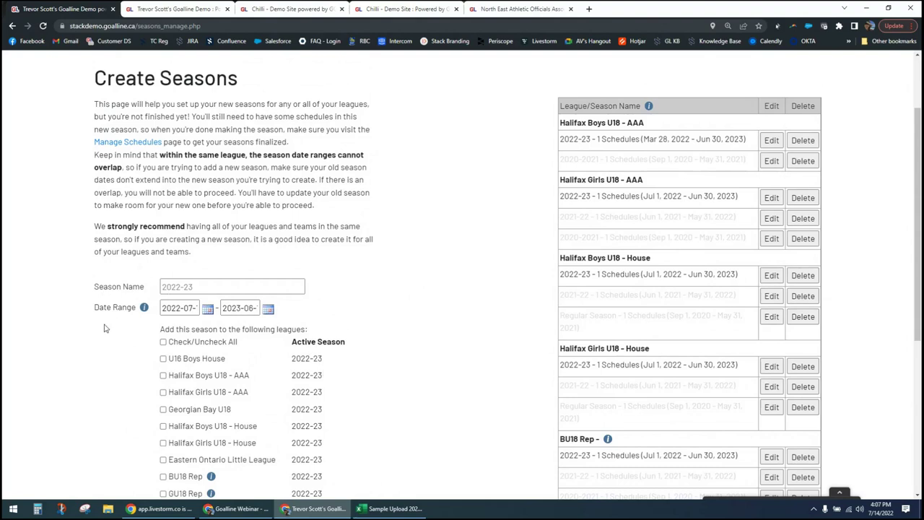
Enter 2022-23 as the new season's name.
{"action": "left_click", "coordinate": [181, 287]}
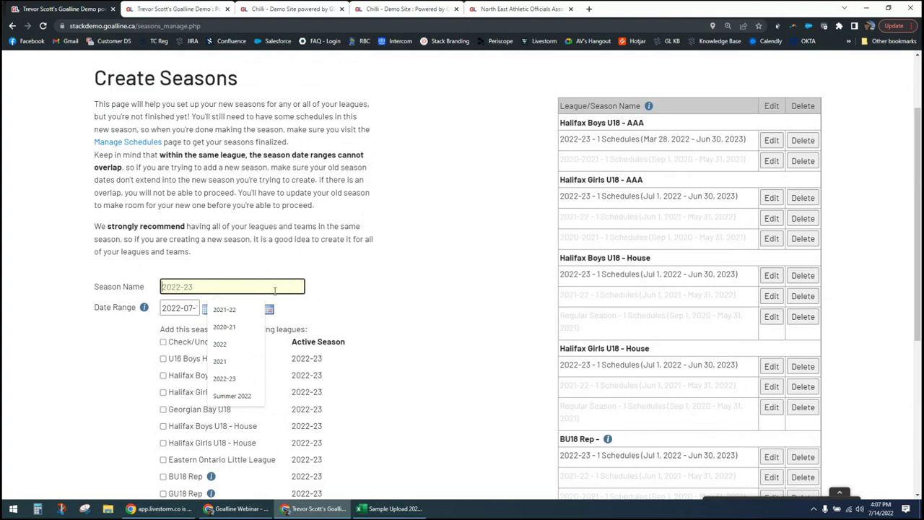
{"action": "key", "text": "Down"}
{"action": "key", "text": "Down"}
{"action": "key", "text": "Down"}
{"action": "key", "text": "Down"}
{"action": "key", "text": "Down"}
{"action": "key", "text": "Return"}
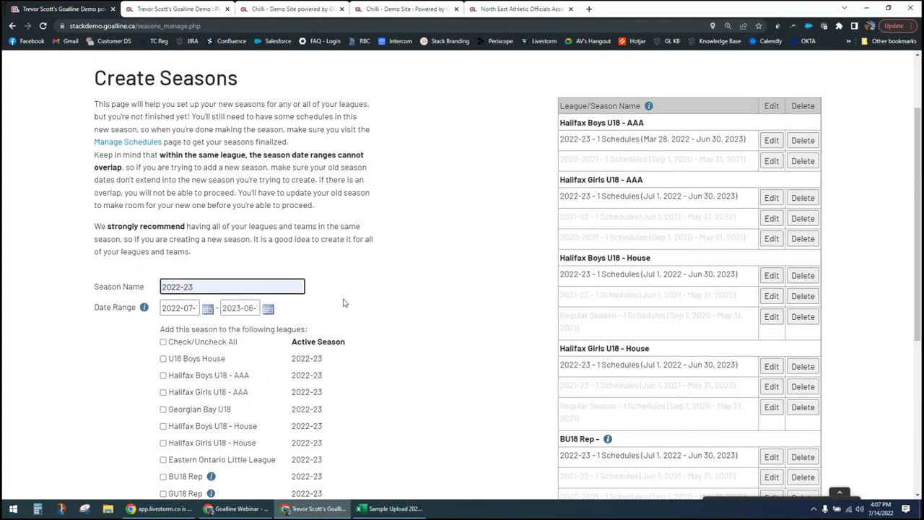
Set the season's start date to July 1, 2022 and include all leagues and rep groups in the season.
{"action": "scroll", "coordinate": [343, 302], "scroll_direction": "down", "scroll_amount": 1}
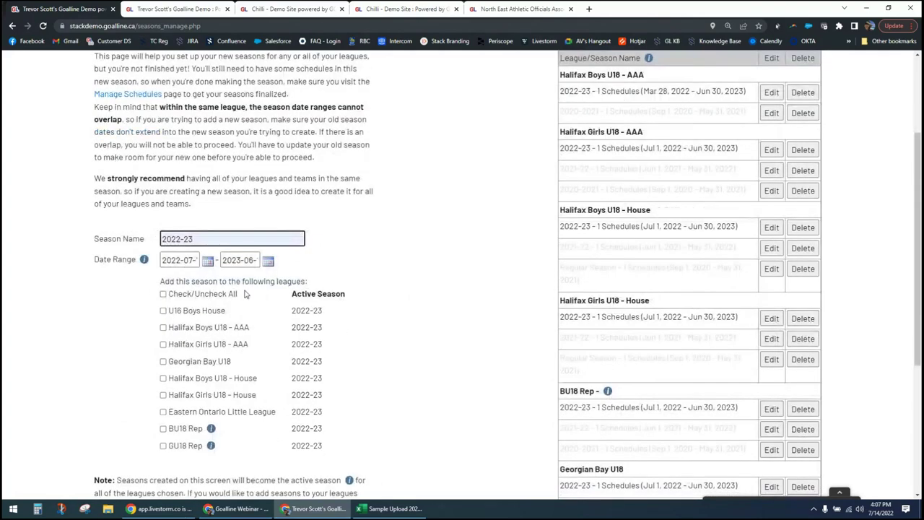
{"action": "left_click", "coordinate": [207, 264]}
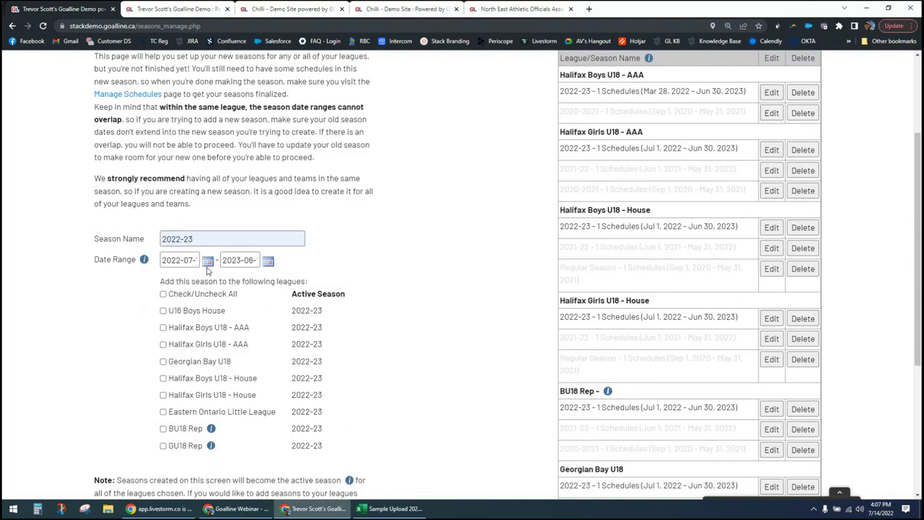
{"action": "left_click", "coordinate": [207, 264]}
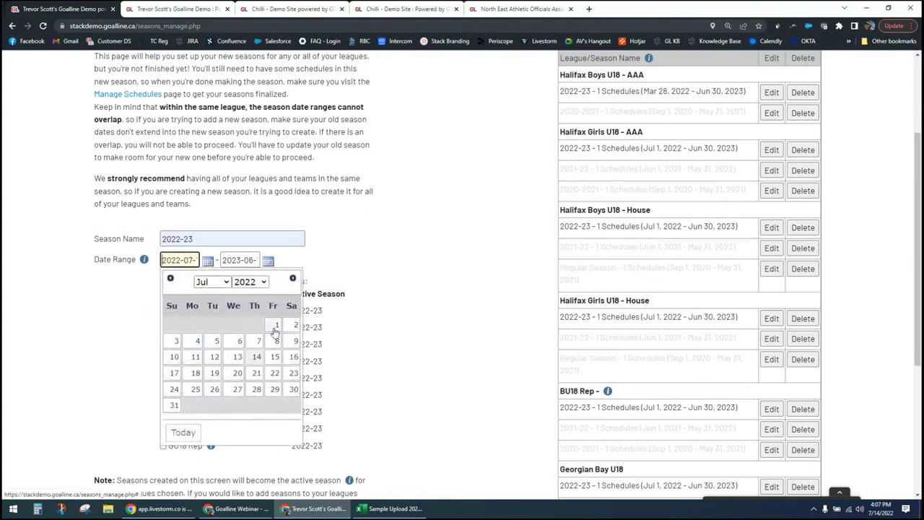
{"action": "left_click", "coordinate": [268, 330]}
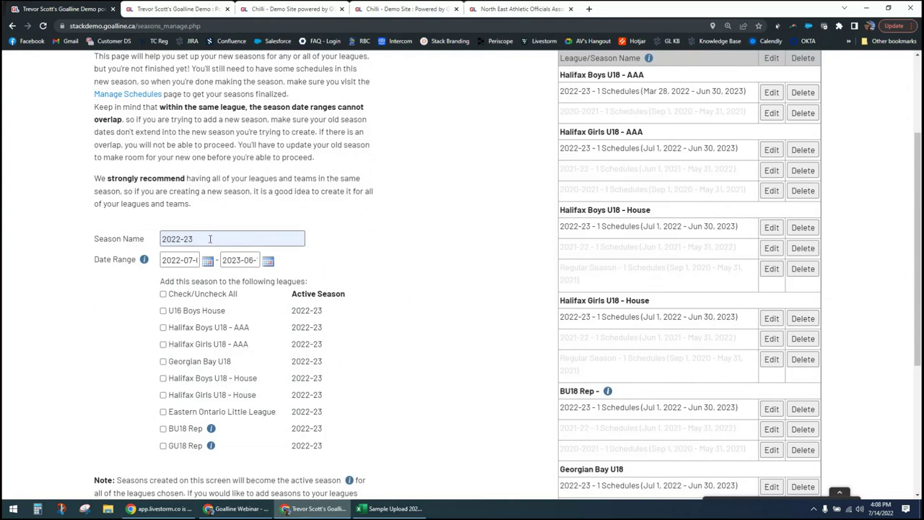
{"action": "left_click", "coordinate": [163, 295]}
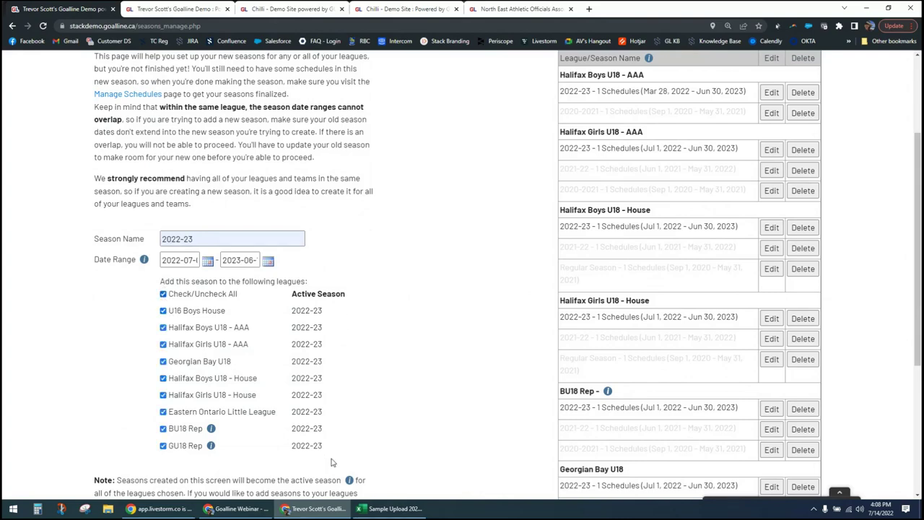
Try the optional settings for removing the previous active seasons' teams and for keeping their team rosters.
{"action": "scroll", "coordinate": [336, 446], "scroll_direction": "down", "scroll_amount": 2}
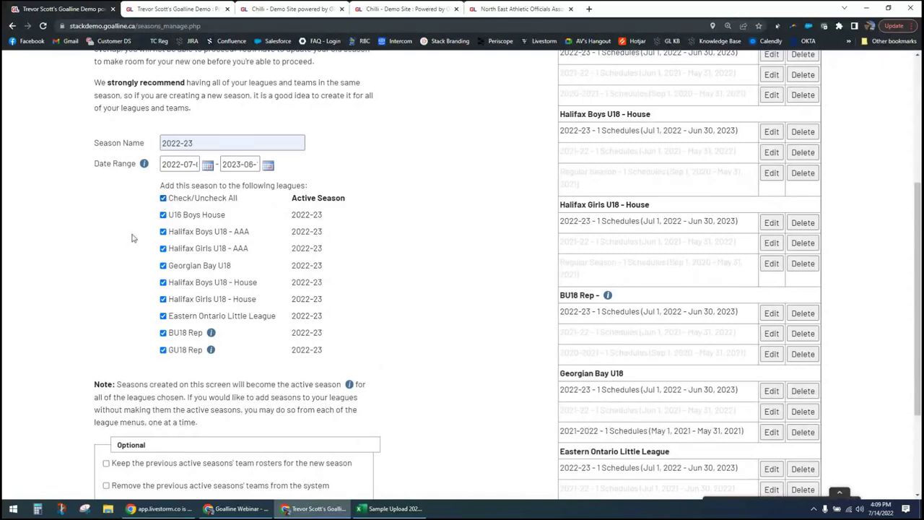
{"action": "scroll", "coordinate": [133, 238], "scroll_direction": "down", "scroll_amount": 1}
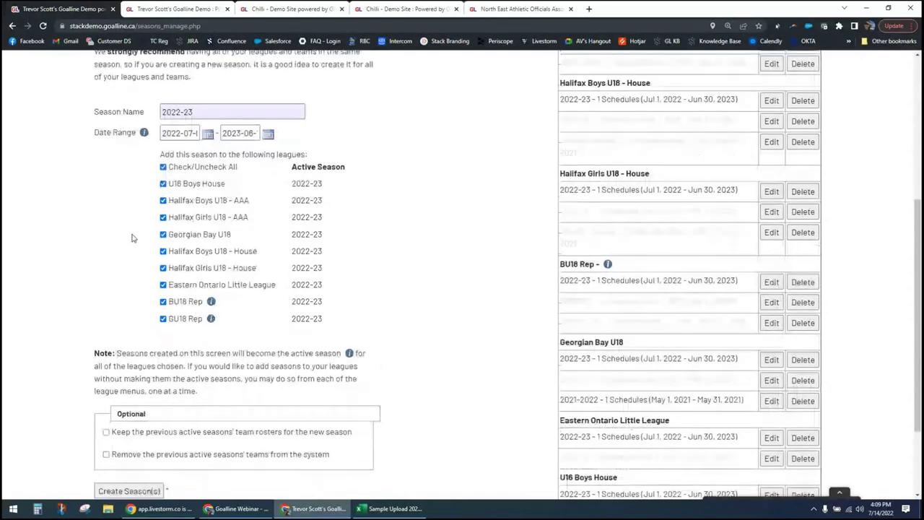
{"action": "scroll", "coordinate": [133, 238], "scroll_direction": "down", "scroll_amount": 1}
{"action": "scroll", "coordinate": [132, 238], "scroll_direction": "down", "scroll_amount": 1}
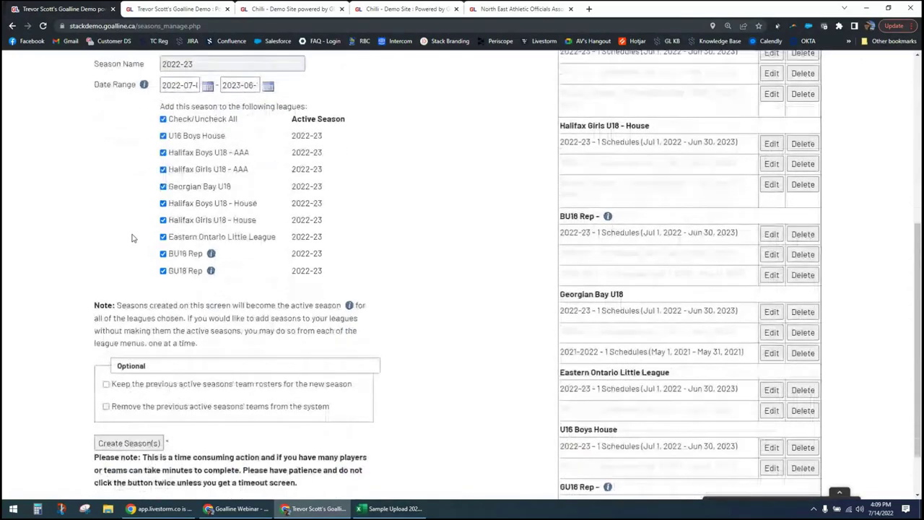
{"action": "scroll", "coordinate": [132, 238], "scroll_direction": "down", "scroll_amount": 1}
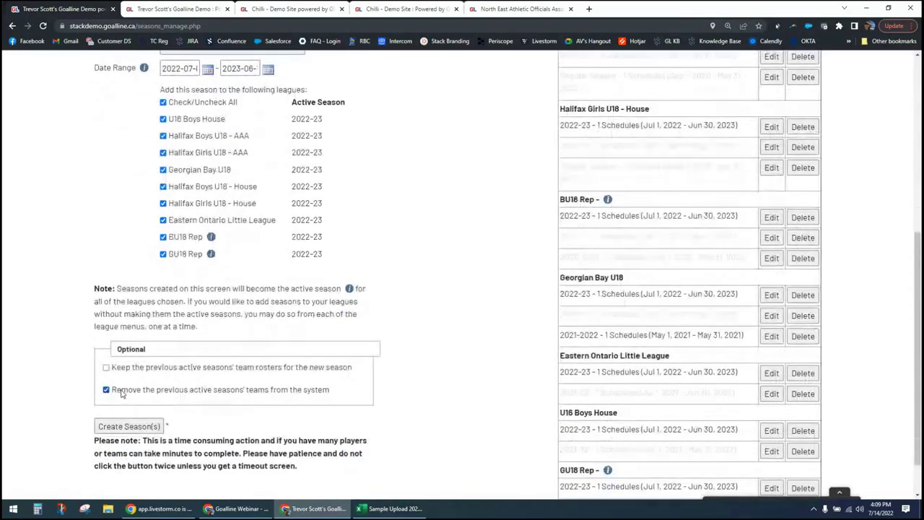
{"action": "left_click_drag", "start_coordinate": [114, 391], "coordinate": [363, 393]}
{"action": "left_click", "coordinate": [401, 392]}
{"action": "left_click", "coordinate": [106, 391]}
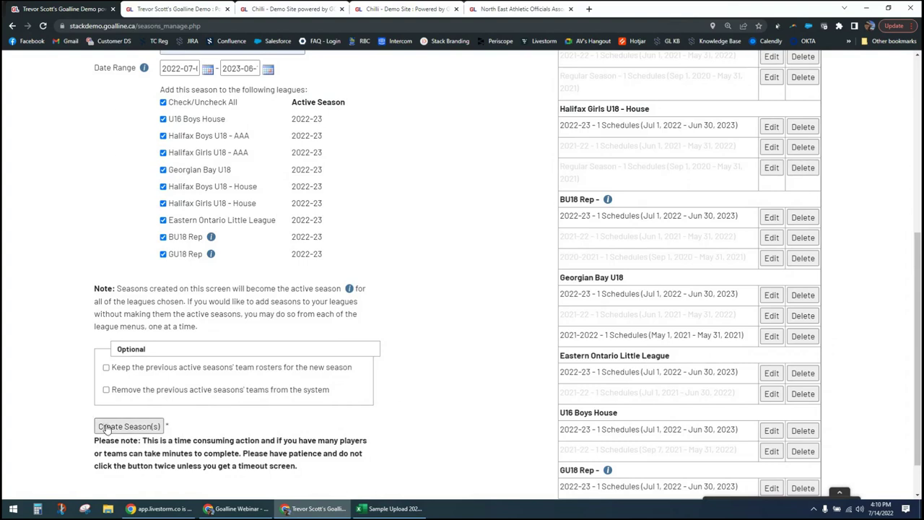
{"action": "left_click", "coordinate": [106, 368]}
{"action": "left_click", "coordinate": [106, 367]}
Examine the existing seasons, schedules and date ranges listed for each league, starting with Halifax Boys U18 - AAA.
{"action": "scroll", "coordinate": [321, 182], "scroll_direction": "up", "scroll_amount": 2}
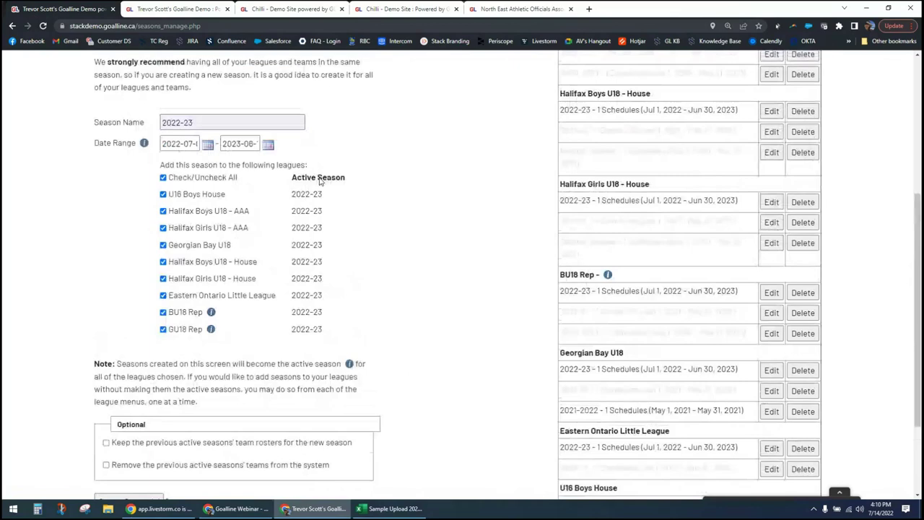
{"action": "scroll", "coordinate": [321, 182], "scroll_direction": "up", "scroll_amount": 1}
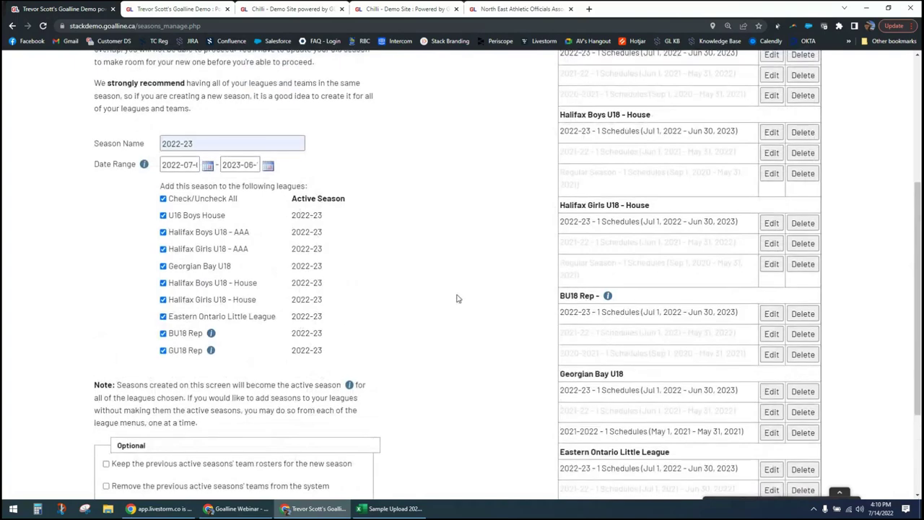
{"action": "scroll", "coordinate": [456, 298], "scroll_direction": "up", "scroll_amount": 1}
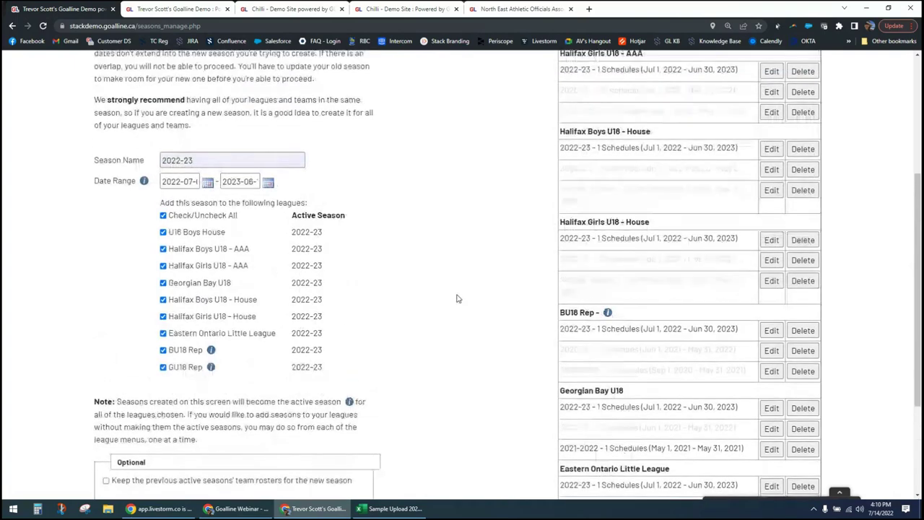
{"action": "scroll", "coordinate": [456, 298], "scroll_direction": "up", "scroll_amount": 3}
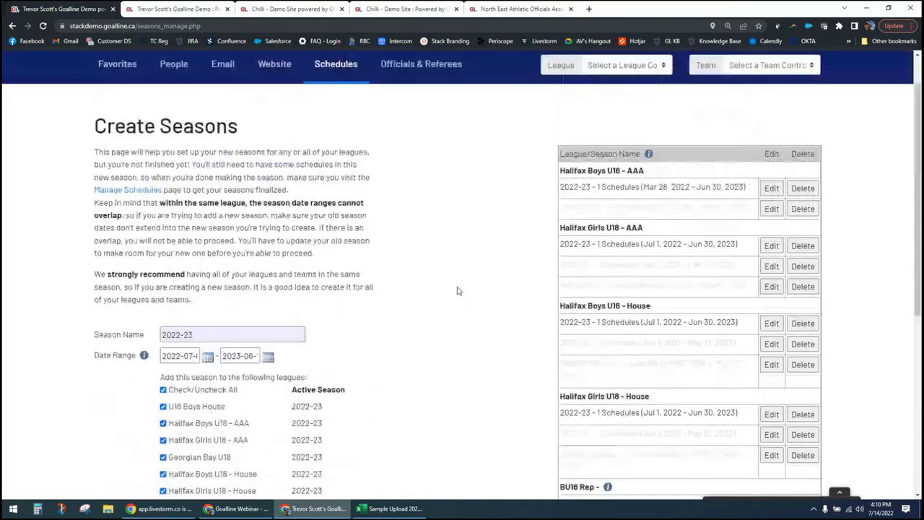
{"action": "scroll", "coordinate": [457, 291], "scroll_direction": "up", "scroll_amount": 1}
{"action": "left_click_drag", "start_coordinate": [588, 243], "coordinate": [625, 237]}
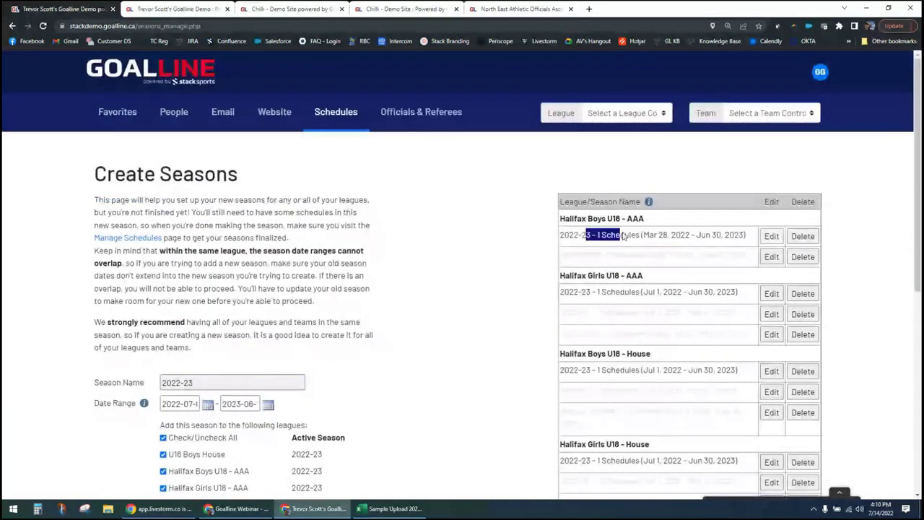
{"action": "left_click", "coordinate": [525, 264]}
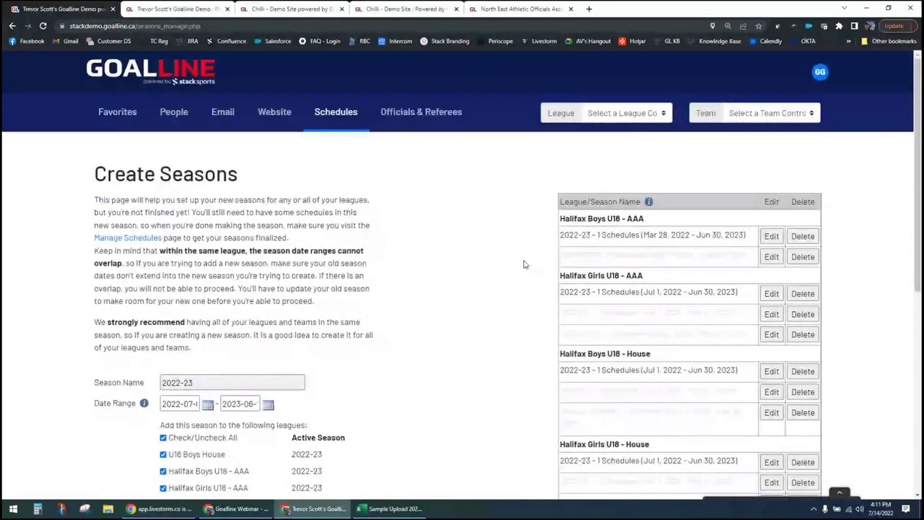
{"action": "scroll", "coordinate": [527, 289], "scroll_direction": "down", "scroll_amount": 3}
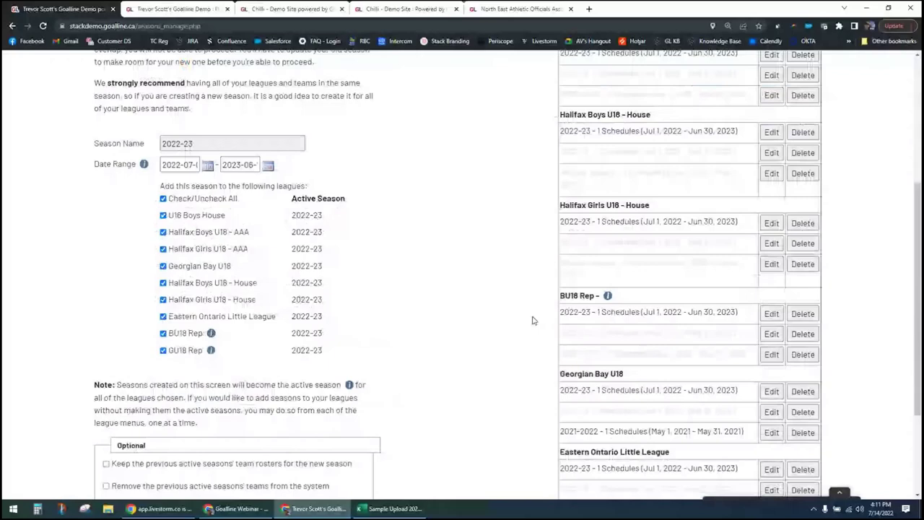
{"action": "scroll", "coordinate": [533, 320], "scroll_direction": "down", "scroll_amount": 2}
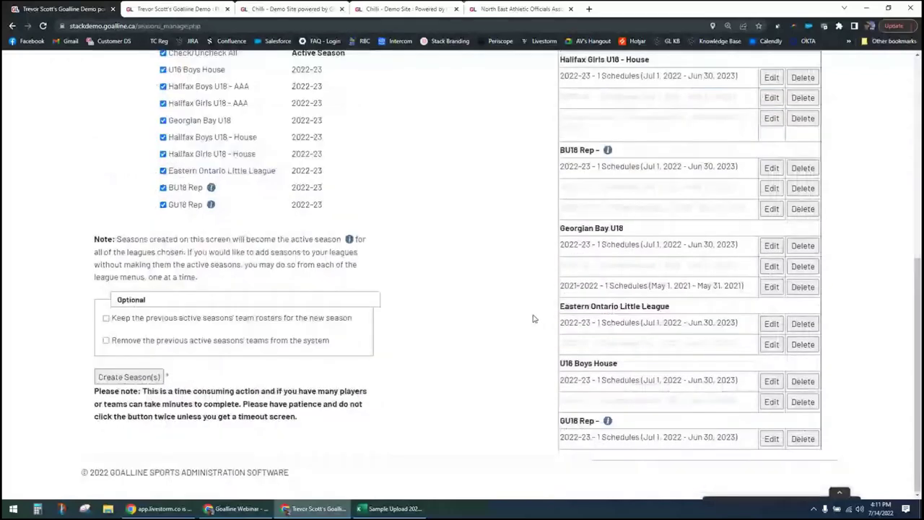
{"action": "scroll", "coordinate": [533, 318], "scroll_direction": "up", "scroll_amount": 5}
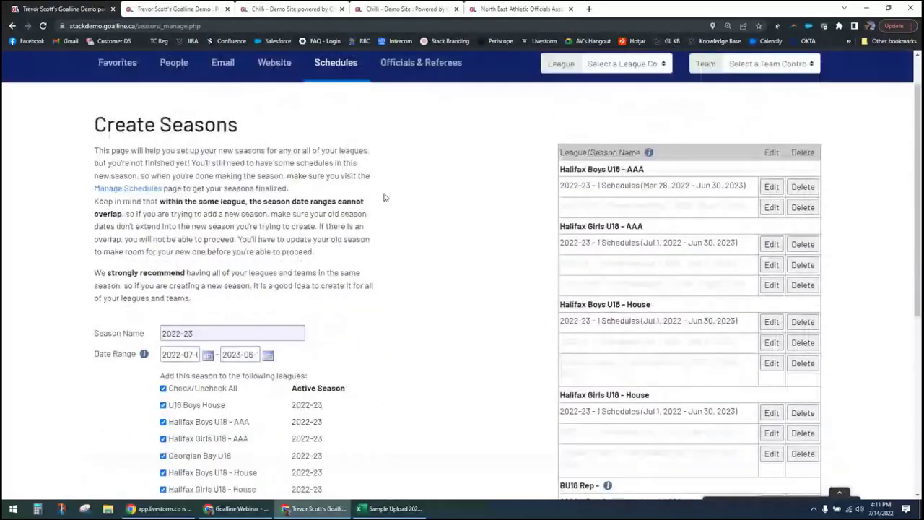
Open the page for managing schedules across all leagues and teams.
{"action": "scroll", "coordinate": [384, 196], "scroll_direction": "up", "scroll_amount": 1}
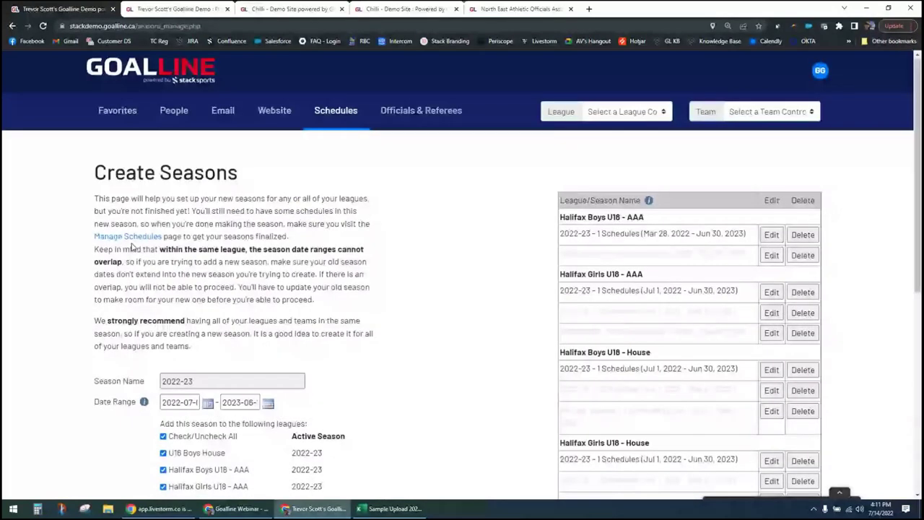
{"action": "left_click", "coordinate": [134, 238]}
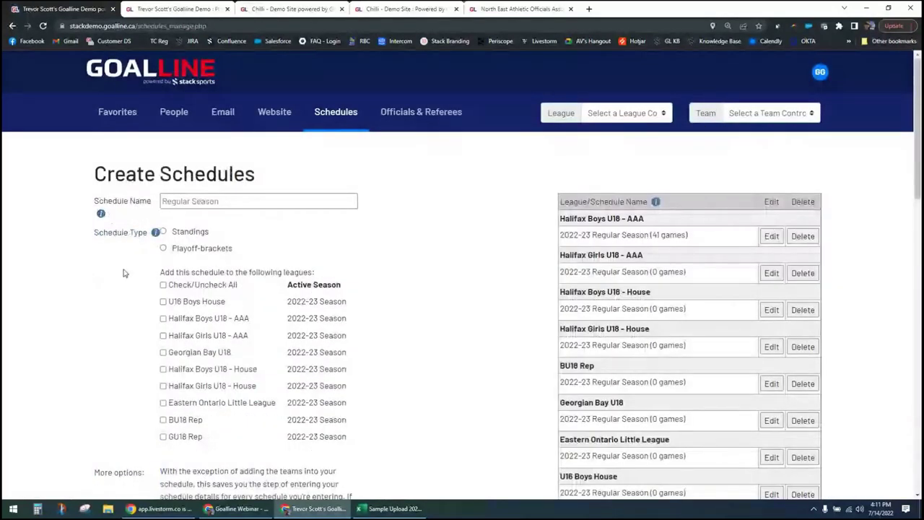
{"action": "left_click", "coordinate": [334, 116]}
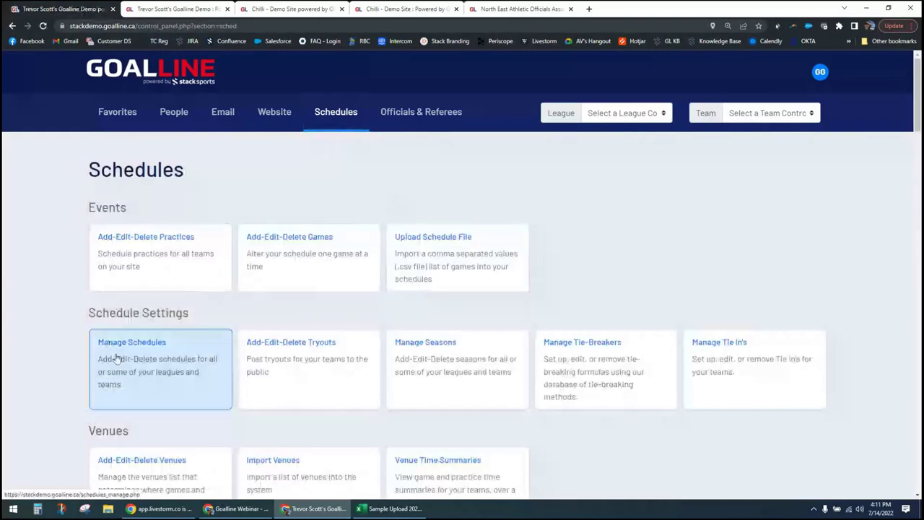
{"action": "left_click", "coordinate": [156, 370]}
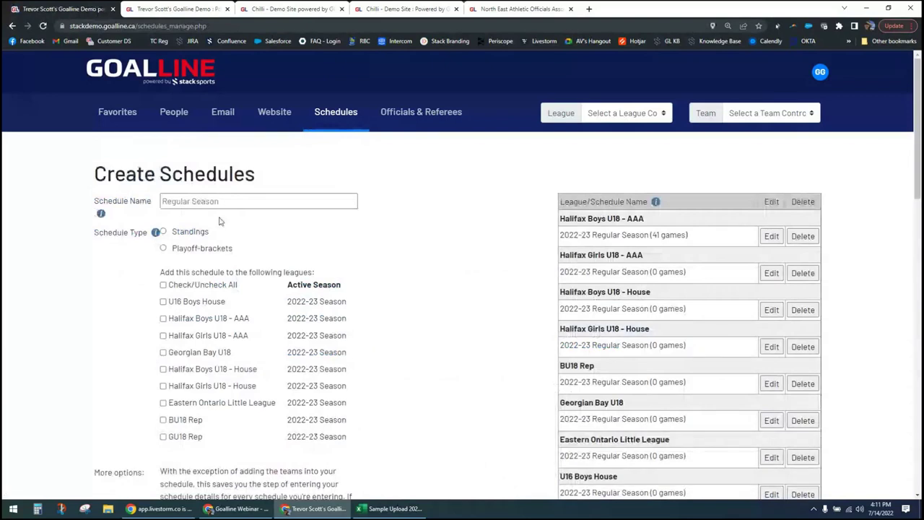
Try Regular Season as the new schedule's name and Playoff-brackets as its type.
{"action": "left_click", "coordinate": [328, 203]}
{"action": "left_click", "coordinate": [246, 221]}
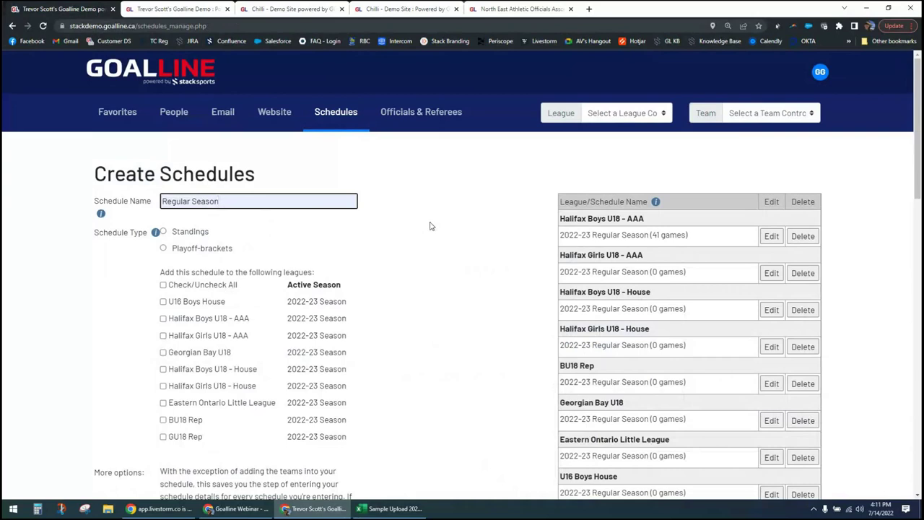
{"action": "triple_click", "coordinate": [342, 199]}
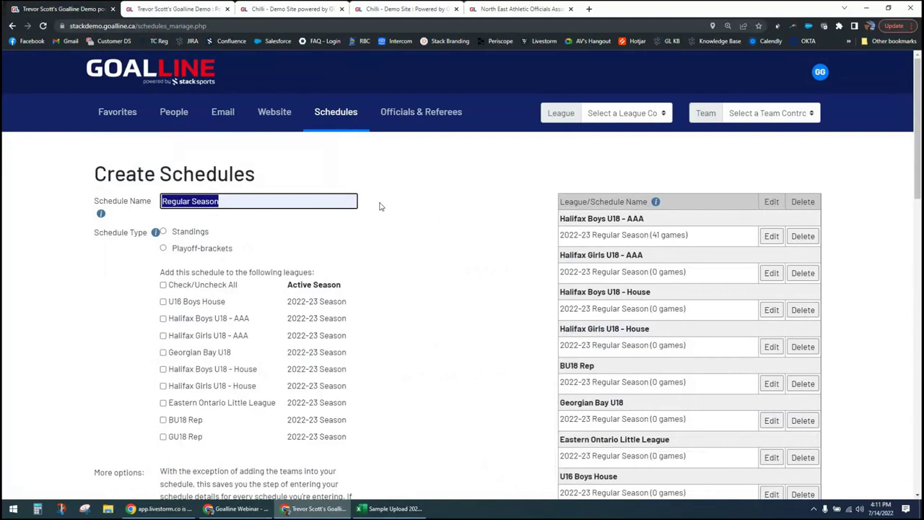
{"action": "left_click", "coordinate": [163, 248]}
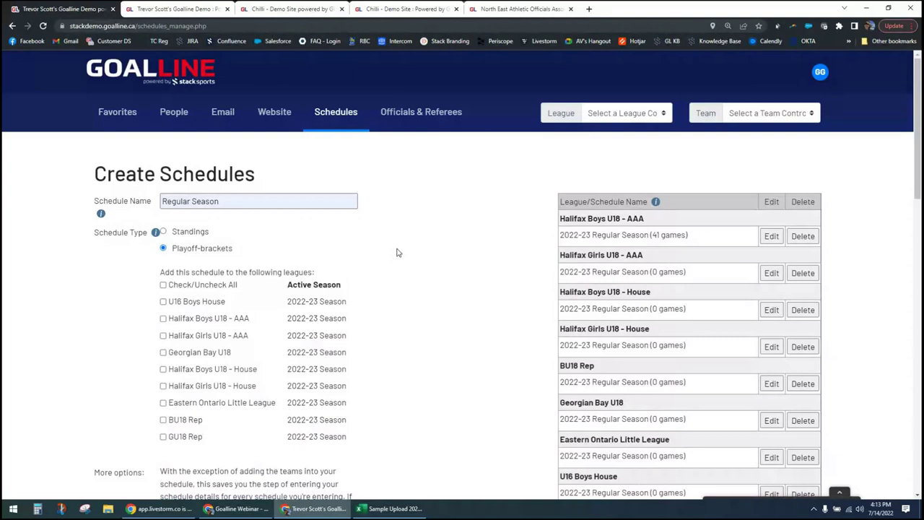
Set the new schedule's type to Standings and check which rep teams have their own control panel.
{"action": "left_click", "coordinate": [188, 234]}
{"action": "left_click", "coordinate": [815, 113]}
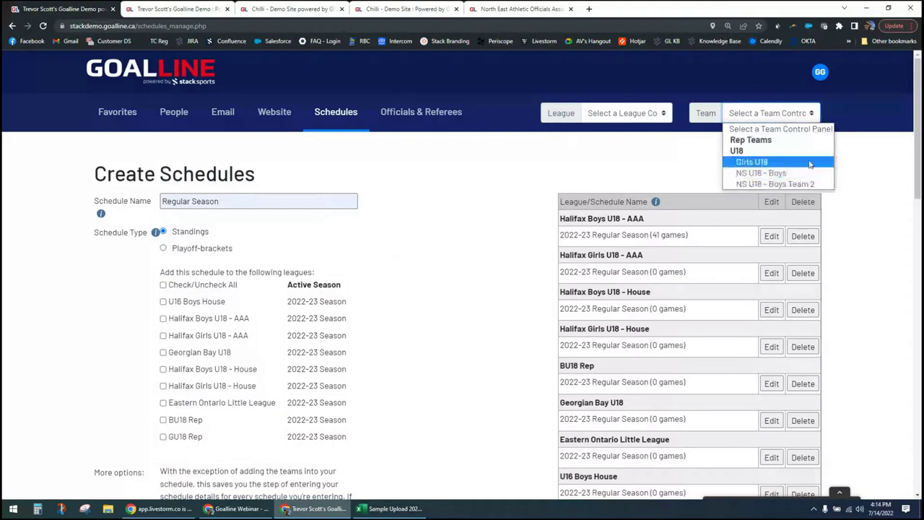
{"action": "left_click", "coordinate": [668, 162]}
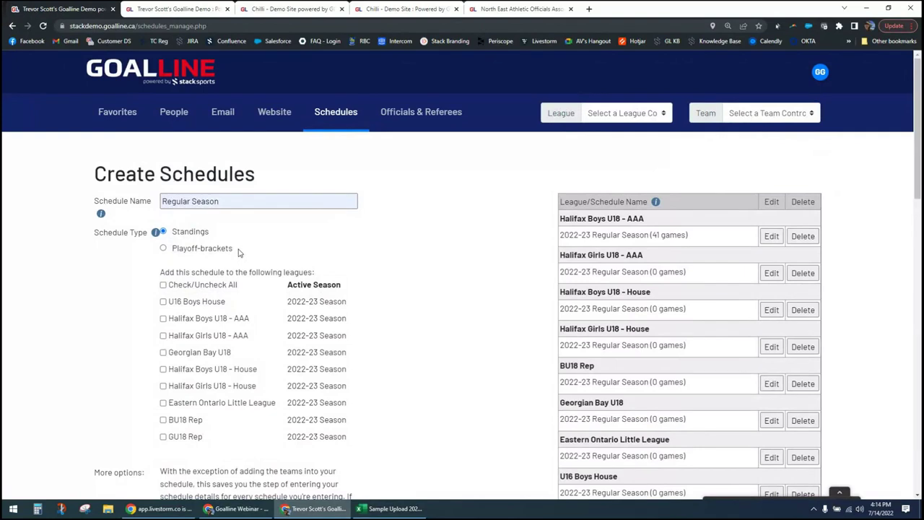
Name the new schedule Exhibition and add it to all listed leagues and rep groups.
{"action": "triple_click", "coordinate": [225, 202]}
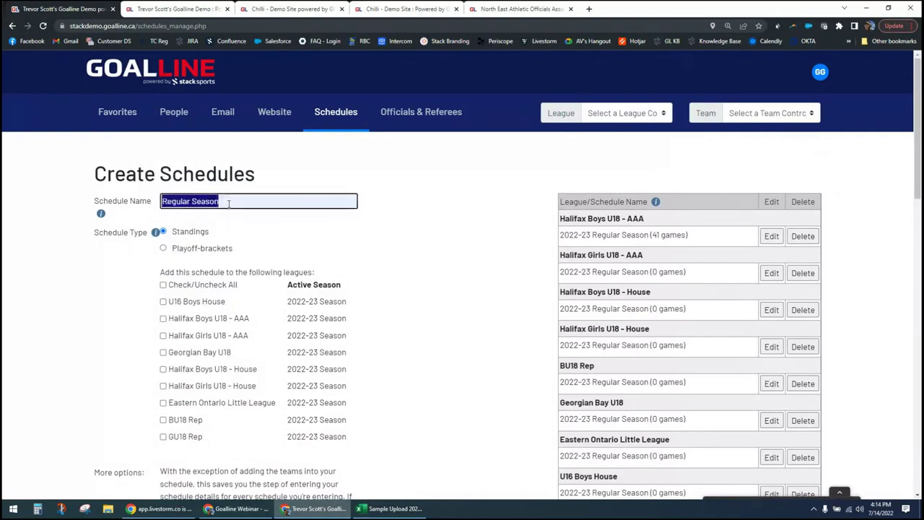
{"action": "type", "text": "Exbition"}
{"action": "key", "text": "BackSpace"}
{"action": "key", "text": "BackSpace"}
{"action": "key", "text": "BackSpace"}
{"action": "key", "text": "BackSpace"}
{"action": "key", "text": "BackSpace"}
{"action": "key", "text": "BackSpace"}
{"action": "type", "text": "hibition"}
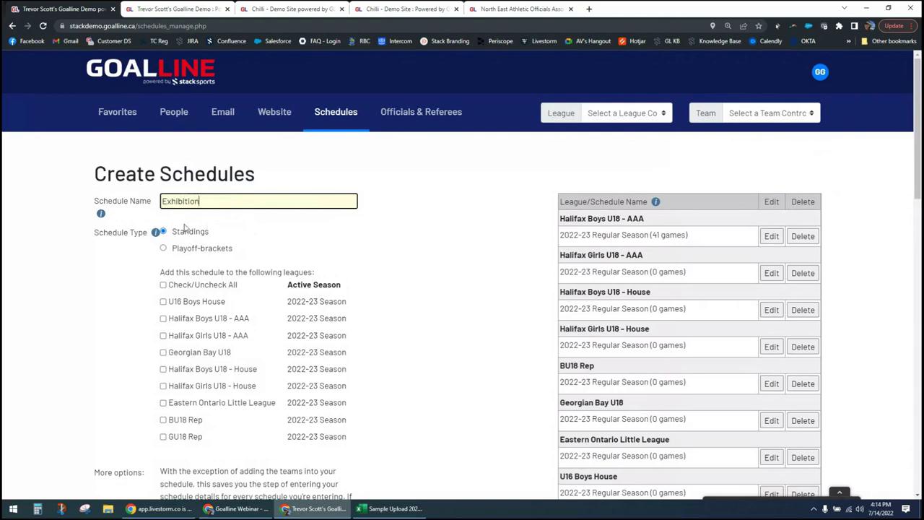
{"action": "left_click", "coordinate": [164, 285]}
Set Active Schedule to No in the Exhibition schedule's display settings.
{"action": "scroll", "coordinate": [442, 303], "scroll_direction": "down", "scroll_amount": 1}
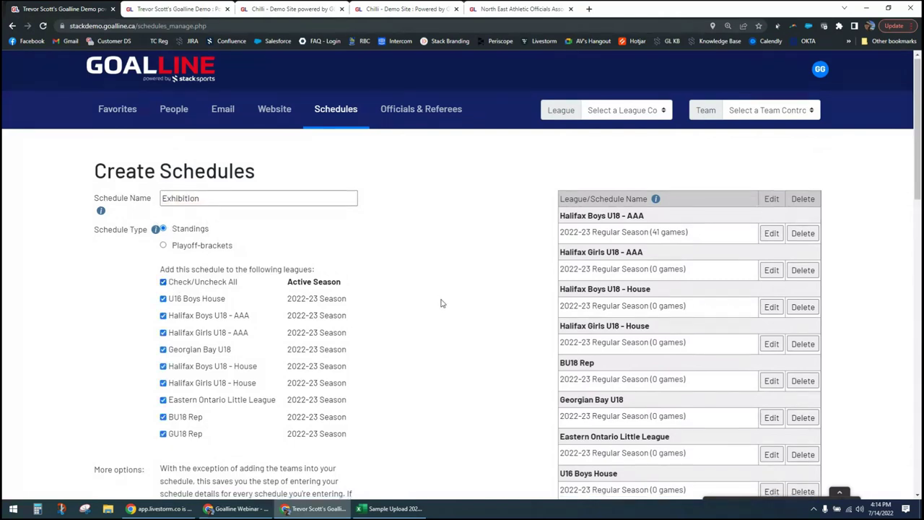
{"action": "scroll", "coordinate": [442, 303], "scroll_direction": "down", "scroll_amount": 2}
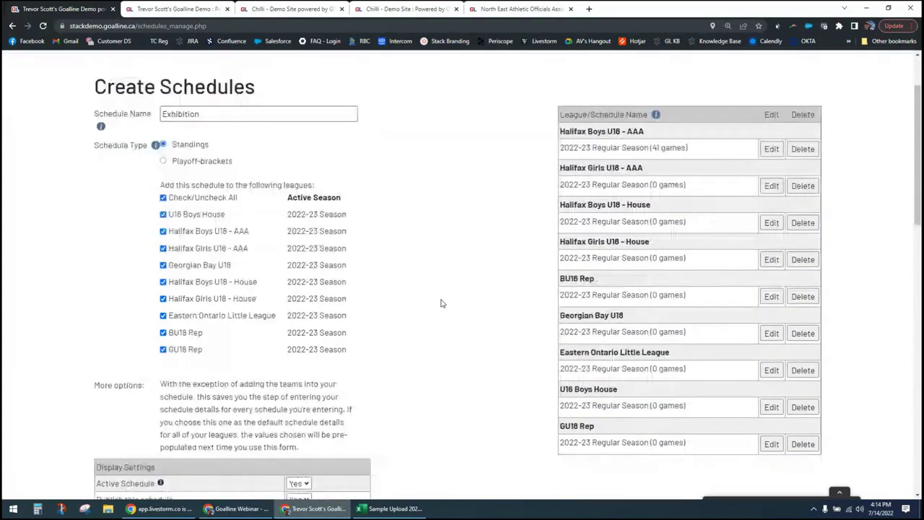
{"action": "scroll", "coordinate": [442, 303], "scroll_direction": "down", "scroll_amount": 1}
{"action": "scroll", "coordinate": [442, 303], "scroll_direction": "up", "scroll_amount": 2}
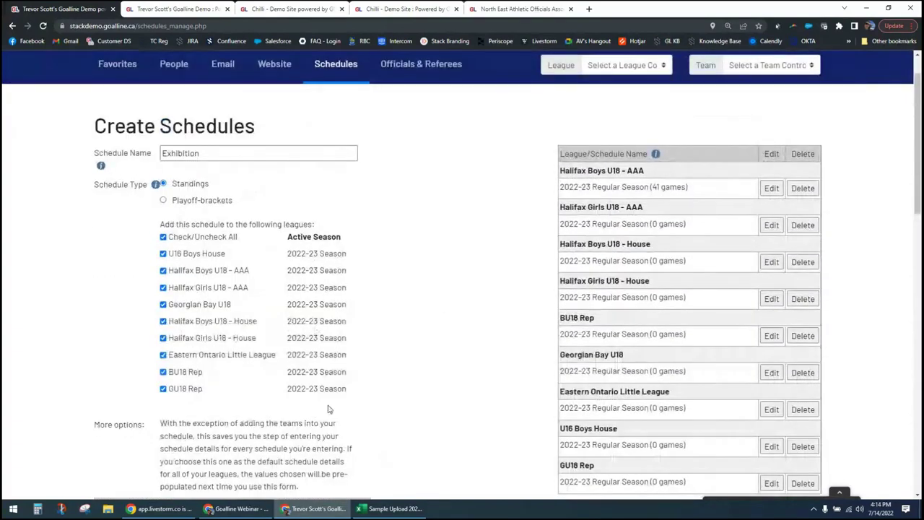
{"action": "scroll", "coordinate": [394, 372], "scroll_direction": "down", "scroll_amount": 3}
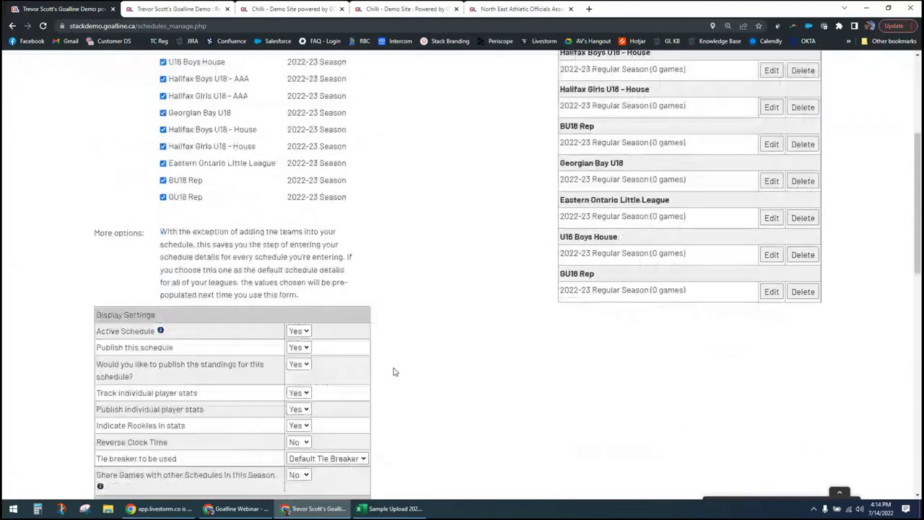
{"action": "scroll", "coordinate": [393, 372], "scroll_direction": "down", "scroll_amount": 1}
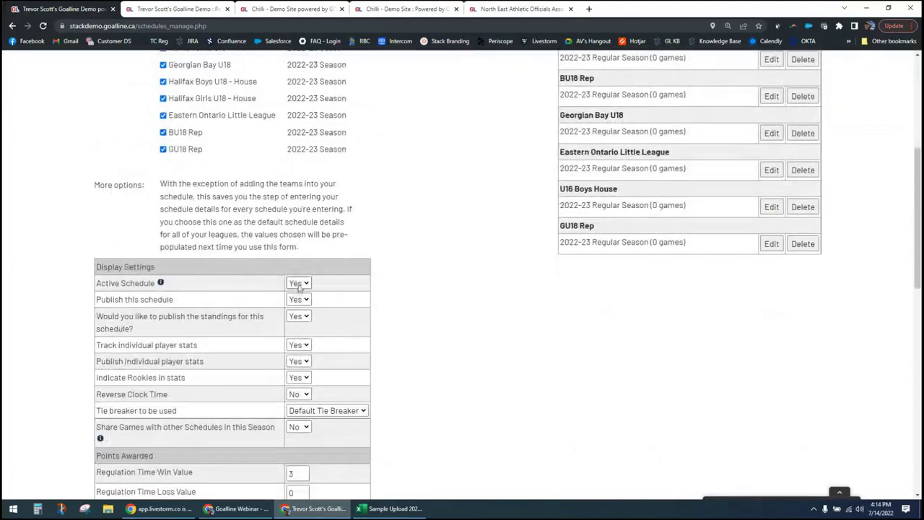
{"action": "left_click", "coordinate": [298, 284]}
{"action": "left_click", "coordinate": [298, 305]}
{"action": "left_click_drag", "start_coordinate": [112, 283], "coordinate": [141, 284]}
{"action": "left_click", "coordinate": [104, 284]}
Turn off publishing the standings for the Exhibition schedule.
{"action": "left_click_drag", "start_coordinate": [117, 320], "coordinate": [204, 319]}
{"action": "left_click", "coordinate": [385, 326]}
{"action": "left_click", "coordinate": [307, 323]}
{"action": "left_click", "coordinate": [302, 339]}
Review the points and game duration settings and set the schedule's effective start date to July 1, 2022.
{"action": "scroll", "coordinate": [73, 373], "scroll_direction": "down", "scroll_amount": 1}
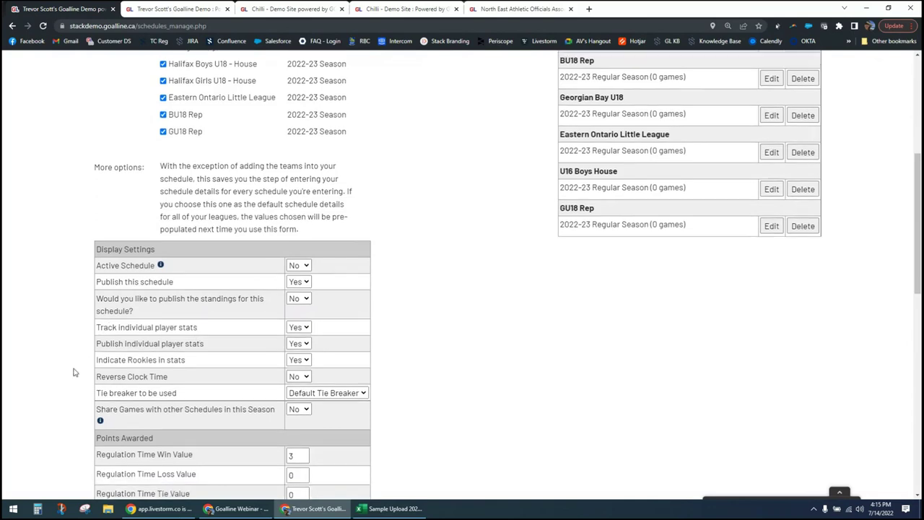
{"action": "scroll", "coordinate": [73, 372], "scroll_direction": "down", "scroll_amount": 2}
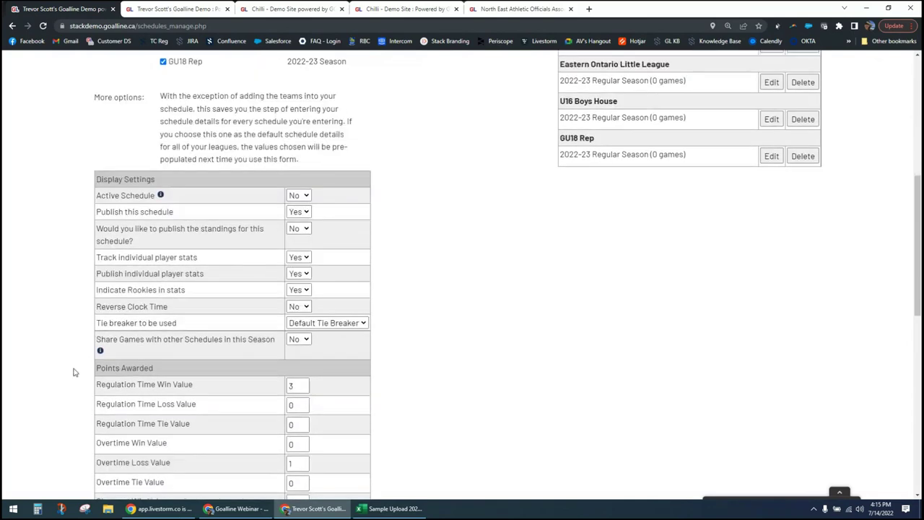
{"action": "scroll", "coordinate": [73, 373], "scroll_direction": "down", "scroll_amount": 2}
{"action": "scroll", "coordinate": [73, 372], "scroll_direction": "down", "scroll_amount": 4}
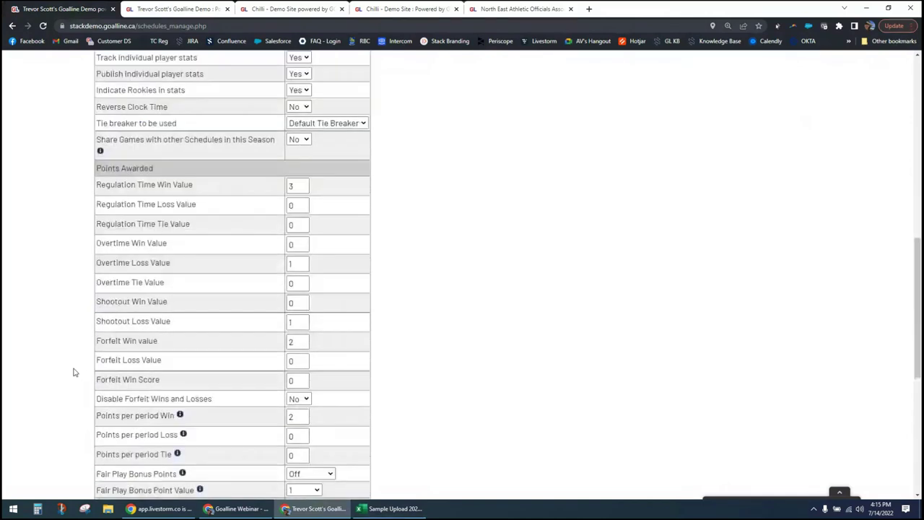
{"action": "scroll", "coordinate": [73, 373], "scroll_direction": "down", "scroll_amount": 5}
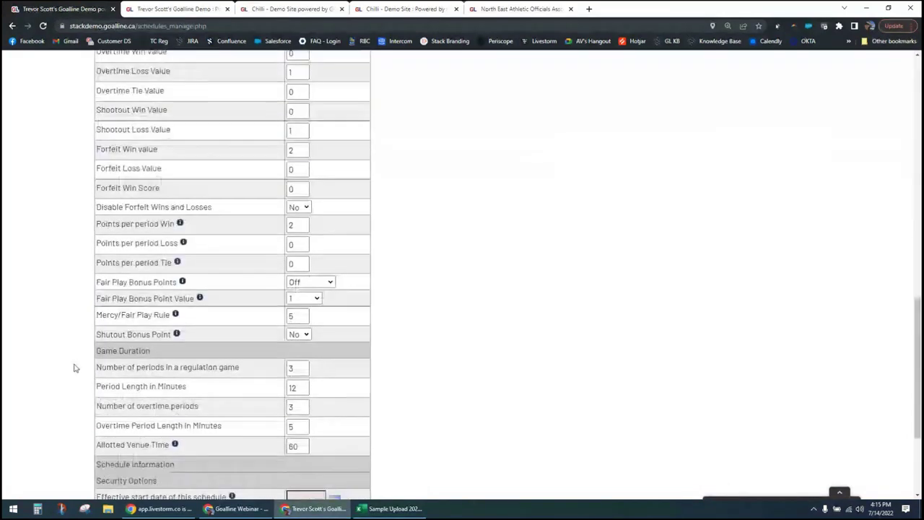
{"action": "scroll", "coordinate": [74, 368], "scroll_direction": "down", "scroll_amount": 1}
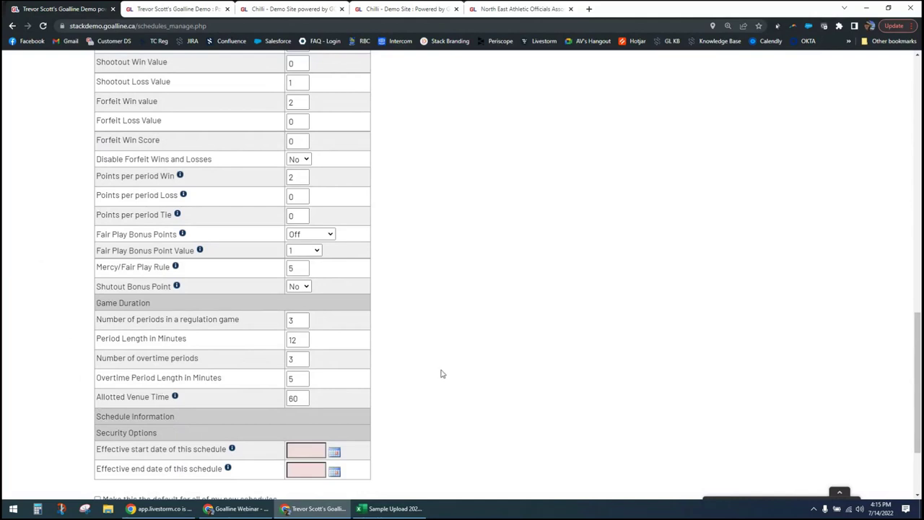
{"action": "scroll", "coordinate": [440, 373], "scroll_direction": "down", "scroll_amount": 1}
{"action": "scroll", "coordinate": [440, 373], "scroll_direction": "down", "scroll_amount": 1}
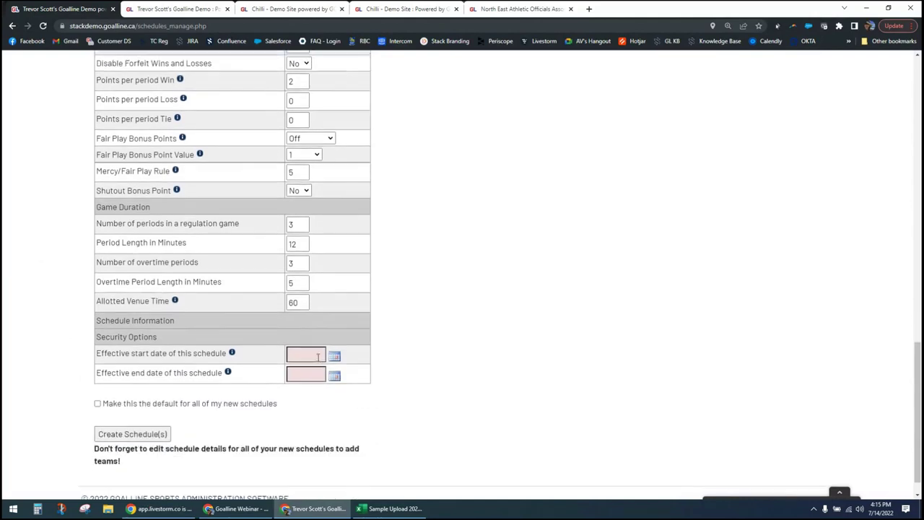
{"action": "left_click", "coordinate": [312, 355]}
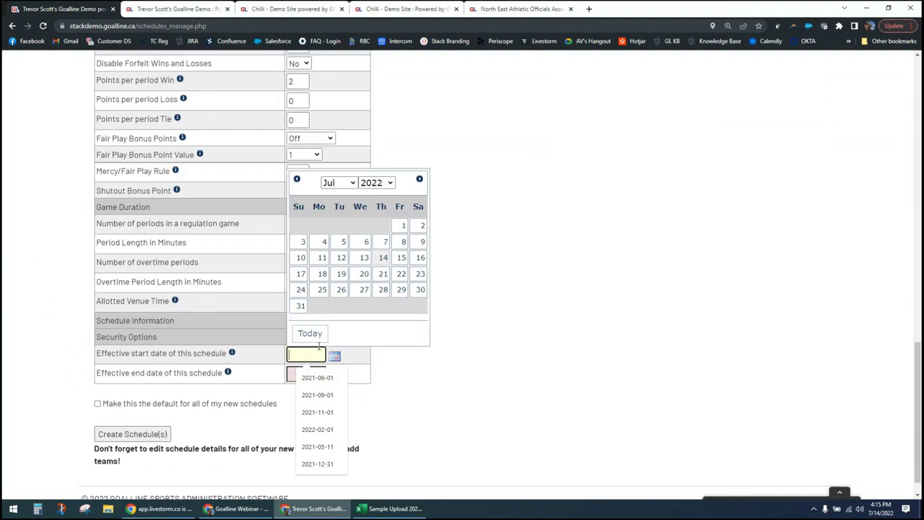
{"action": "left_click", "coordinate": [402, 227]}
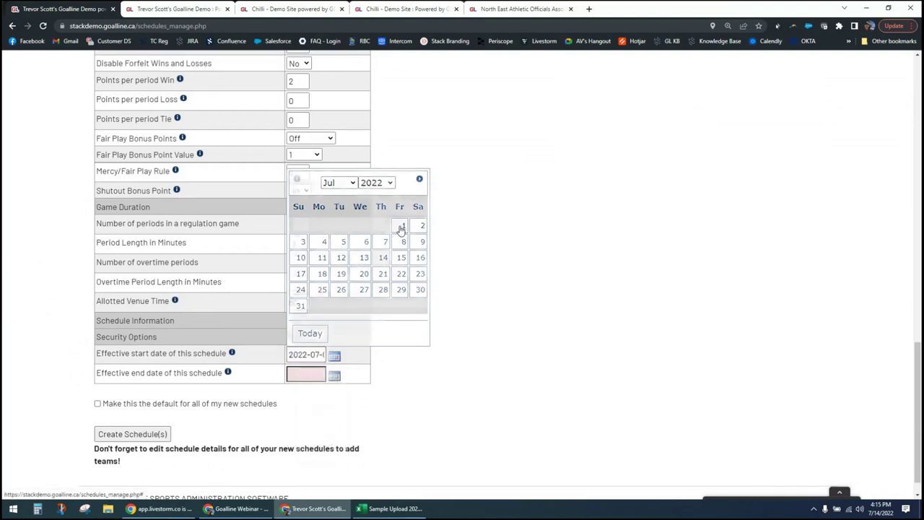
Set the schedule's effective end date to June 30, 2023 and create the Exhibition schedule for the selected leagues.
{"action": "left_click", "coordinate": [323, 374]}
{"action": "left_click", "coordinate": [377, 202]}
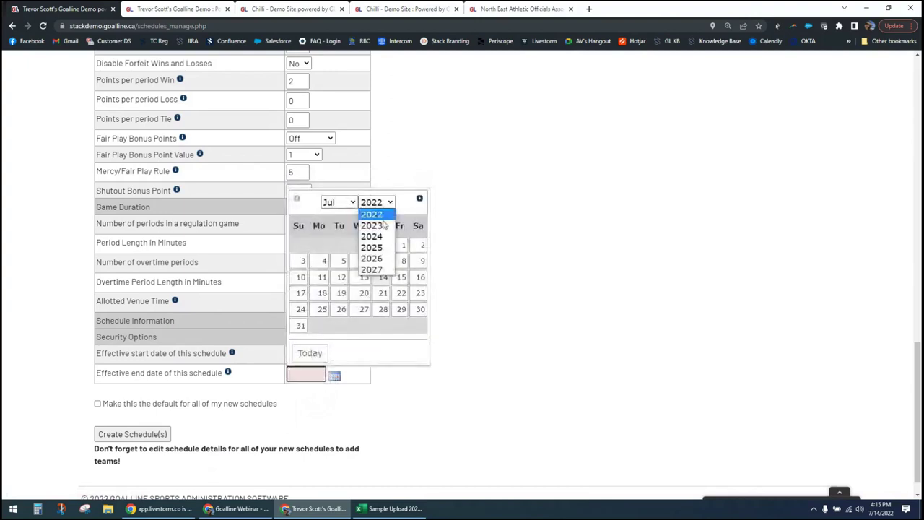
{"action": "left_click", "coordinate": [377, 225]}
{"action": "left_click", "coordinate": [345, 205]}
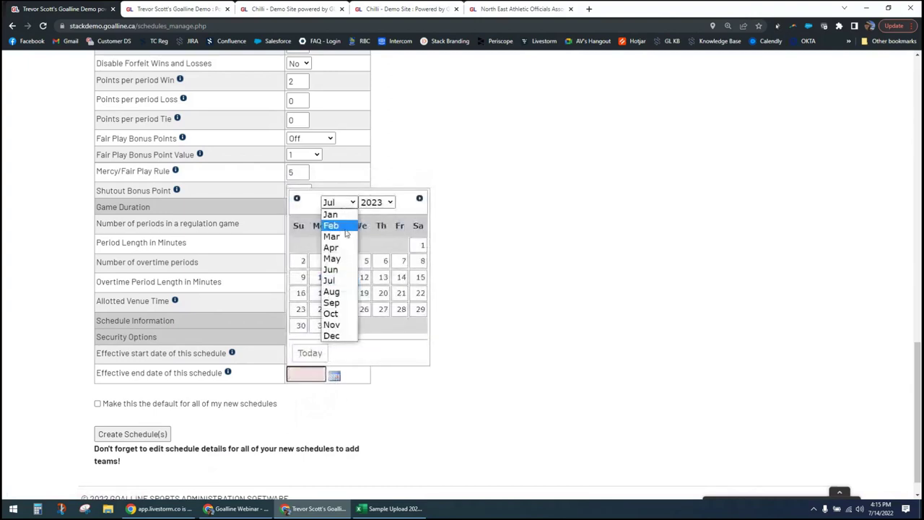
{"action": "left_click", "coordinate": [344, 270]}
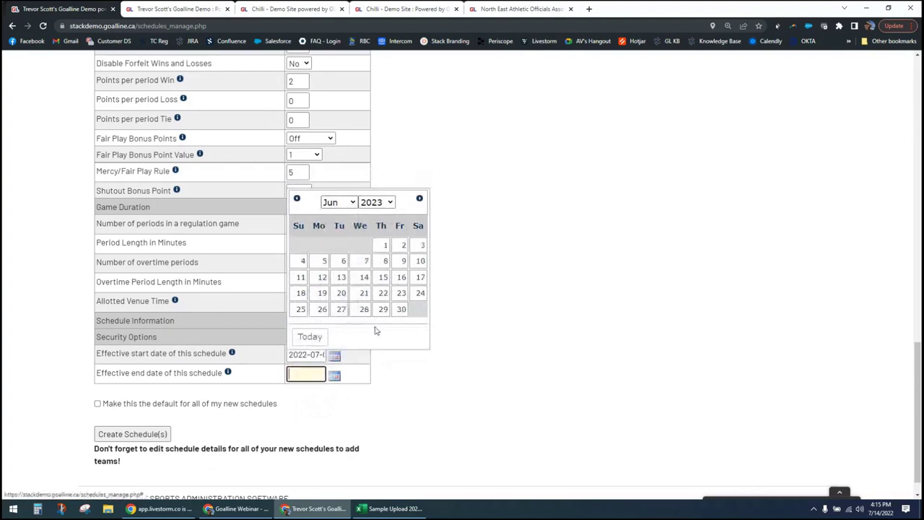
{"action": "left_click", "coordinate": [400, 309]}
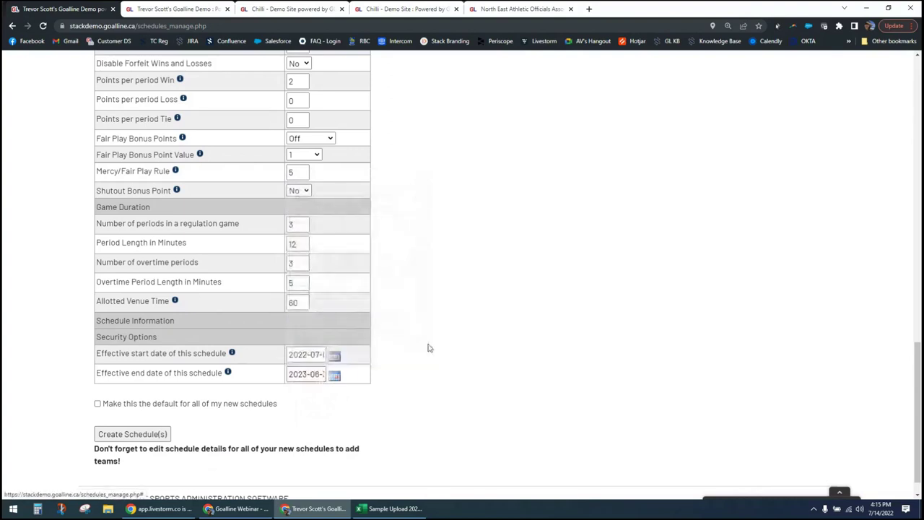
{"action": "left_click", "coordinate": [115, 437]}
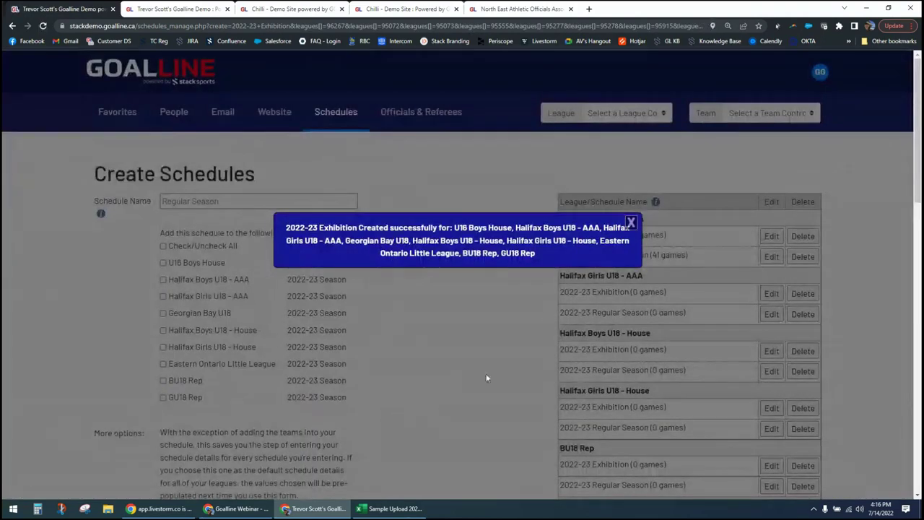
{"action": "left_click", "coordinate": [631, 224]}
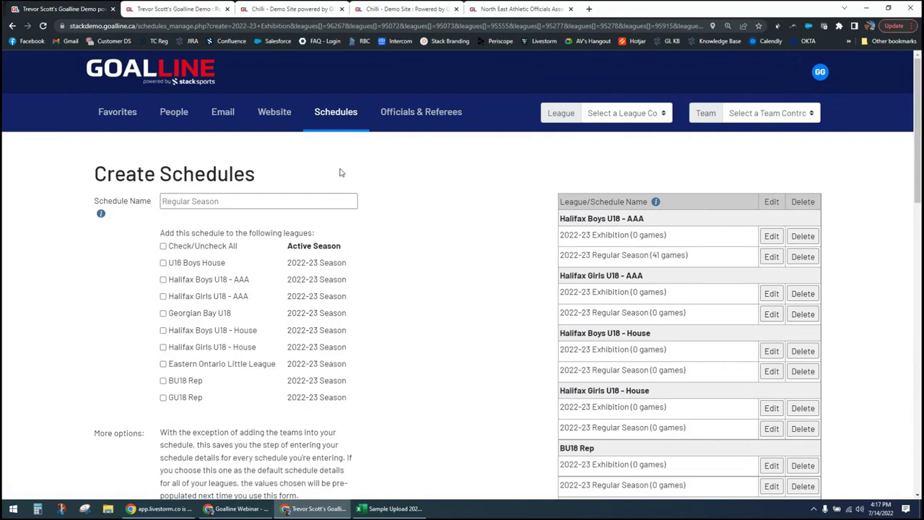
Open the schedule tools of the U16 Boys House league for its 2022-23 season.
{"action": "left_click", "coordinate": [640, 114]}
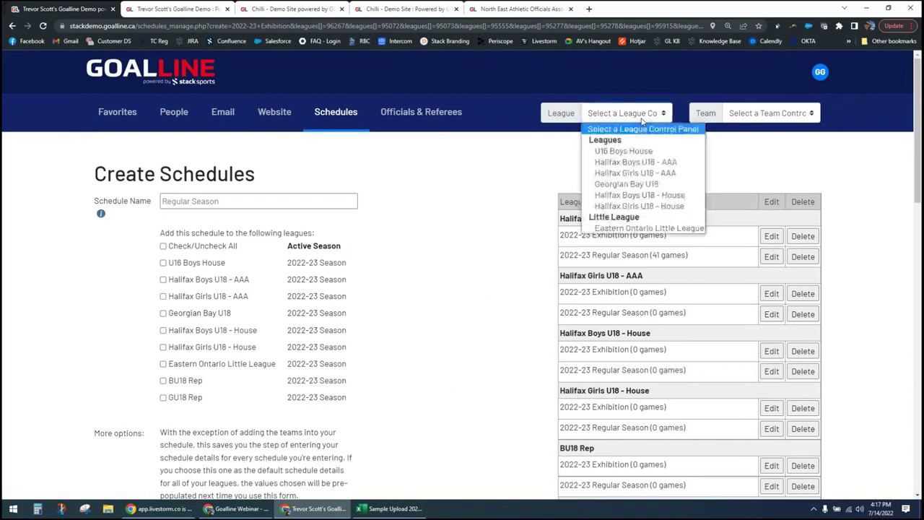
{"action": "left_click", "coordinate": [623, 153]}
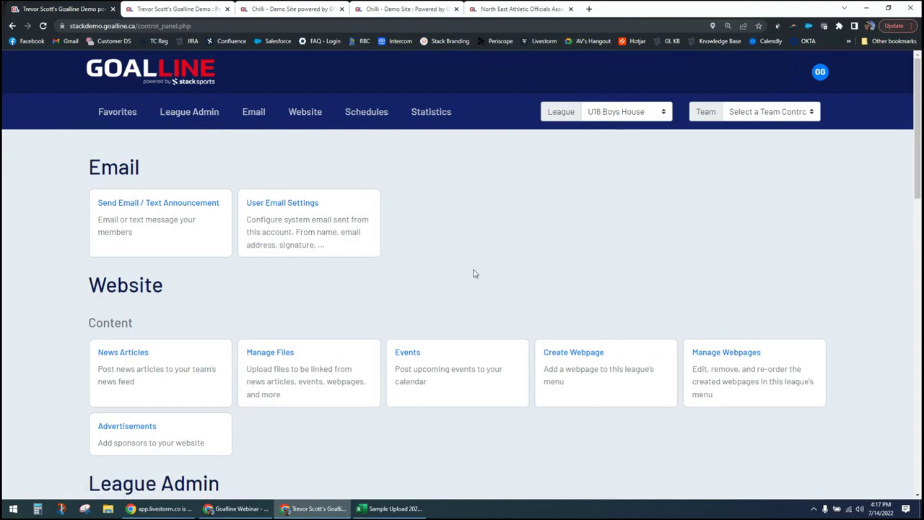
{"action": "left_click", "coordinate": [371, 114]}
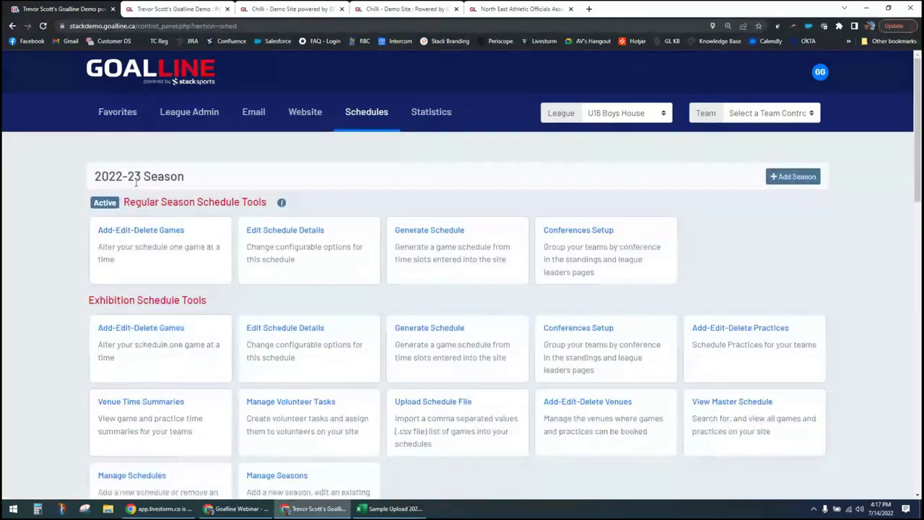
{"action": "left_click_drag", "start_coordinate": [94, 176], "coordinate": [191, 175]}
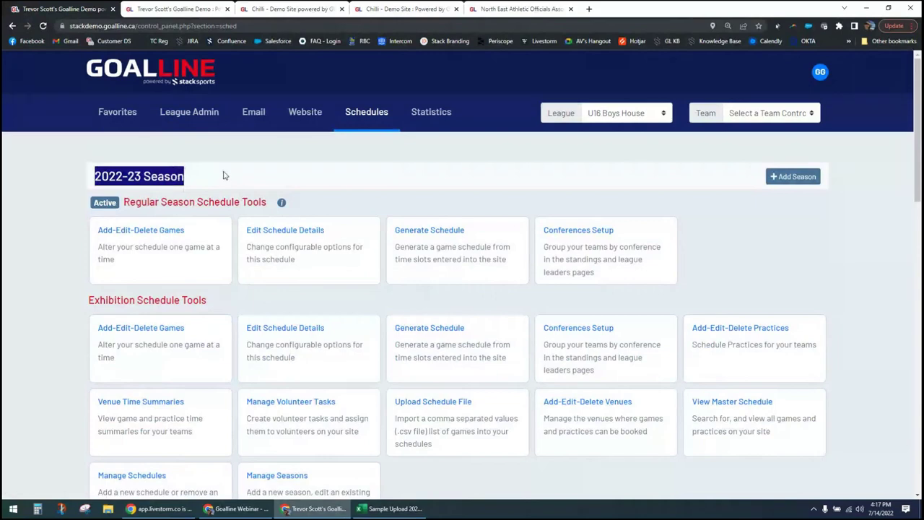
{"action": "left_click", "coordinate": [303, 160]}
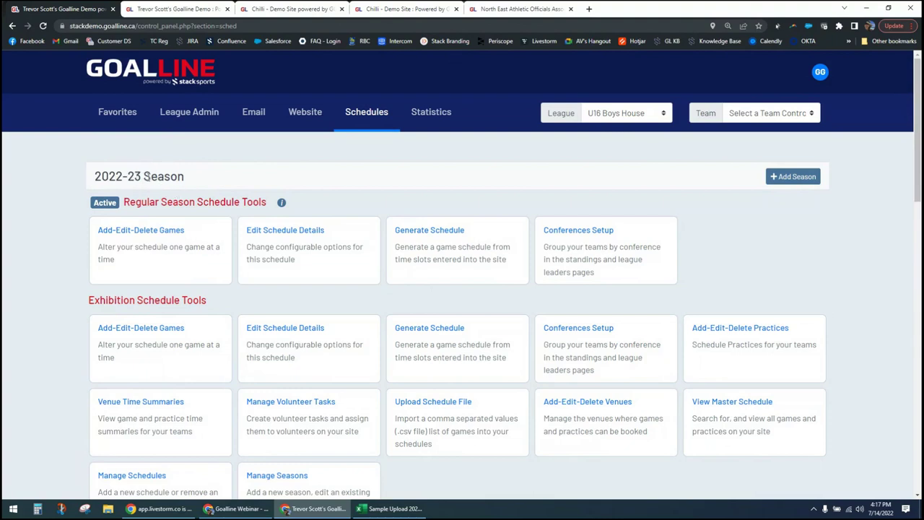
Review the Regular Season and Exhibition schedule tools listed under the 2022-23 season.
{"action": "left_click_drag", "start_coordinate": [96, 176], "coordinate": [194, 180]}
{"action": "left_click", "coordinate": [227, 156]}
{"action": "left_click_drag", "start_coordinate": [124, 202], "coordinate": [260, 203]}
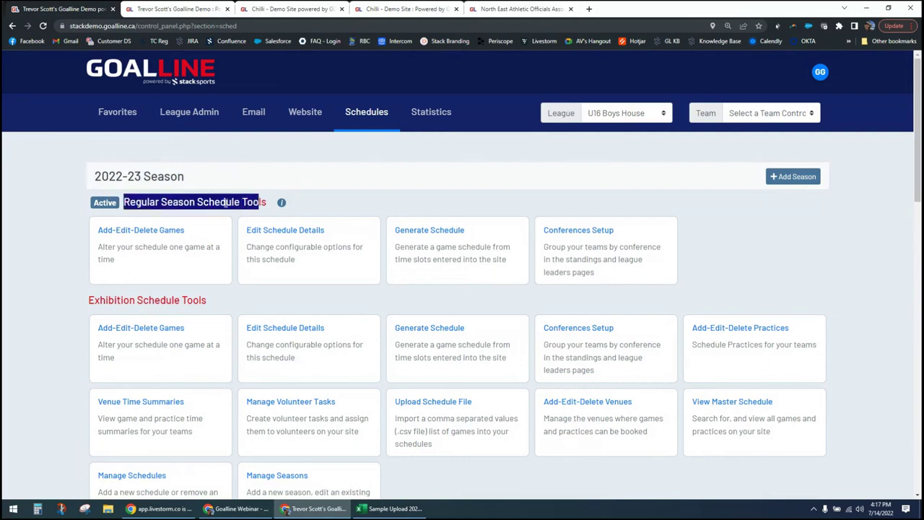
{"action": "left_click", "coordinate": [50, 267]}
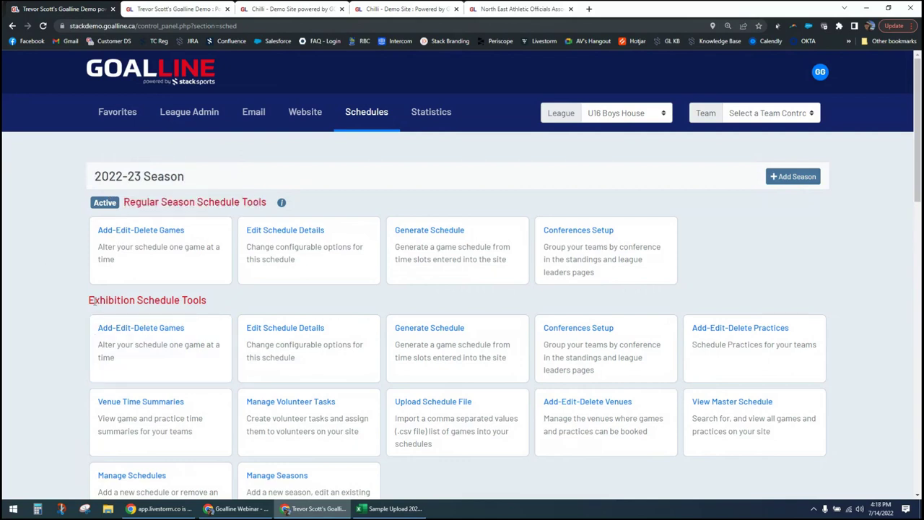
{"action": "left_click_drag", "start_coordinate": [95, 302], "coordinate": [175, 304]}
{"action": "left_click", "coordinate": [195, 303]}
{"action": "left_click_drag", "start_coordinate": [126, 203], "coordinate": [239, 203]}
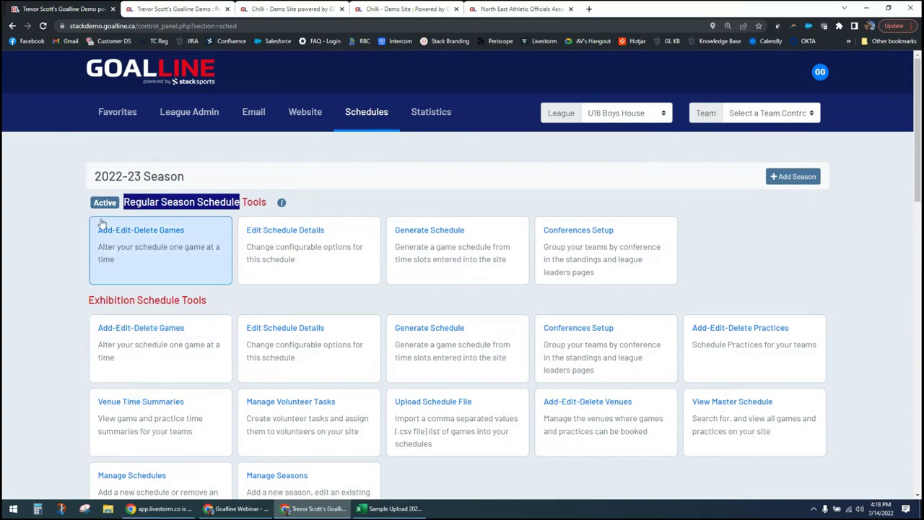
Show the 2021-22 season's schedule tools, review its Regular Season section and hide the season again.
{"action": "scroll", "coordinate": [92, 313], "scroll_direction": "down", "scroll_amount": 3}
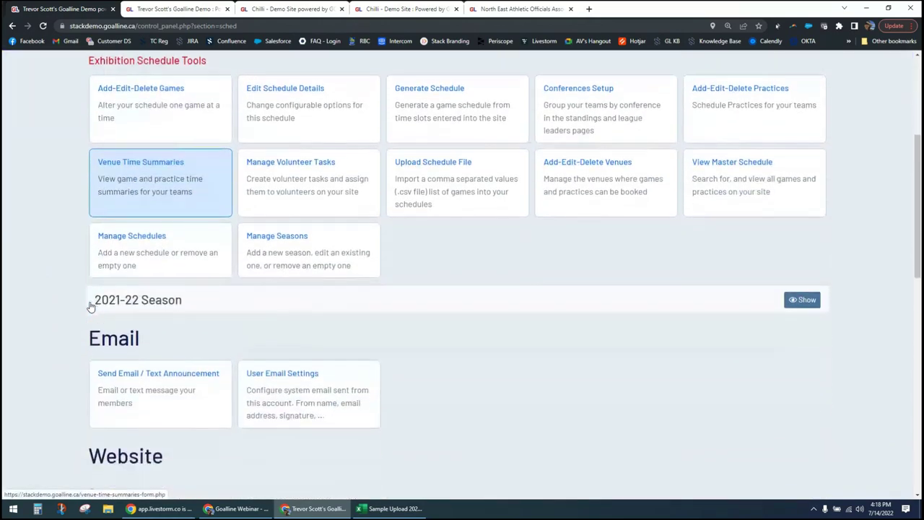
{"action": "left_click", "coordinate": [801, 302]}
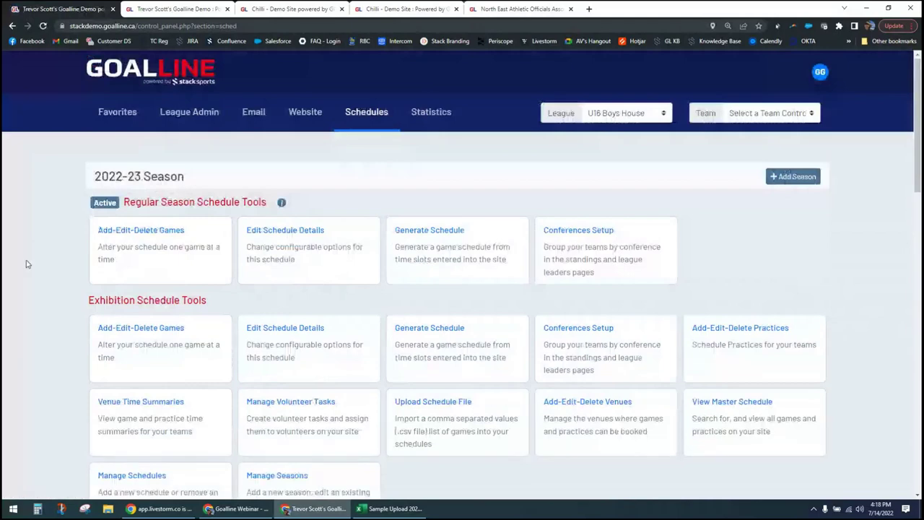
{"action": "scroll", "coordinate": [27, 268], "scroll_direction": "down", "scroll_amount": 2}
{"action": "scroll", "coordinate": [27, 268], "scroll_direction": "down", "scroll_amount": 4}
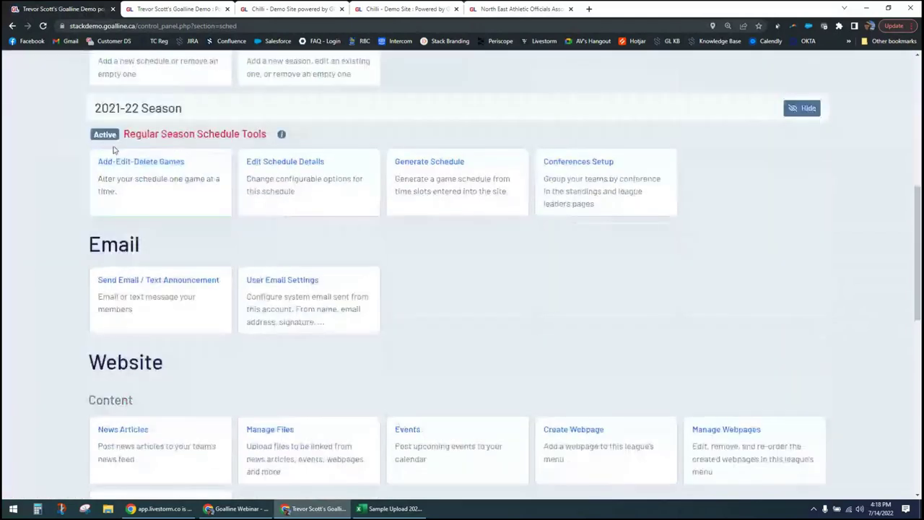
{"action": "left_click_drag", "start_coordinate": [136, 133], "coordinate": [231, 134]}
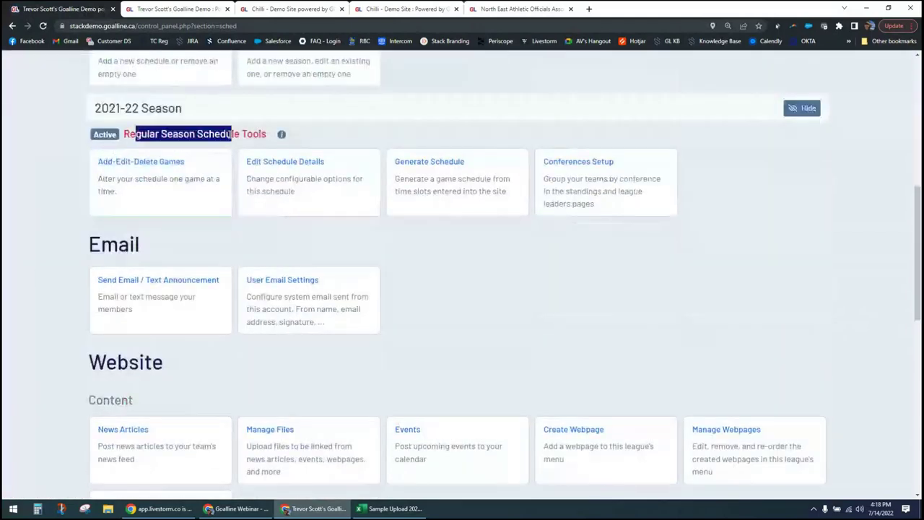
{"action": "left_click", "coordinate": [231, 133]}
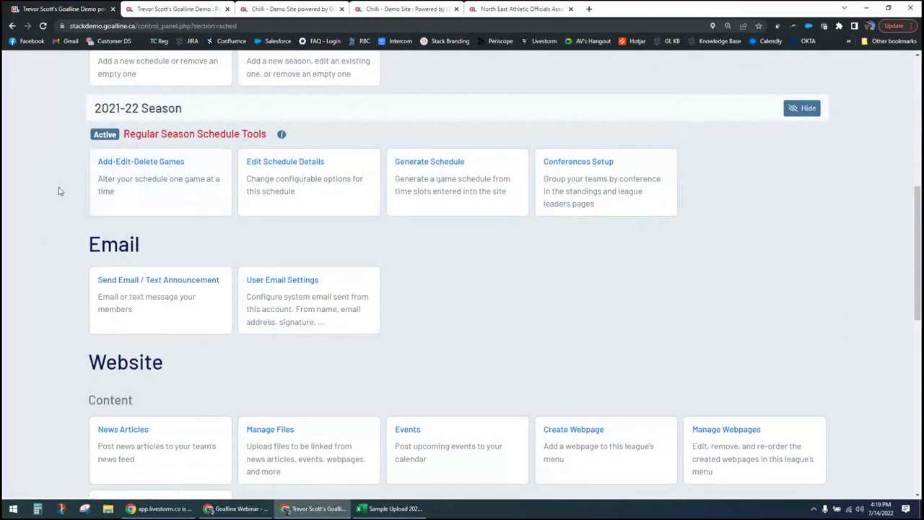
{"action": "scroll", "coordinate": [59, 191], "scroll_direction": "up", "scroll_amount": 1}
{"action": "scroll", "coordinate": [59, 191], "scroll_direction": "up", "scroll_amount": 2}
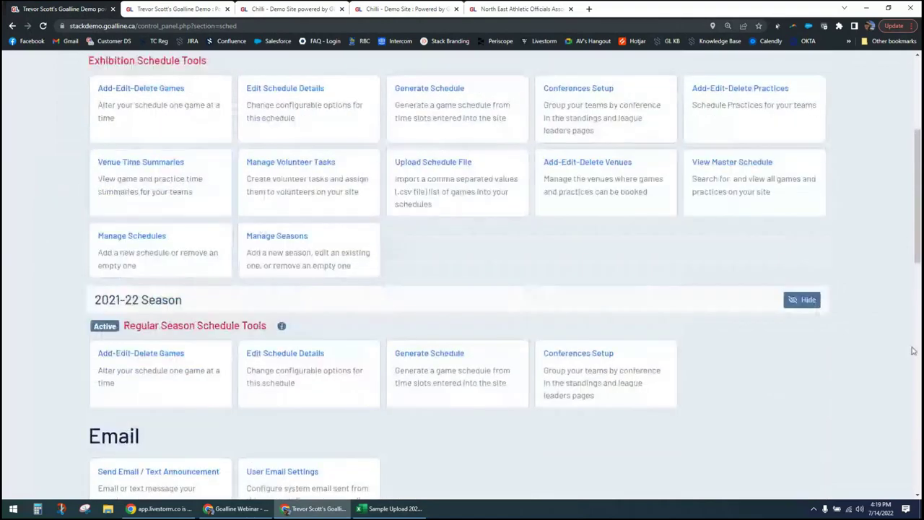
{"action": "left_click", "coordinate": [802, 302]}
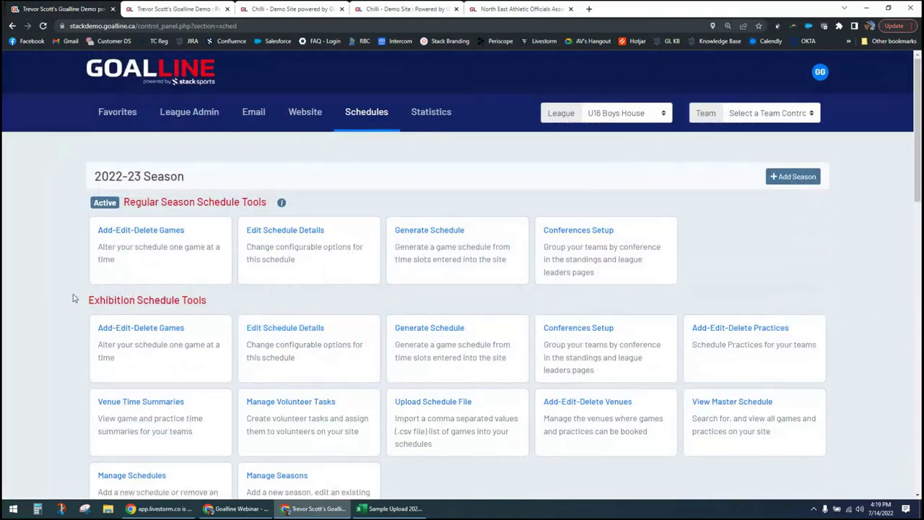
{"action": "scroll", "coordinate": [76, 294], "scroll_direction": "down", "scroll_amount": 1}
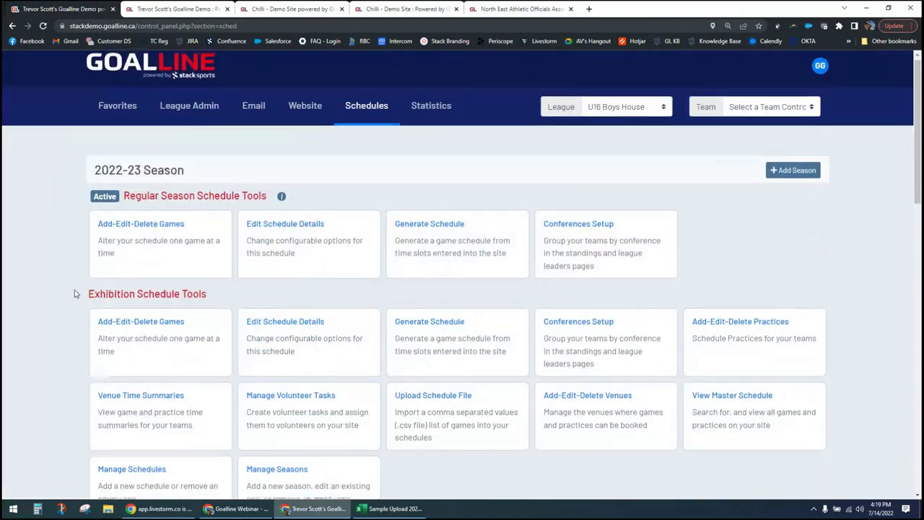
{"action": "scroll", "coordinate": [75, 294], "scroll_direction": "down", "scroll_amount": 2}
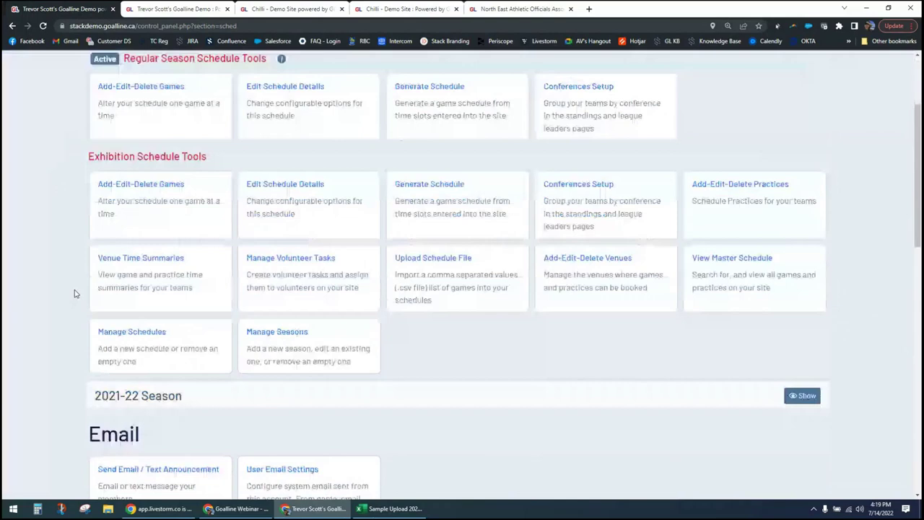
{"action": "scroll", "coordinate": [76, 294], "scroll_direction": "down", "scroll_amount": 1}
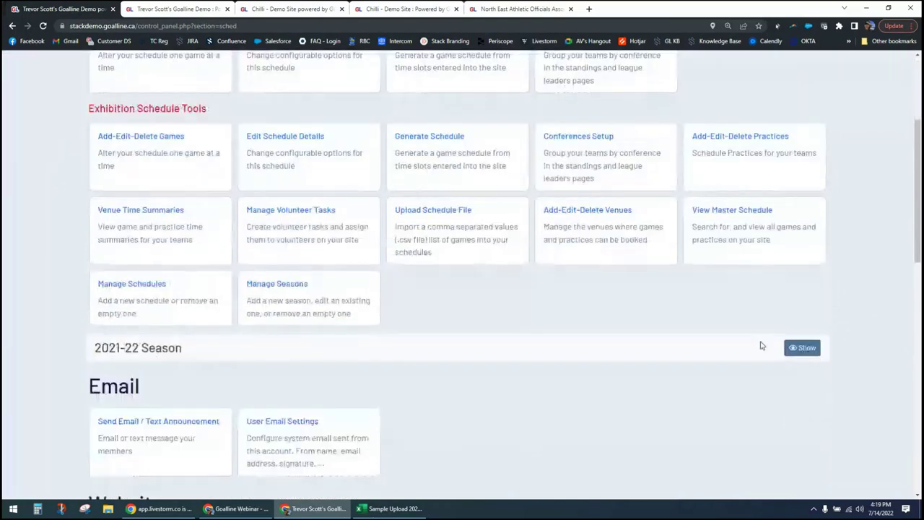
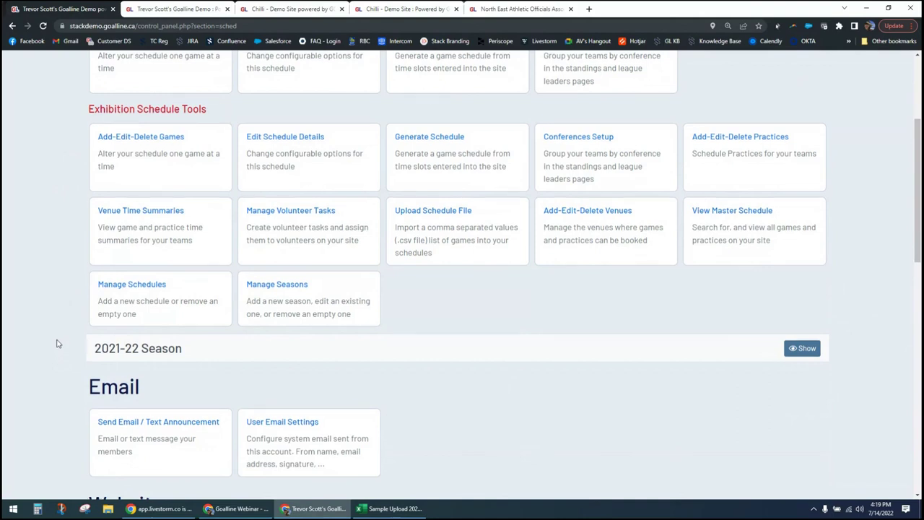
Open the details of the 2022-23 Regular Season schedule and check the options for tracking individual player stats.
{"action": "scroll", "coordinate": [58, 344], "scroll_direction": "up", "scroll_amount": 1}
{"action": "scroll", "coordinate": [57, 344], "scroll_direction": "up", "scroll_amount": 2}
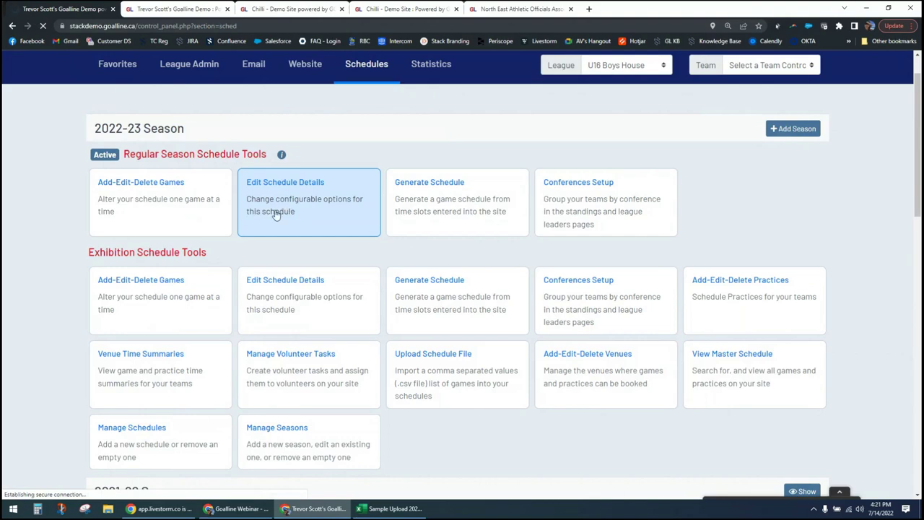
{"action": "left_click", "coordinate": [270, 217]}
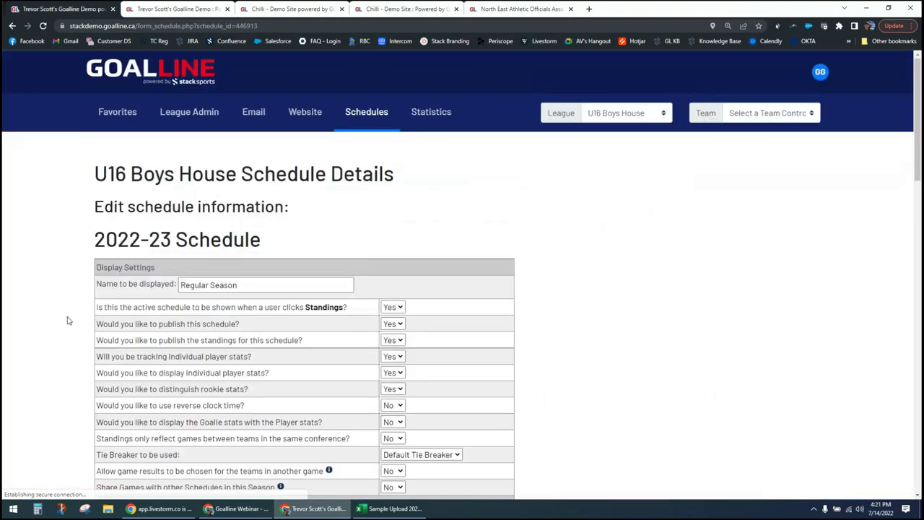
{"action": "scroll", "coordinate": [119, 270], "scroll_direction": "down", "scroll_amount": 2}
{"action": "left_click_drag", "start_coordinate": [137, 213], "coordinate": [237, 213]}
{"action": "left_click", "coordinate": [394, 214]}
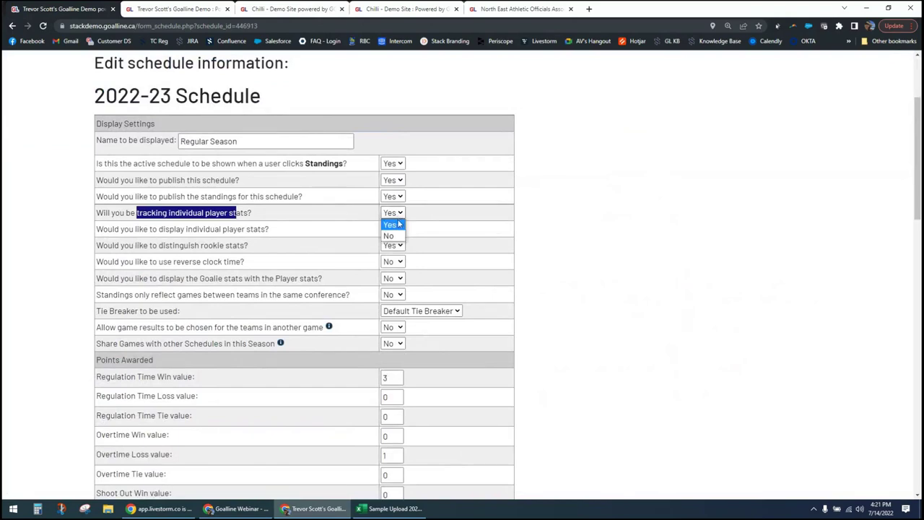
{"action": "left_click", "coordinate": [62, 233]}
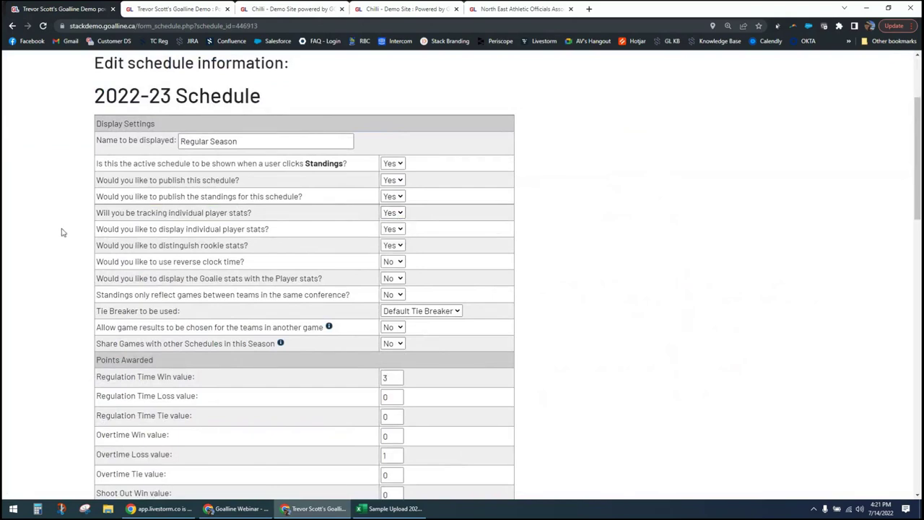
Review the Regular Season schedule's points, game duration, schedule information and security settings down to the list of participating teams.
{"action": "scroll", "coordinate": [63, 235], "scroll_direction": "down", "scroll_amount": 1}
{"action": "scroll", "coordinate": [62, 235], "scroll_direction": "down", "scroll_amount": 4}
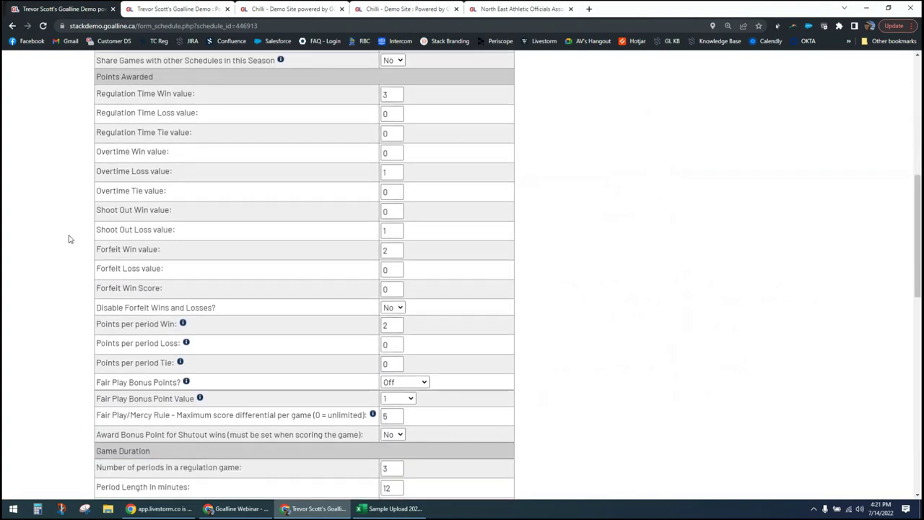
{"action": "scroll", "coordinate": [69, 239], "scroll_direction": "down", "scroll_amount": 2}
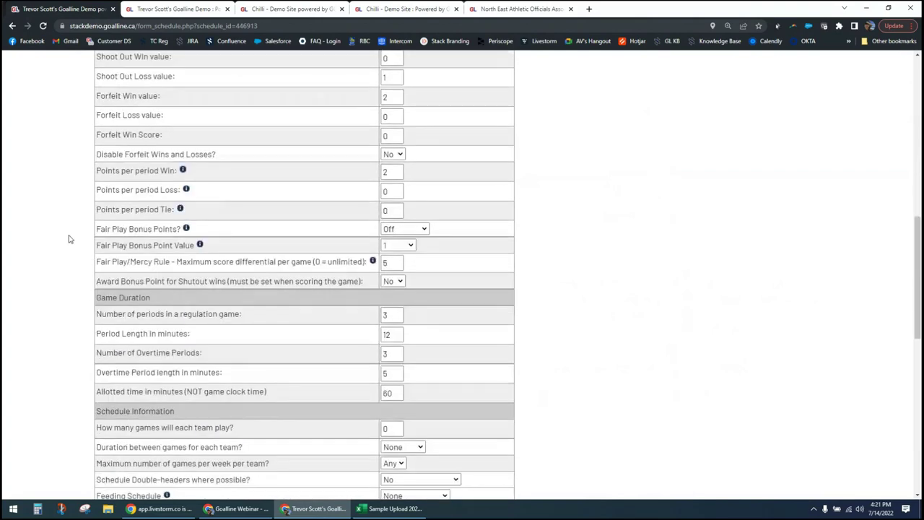
{"action": "scroll", "coordinate": [70, 239], "scroll_direction": "down", "scroll_amount": 1}
{"action": "double_click", "coordinate": [386, 292]}
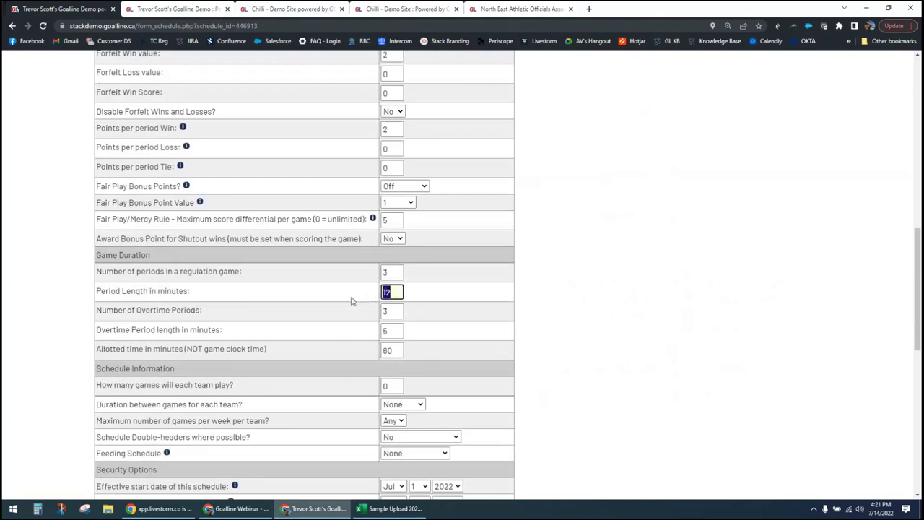
{"action": "left_click", "coordinate": [629, 353]}
{"action": "scroll", "coordinate": [574, 279], "scroll_direction": "down", "scroll_amount": 2}
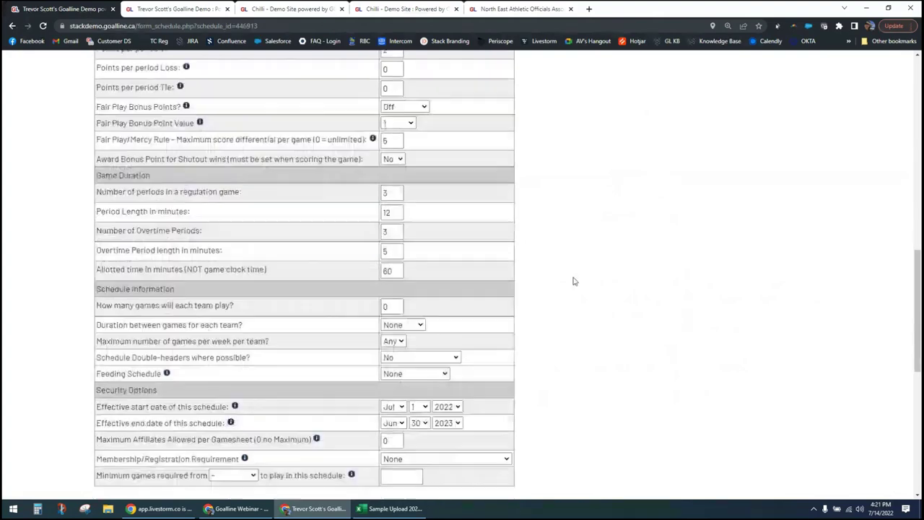
{"action": "scroll", "coordinate": [574, 281], "scroll_direction": "down", "scroll_amount": 2}
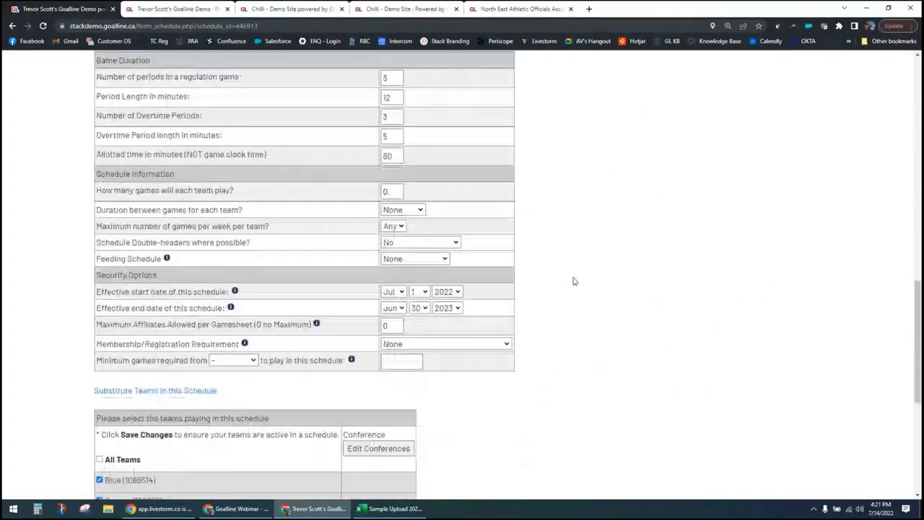
{"action": "scroll", "coordinate": [574, 281], "scroll_direction": "down", "scroll_amount": 4}
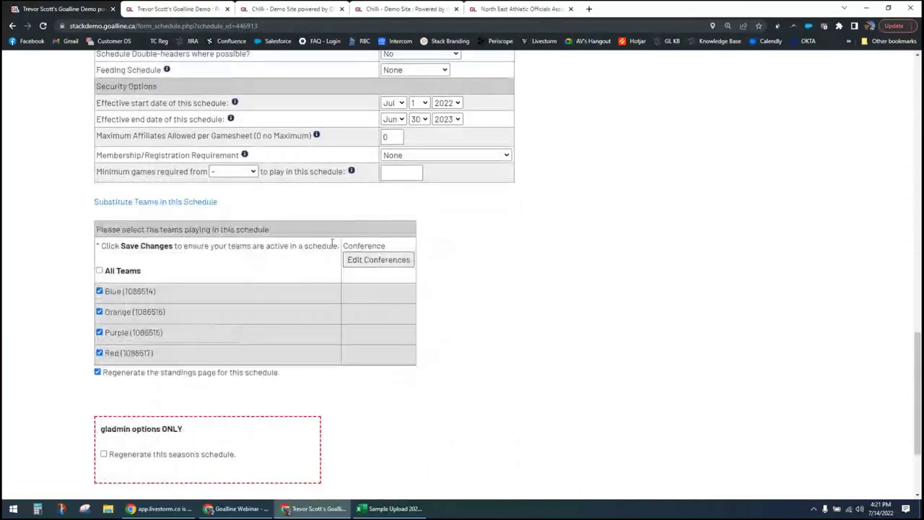
Open the conference setup of the Regular Season schedule and add the conferences Pool A and Pool B.
{"action": "left_click", "coordinate": [379, 263]}
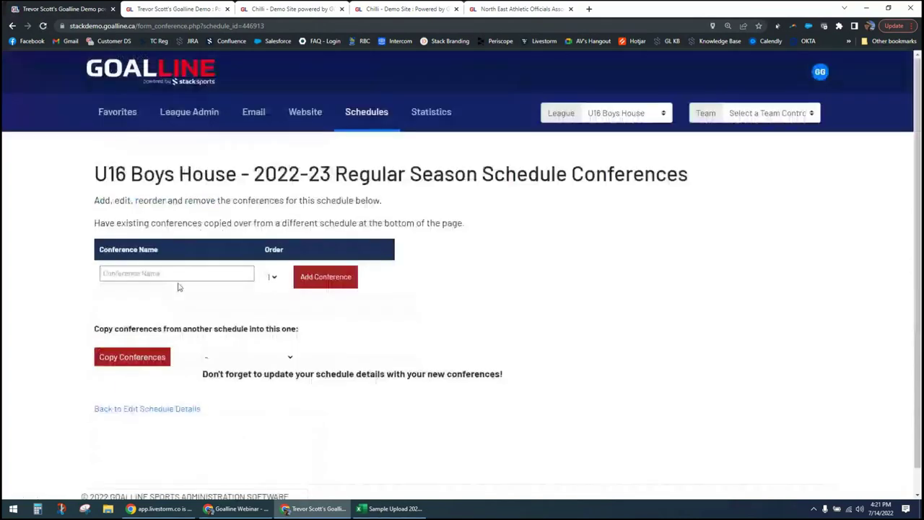
{"action": "left_click", "coordinate": [178, 275]}
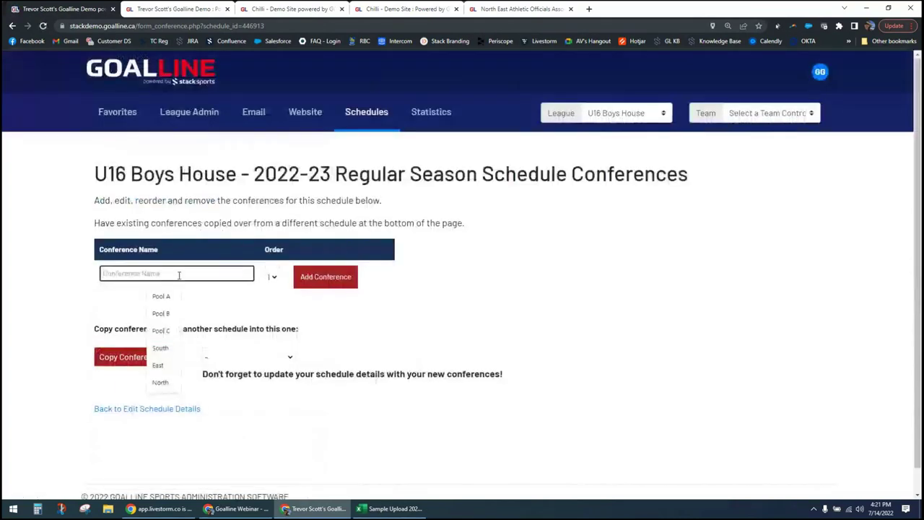
{"action": "left_click", "coordinate": [162, 302]}
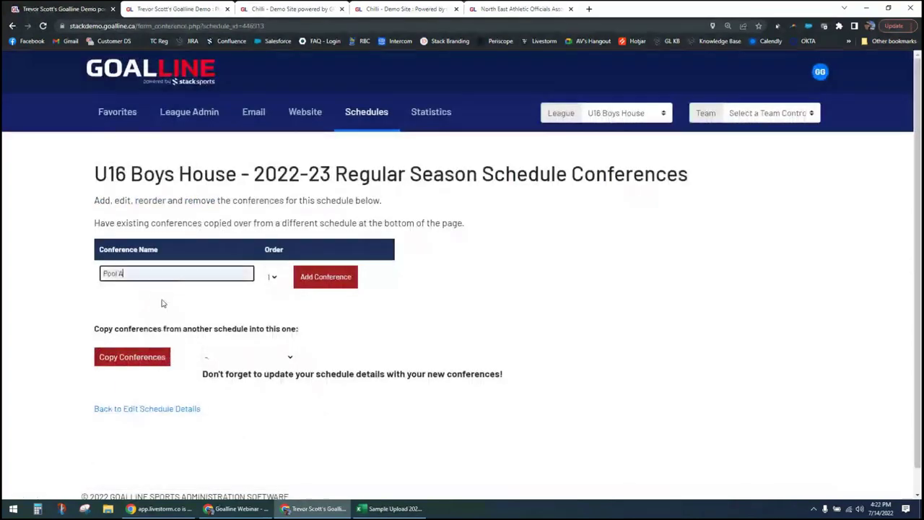
{"action": "left_click", "coordinate": [325, 279]}
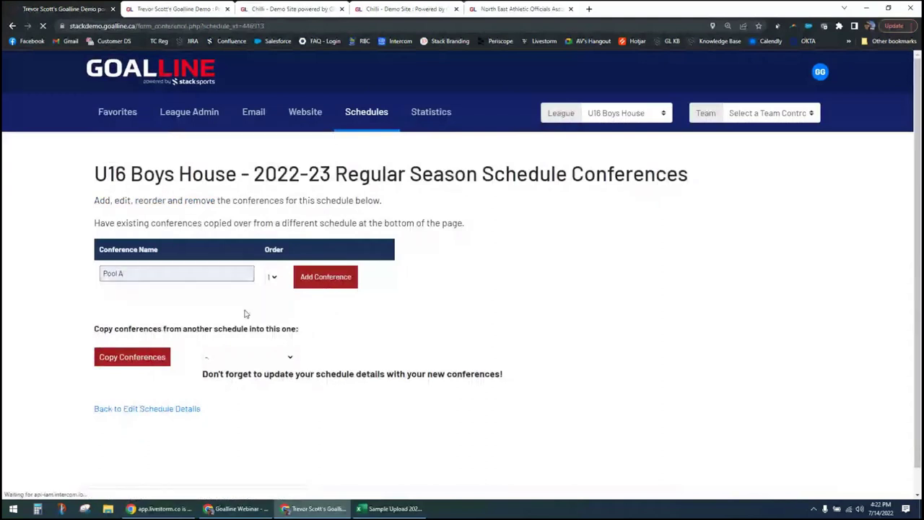
{"action": "left_click", "coordinate": [145, 275]}
{"action": "left_click", "coordinate": [161, 315]}
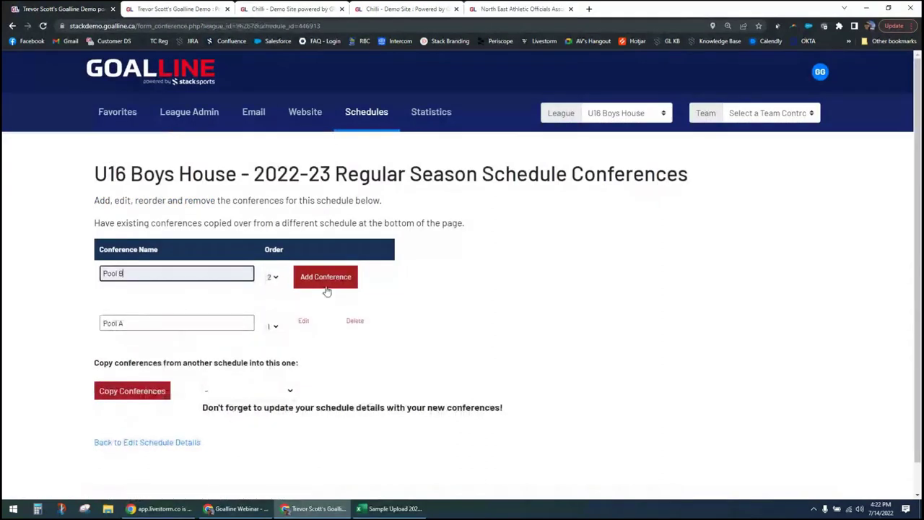
{"action": "left_click", "coordinate": [325, 281]}
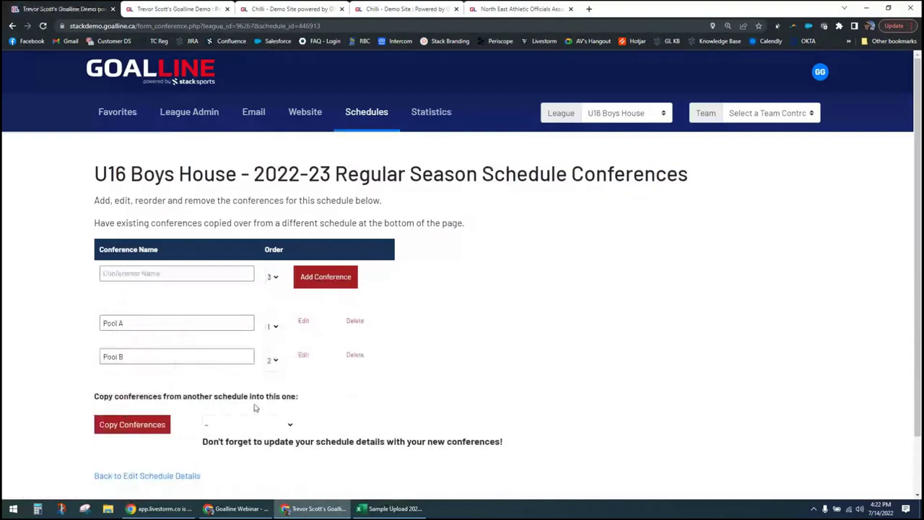
Check which schedules conferences can be copied from and return to the team list in the Regular Season schedule details.
{"action": "left_click", "coordinate": [284, 425]}
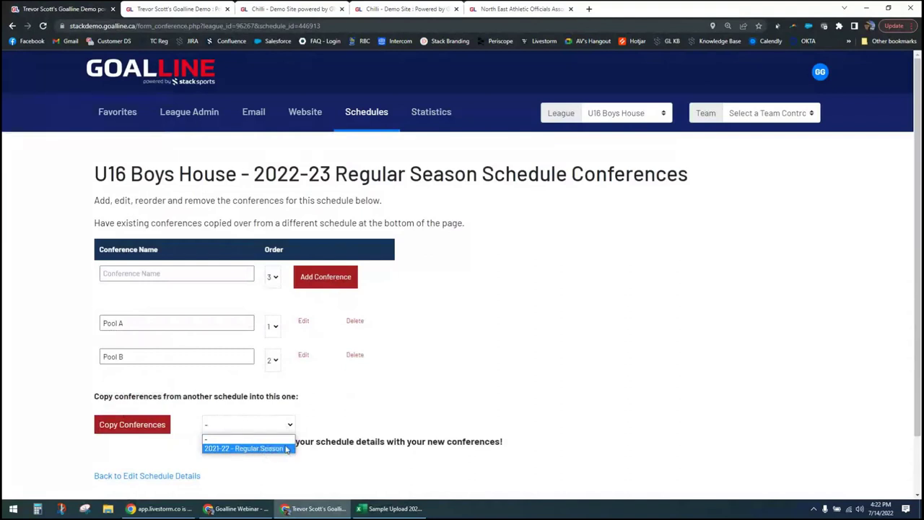
{"action": "left_click", "coordinate": [329, 431]}
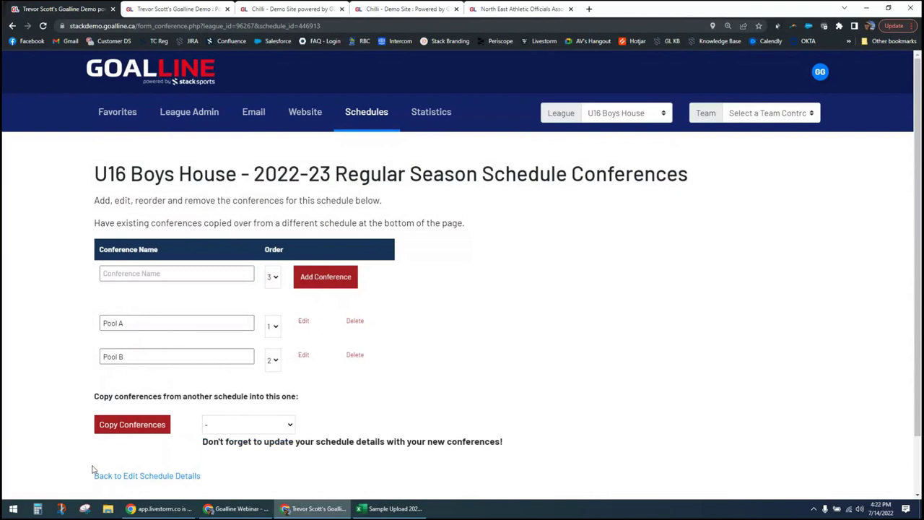
{"action": "left_click", "coordinate": [163, 475]}
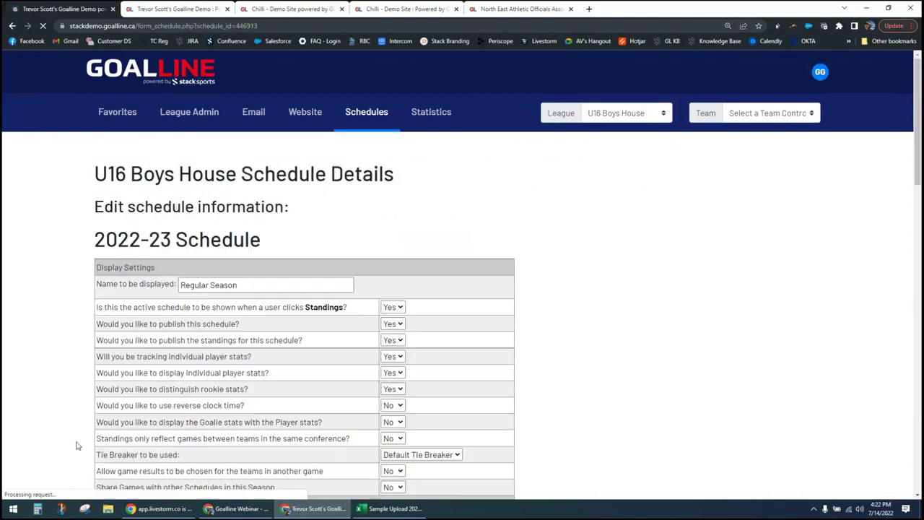
{"action": "scroll", "coordinate": [75, 406], "scroll_direction": "down", "scroll_amount": 5}
{"action": "scroll", "coordinate": [74, 406], "scroll_direction": "down", "scroll_amount": 10}
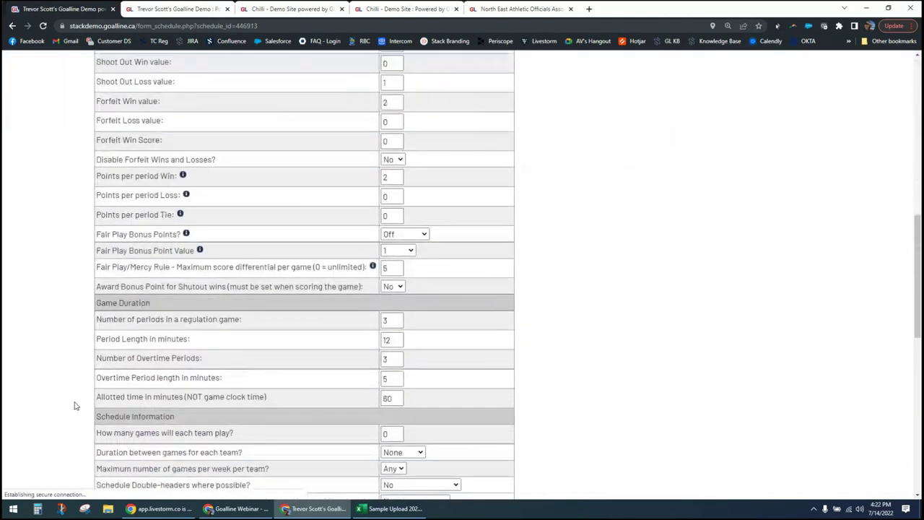
{"action": "scroll", "coordinate": [75, 406], "scroll_direction": "down", "scroll_amount": 3}
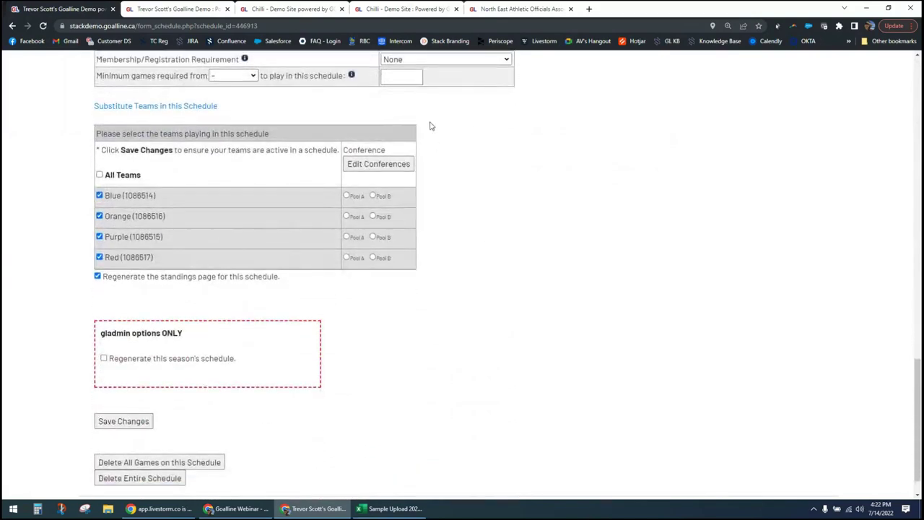
Assign Blue and Orange to Pool A and Purple and Red to Pool B in the Regular Season schedule's team list.
{"action": "left_click", "coordinate": [346, 196]}
{"action": "left_click", "coordinate": [346, 216]}
{"action": "left_click", "coordinate": [373, 237]}
{"action": "left_click", "coordinate": [373, 258]}
Examine the display setting that limits standings to games between teams in the same conference, and return to the team list.
{"action": "scroll", "coordinate": [553, 256], "scroll_direction": "up", "scroll_amount": 3}
{"action": "scroll", "coordinate": [552, 256], "scroll_direction": "up", "scroll_amount": 3}
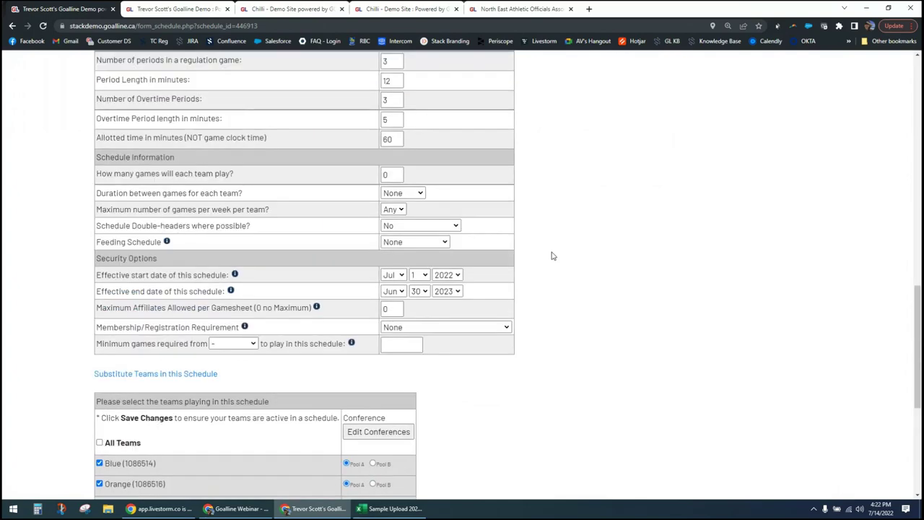
{"action": "scroll", "coordinate": [552, 256], "scroll_direction": "up", "scroll_amount": 1}
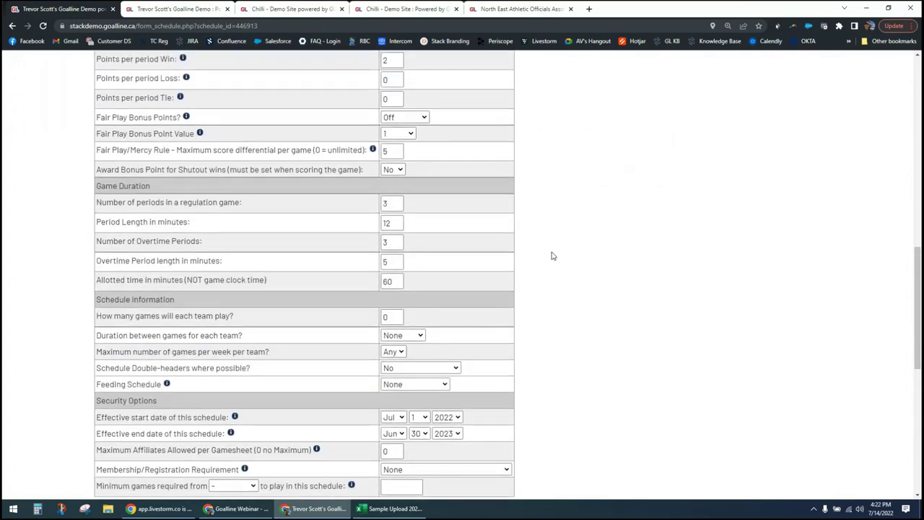
{"action": "scroll", "coordinate": [553, 255], "scroll_direction": "up", "scroll_amount": 4}
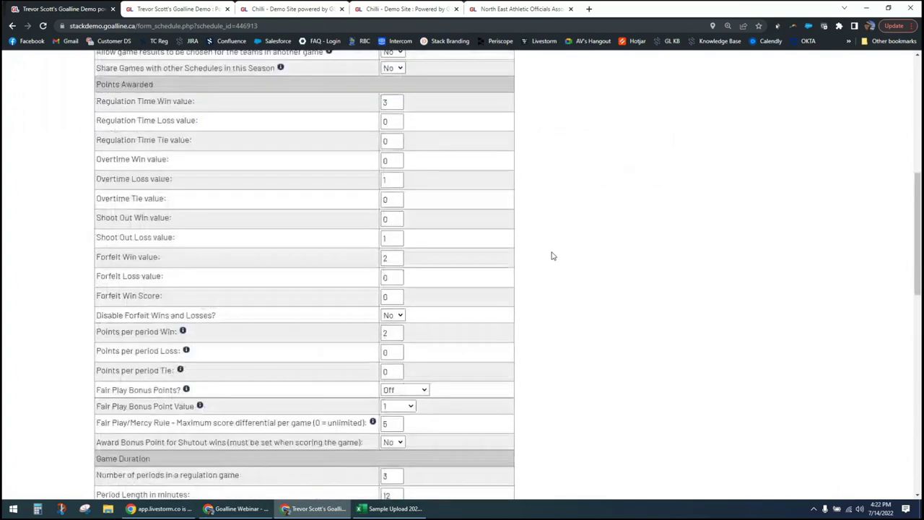
{"action": "scroll", "coordinate": [553, 256], "scroll_direction": "up", "scroll_amount": 4}
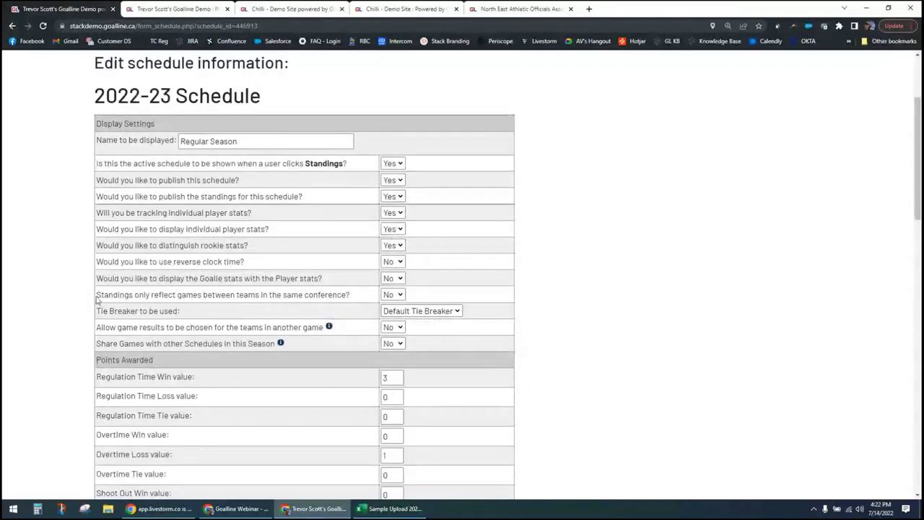
{"action": "left_click_drag", "start_coordinate": [97, 296], "coordinate": [352, 297]}
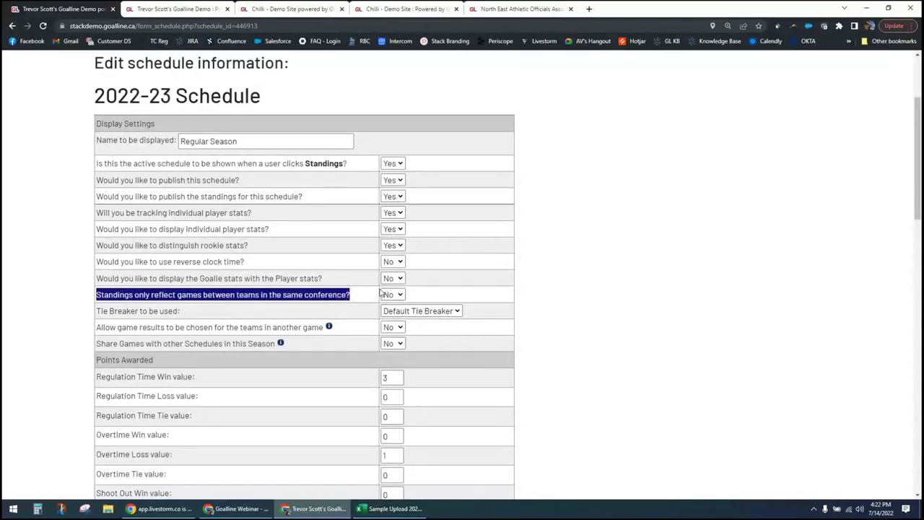
{"action": "scroll", "coordinate": [105, 398], "scroll_direction": "down", "scroll_amount": 1}
{"action": "scroll", "coordinate": [105, 398], "scroll_direction": "down", "scroll_amount": 8}
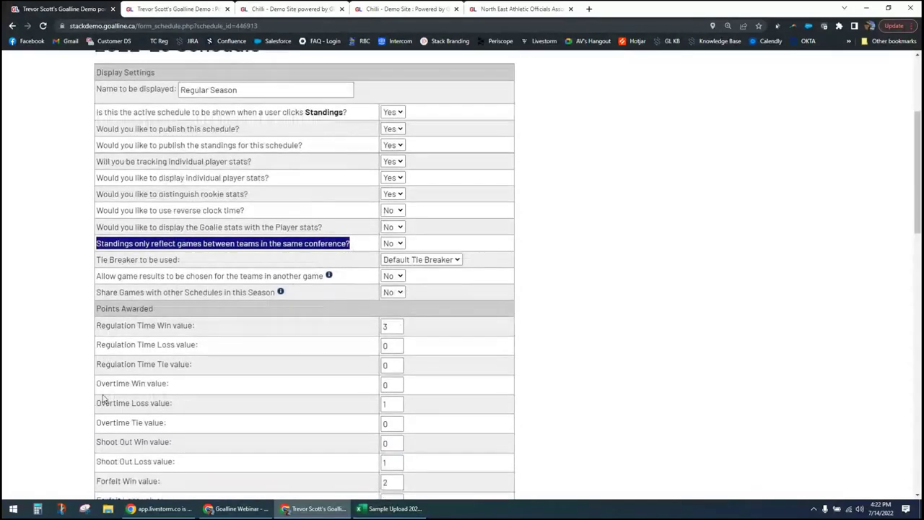
{"action": "scroll", "coordinate": [103, 403], "scroll_direction": "down", "scroll_amount": 7}
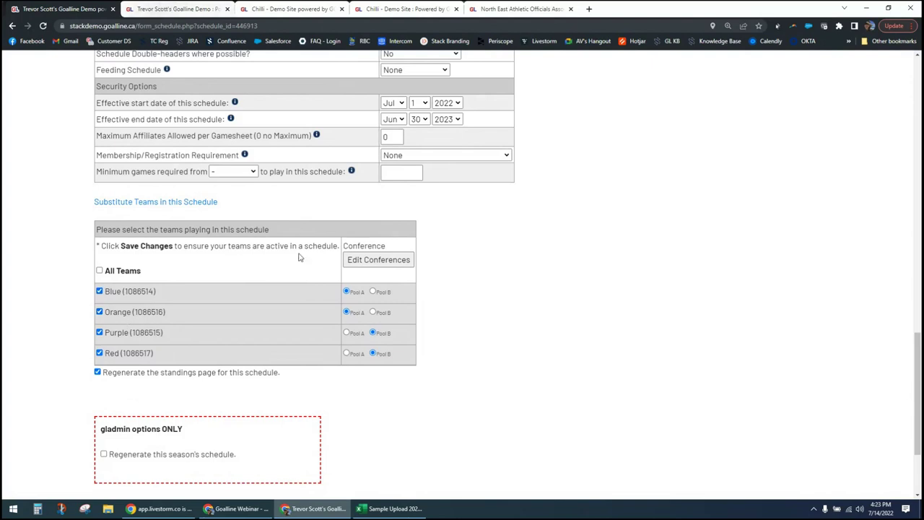
Switch to the NS U18 - Boys team and open the details of its 2022-23 Regular Season schedule.
{"action": "scroll", "coordinate": [374, 242], "scroll_direction": "up", "scroll_amount": 1}
{"action": "scroll", "coordinate": [373, 242], "scroll_direction": "up", "scroll_amount": 2}
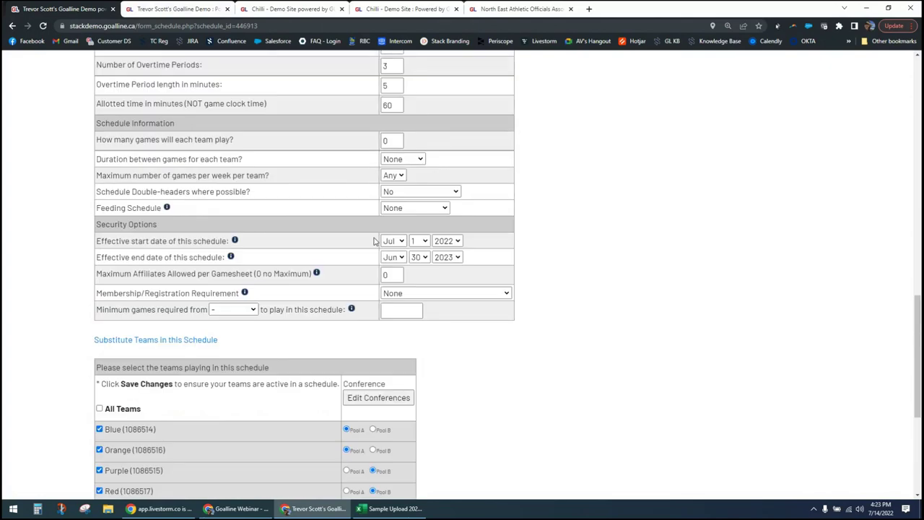
{"action": "scroll", "coordinate": [373, 243], "scroll_direction": "up", "scroll_amount": 2}
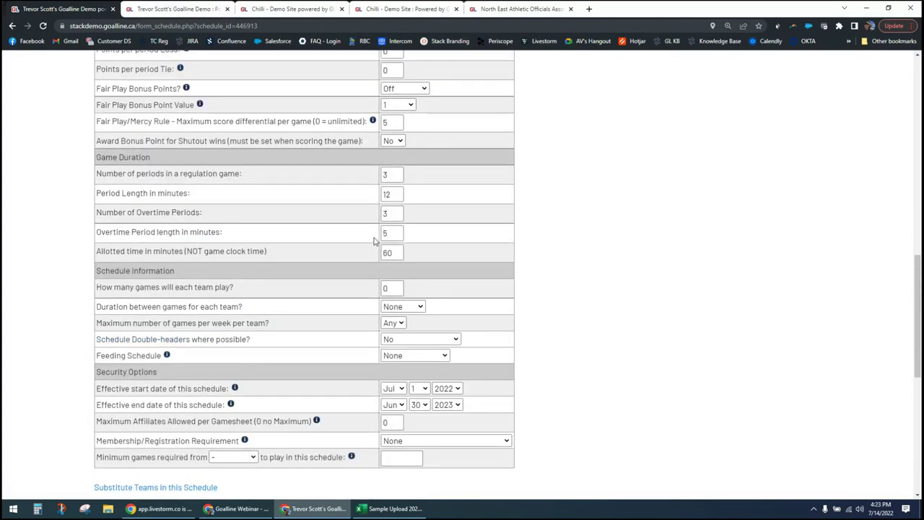
{"action": "scroll", "coordinate": [373, 243], "scroll_direction": "up", "scroll_amount": 8}
{"action": "left_click", "coordinate": [746, 115]}
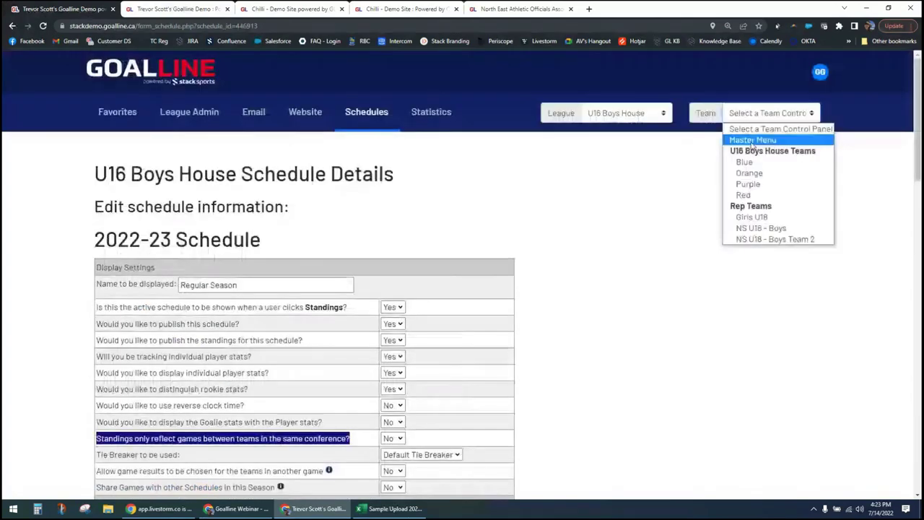
{"action": "left_click", "coordinate": [761, 228]}
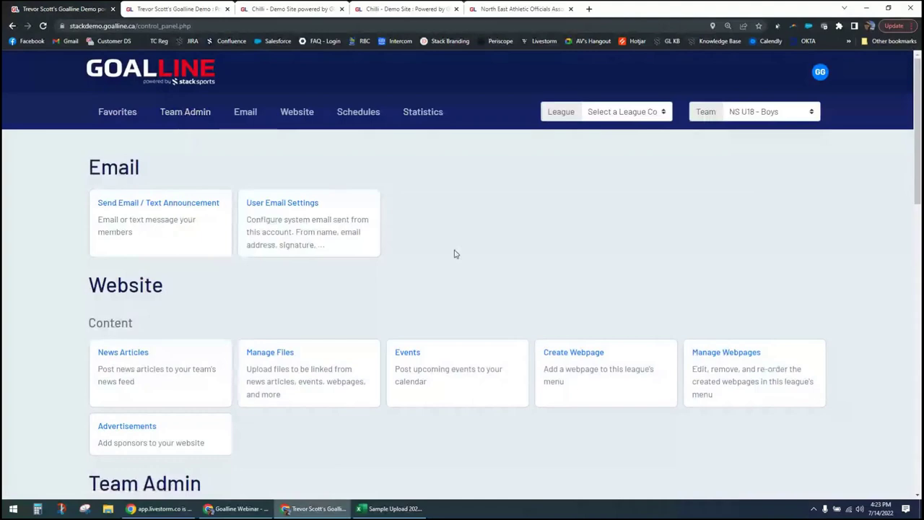
{"action": "scroll", "coordinate": [455, 253], "scroll_direction": "down", "scroll_amount": 3}
{"action": "scroll", "coordinate": [455, 254], "scroll_direction": "down", "scroll_amount": 5}
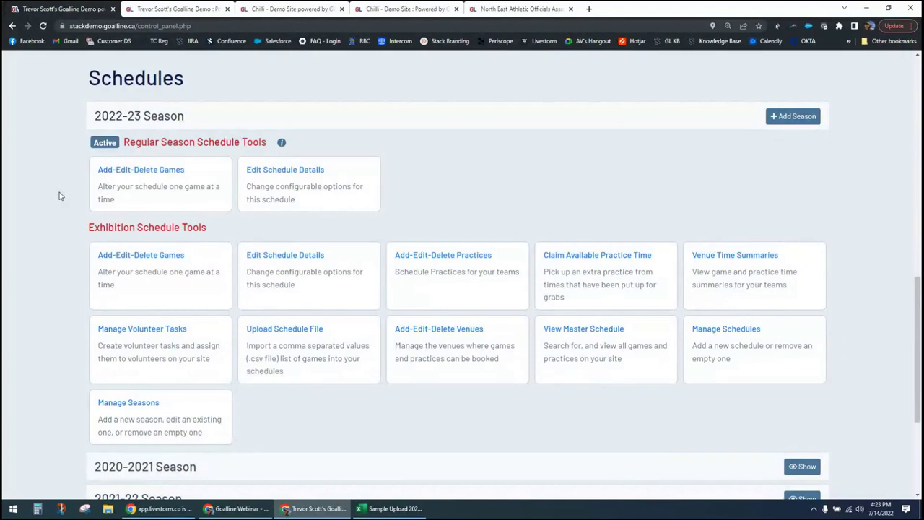
{"action": "left_click", "coordinate": [273, 175]}
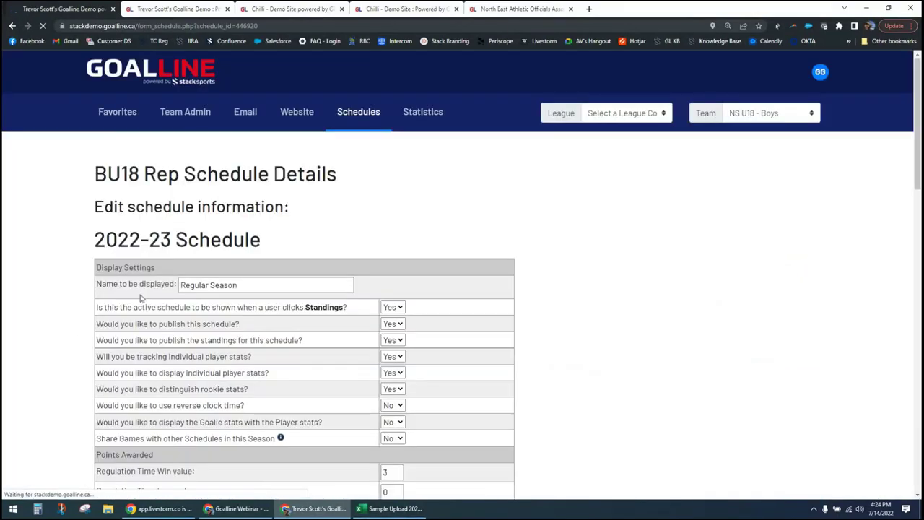
Review the BU18 Rep schedule's display, points, game duration and security settings, including the maximum affiliates allowed per gamesheet.
{"action": "scroll", "coordinate": [79, 340], "scroll_direction": "down", "scroll_amount": 1}
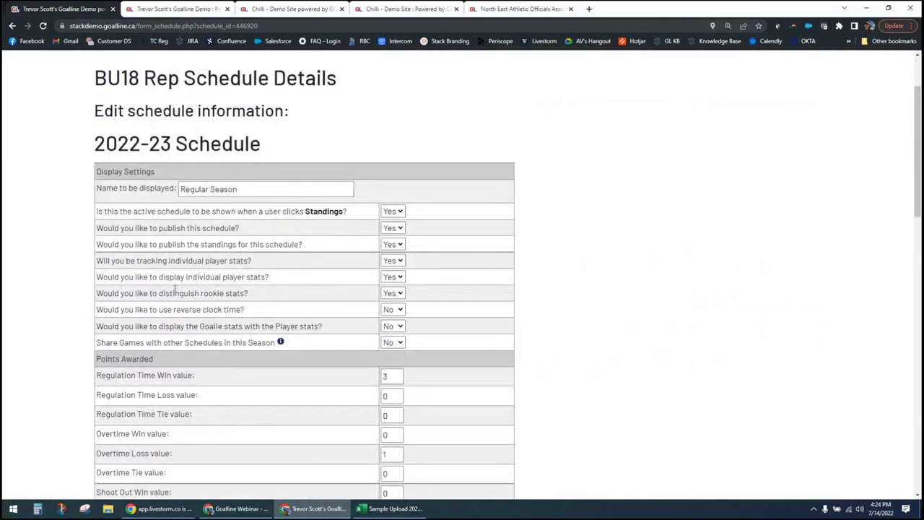
{"action": "scroll", "coordinate": [174, 289], "scroll_direction": "down", "scroll_amount": 5}
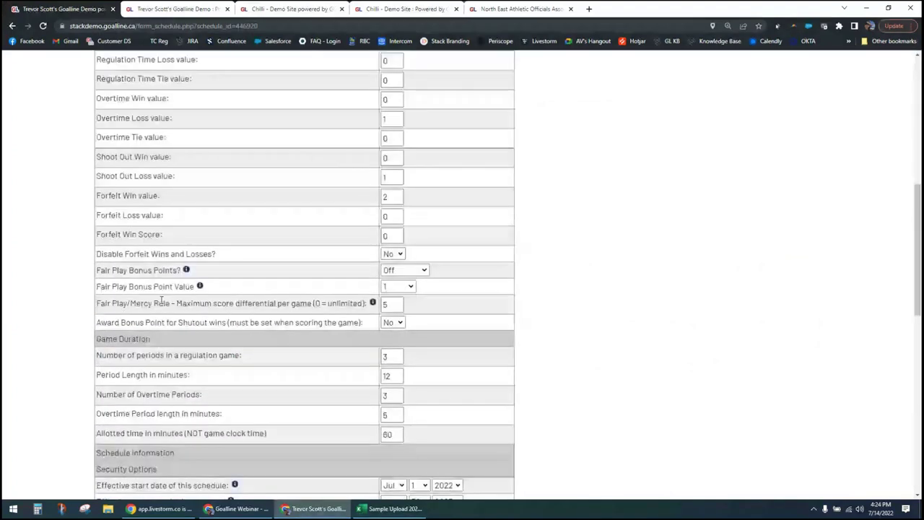
{"action": "scroll", "coordinate": [161, 301], "scroll_direction": "down", "scroll_amount": 2}
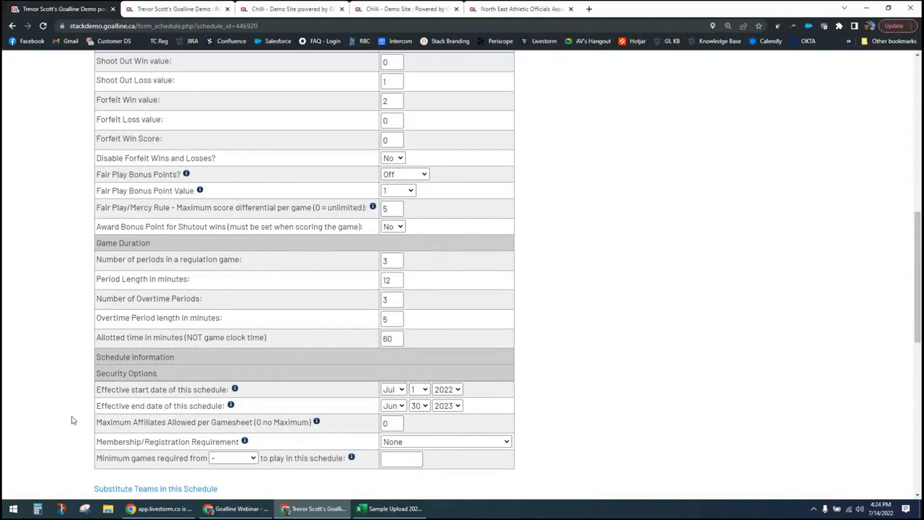
{"action": "scroll", "coordinate": [72, 420], "scroll_direction": "down", "scroll_amount": 3}
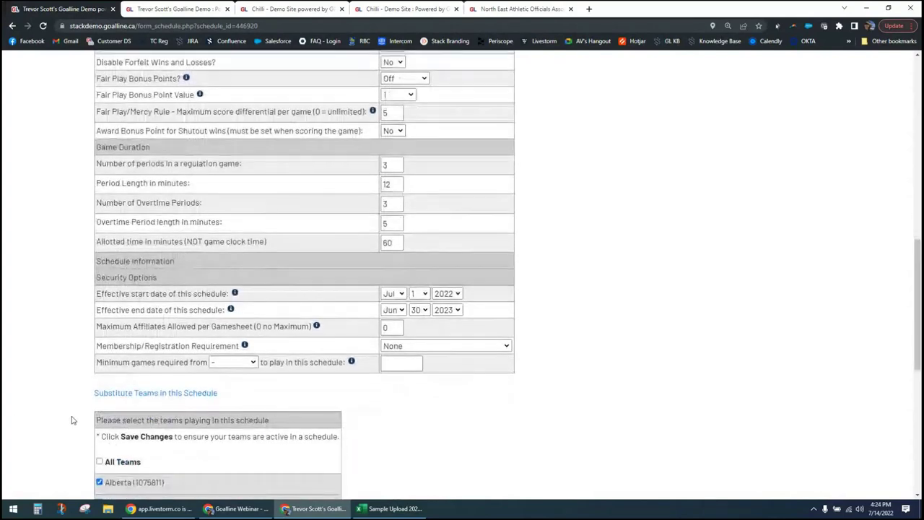
{"action": "left_click_drag", "start_coordinate": [172, 336], "coordinate": [247, 337]}
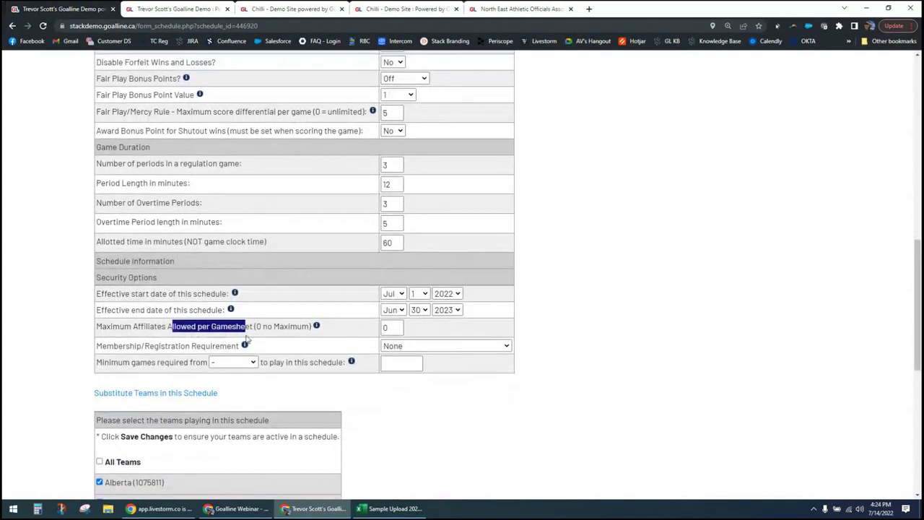
{"action": "left_click", "coordinate": [77, 339]}
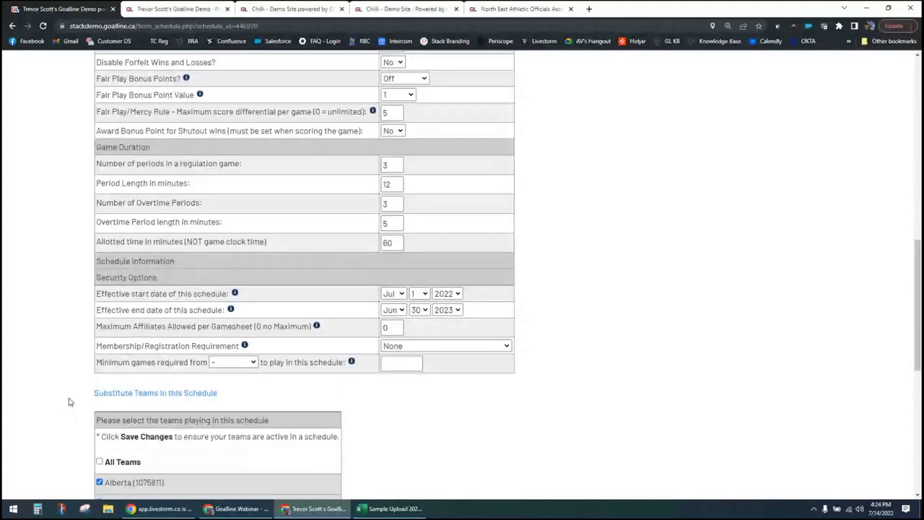
Look through the teams selected for the BU18 Rep schedule and the save and delete options below them.
{"action": "scroll", "coordinate": [69, 401], "scroll_direction": "down", "scroll_amount": 3}
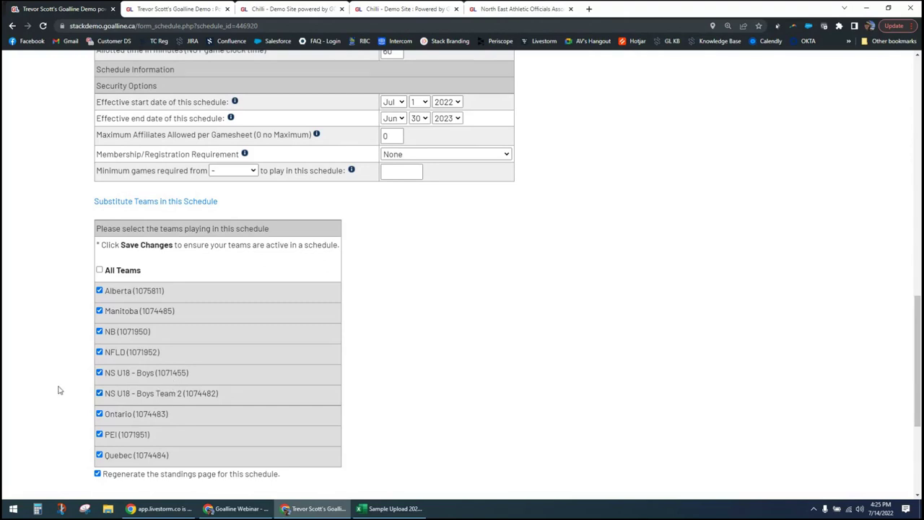
{"action": "scroll", "coordinate": [59, 389], "scroll_direction": "down", "scroll_amount": 1}
{"action": "scroll", "coordinate": [89, 364], "scroll_direction": "up", "scroll_amount": 1}
{"action": "scroll", "coordinate": [87, 363], "scroll_direction": "down", "scroll_amount": 3}
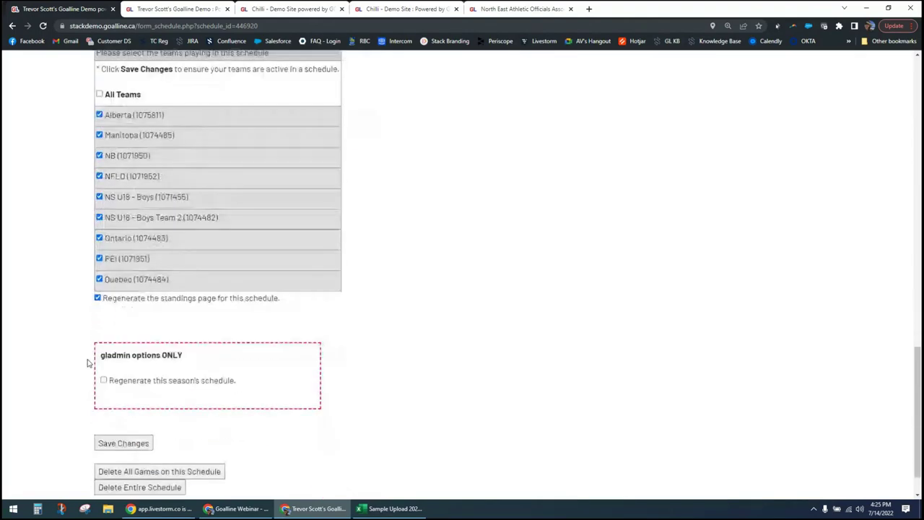
{"action": "scroll", "coordinate": [88, 364], "scroll_direction": "down", "scroll_amount": 1}
Open the add, edit and delete page for teams of NS U18 - Boys and look over its opposing teams.
{"action": "scroll", "coordinate": [87, 364], "scroll_direction": "up", "scroll_amount": 5}
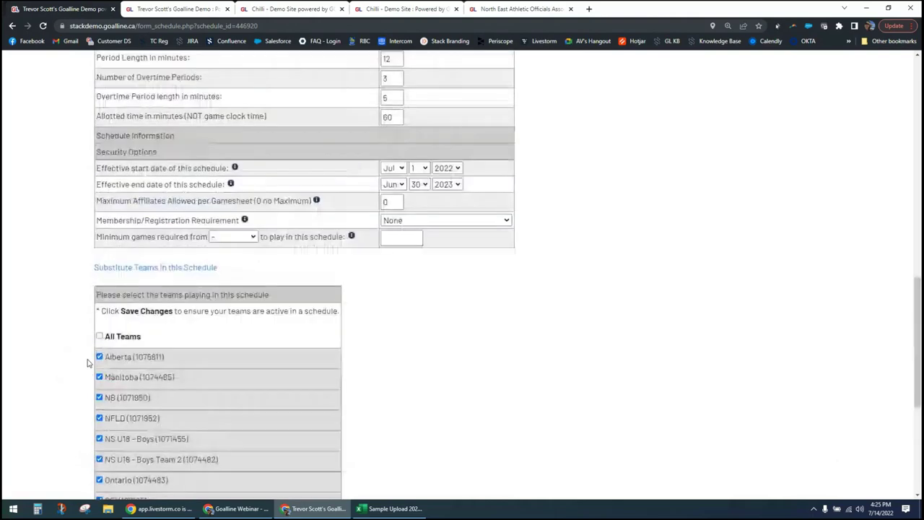
{"action": "scroll", "coordinate": [87, 364], "scroll_direction": "up", "scroll_amount": 3}
{"action": "scroll", "coordinate": [96, 351], "scroll_direction": "up", "scroll_amount": 9}
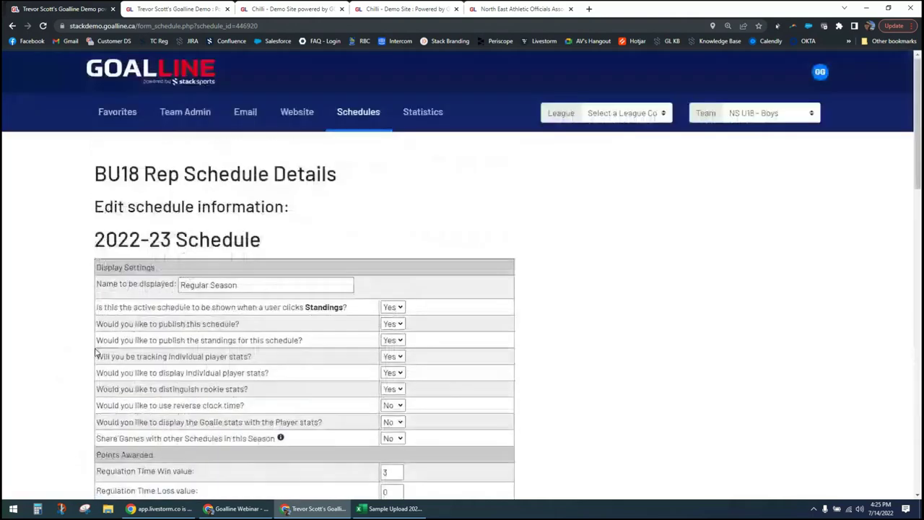
{"action": "left_click", "coordinate": [175, 117]}
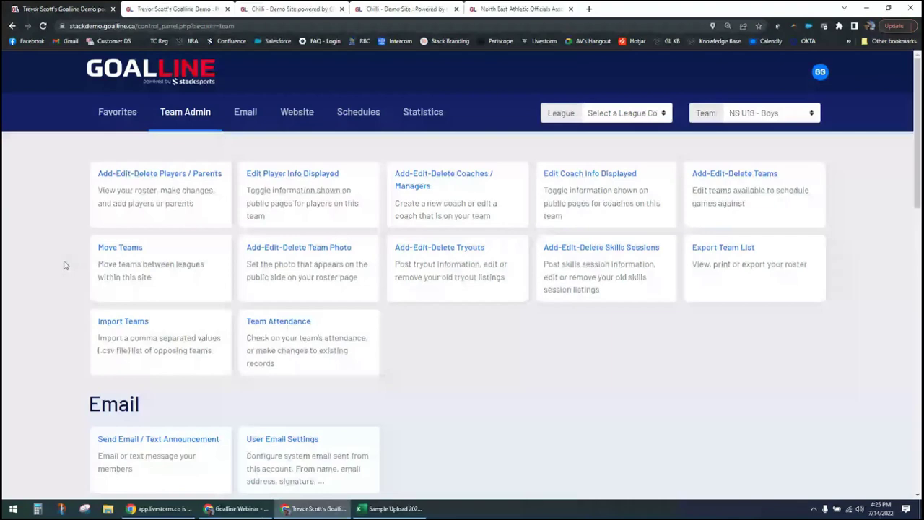
{"action": "left_click", "coordinate": [717, 206]}
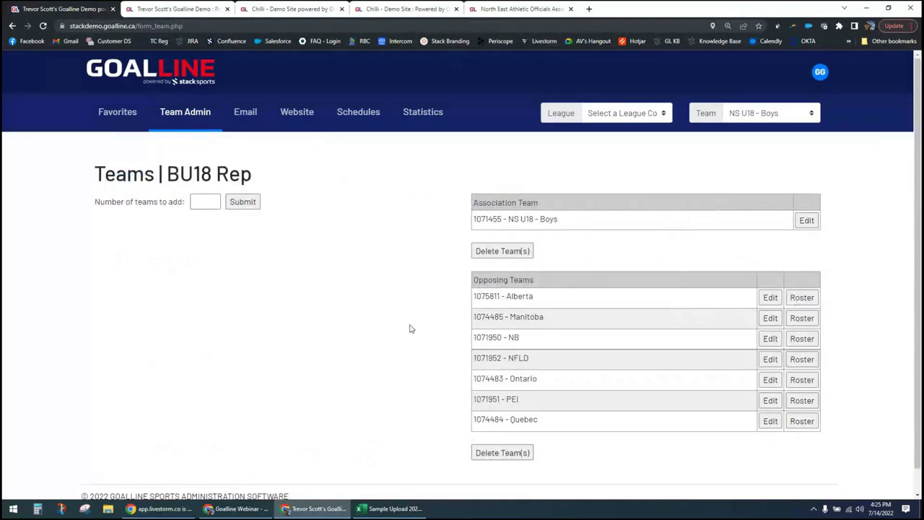
{"action": "left_click_drag", "start_coordinate": [507, 402], "coordinate": [446, 404]}
{"action": "left_click", "coordinate": [433, 407]}
Add one opposing team named BC to BU18 Rep.
{"action": "left_click", "coordinate": [205, 203]}
{"action": "type", "text": "1"}
{"action": "left_click", "coordinate": [241, 206]}
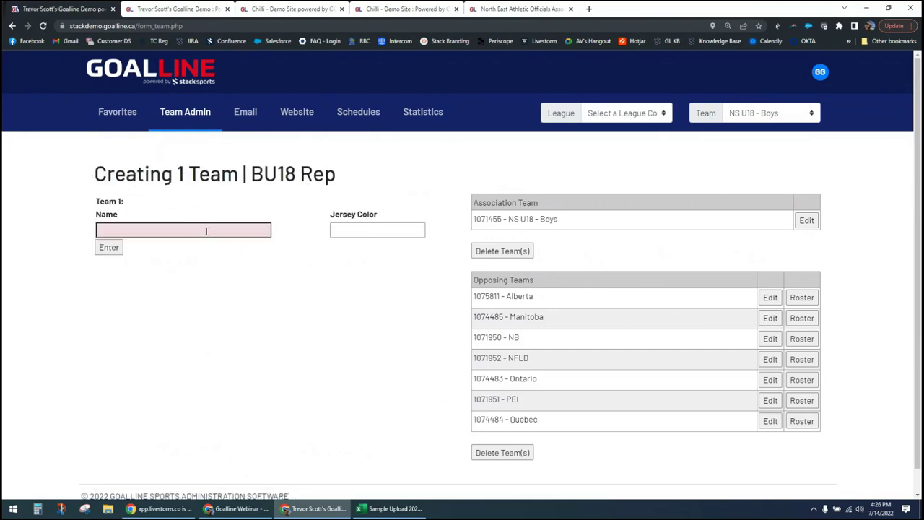
{"action": "left_click", "coordinate": [205, 231]}
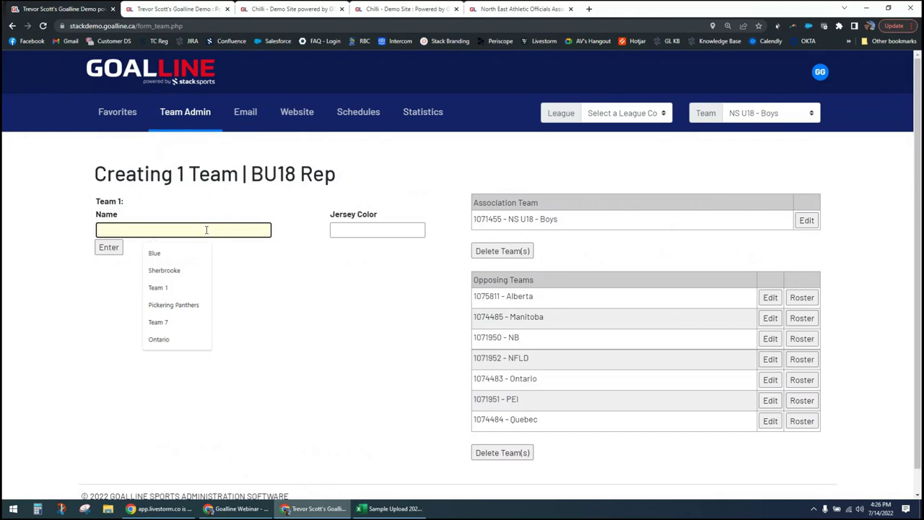
{"action": "type", "text": "Bl"}
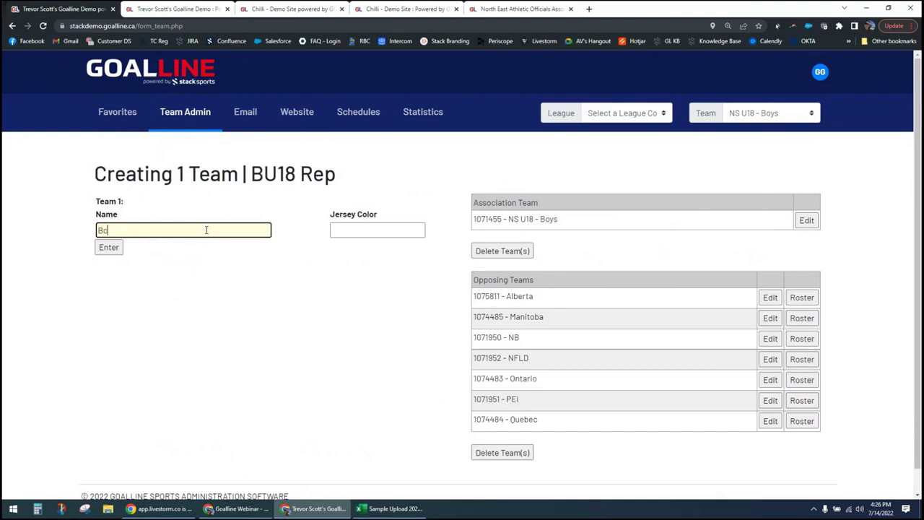
{"action": "key", "text": "BackSpace"}
{"action": "type", "text": "C"}
{"action": "left_click", "coordinate": [104, 249]}
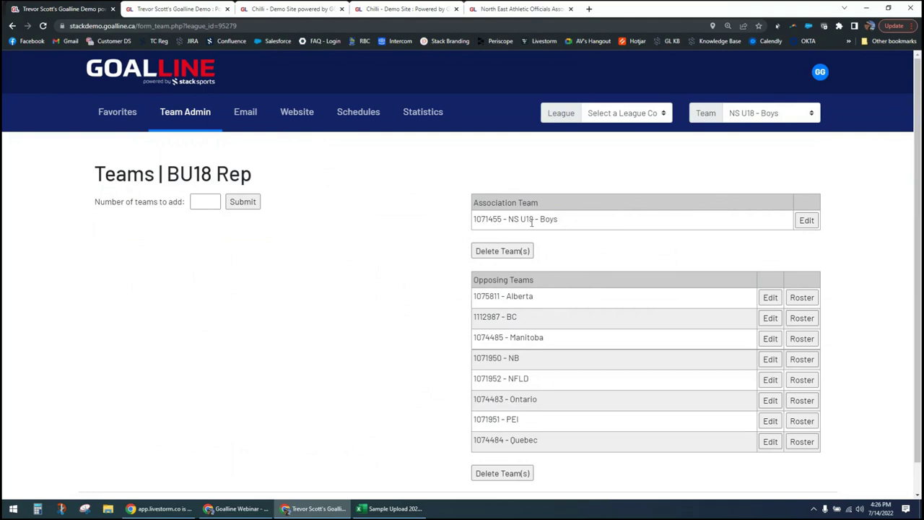
Switch to NS U18 - Boys Team 2 and check its opposing teams list for BC.
{"action": "left_click_drag", "start_coordinate": [513, 219], "coordinate": [561, 222]}
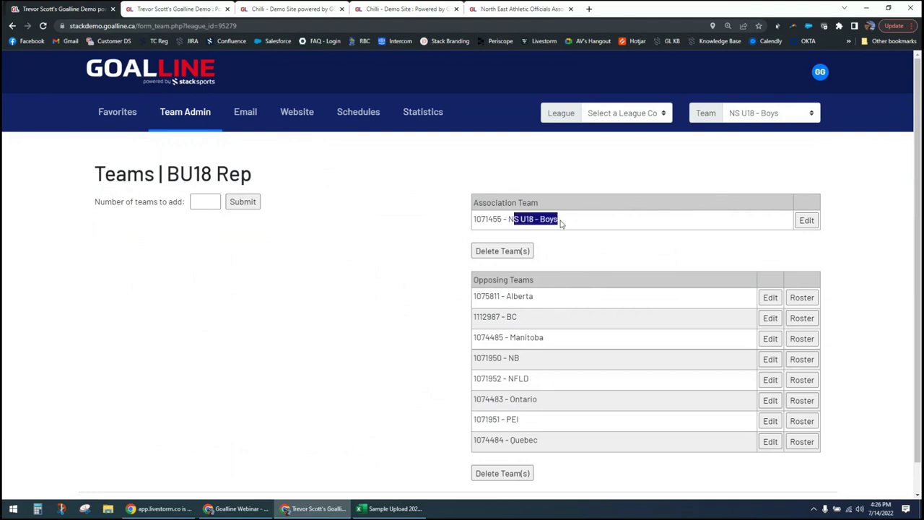
{"action": "left_click", "coordinate": [767, 117]}
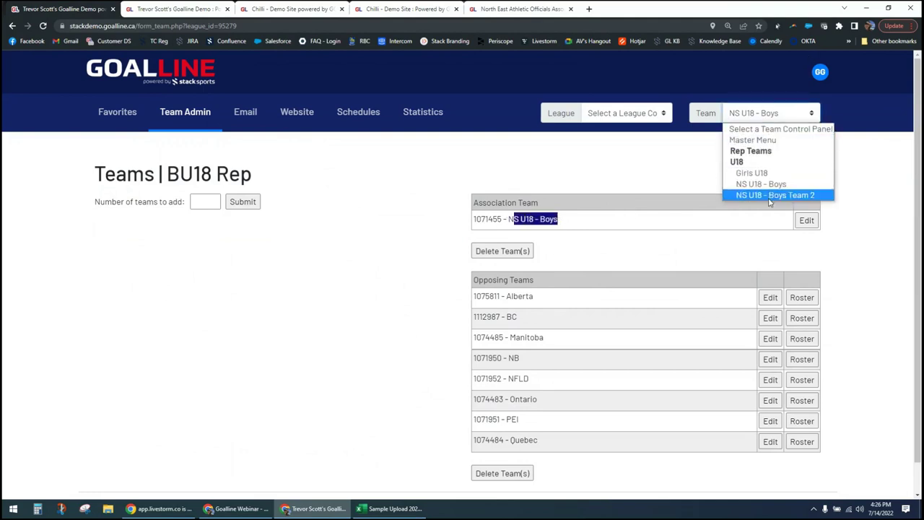
{"action": "left_click", "coordinate": [772, 196]}
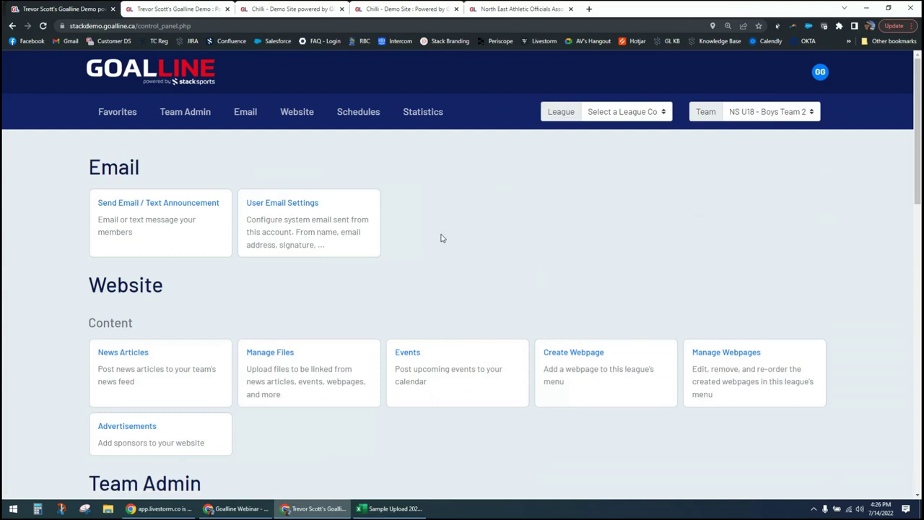
{"action": "scroll", "coordinate": [433, 260], "scroll_direction": "down", "scroll_amount": 2}
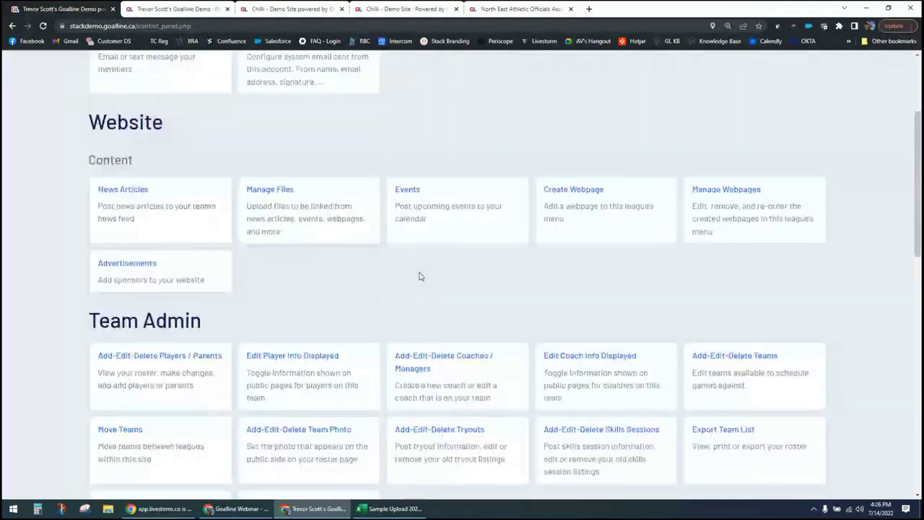
{"action": "scroll", "coordinate": [420, 277], "scroll_direction": "down", "scroll_amount": 1}
{"action": "left_click", "coordinate": [735, 288]}
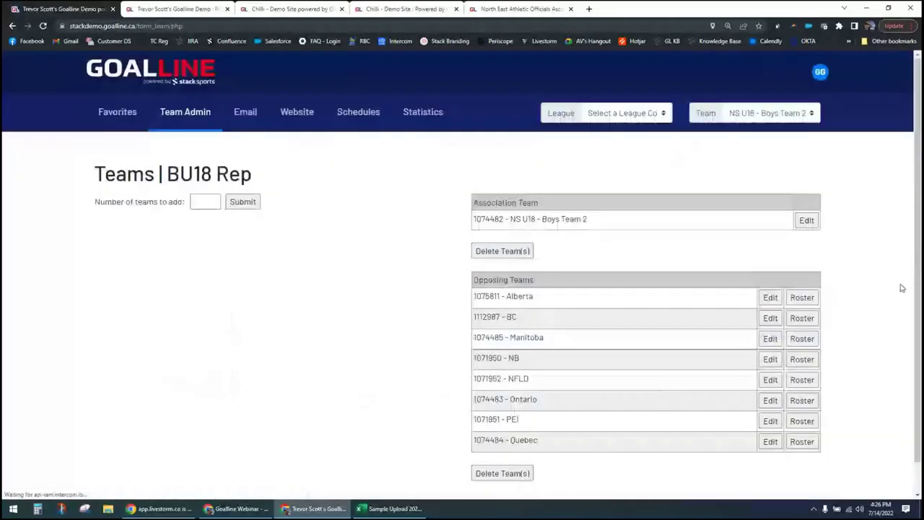
{"action": "scroll", "coordinate": [901, 288], "scroll_direction": "down", "scroll_amount": 1}
{"action": "left_click_drag", "start_coordinate": [518, 286], "coordinate": [466, 291]}
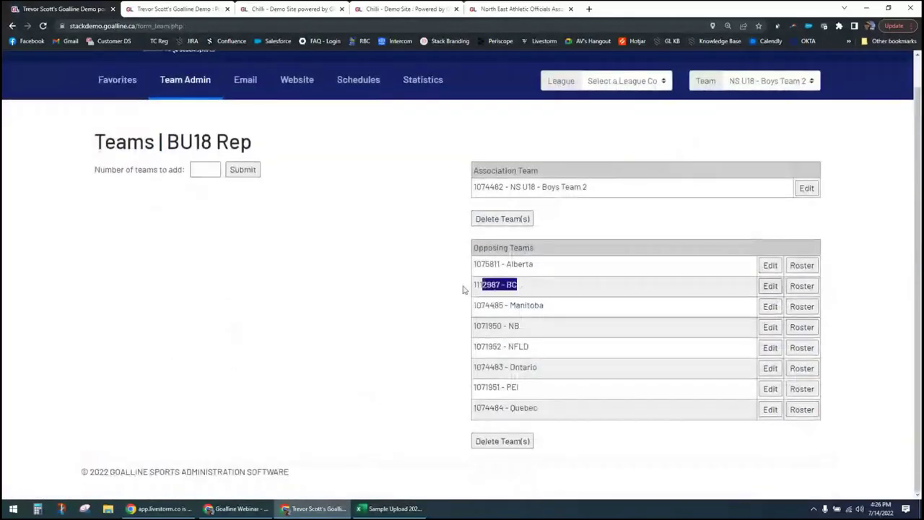
Return to the main site control panel and open the schedules page for adding, editing and deleting games.
{"action": "left_click", "coordinate": [437, 295]}
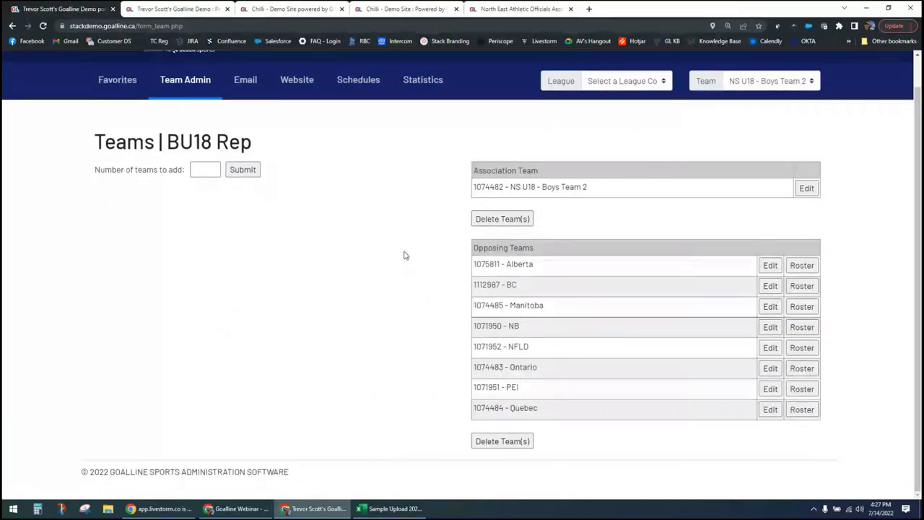
{"action": "scroll", "coordinate": [206, 136], "scroll_direction": "up", "scroll_amount": 1}
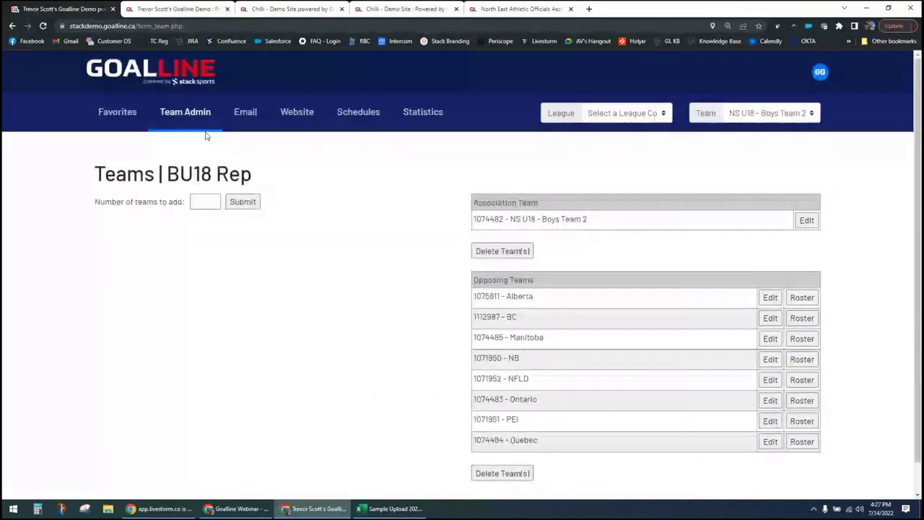
{"action": "left_click", "coordinate": [174, 73]}
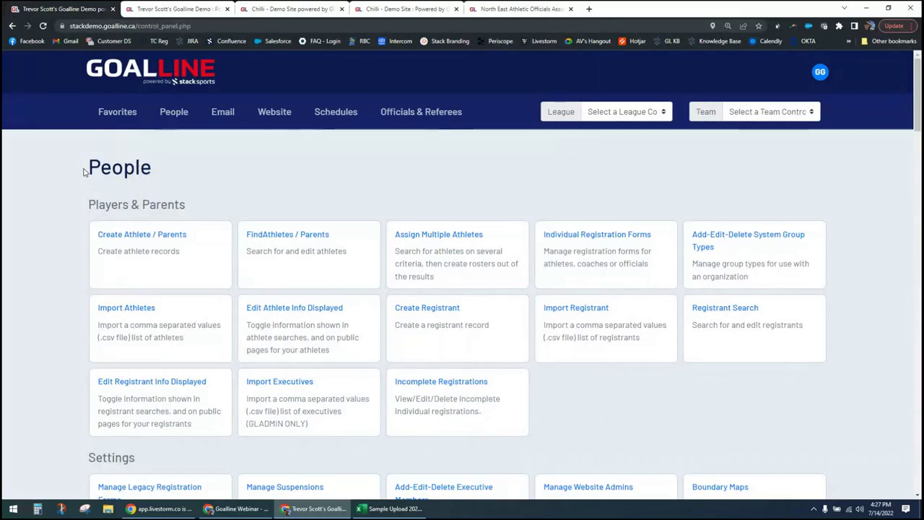
{"action": "left_click", "coordinate": [335, 115]}
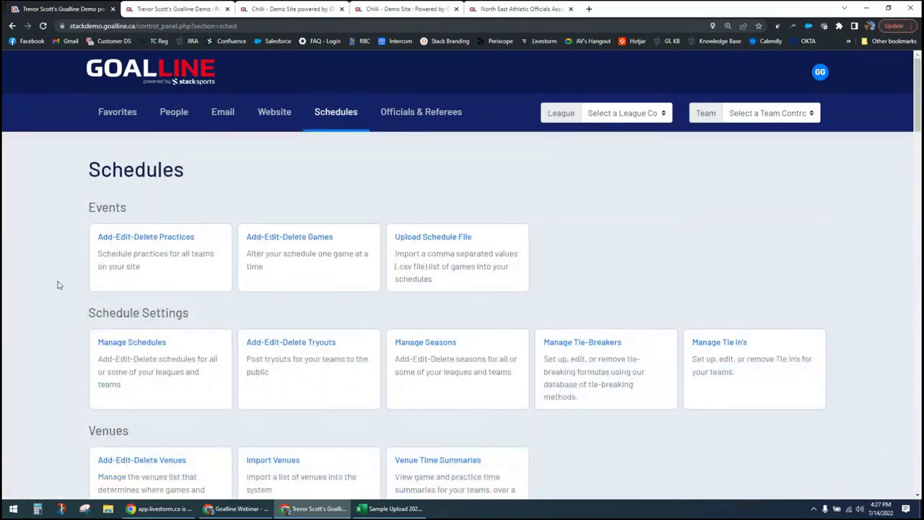
{"action": "left_click", "coordinate": [289, 258]}
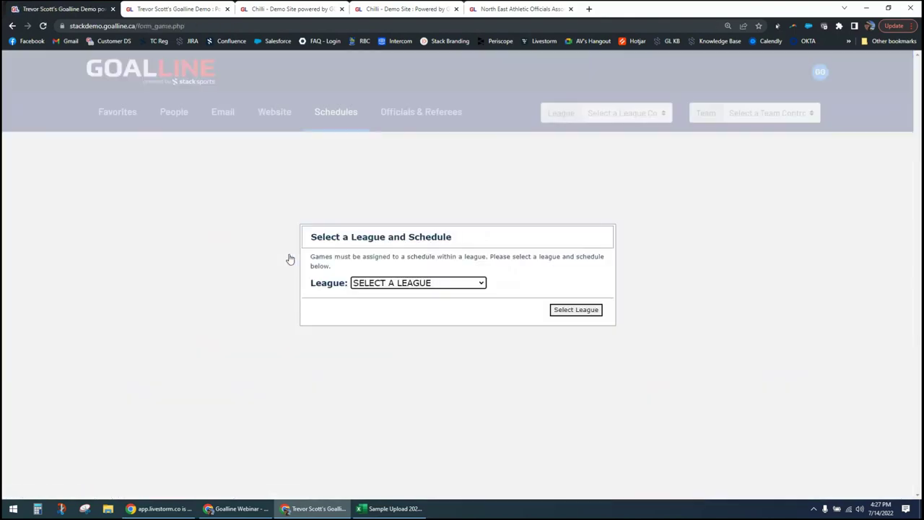
Select the U16 Boys House league and its 2022-23 - Regular Season schedule for creating games.
{"action": "left_click", "coordinate": [480, 283]}
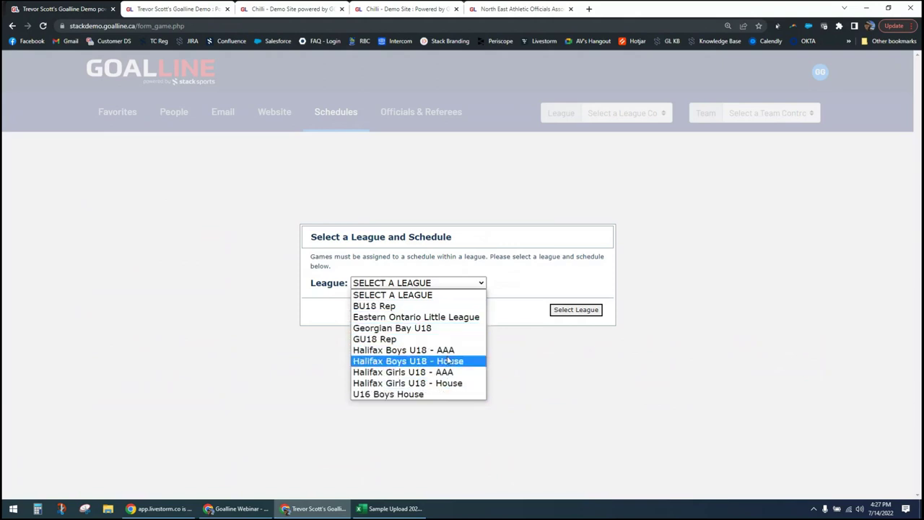
{"action": "left_click", "coordinate": [393, 396]}
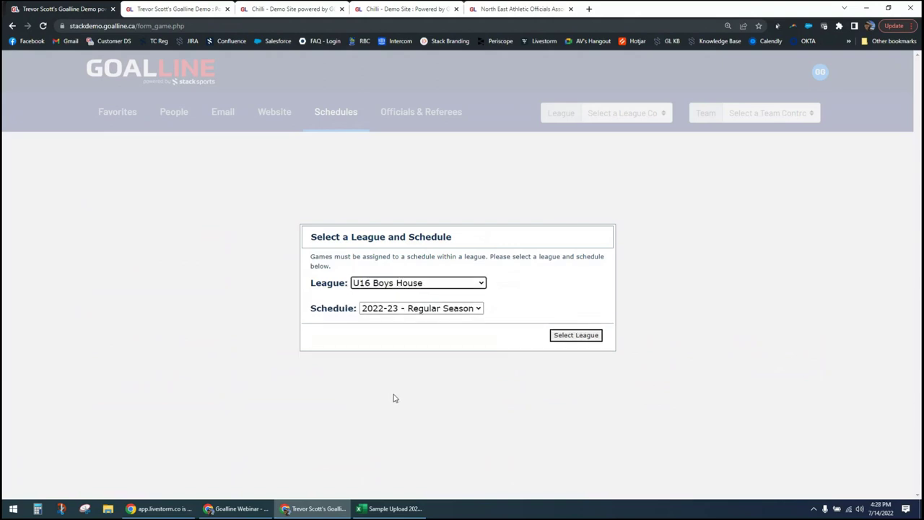
{"action": "left_click", "coordinate": [477, 311]}
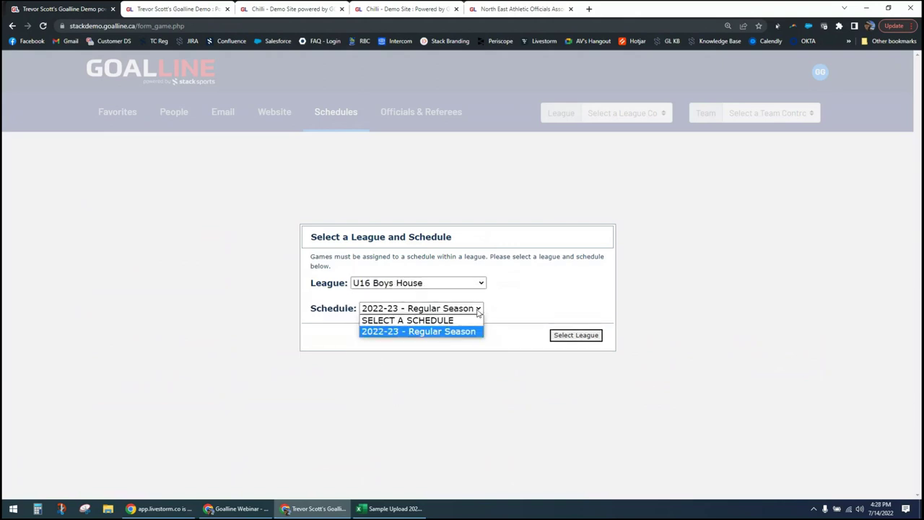
{"action": "left_click", "coordinate": [477, 311]}
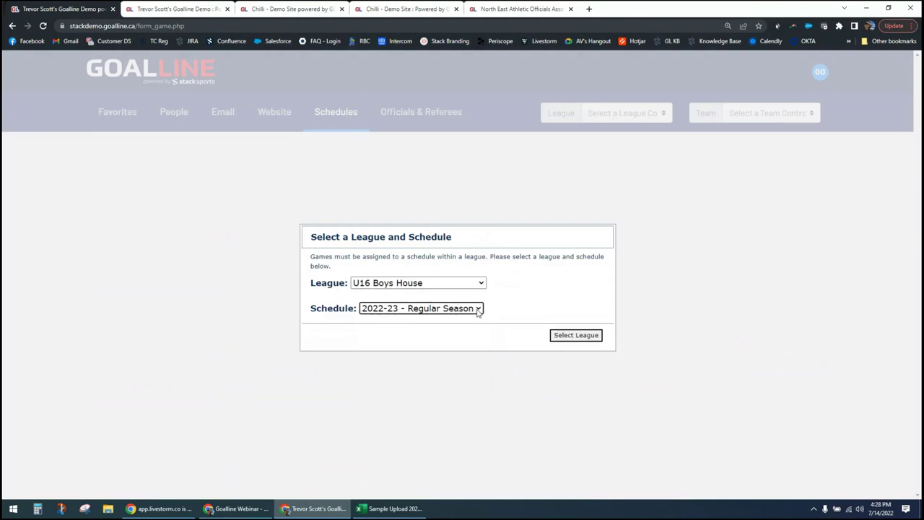
{"action": "left_click", "coordinate": [477, 311]}
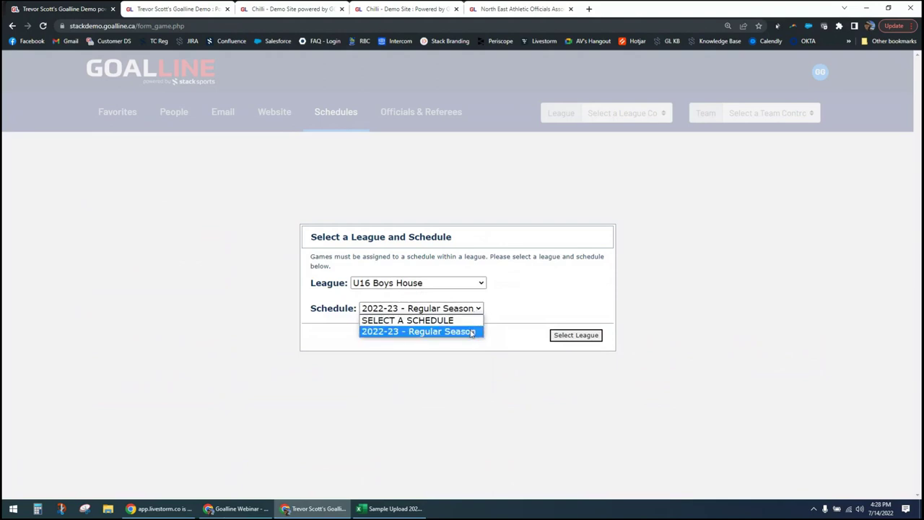
{"action": "left_click", "coordinate": [470, 332]}
{"action": "left_click", "coordinate": [583, 337]}
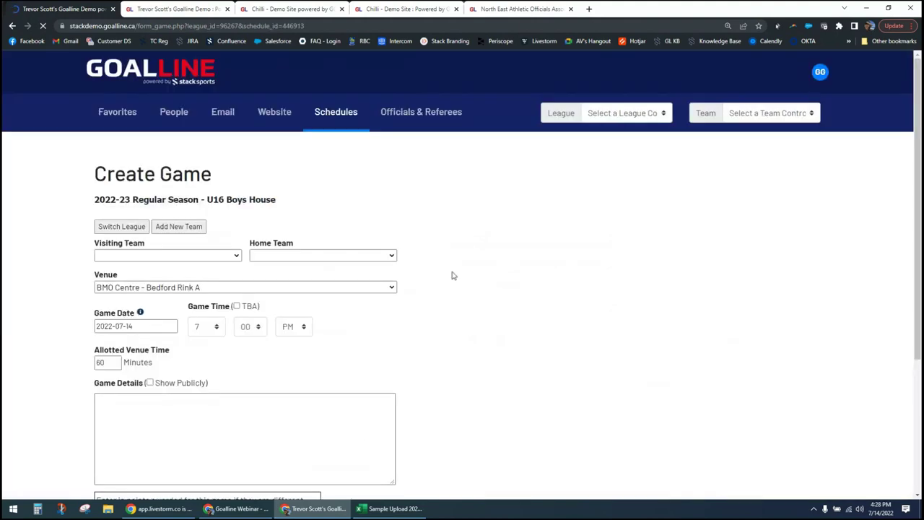
Set the game's visiting team to Blue and its home team to Purple.
{"action": "left_click", "coordinate": [233, 257]}
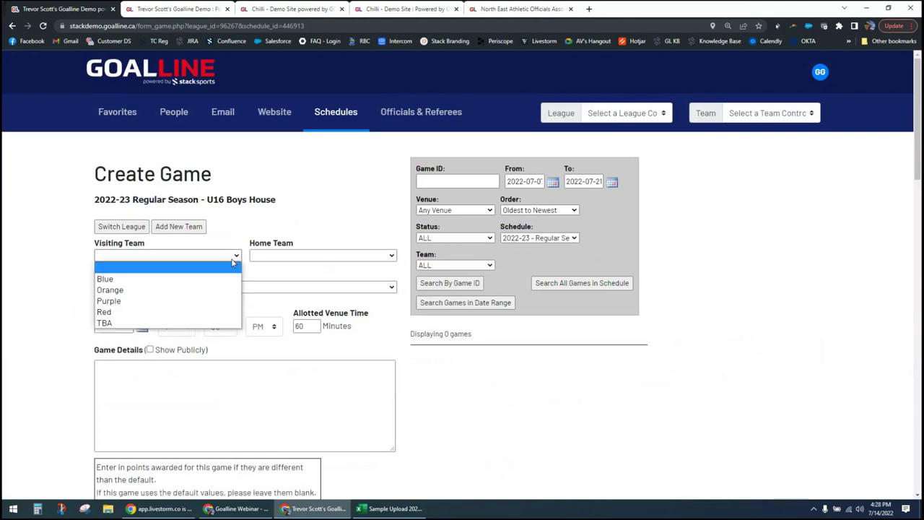
{"action": "left_click", "coordinate": [276, 257]}
{"action": "left_click", "coordinate": [195, 257]}
{"action": "left_click", "coordinate": [130, 282]}
{"action": "left_click", "coordinate": [281, 256]}
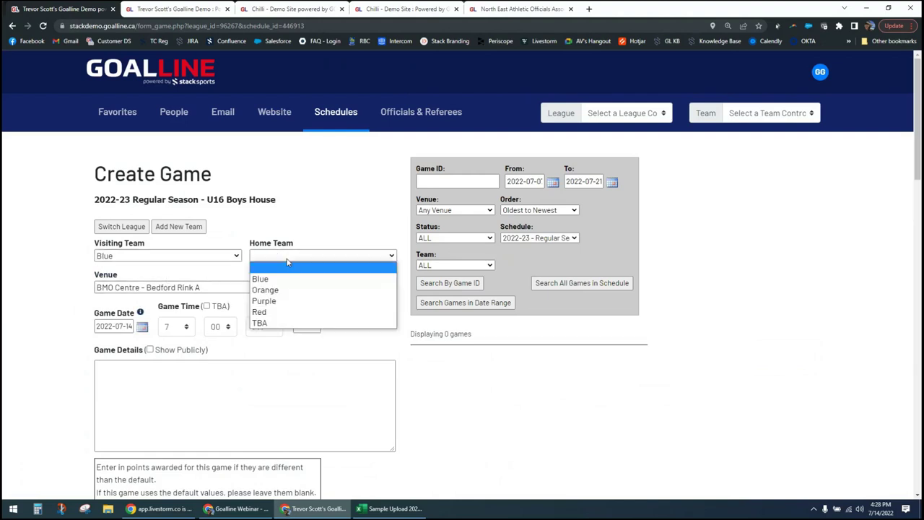
{"action": "left_click", "coordinate": [287, 302]}
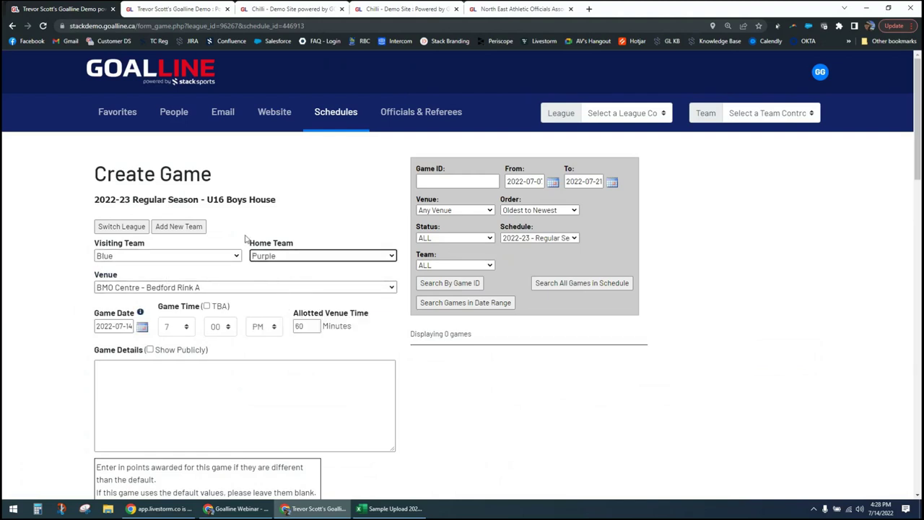
Set both the visiting and home teams to TBA and place the cursor in the game details.
{"action": "left_click", "coordinate": [232, 256]}
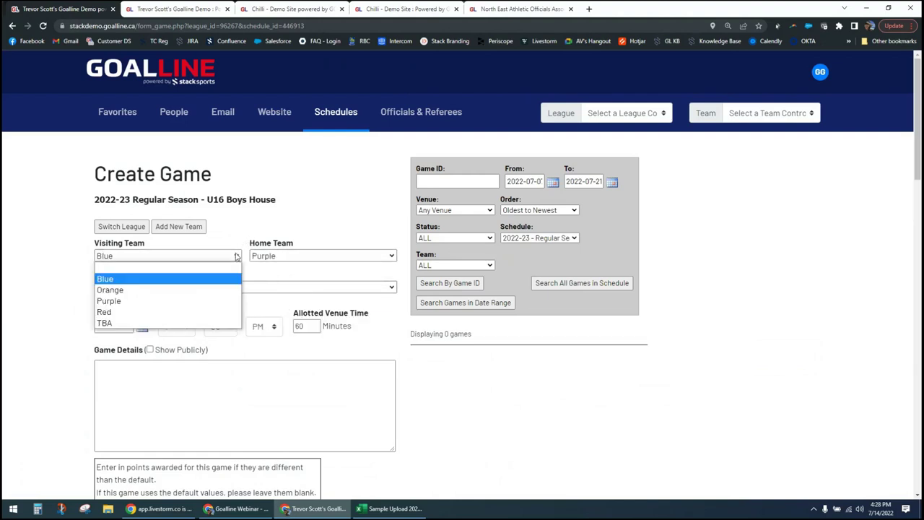
{"action": "left_click", "coordinate": [215, 326]}
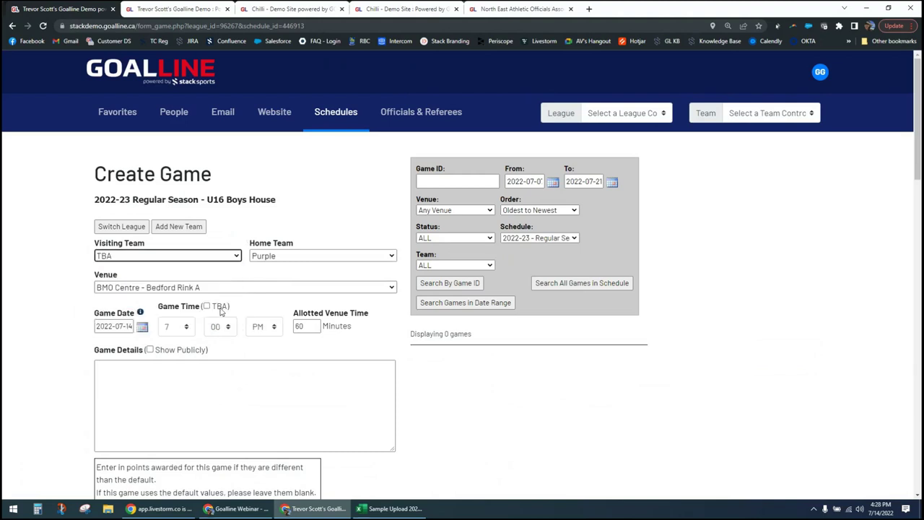
{"action": "left_click", "coordinate": [263, 257]}
{"action": "left_click", "coordinate": [274, 322]}
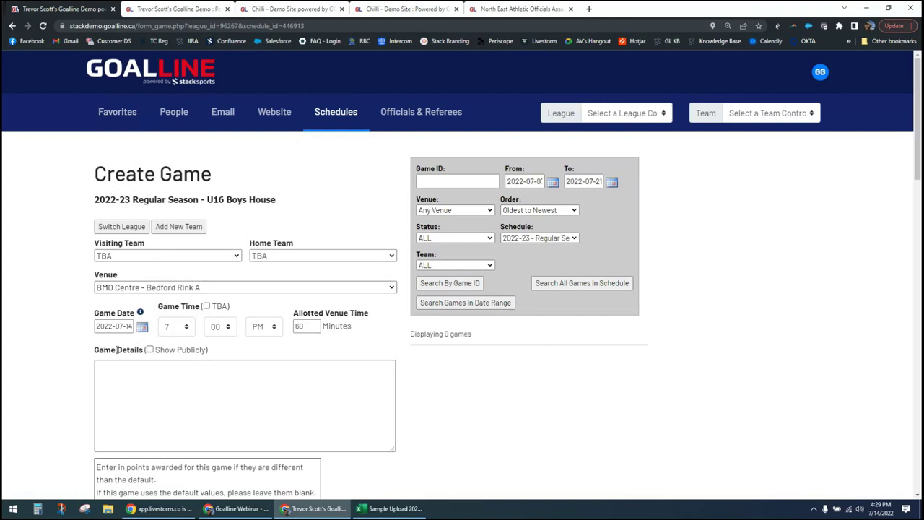
{"action": "left_click", "coordinate": [105, 401]}
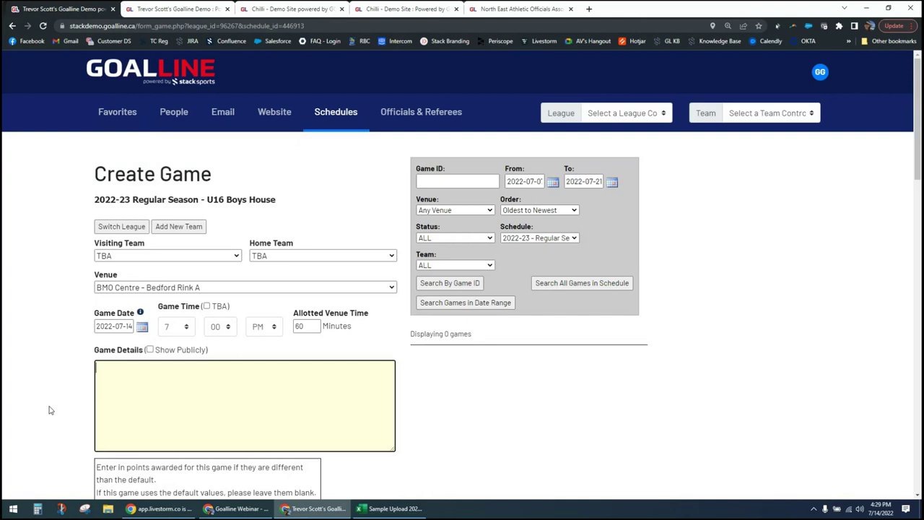
Set Blue as visiting team, Orange as home team and BMO Centre - Bedford Rink B as the venue.
{"action": "left_click", "coordinate": [237, 256]}
{"action": "left_click", "coordinate": [238, 277]}
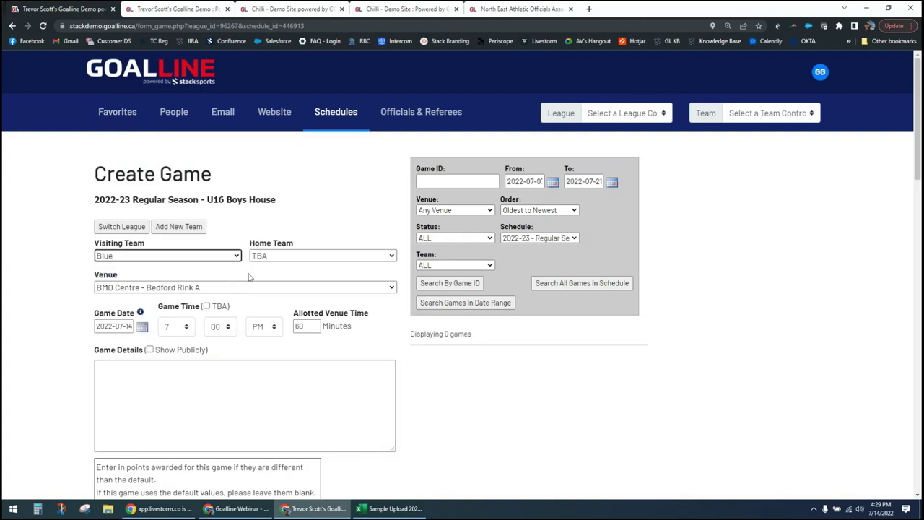
{"action": "left_click", "coordinate": [283, 257]}
{"action": "left_click", "coordinate": [276, 289]}
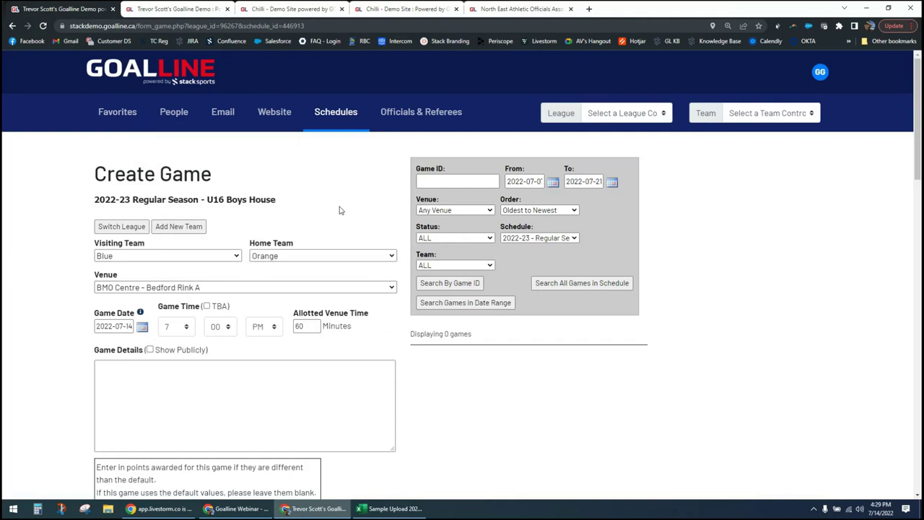
{"action": "left_click", "coordinate": [152, 287]}
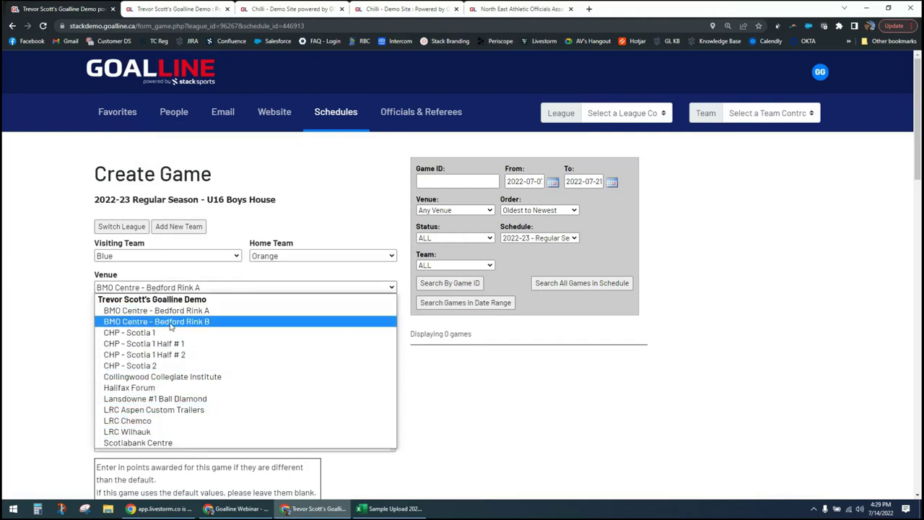
{"action": "left_click", "coordinate": [172, 323]}
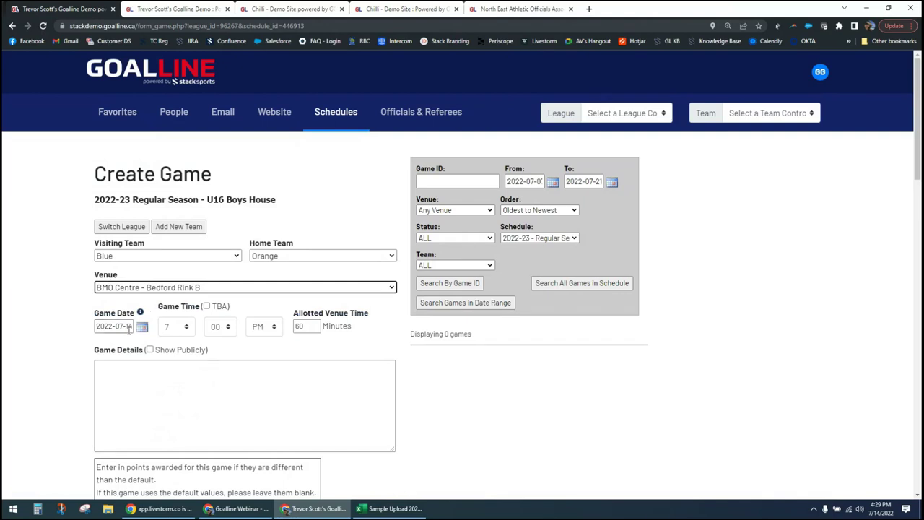
Check the allotted venue time and email notification options, and create the Blue at Orange game.
{"action": "double_click", "coordinate": [308, 327]}
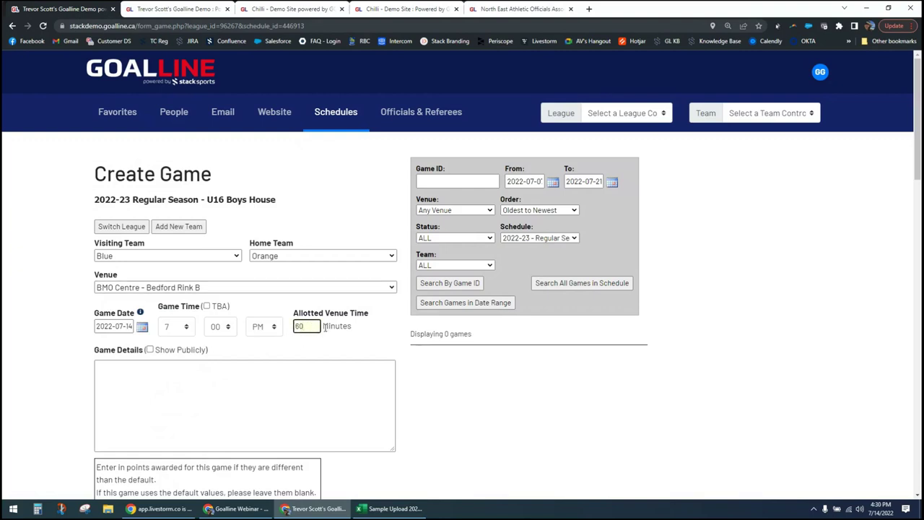
{"action": "double_click", "coordinate": [298, 325]}
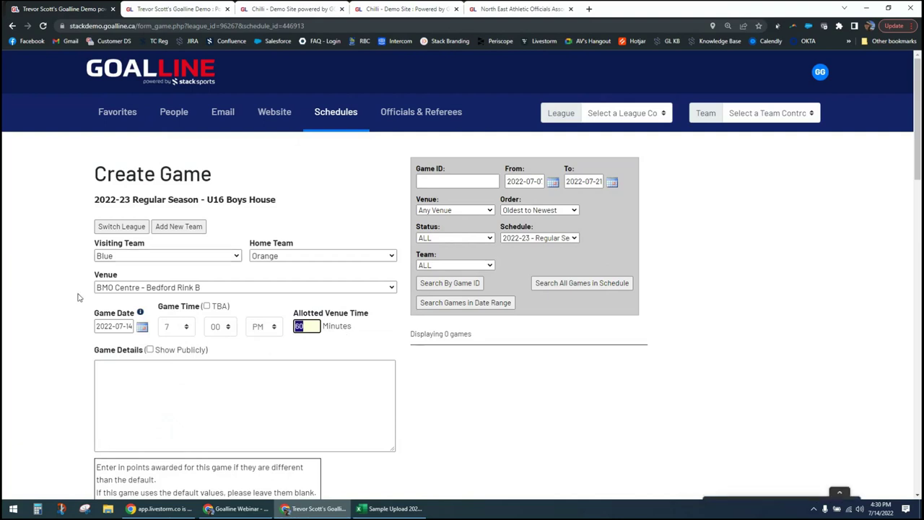
{"action": "left_click", "coordinate": [81, 402]}
{"action": "scroll", "coordinate": [82, 401], "scroll_direction": "down", "scroll_amount": 2}
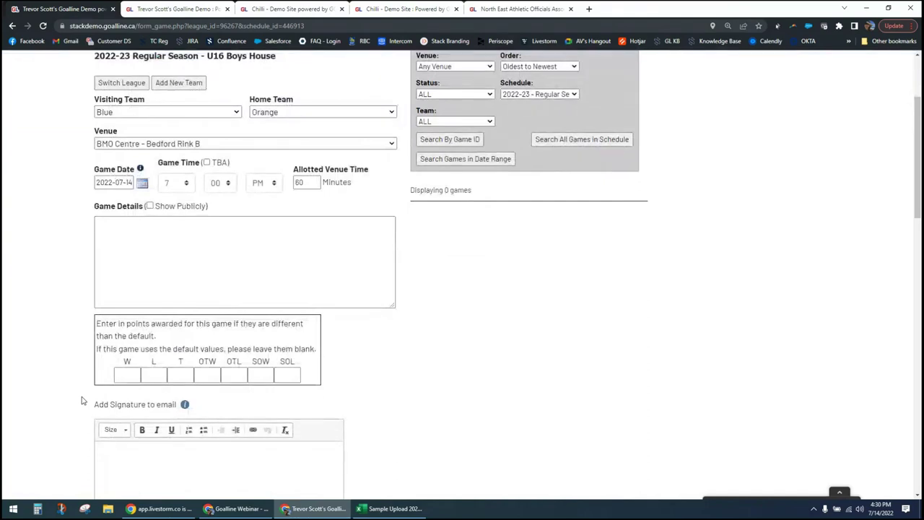
{"action": "scroll", "coordinate": [82, 401], "scroll_direction": "down", "scroll_amount": 1}
{"action": "scroll", "coordinate": [81, 400], "scroll_direction": "down", "scroll_amount": 5}
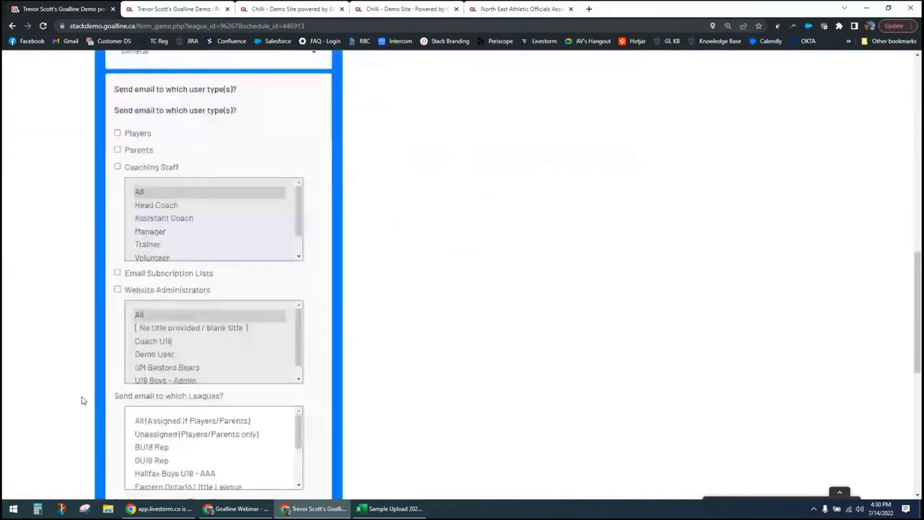
{"action": "scroll", "coordinate": [81, 401], "scroll_direction": "down", "scroll_amount": 1}
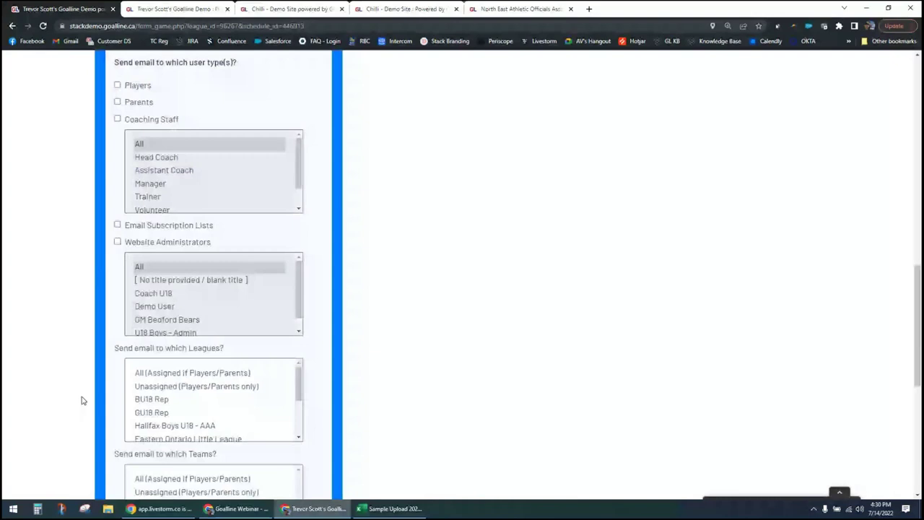
{"action": "scroll", "coordinate": [82, 401], "scroll_direction": "down", "scroll_amount": 8}
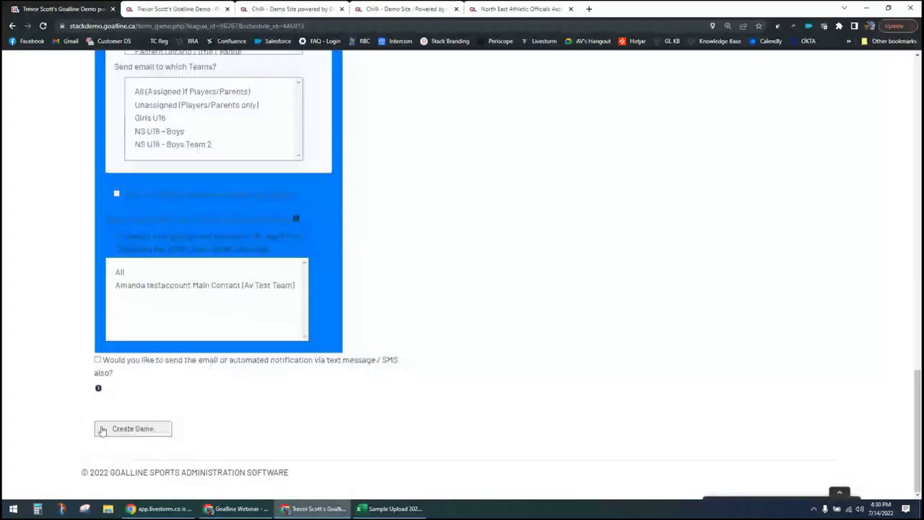
{"action": "left_click", "coordinate": [103, 430]}
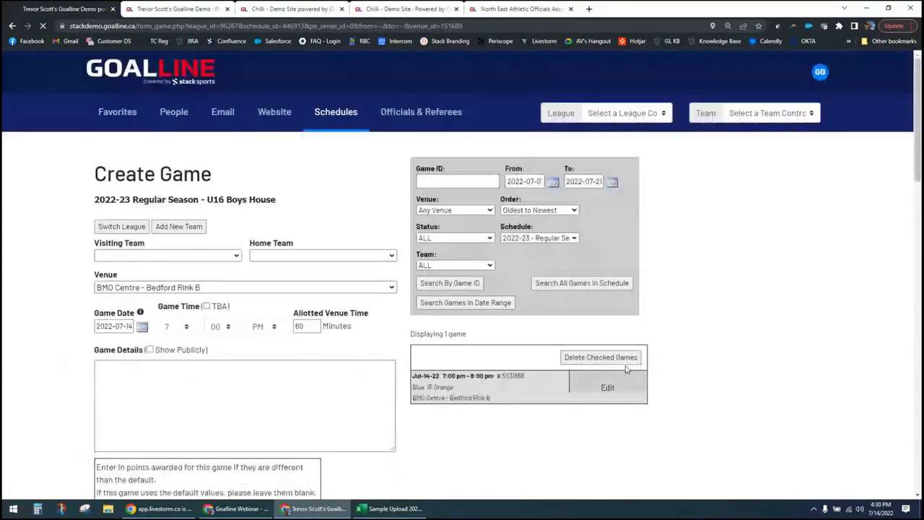
Switch game creation to the Halifax Boys U18 - House league with the 2022-23 - Regular Season schedule.
{"action": "left_click", "coordinate": [112, 228]}
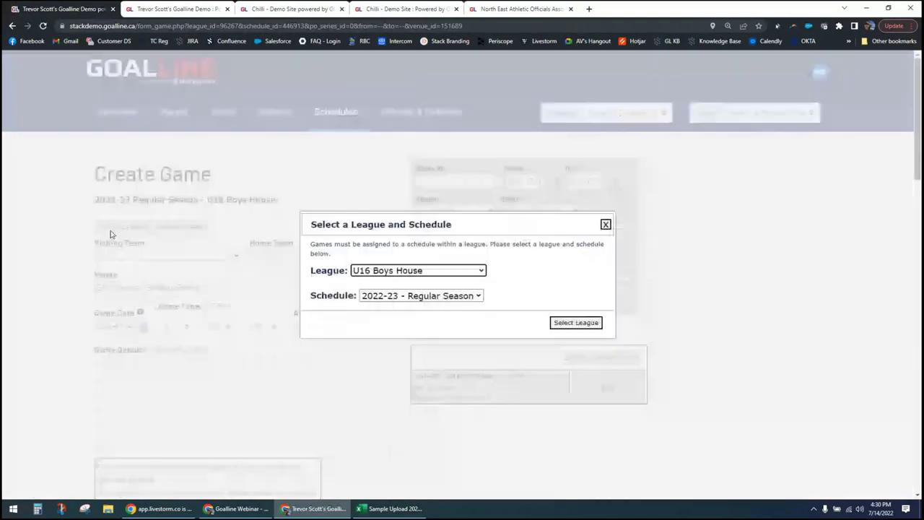
{"action": "left_click", "coordinate": [441, 271]}
{"action": "left_click", "coordinate": [404, 354]}
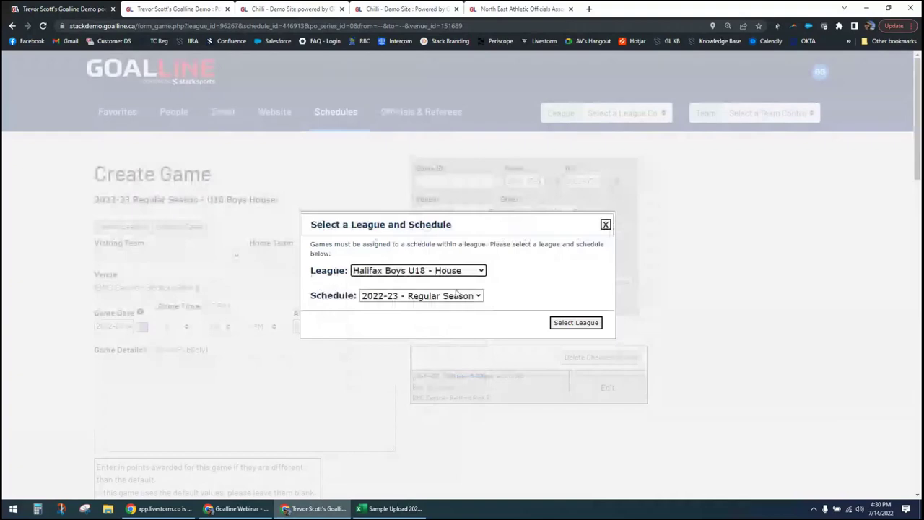
{"action": "left_click", "coordinate": [574, 322]}
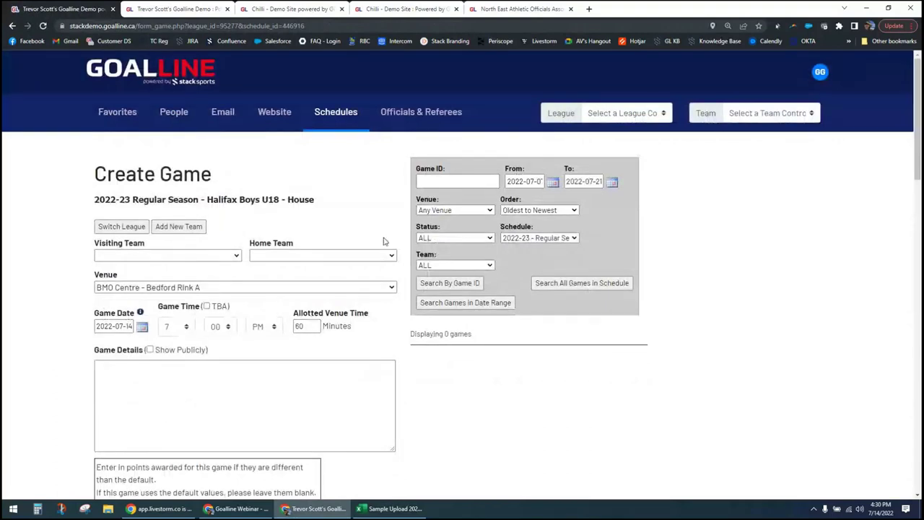
Open game creation for the 2022-23 Regular Season schedule from the U16 Boys House league control panel.
{"action": "left_click", "coordinate": [612, 116]}
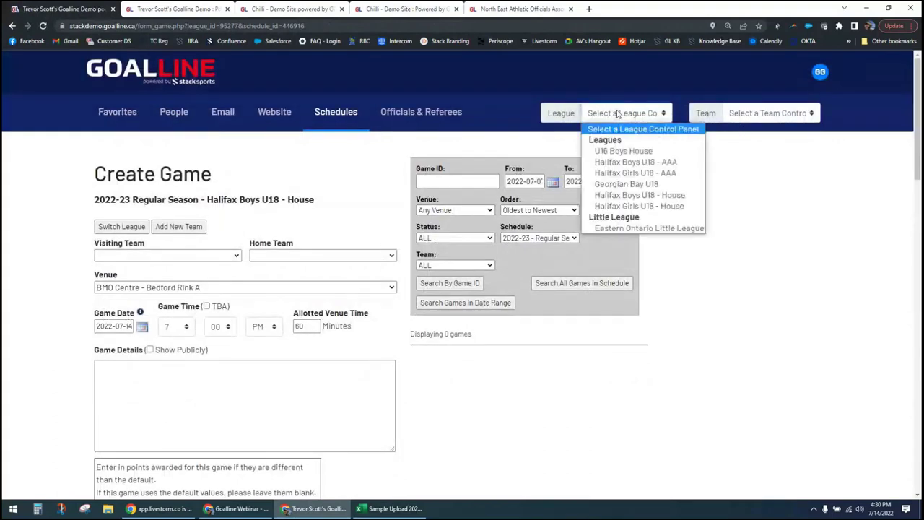
{"action": "left_click", "coordinate": [619, 159]}
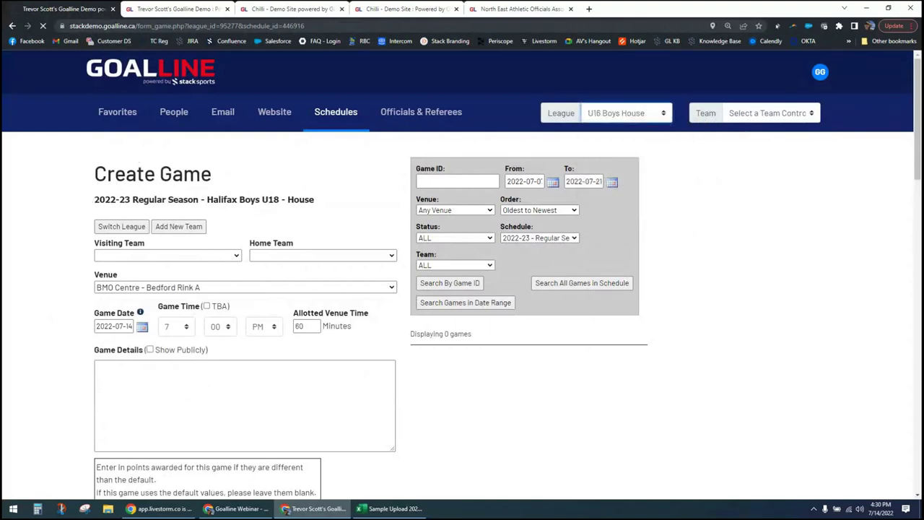
{"action": "scroll", "coordinate": [45, 300], "scroll_direction": "down", "scroll_amount": 5}
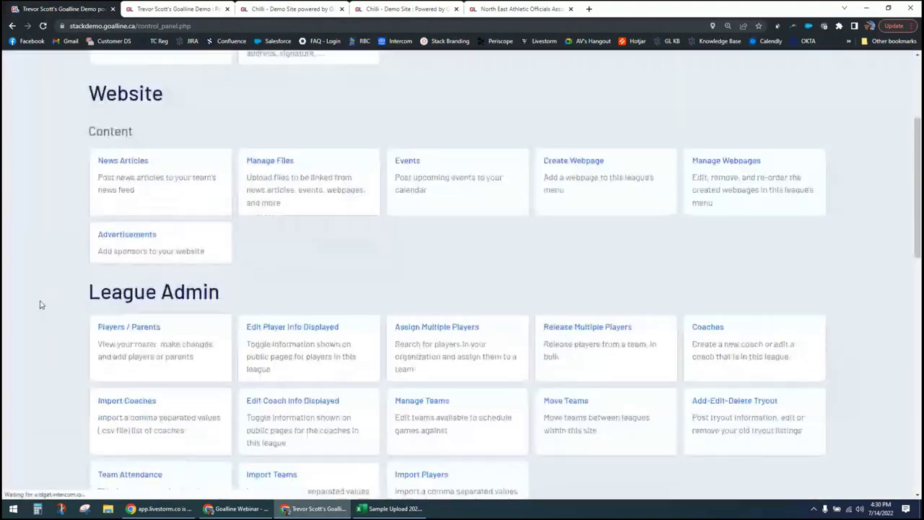
{"action": "scroll", "coordinate": [40, 304], "scroll_direction": "down", "scroll_amount": 3}
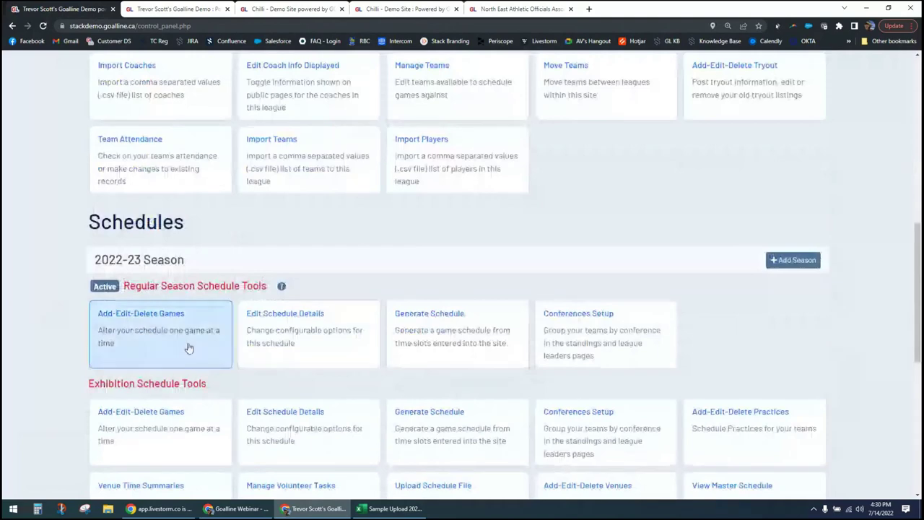
{"action": "left_click", "coordinate": [143, 324]}
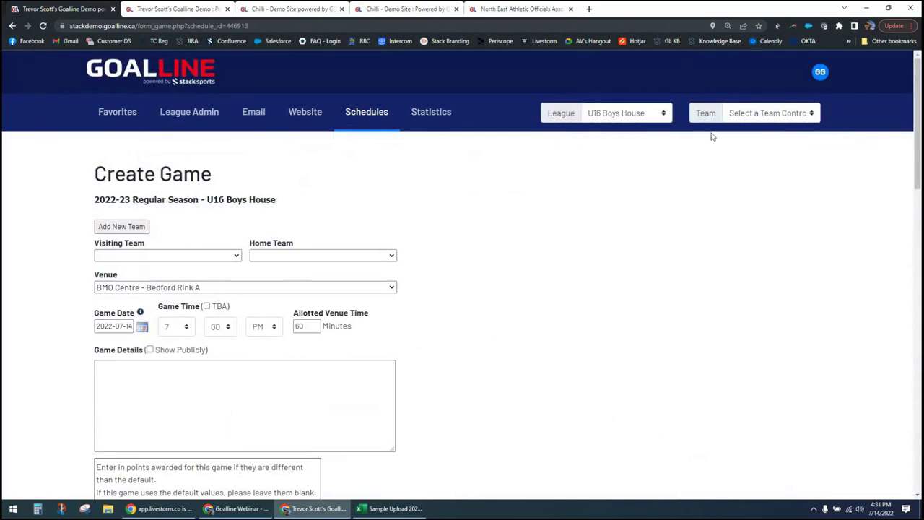
Switch to the NS U18 - Boys team control panel and open game creation for its 2022-23 Regular Season schedule.
{"action": "left_click", "coordinate": [744, 120]}
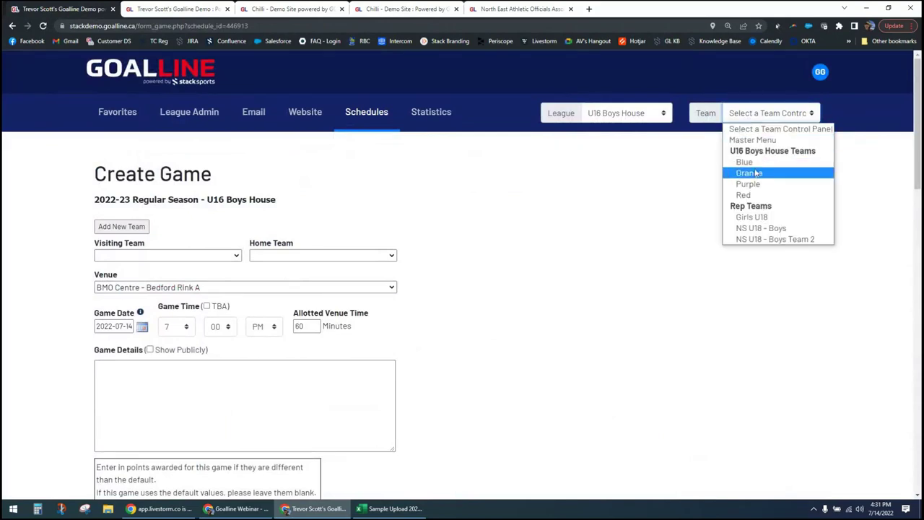
{"action": "left_click", "coordinate": [762, 230]}
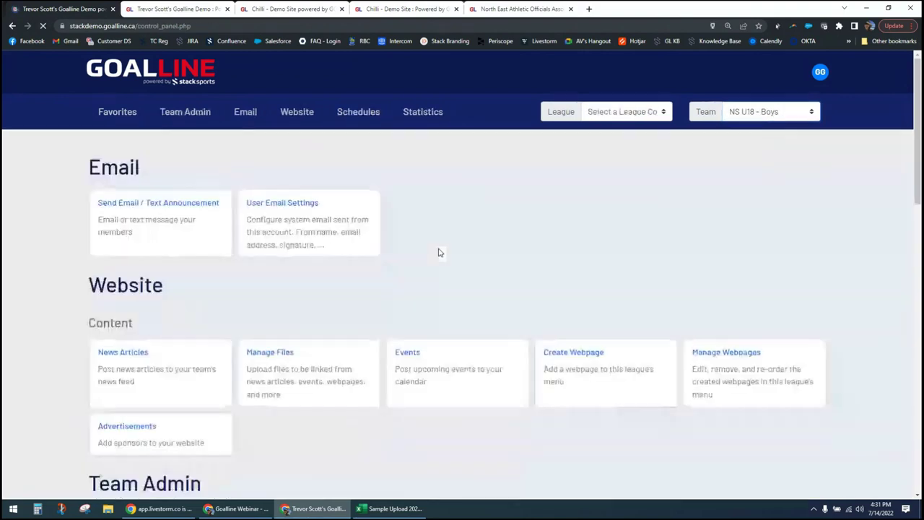
{"action": "scroll", "coordinate": [187, 254], "scroll_direction": "down", "scroll_amount": 1}
{"action": "scroll", "coordinate": [181, 245], "scroll_direction": "down", "scroll_amount": 10}
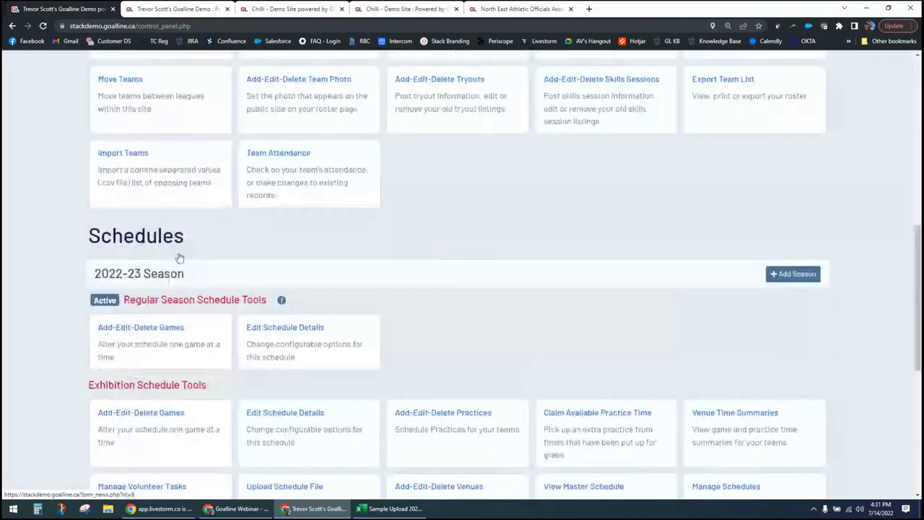
{"action": "left_click", "coordinate": [127, 267]}
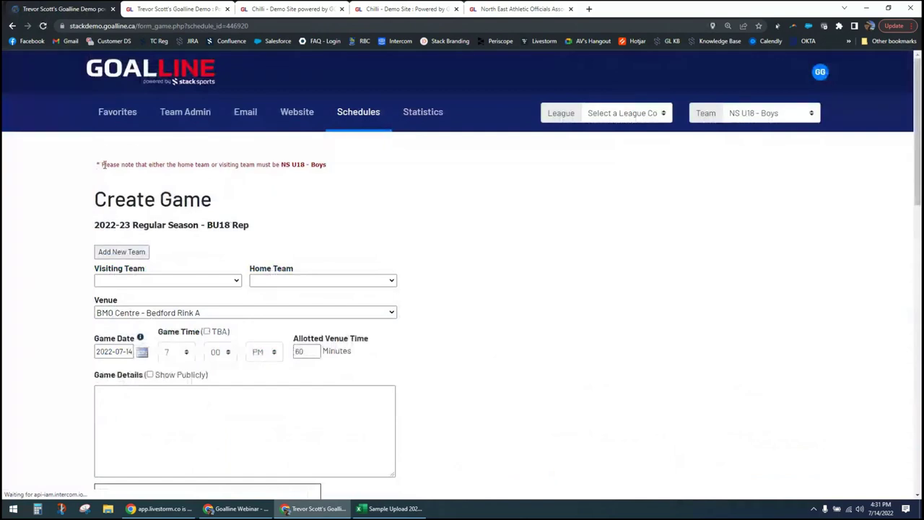
Check the required-team note, and set NS U18 - Boys as home team and NB as visiting team.
{"action": "left_click_drag", "start_coordinate": [103, 165], "coordinate": [359, 169]}
{"action": "left_click", "coordinate": [345, 171]}
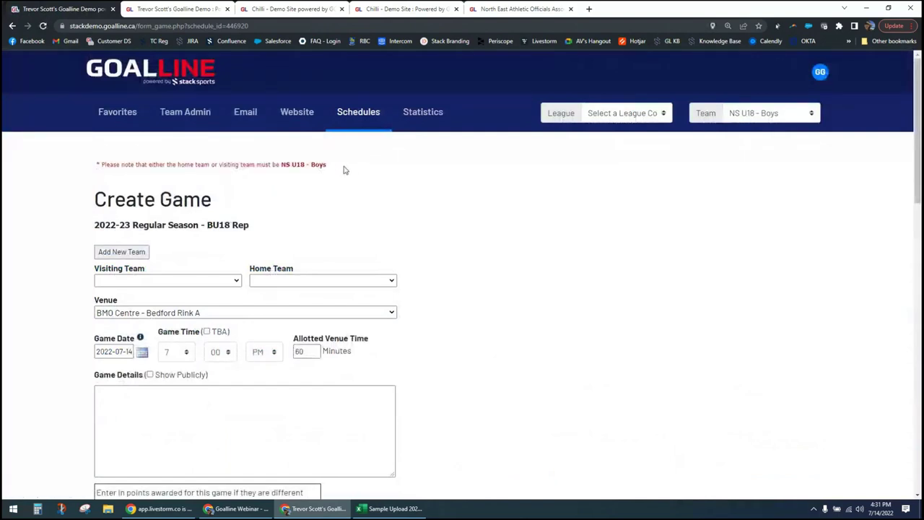
{"action": "left_click_drag", "start_coordinate": [329, 168], "coordinate": [286, 166]}
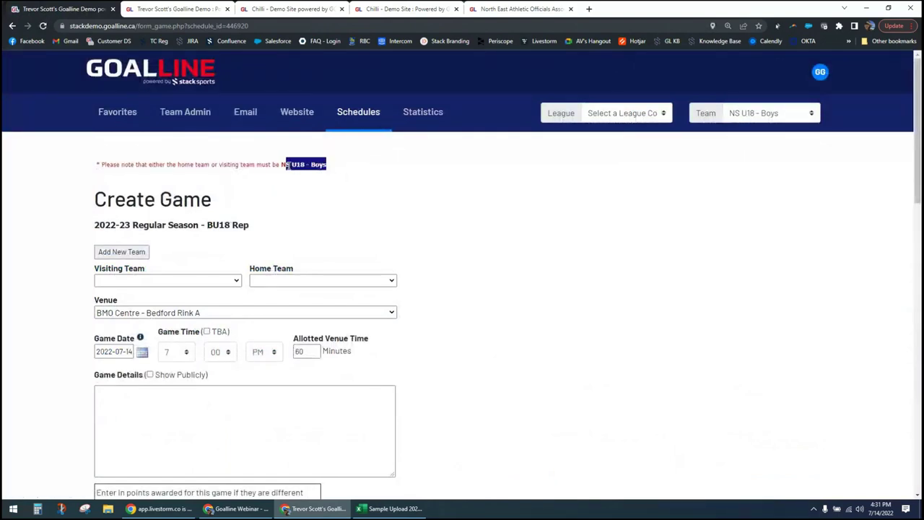
{"action": "left_click", "coordinate": [365, 228]}
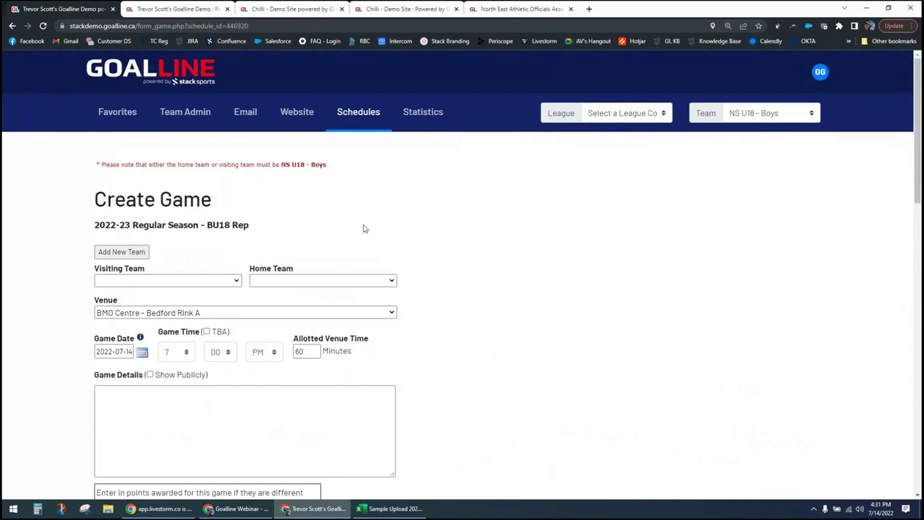
{"action": "left_click", "coordinate": [351, 283]}
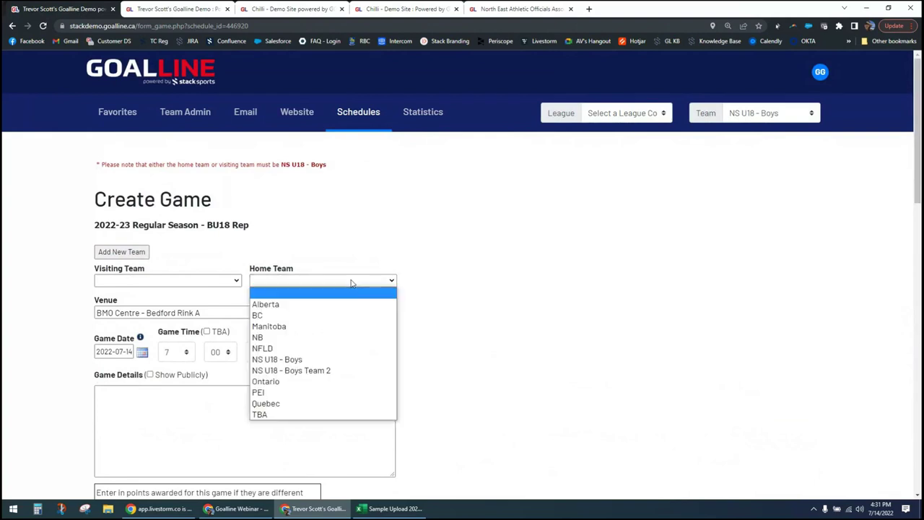
{"action": "left_click", "coordinate": [301, 360]}
{"action": "left_click", "coordinate": [214, 283]}
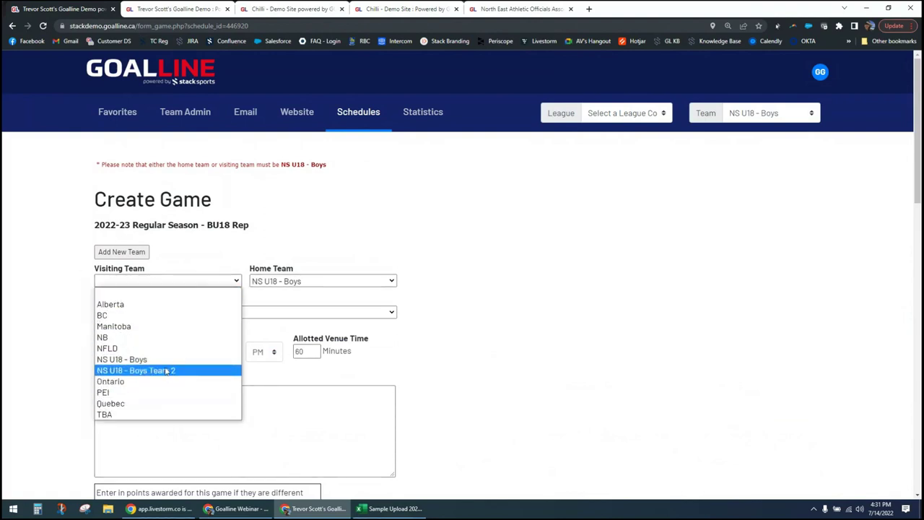
{"action": "left_click", "coordinate": [105, 337]}
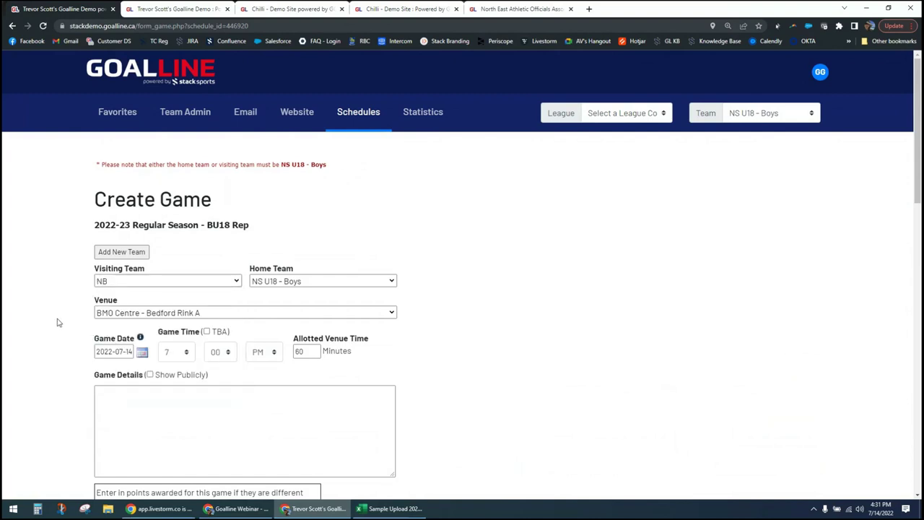
Set the game time to 1:00 PM and create the NB at NS U18 - Boys game.
{"action": "left_click", "coordinate": [187, 352]}
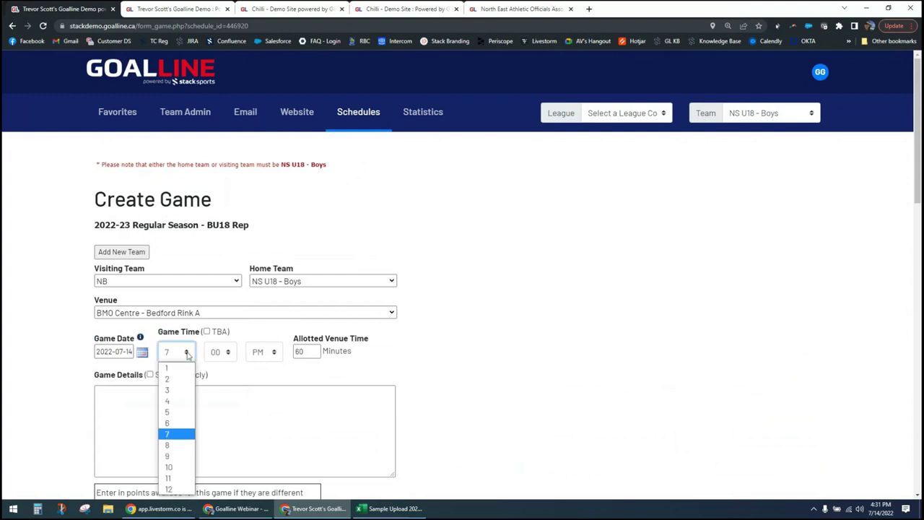
{"action": "left_click", "coordinate": [177, 367]}
{"action": "left_click", "coordinate": [484, 377]}
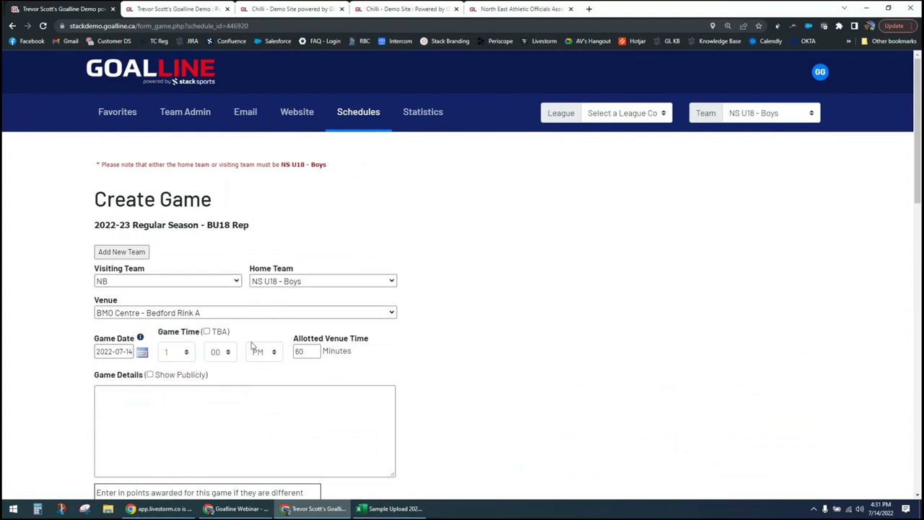
{"action": "scroll", "coordinate": [54, 347], "scroll_direction": "down", "scroll_amount": 8}
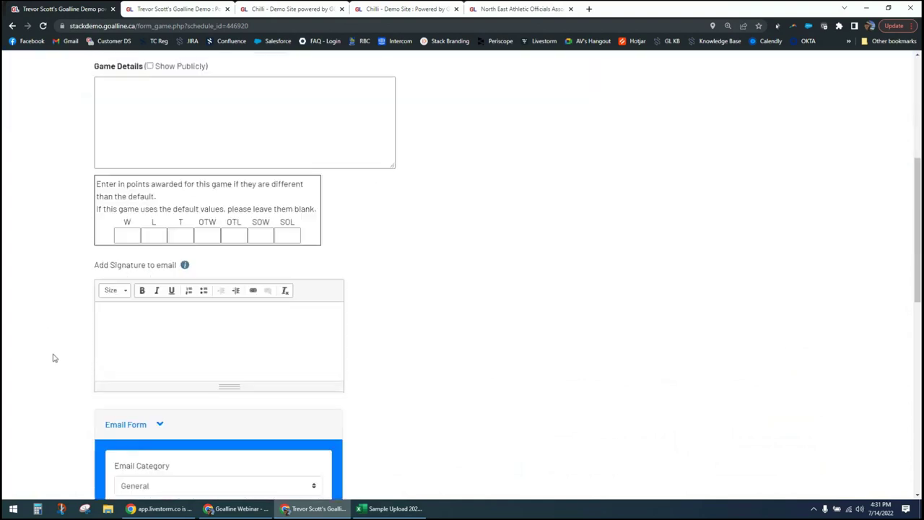
{"action": "scroll", "coordinate": [53, 357], "scroll_direction": "down", "scroll_amount": 1}
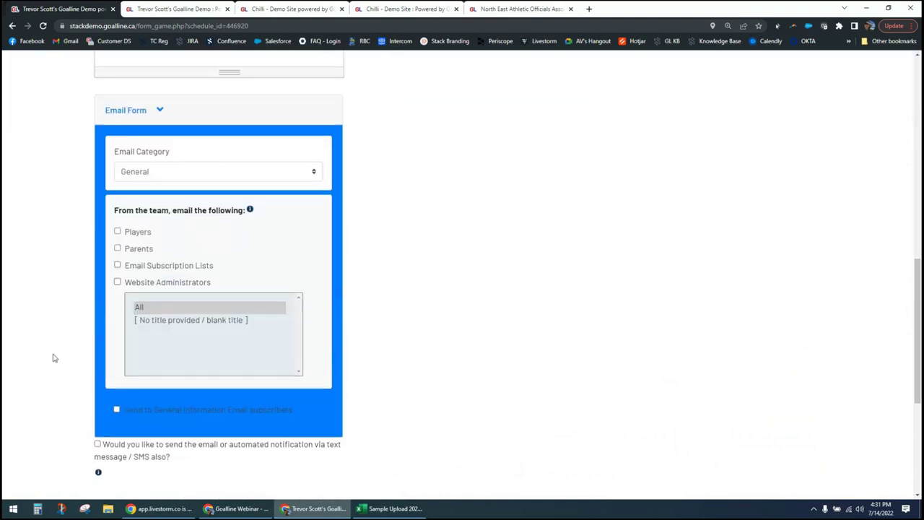
{"action": "scroll", "coordinate": [53, 357], "scroll_direction": "down", "scroll_amount": 4}
{"action": "left_click", "coordinate": [127, 242]}
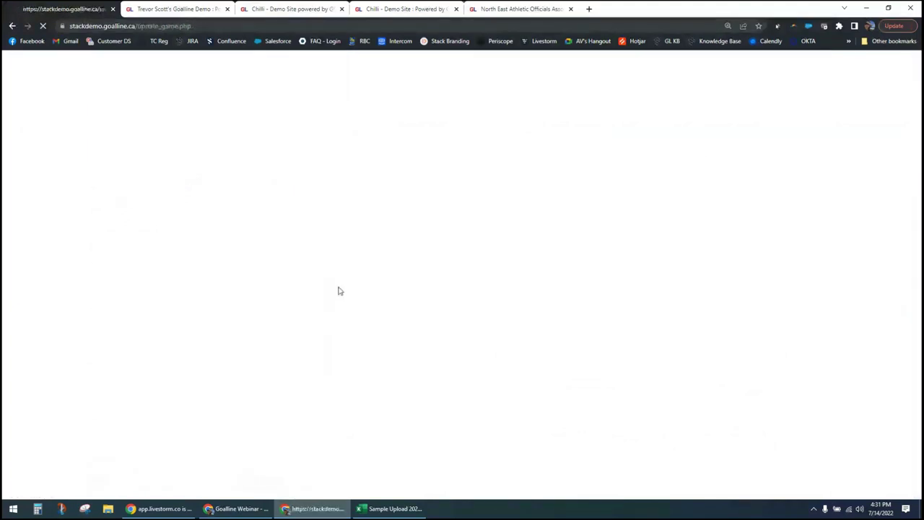
{"action": "left_click_drag", "start_coordinate": [291, 165], "coordinate": [323, 172]}
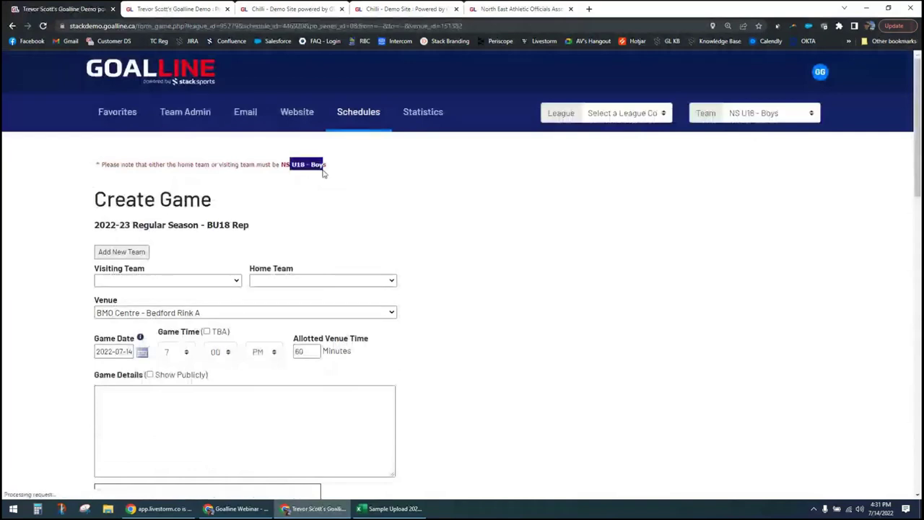
{"action": "left_click", "coordinate": [340, 171]}
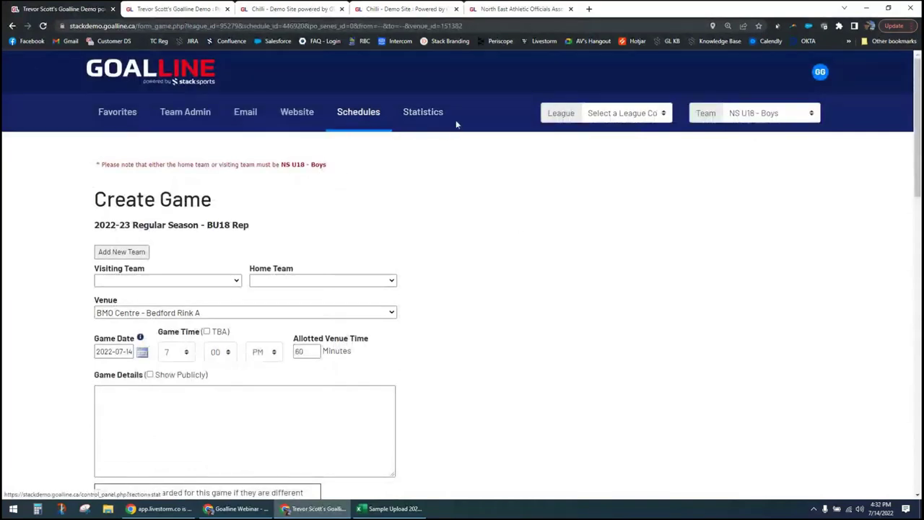
Return to the site-level control panel and open practice creation for all teams on the site.
{"action": "left_click", "coordinate": [185, 112]}
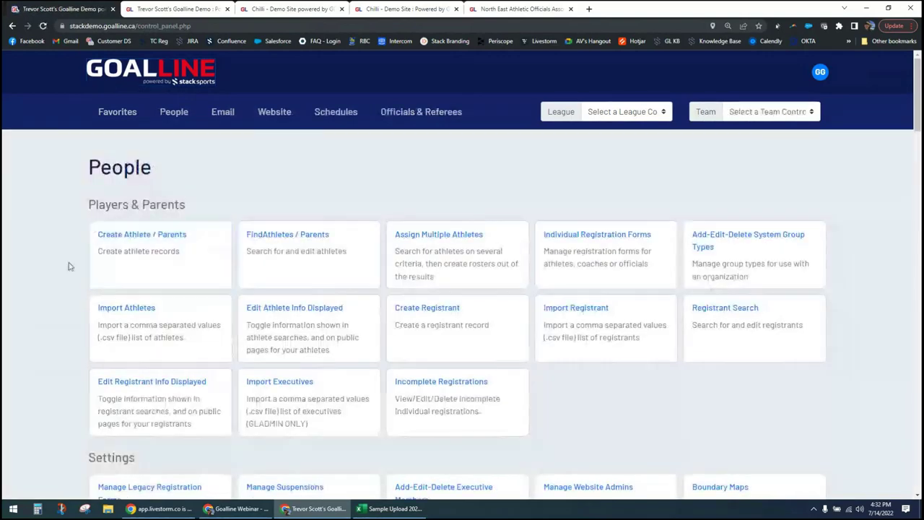
{"action": "scroll", "coordinate": [61, 291], "scroll_direction": "down", "scroll_amount": 3}
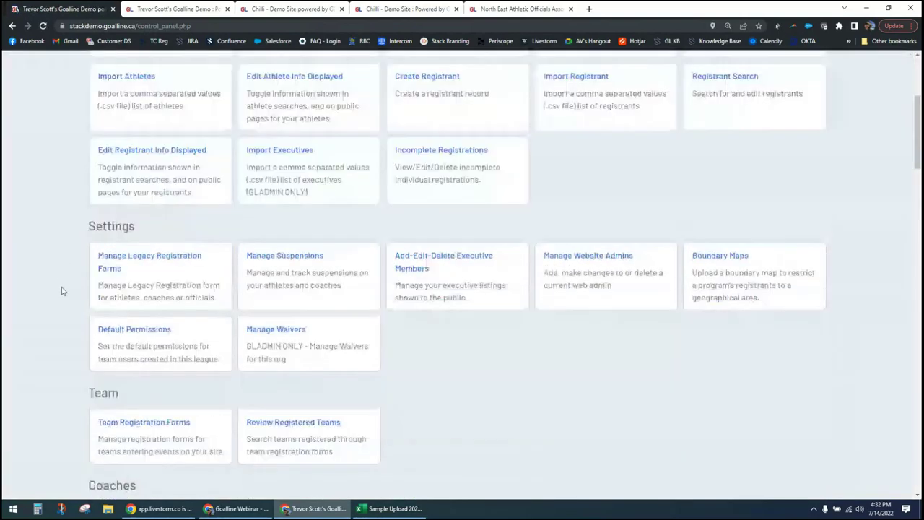
{"action": "scroll", "coordinate": [62, 290], "scroll_direction": "down", "scroll_amount": 10}
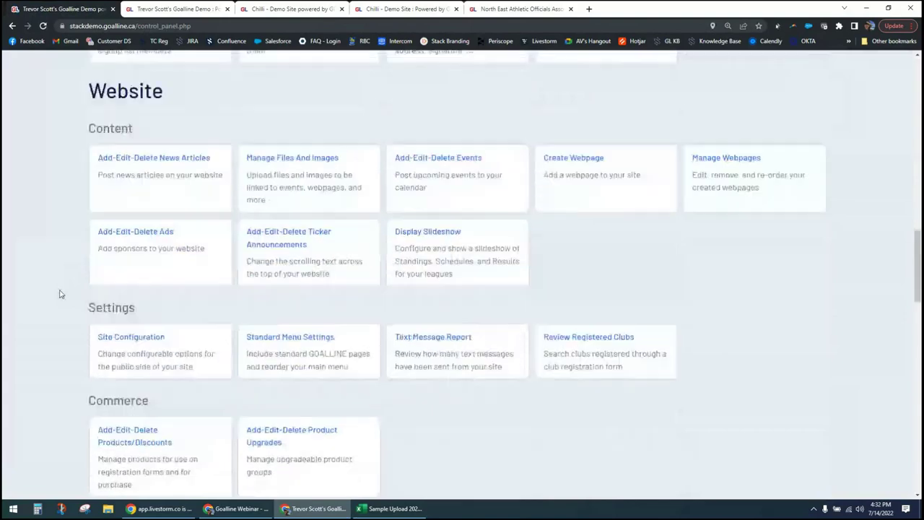
{"action": "scroll", "coordinate": [62, 294], "scroll_direction": "down", "scroll_amount": 5}
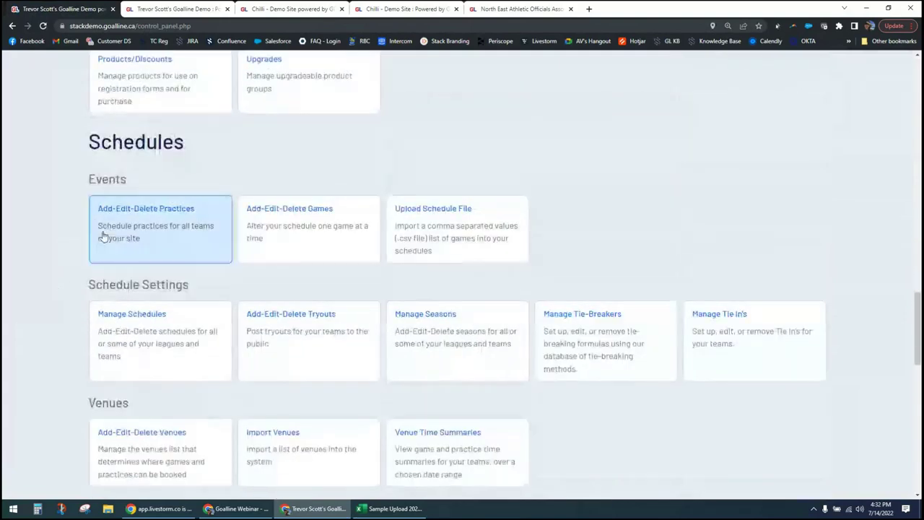
{"action": "left_click", "coordinate": [116, 214]}
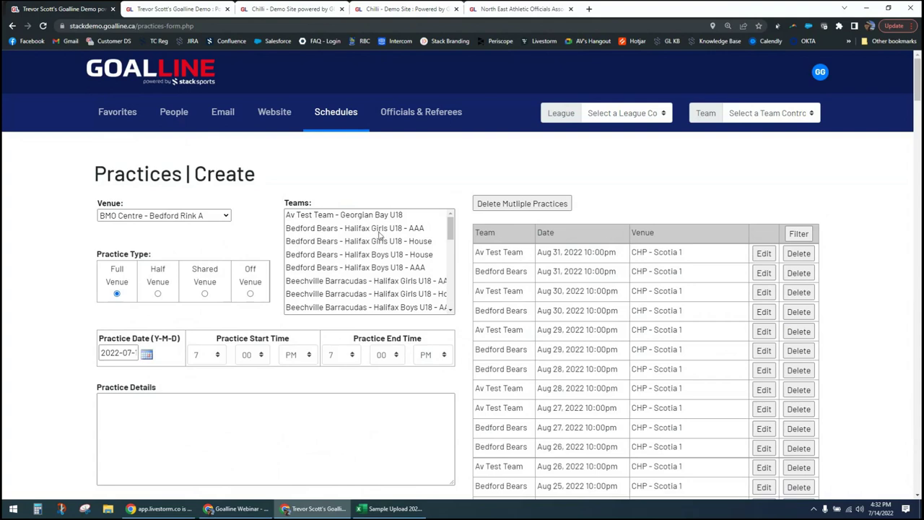
Choose the Bedford Bears Halifax Boys and Girls U18 - AAA teams for a half-venue practice at CHP - Scotia 1.
{"action": "left_click", "coordinate": [385, 268]}
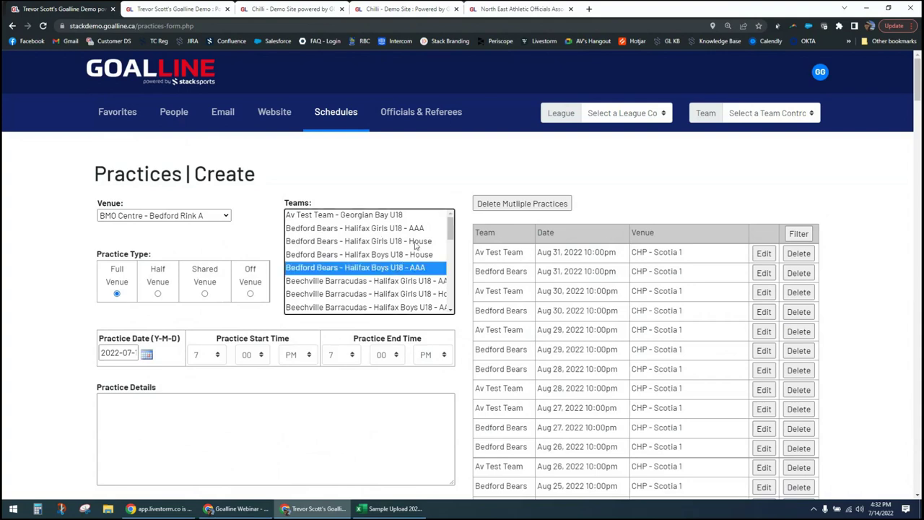
{"action": "left_click", "coordinate": [417, 228], "text": "ctrl"}
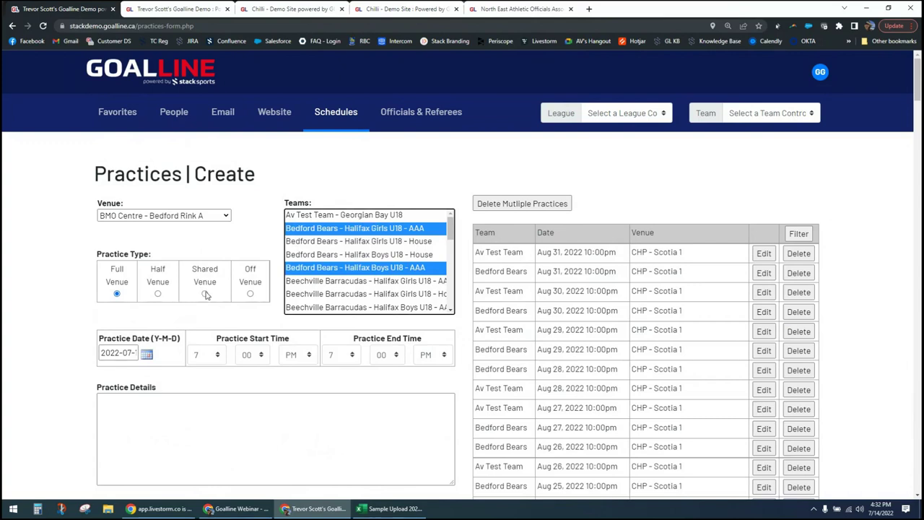
{"action": "left_click", "coordinate": [158, 294]}
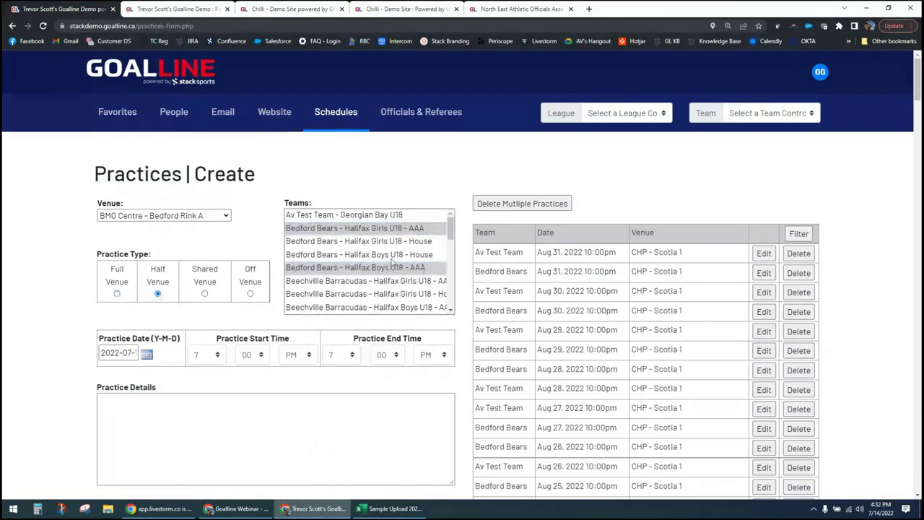
{"action": "left_click", "coordinate": [159, 216]}
{"action": "left_click", "coordinate": [155, 261]}
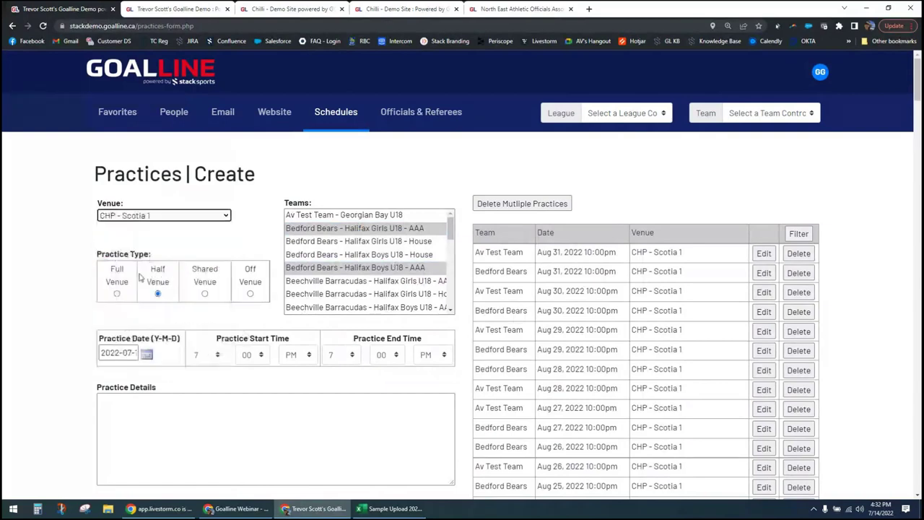
Schedule the practice for July 15, 2022, from 7:00 AM to 7:45 AM.
{"action": "left_click", "coordinate": [146, 355]}
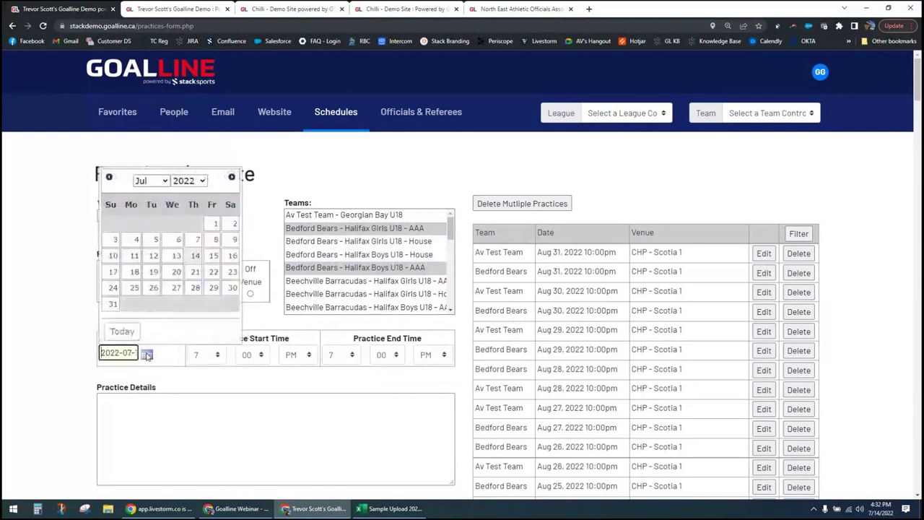
{"action": "left_click", "coordinate": [213, 257]}
{"action": "left_click", "coordinate": [292, 355]}
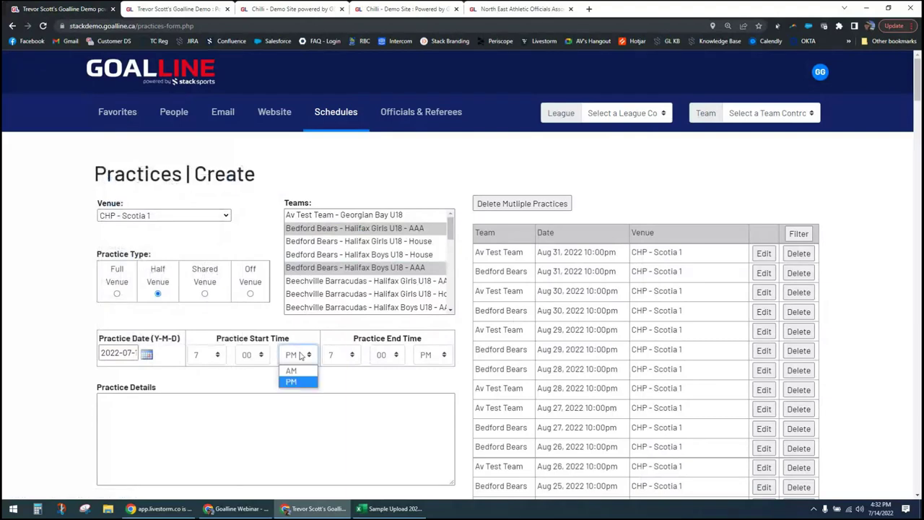
{"action": "left_click", "coordinate": [300, 372]}
{"action": "left_click", "coordinate": [391, 356]}
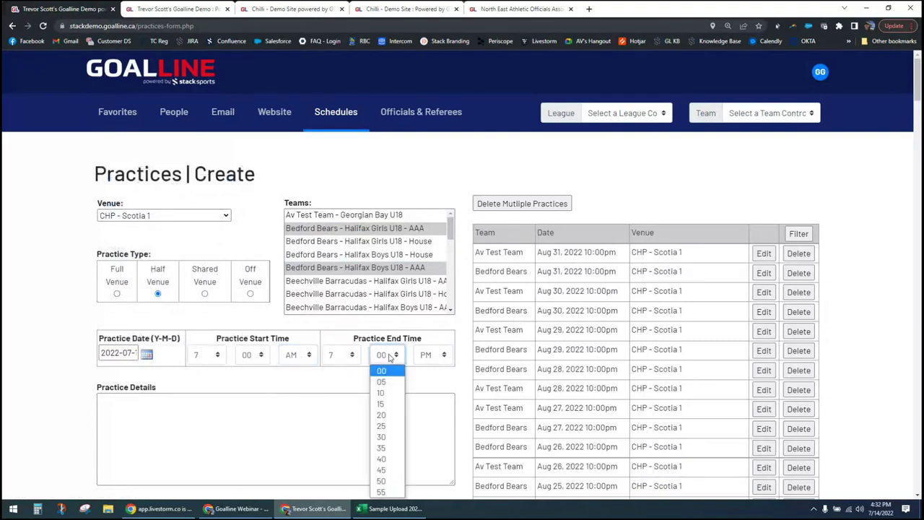
{"action": "left_click", "coordinate": [382, 470]}
{"action": "left_click", "coordinate": [439, 356]}
{"action": "left_click", "coordinate": [442, 372]}
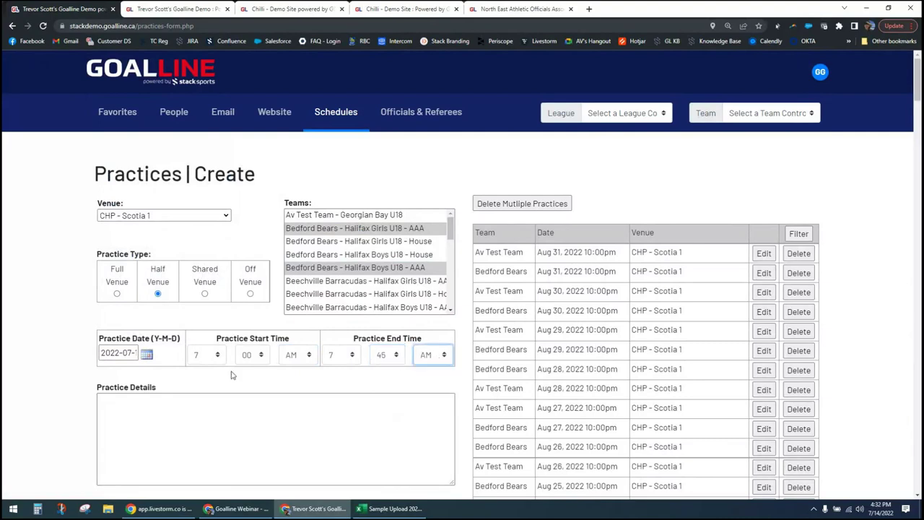
Try making the practice recur weekly and clear the recurring practice option again.
{"action": "left_click", "coordinate": [29, 394]}
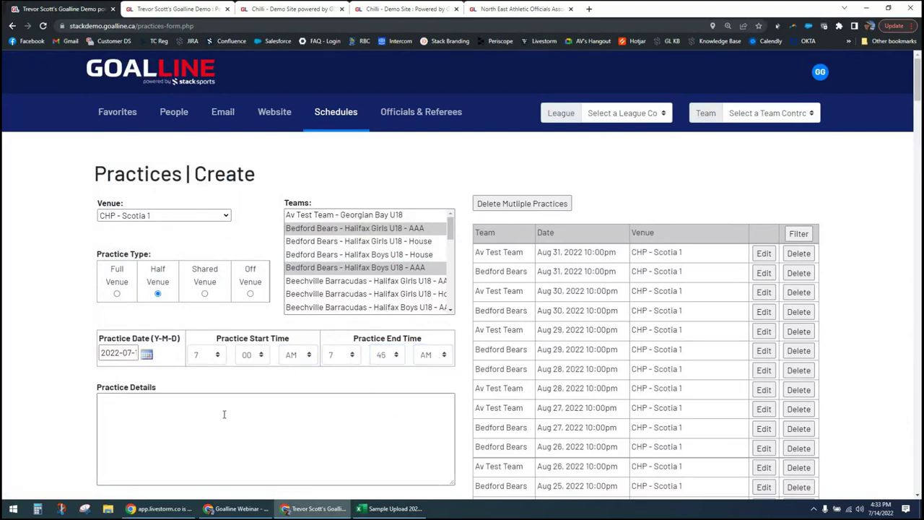
{"action": "scroll", "coordinate": [224, 415], "scroll_direction": "down", "scroll_amount": 2}
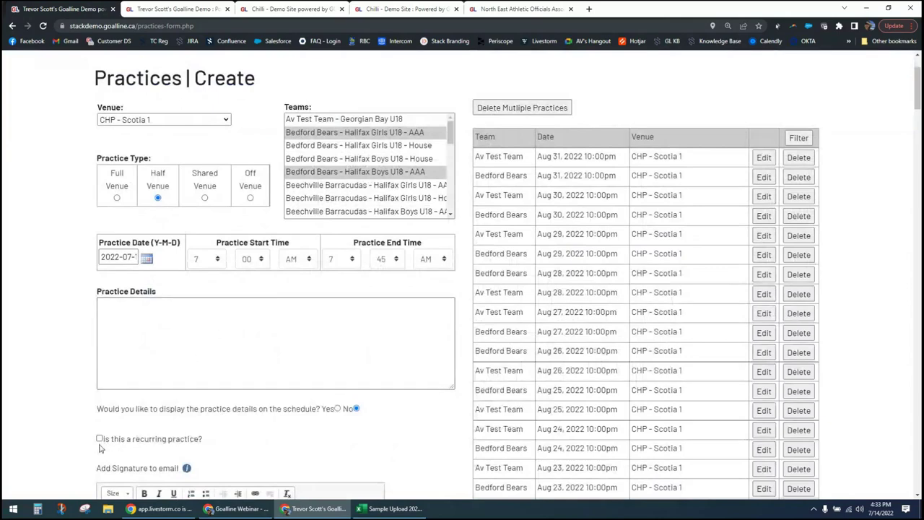
{"action": "scroll", "coordinate": [74, 421], "scroll_direction": "down", "scroll_amount": 2}
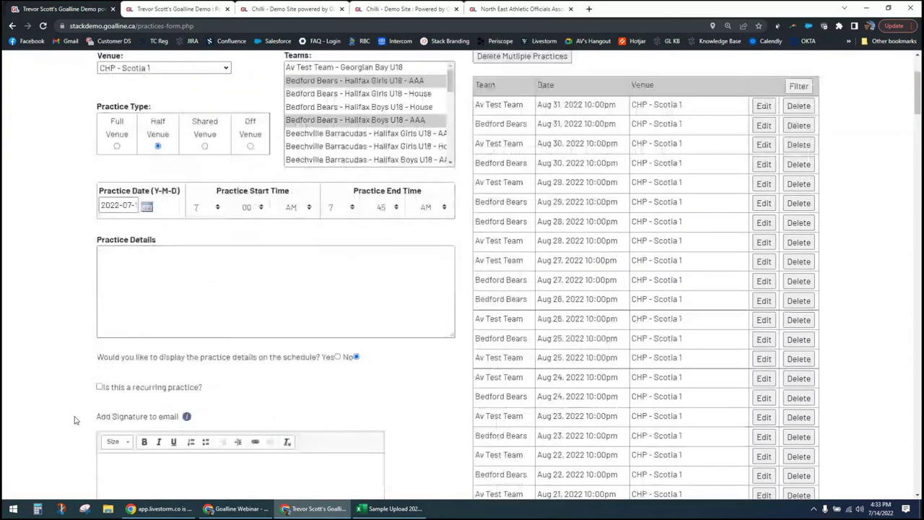
{"action": "left_click", "coordinate": [100, 295]}
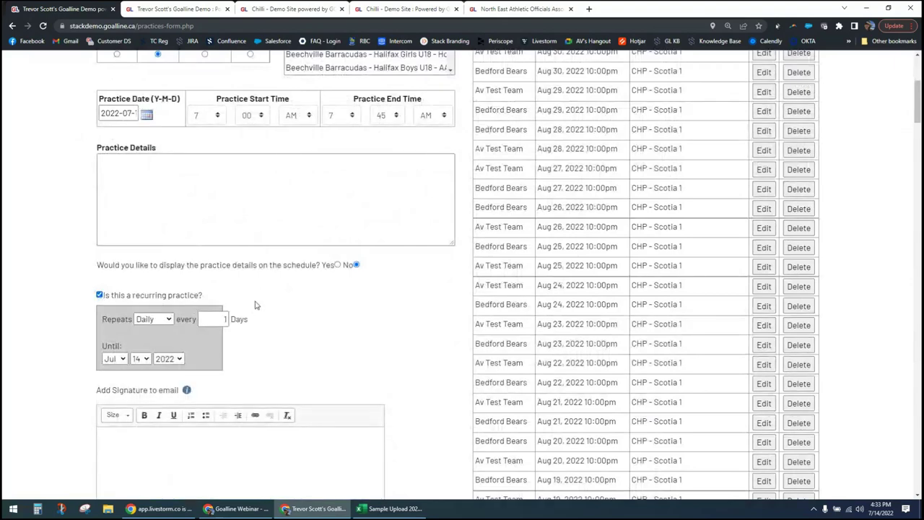
{"action": "left_click", "coordinate": [168, 321]}
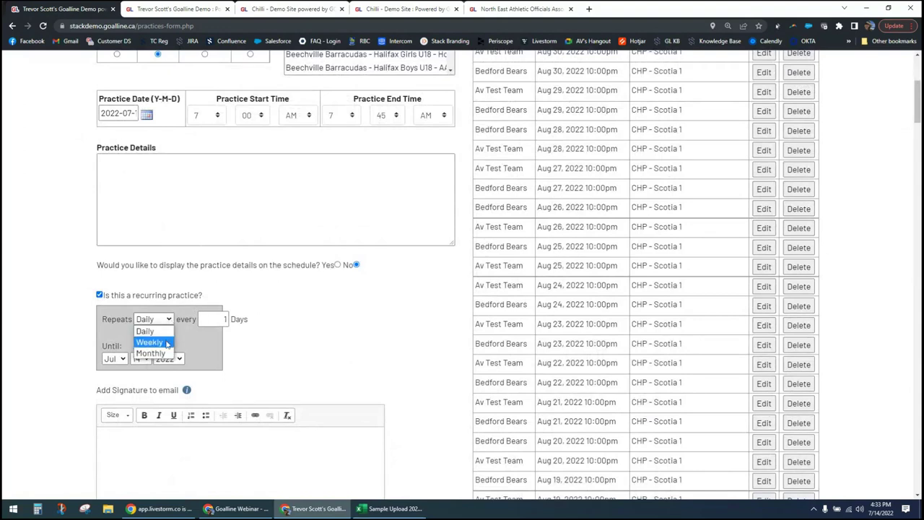
{"action": "left_click", "coordinate": [167, 342]}
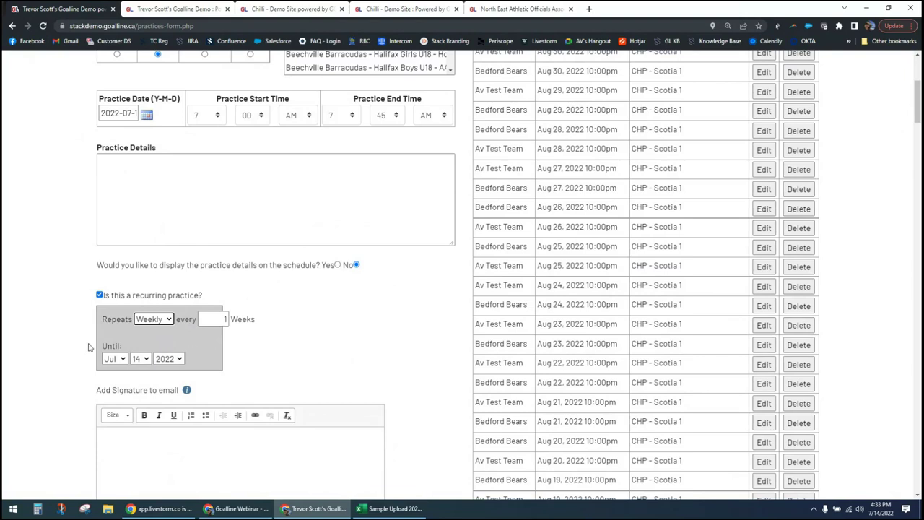
{"action": "left_click", "coordinate": [100, 295]}
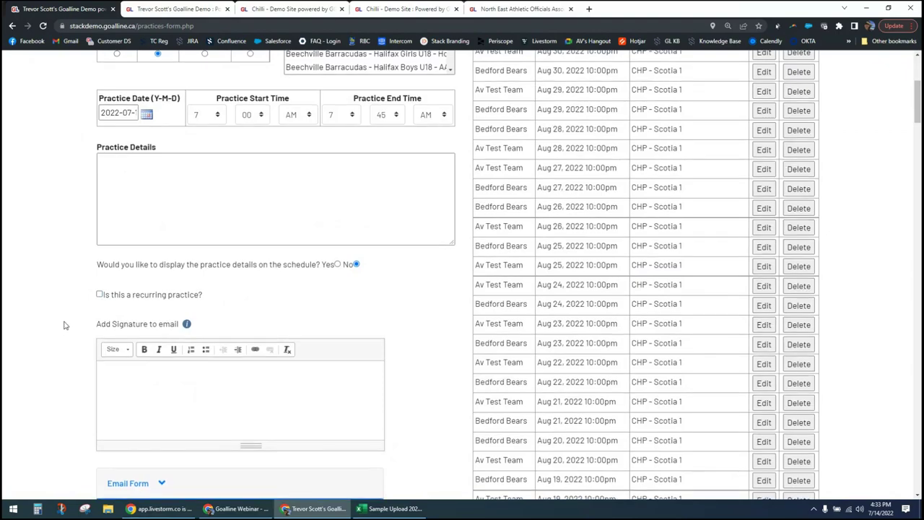
Enter the half-venue Bedford Bears practice as a single event without sending an email or text notification.
{"action": "scroll", "coordinate": [63, 325], "scroll_direction": "down", "scroll_amount": 7}
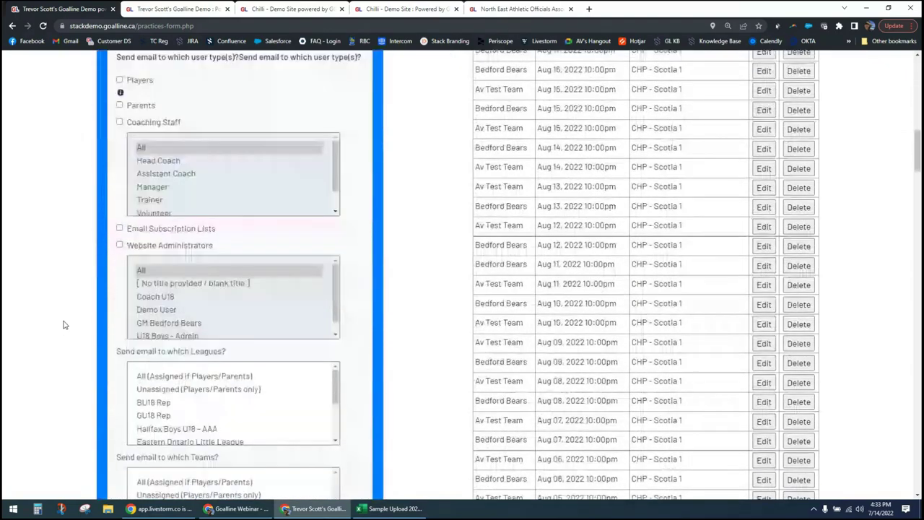
{"action": "scroll", "coordinate": [63, 325], "scroll_direction": "down", "scroll_amount": 10}
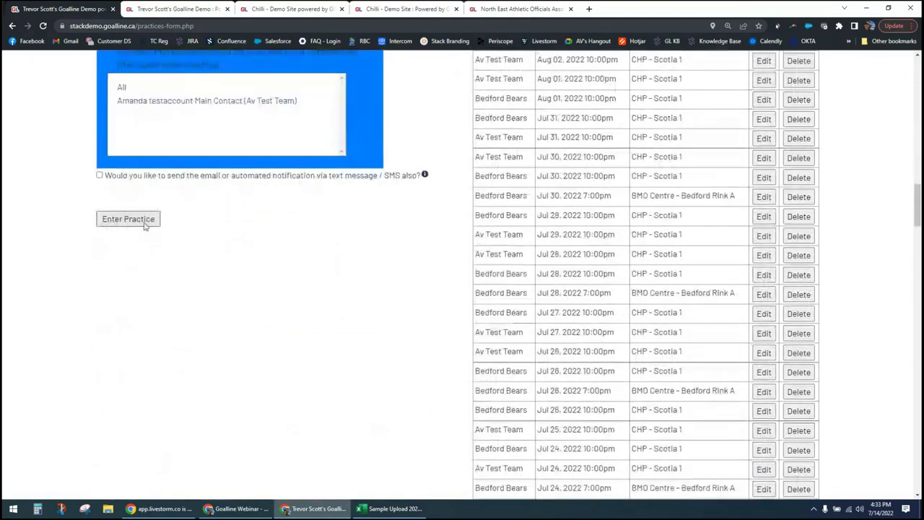
{"action": "left_click", "coordinate": [144, 226]}
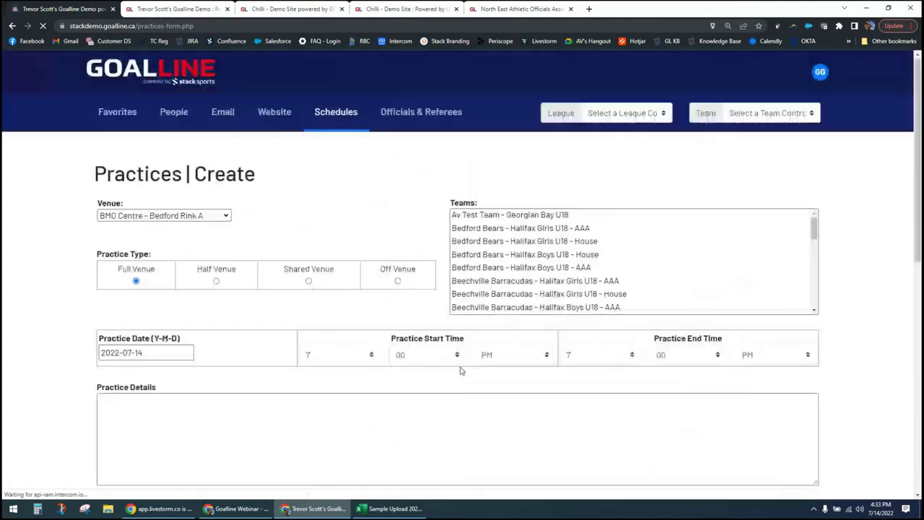
Check the practice list for the Bedford Bears entries on July 15, 2022 at 7:00 AM at CHP - Scotia 1.
{"action": "scroll", "coordinate": [460, 369], "scroll_direction": "down", "scroll_amount": 15}
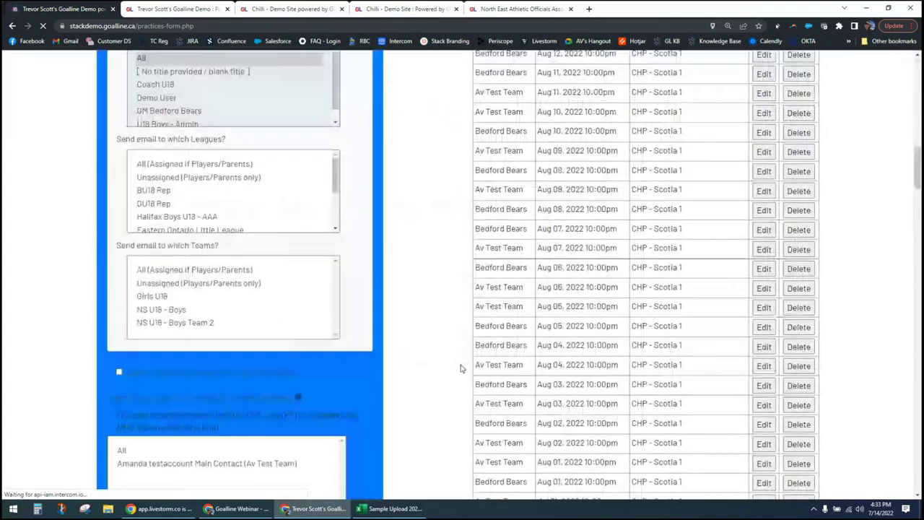
{"action": "scroll", "coordinate": [461, 368], "scroll_direction": "down", "scroll_amount": 5}
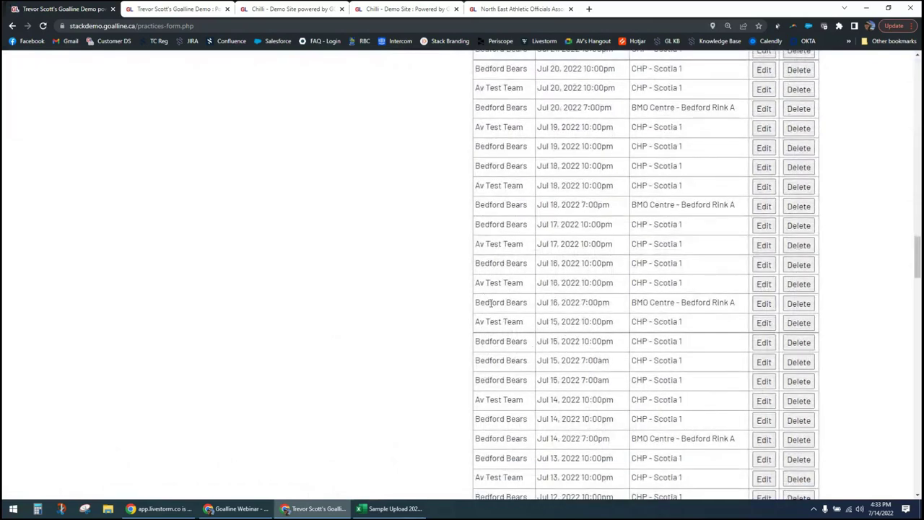
{"action": "left_click_drag", "start_coordinate": [490, 321], "coordinate": [679, 341]}
{"action": "left_click", "coordinate": [407, 364]}
{"action": "scroll", "coordinate": [424, 325], "scroll_direction": "up", "scroll_amount": 1}
{"action": "scroll", "coordinate": [425, 325], "scroll_direction": "up", "scroll_amount": 1}
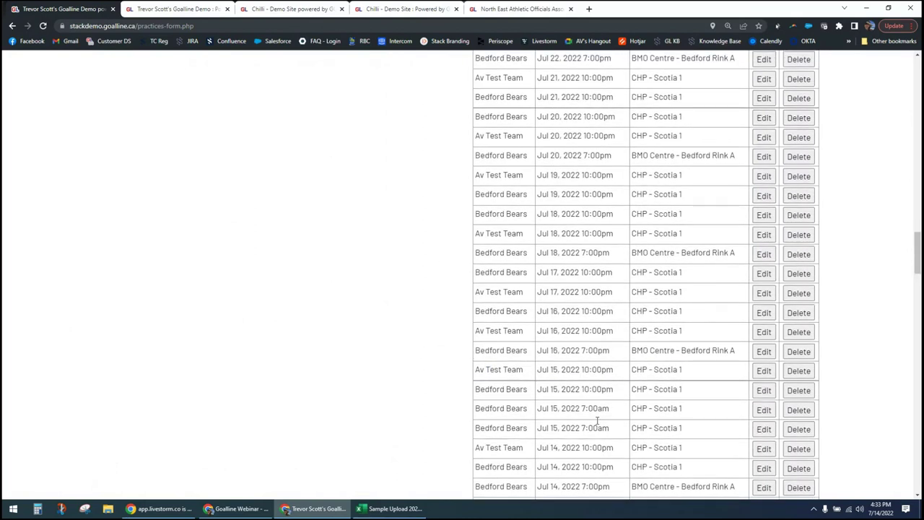
{"action": "left_click_drag", "start_coordinate": [585, 409], "coordinate": [657, 427]}
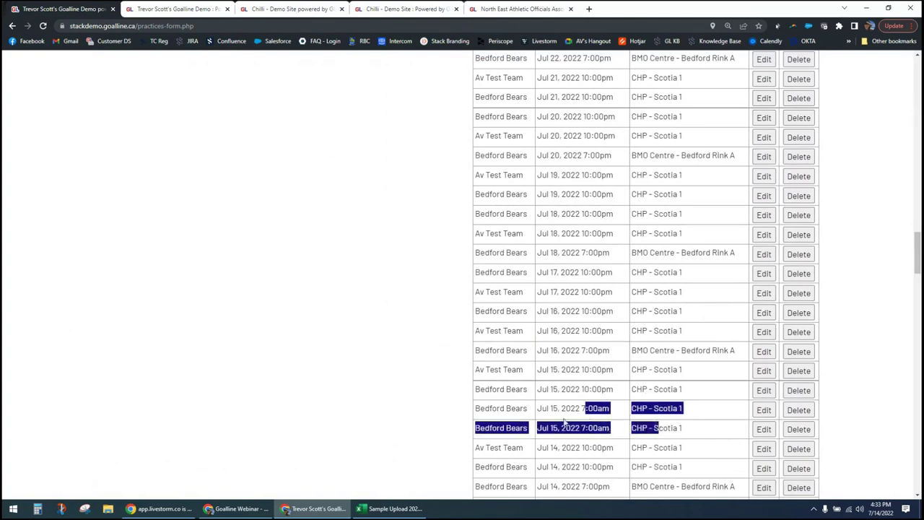
{"action": "left_click", "coordinate": [336, 354]}
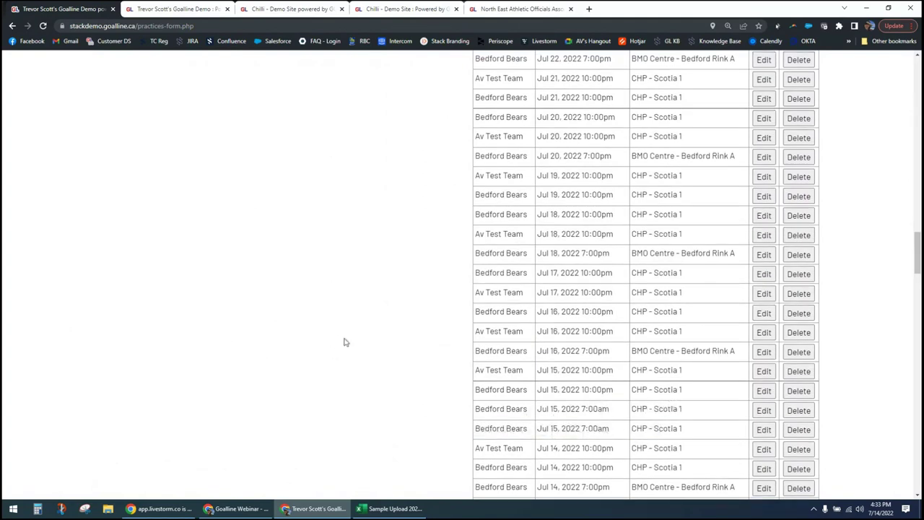
{"action": "scroll", "coordinate": [345, 342], "scroll_direction": "up", "scroll_amount": 2}
{"action": "scroll", "coordinate": [344, 343], "scroll_direction": "up", "scroll_amount": 12}
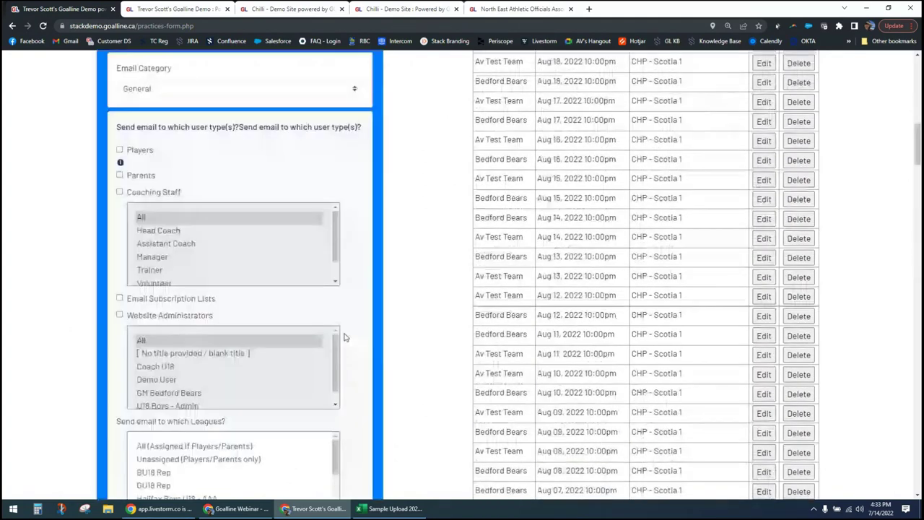
{"action": "scroll", "coordinate": [344, 337], "scroll_direction": "up", "scroll_amount": 10}
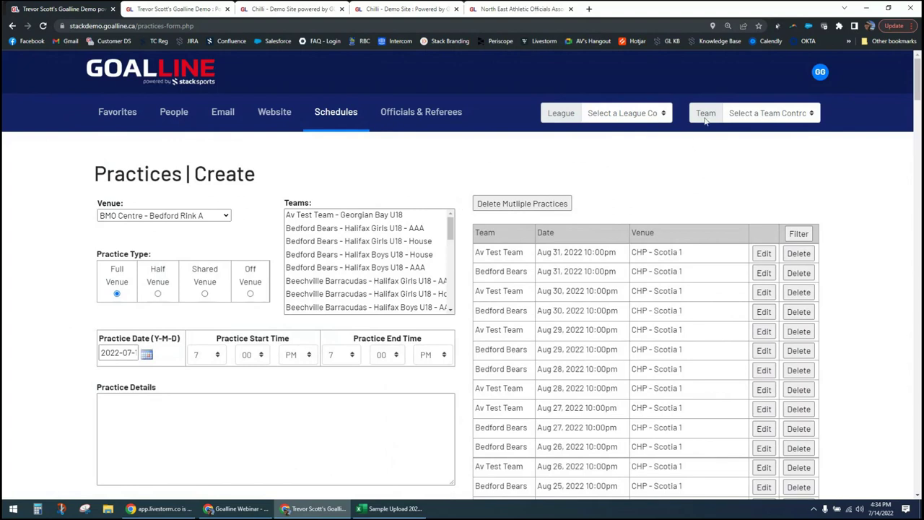
Switch to the U16 Boys House league control panel and open its practice creation form.
{"action": "left_click", "coordinate": [652, 113]}
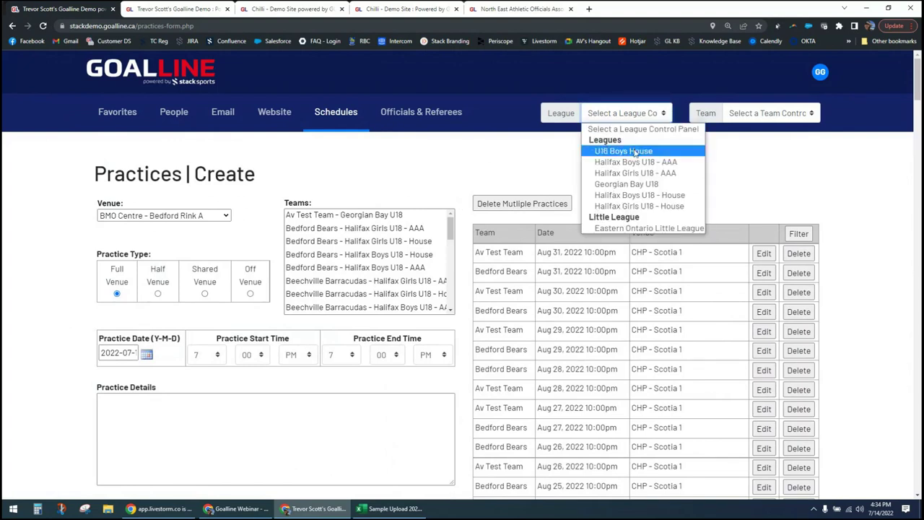
{"action": "left_click", "coordinate": [635, 151]}
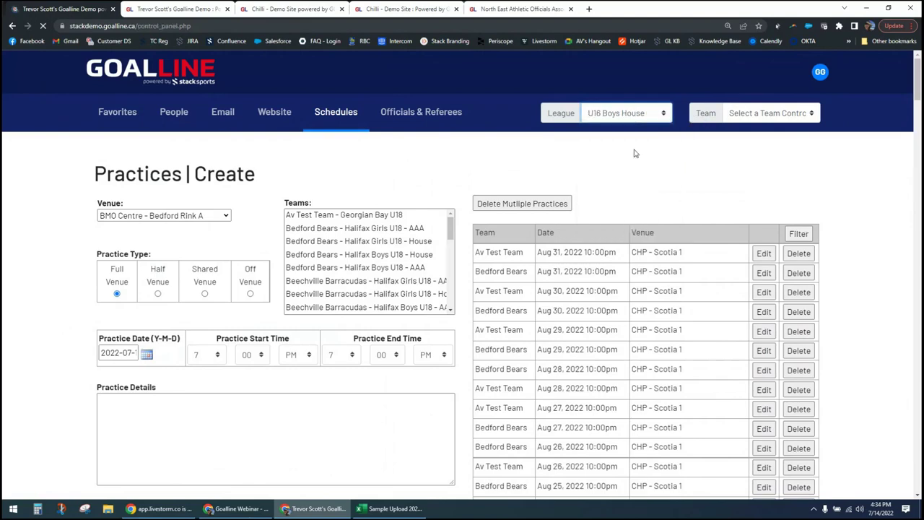
{"action": "scroll", "coordinate": [101, 367], "scroll_direction": "down", "scroll_amount": 9}
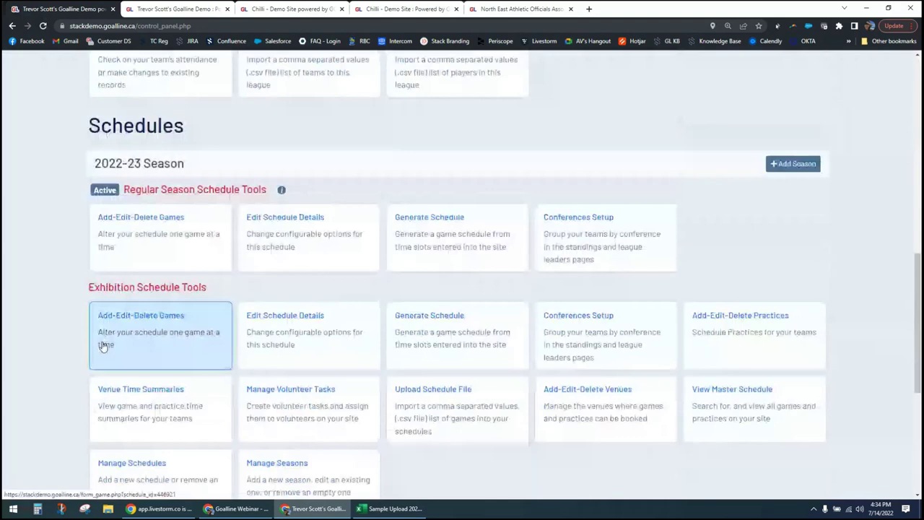
{"action": "scroll", "coordinate": [103, 347], "scroll_direction": "down", "scroll_amount": 1}
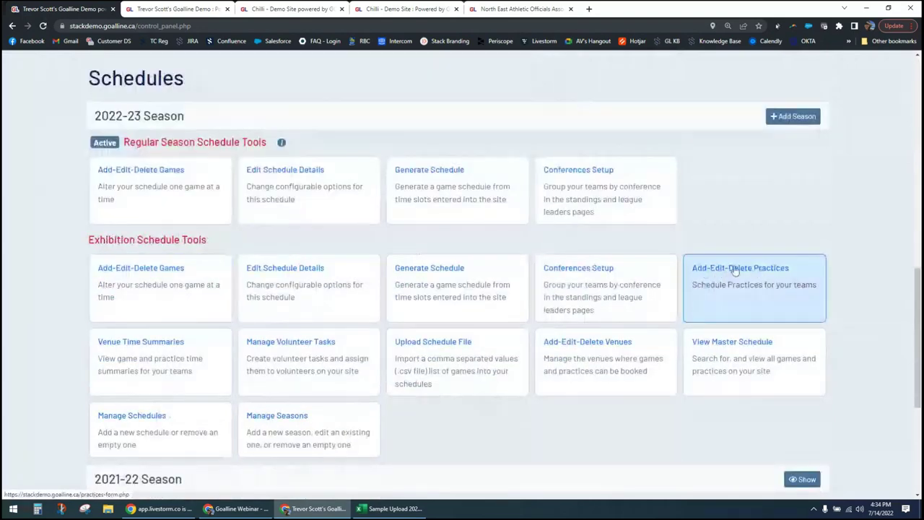
{"action": "left_click", "coordinate": [756, 273]}
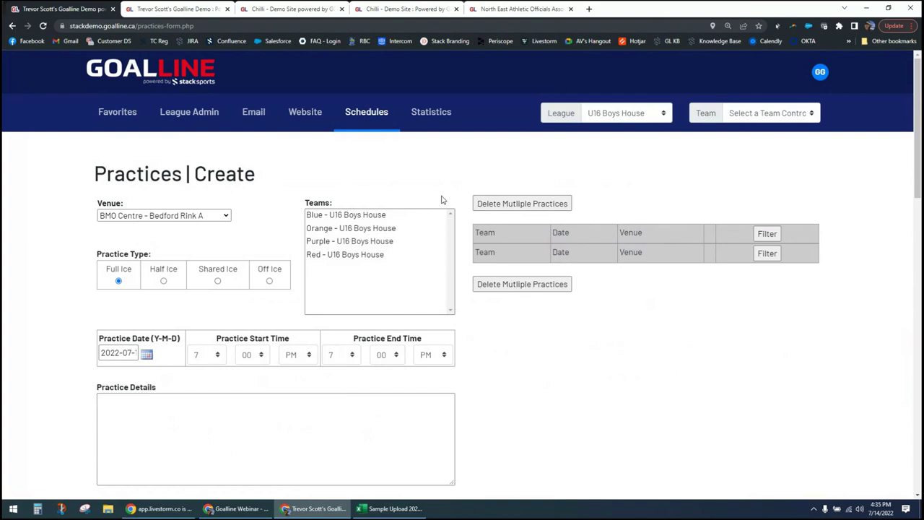
Switch to the Girls U18 team control panel and open its practice creation form.
{"action": "left_click", "coordinate": [751, 116]}
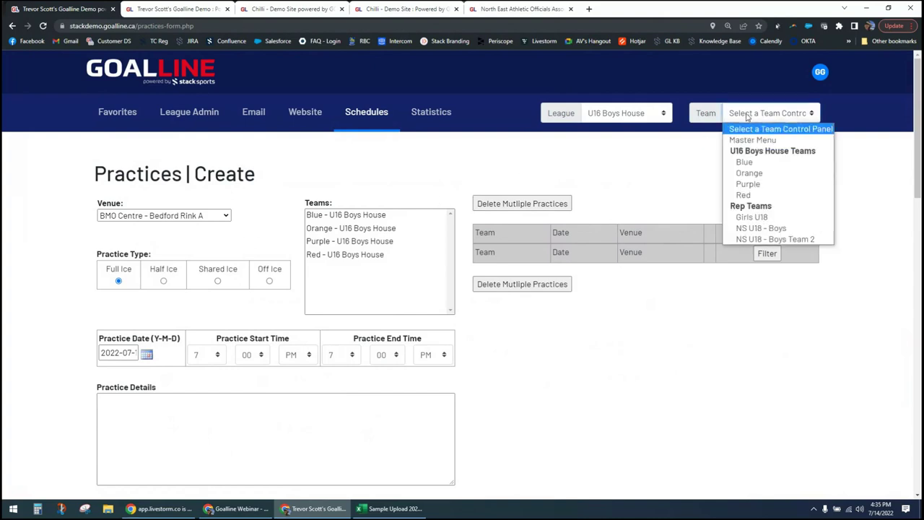
{"action": "left_click", "coordinate": [774, 217]}
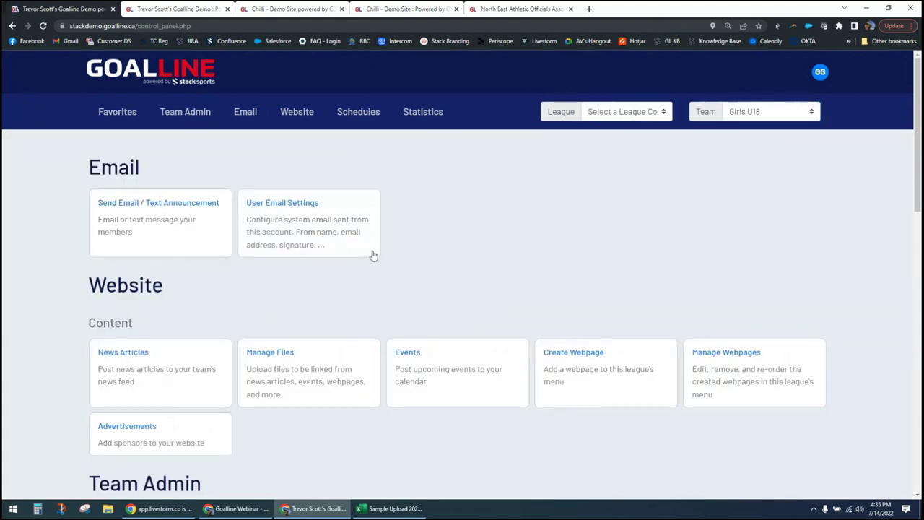
{"action": "scroll", "coordinate": [378, 254], "scroll_direction": "down", "scroll_amount": 1}
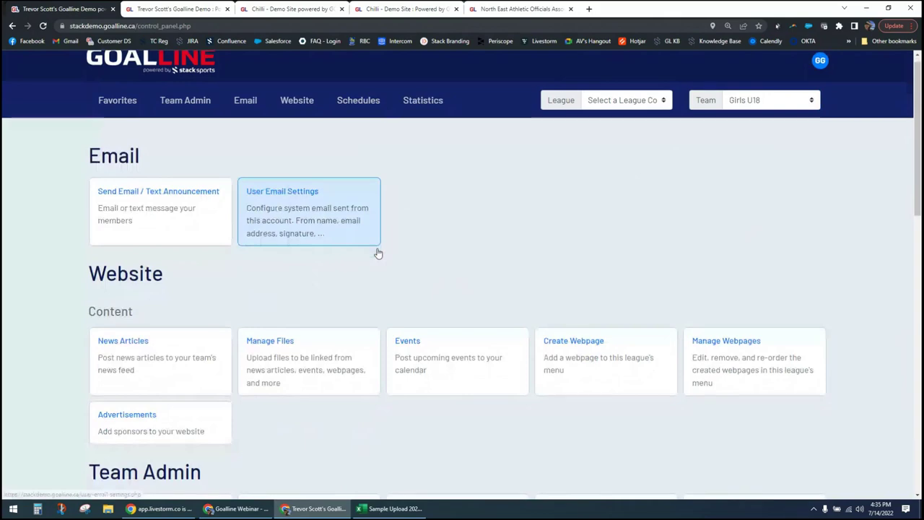
{"action": "scroll", "coordinate": [379, 252], "scroll_direction": "down", "scroll_amount": 10}
{"action": "scroll", "coordinate": [380, 250], "scroll_direction": "down", "scroll_amount": 2}
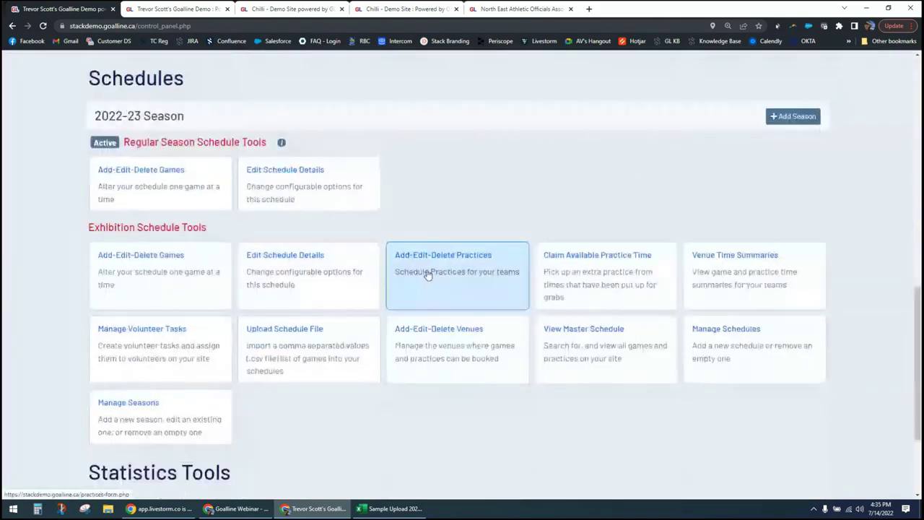
{"action": "left_click", "coordinate": [457, 270]}
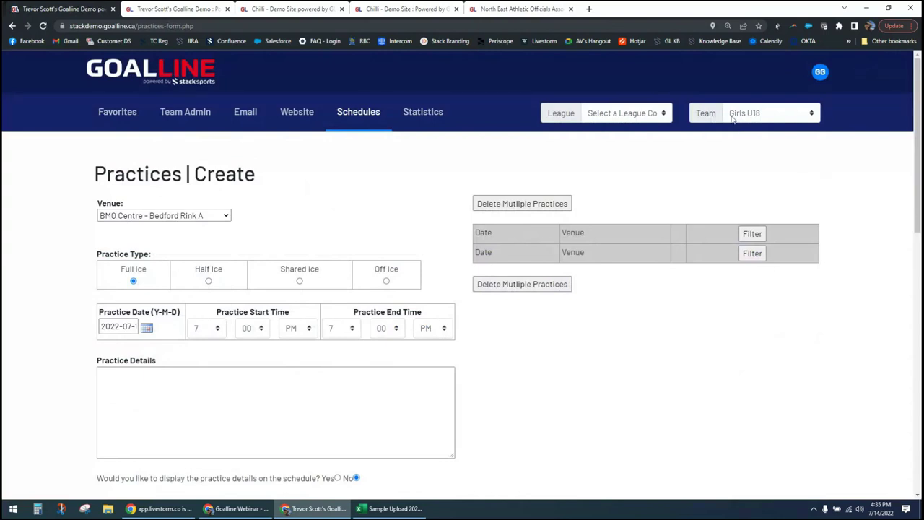
Return to the site-level control panel and open the schedule file upload page.
{"action": "left_click", "coordinate": [196, 77]}
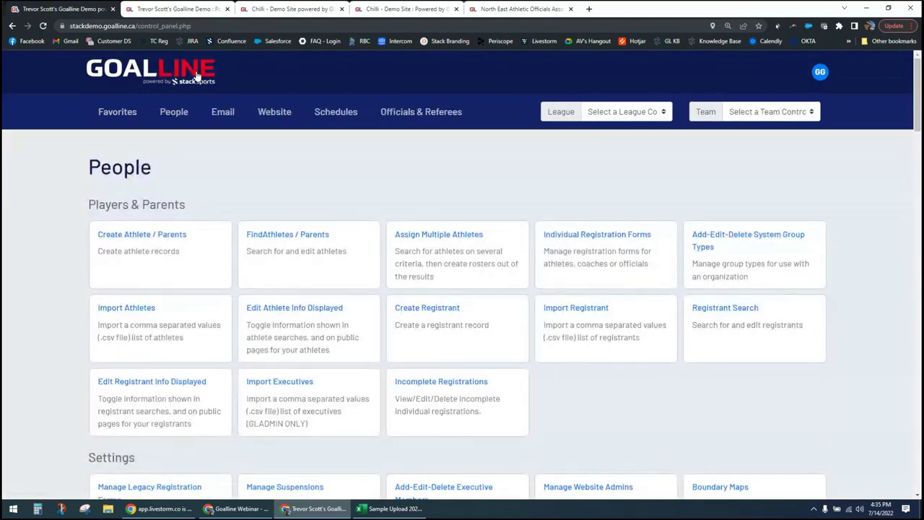
{"action": "left_click", "coordinate": [625, 116]}
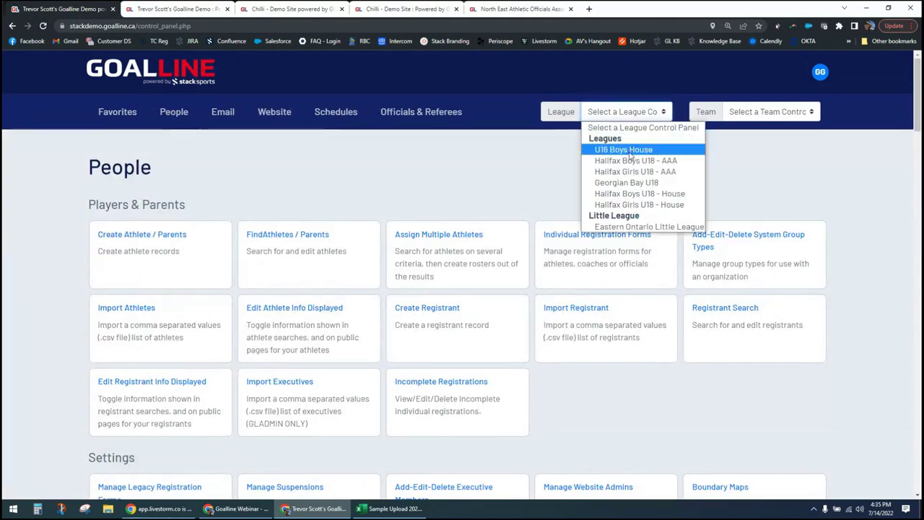
{"action": "key", "text": "Escape"}
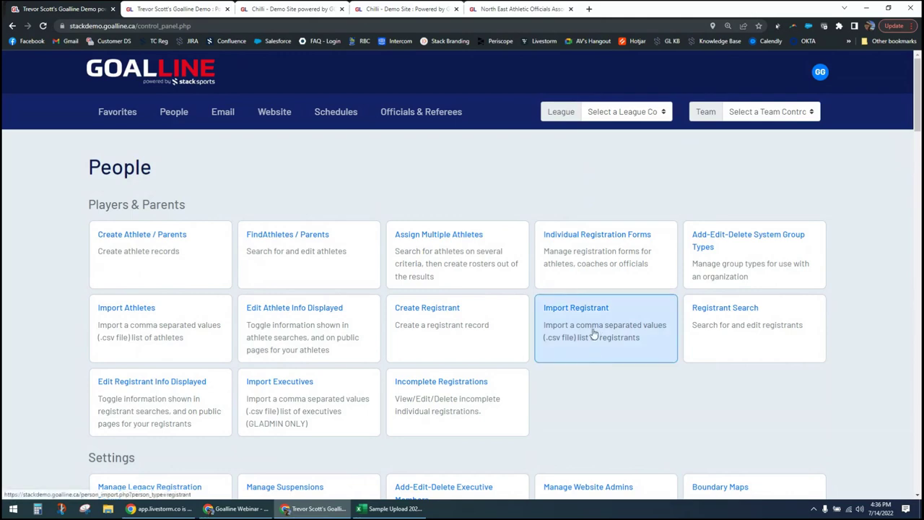
{"action": "scroll", "coordinate": [590, 335], "scroll_direction": "down", "scroll_amount": 1}
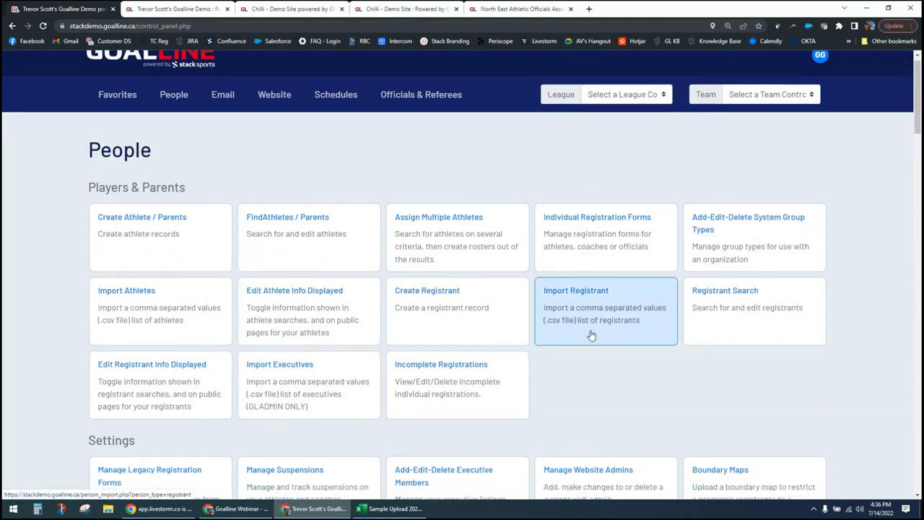
{"action": "scroll", "coordinate": [591, 336], "scroll_direction": "down", "scroll_amount": 2}
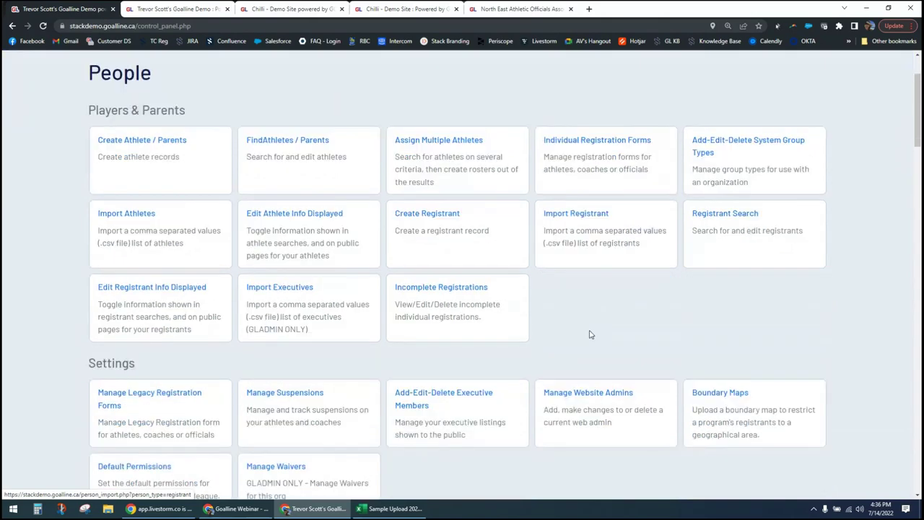
{"action": "scroll", "coordinate": [590, 334], "scroll_direction": "down", "scroll_amount": 15}
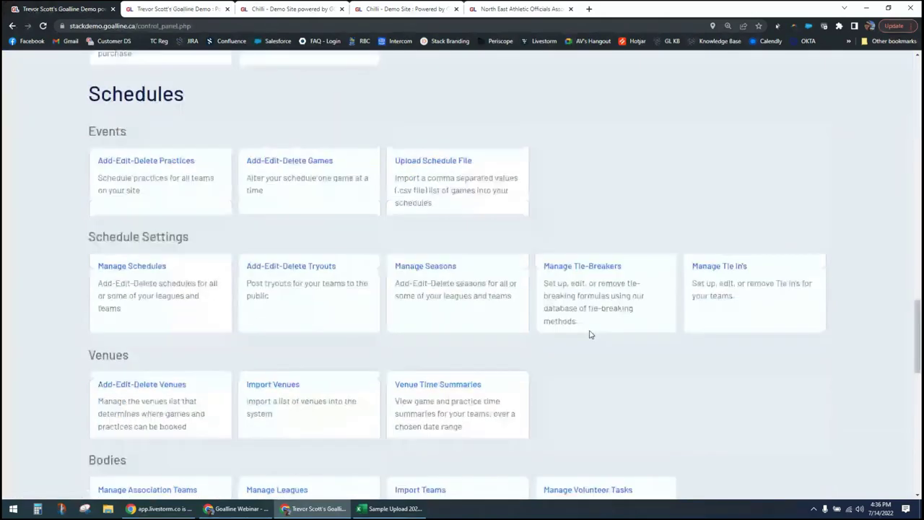
{"action": "scroll", "coordinate": [689, 293], "scroll_direction": "down", "scroll_amount": 1}
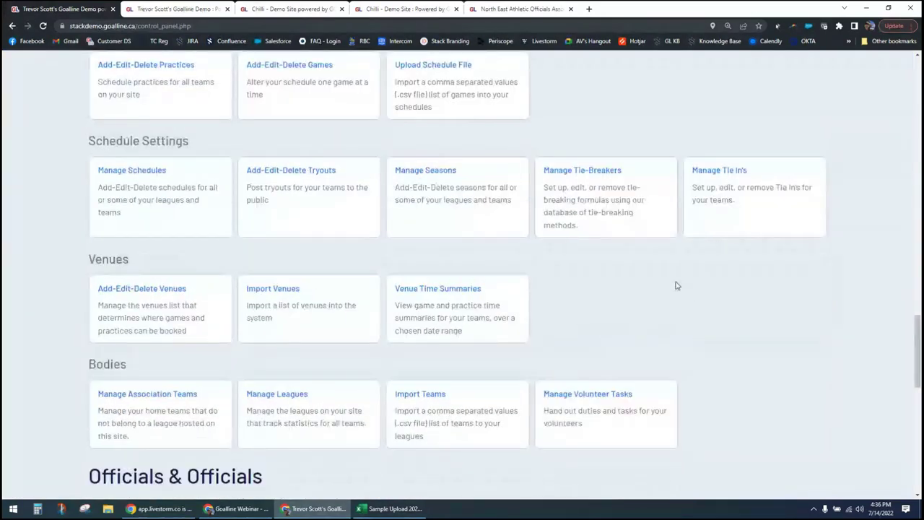
{"action": "left_click", "coordinate": [440, 86]}
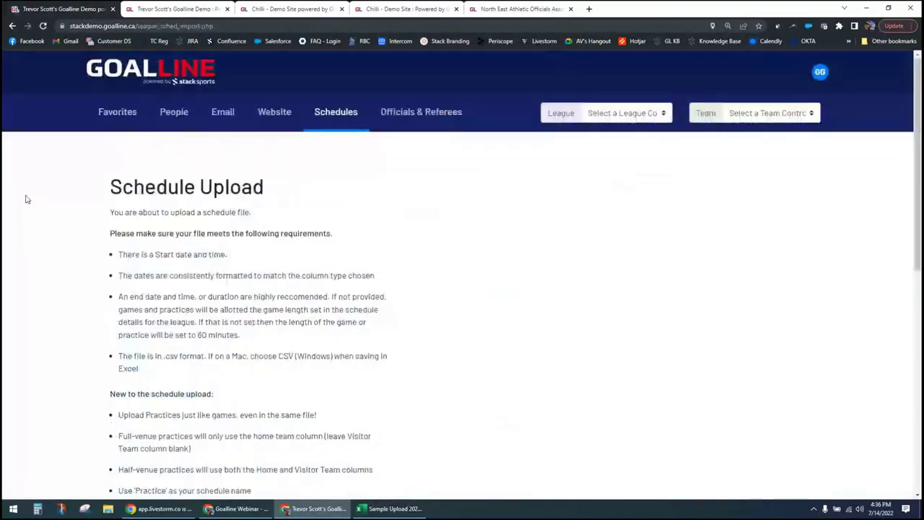
Read through the schedule upload requirements and switch to the Sample Upload 2022 AV spreadsheet in Excel.
{"action": "scroll", "coordinate": [61, 182], "scroll_direction": "down", "scroll_amount": 1}
{"action": "scroll", "coordinate": [63, 182], "scroll_direction": "down", "scroll_amount": 5}
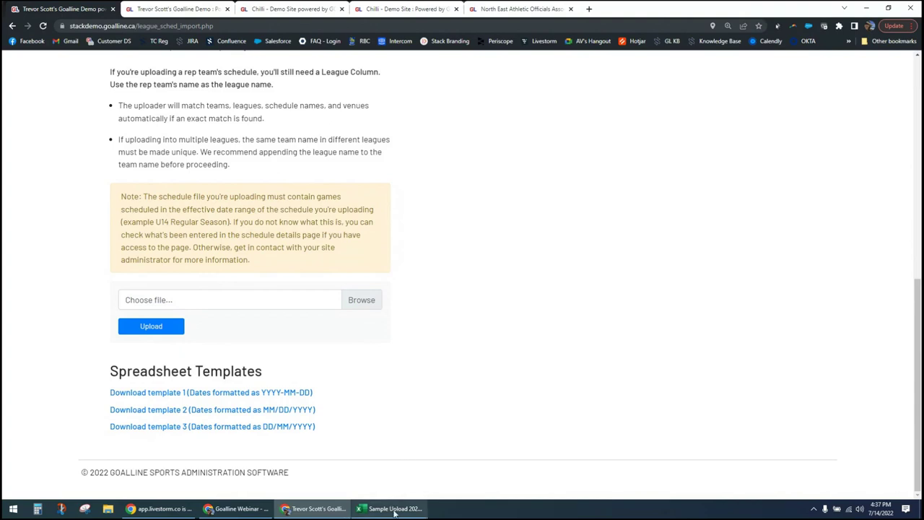
{"action": "mouse_move", "coordinate": [394, 512]}
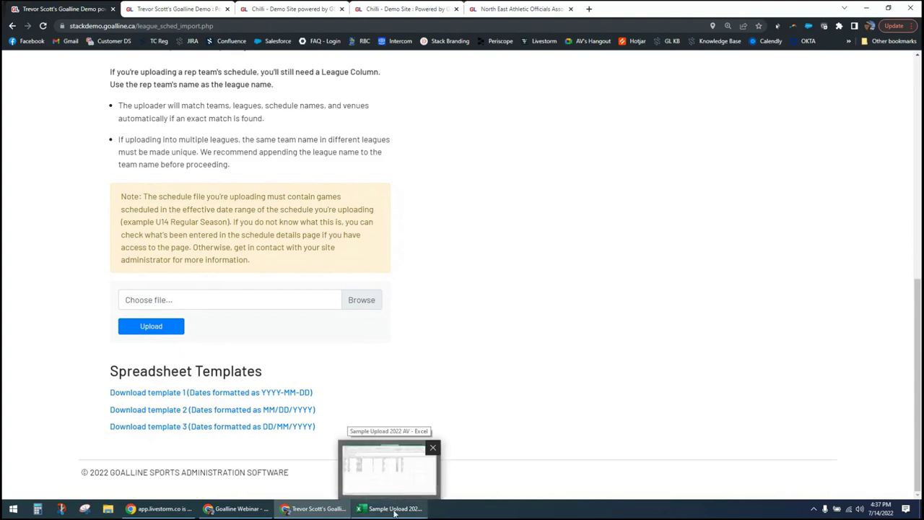
{"action": "left_click", "coordinate": [394, 509]}
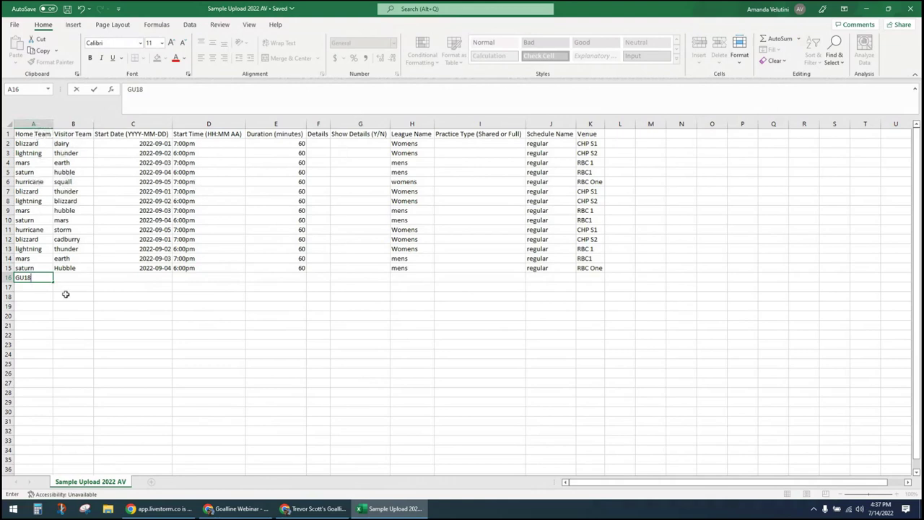
Enter GU18 as the home team and Gu18 as the league name in row 16.
{"action": "key", "text": "Return"}
{"action": "left_click", "coordinate": [37, 278]}
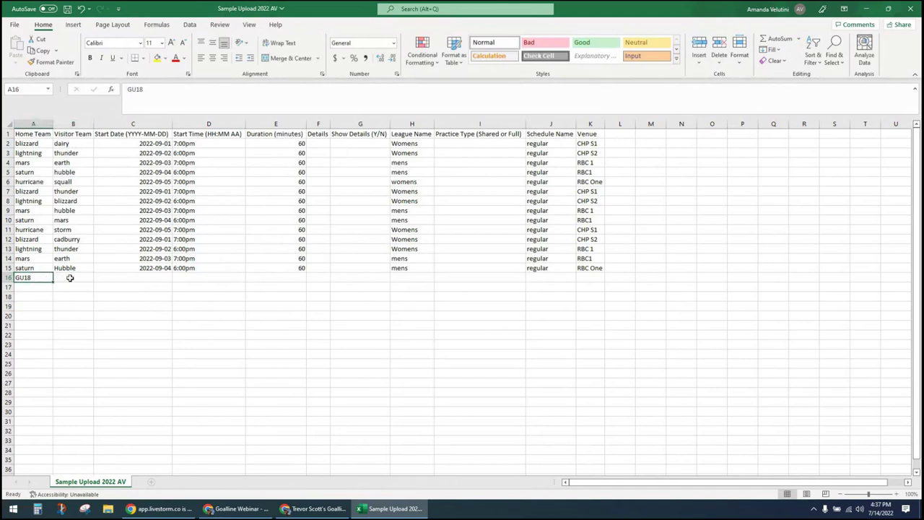
{"action": "left_click", "coordinate": [409, 278]}
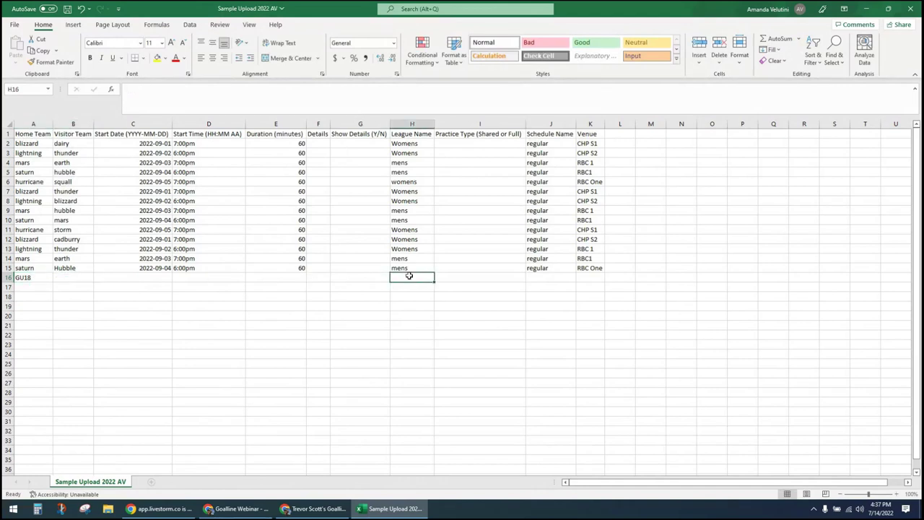
{"action": "type", "text": "Gu18"}
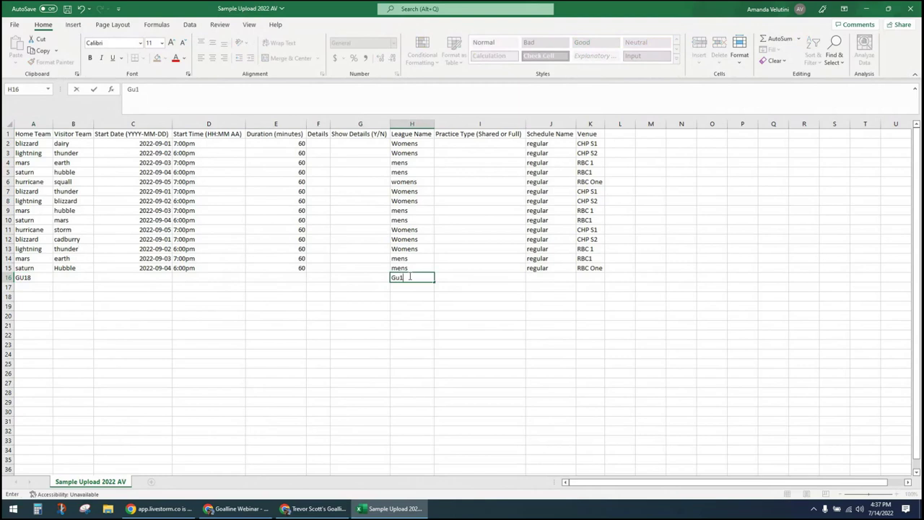
{"action": "key", "text": "Return"}
Set the start date of the GU18 row to 2022-07-18, leaving the visitor team blank.
{"action": "key", "text": "Left"}
{"action": "key", "text": "Left"}
{"action": "key", "text": "Left"}
{"action": "key", "text": "Left"}
{"action": "key", "text": "Left"}
{"action": "key", "text": "Left"}
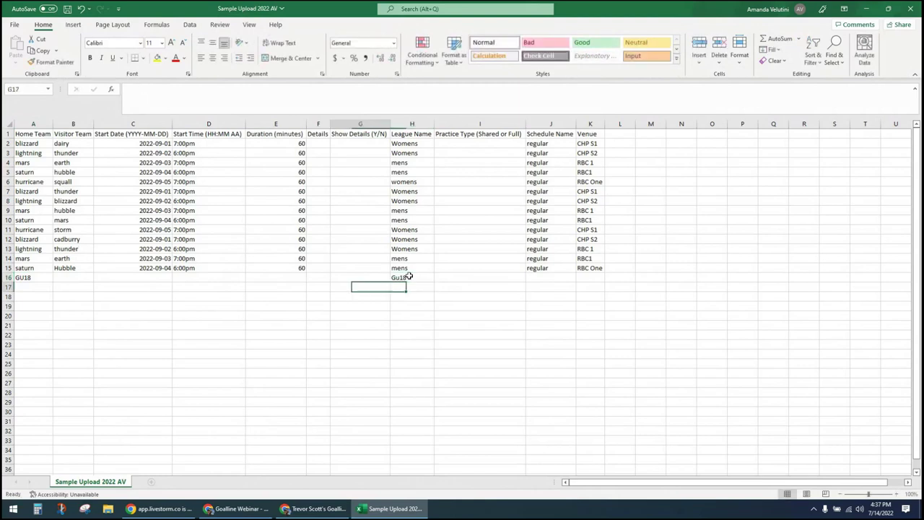
{"action": "key", "text": "Up"}
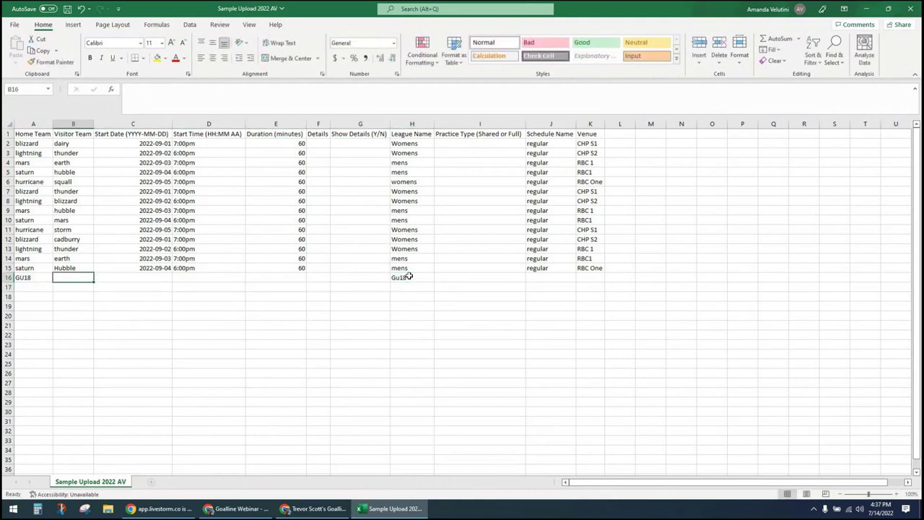
{"action": "key", "text": "Right"}
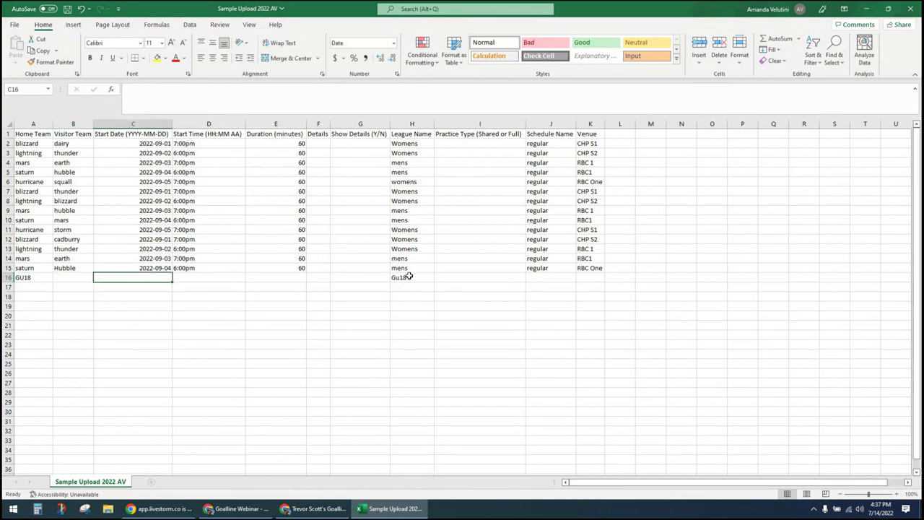
{"action": "type", "text": "200"}
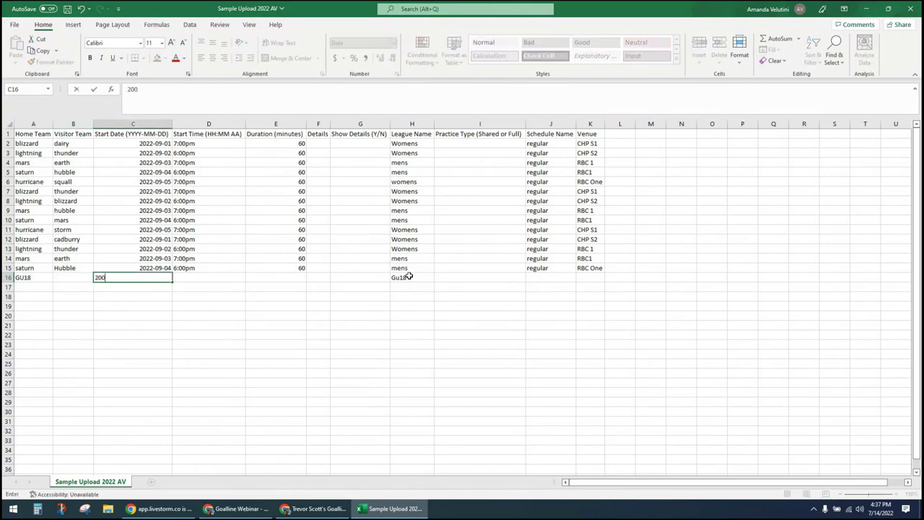
{"action": "key", "text": "BackSpace"}
{"action": "type", "text": "22-07-18"}
{"action": "key", "text": "Tab"}
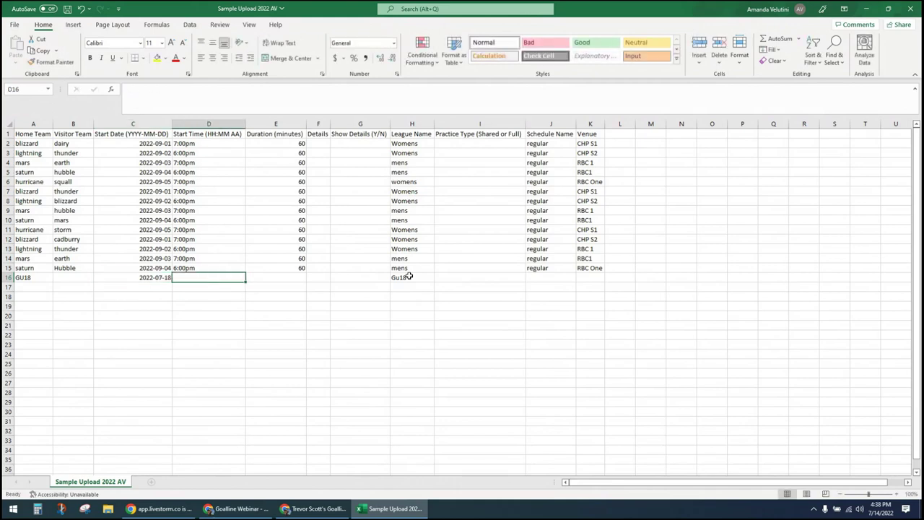
Set the GU18 row's start time to 5:00am and its duration to 60 minutes.
{"action": "type", "text": "5:0"}
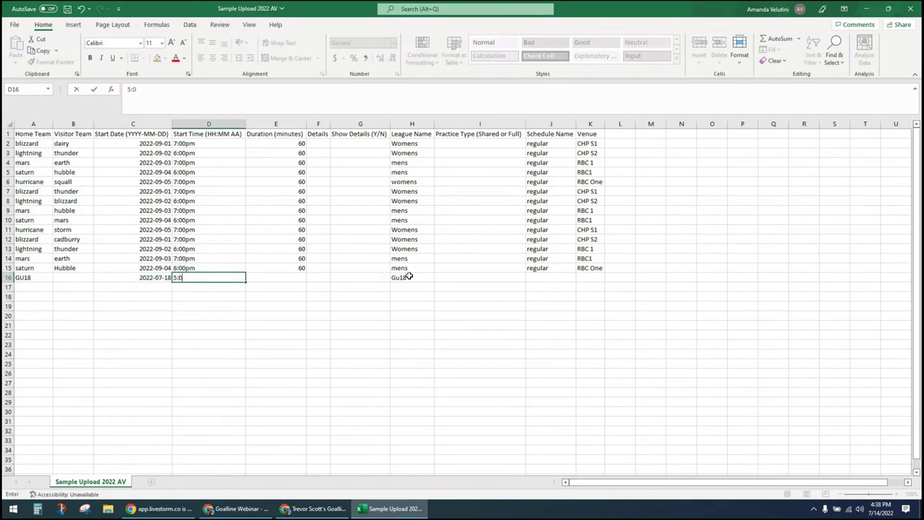
{"action": "type", "text": "0am"}
{"action": "key", "text": "Tab"}
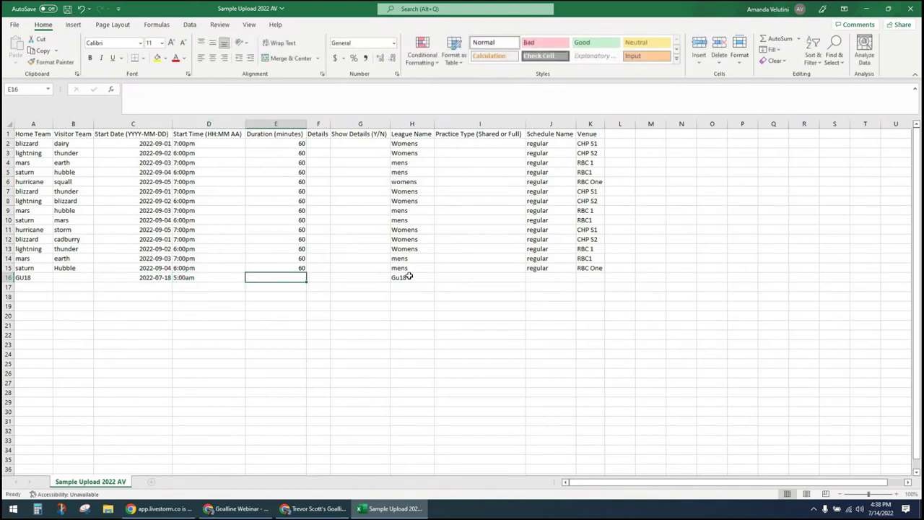
{"action": "type", "text": "60"}
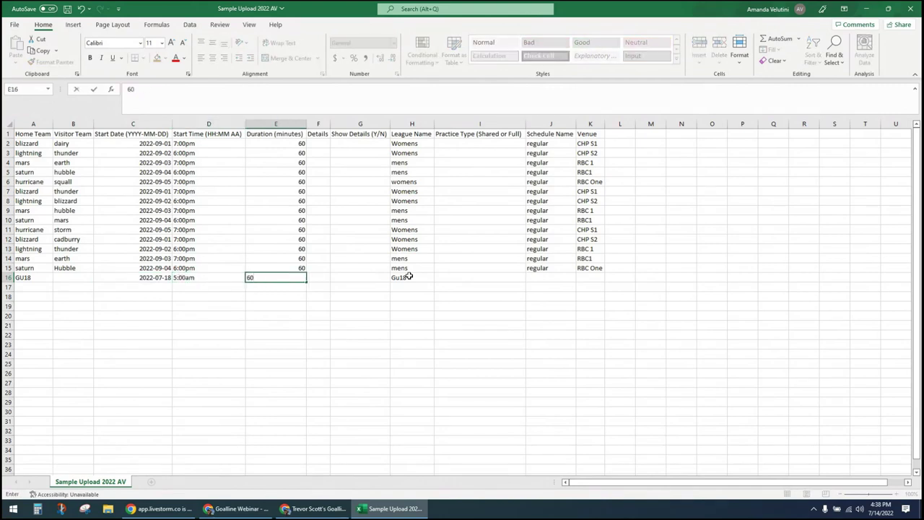
{"action": "key", "text": "Tab"}
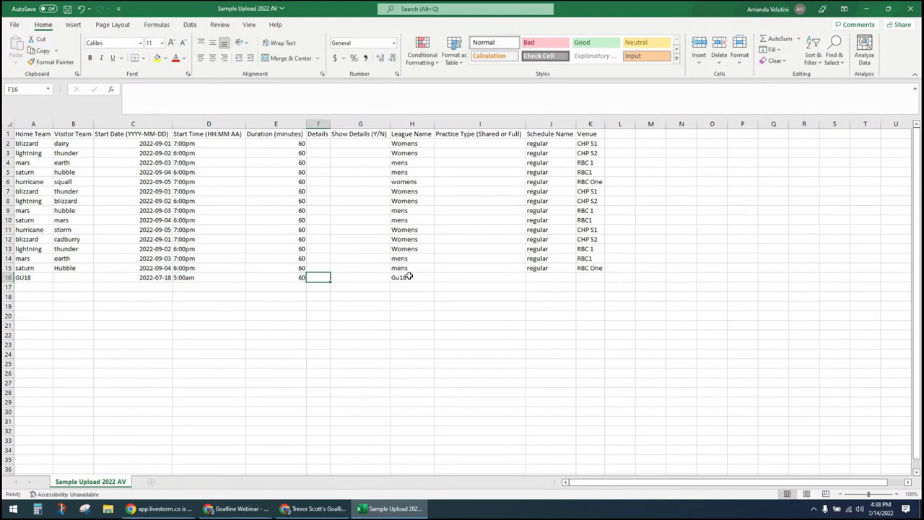
Review the Duration, Details, Show Details and League Name columns of the schedule spreadsheet.
{"action": "key", "text": "Left"}
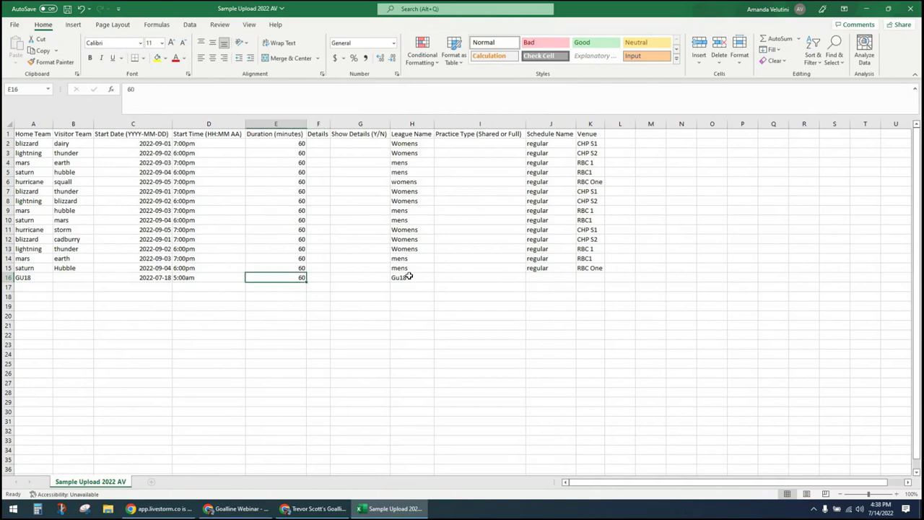
{"action": "key", "text": "Left"}
{"action": "key", "text": "Right"}
{"action": "left_click_drag", "start_coordinate": [296, 144], "coordinate": [301, 280]}
{"action": "left_click", "coordinate": [300, 278]}
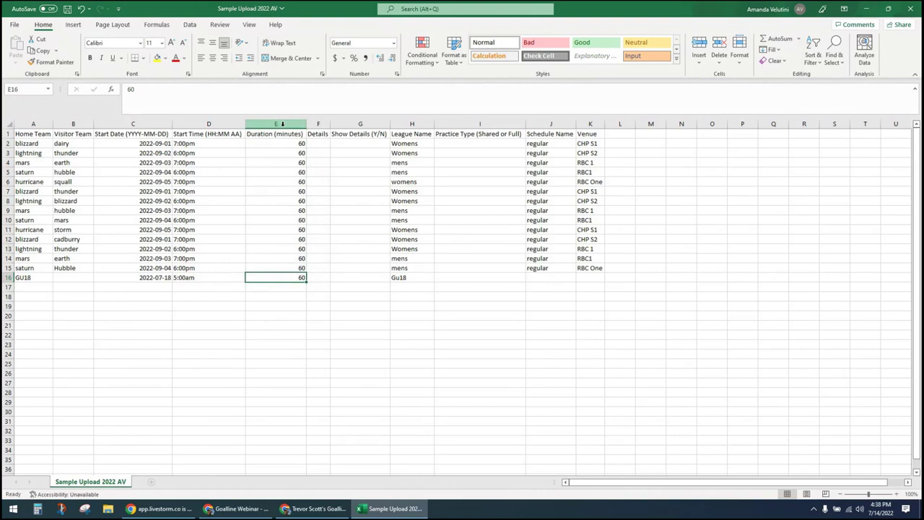
{"action": "left_click_drag", "start_coordinate": [318, 142], "coordinate": [357, 124]}
{"action": "left_click", "coordinate": [335, 144]}
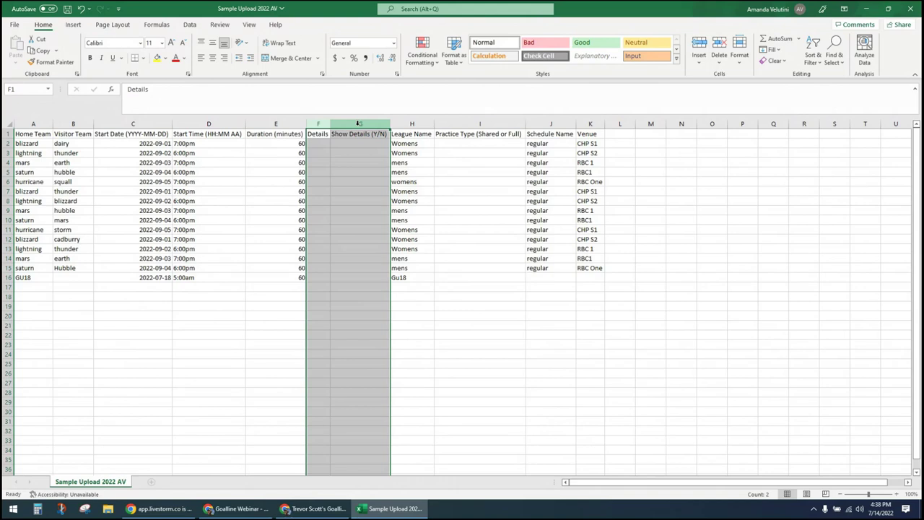
{"action": "left_click", "coordinate": [319, 145]}
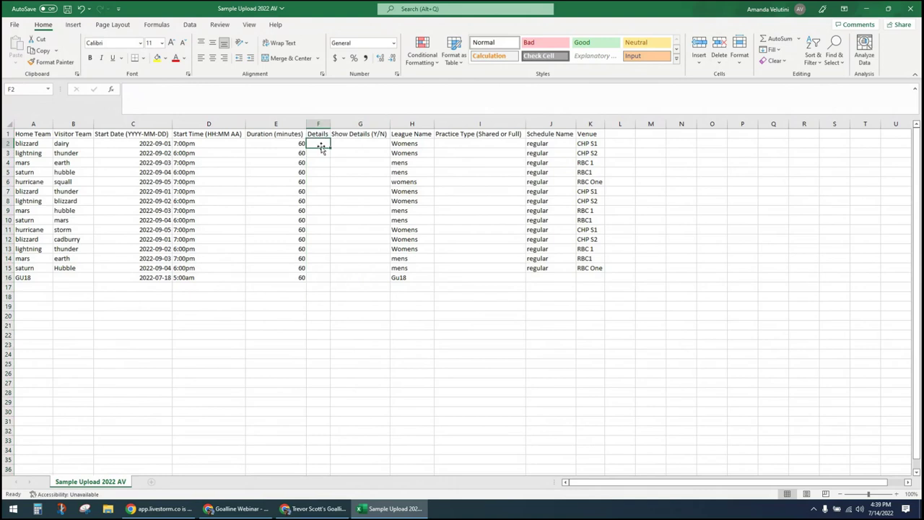
{"action": "left_click", "coordinate": [409, 136]}
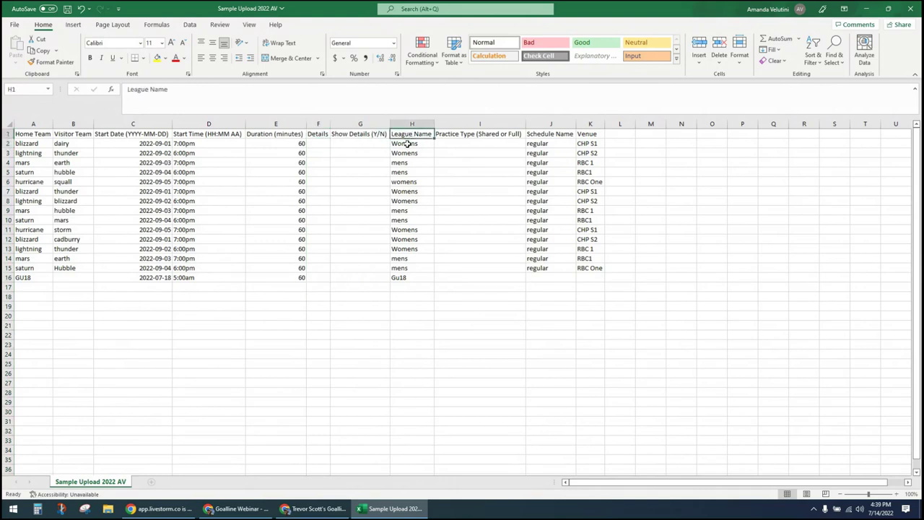
{"action": "left_click_drag", "start_coordinate": [407, 144], "coordinate": [420, 279]}
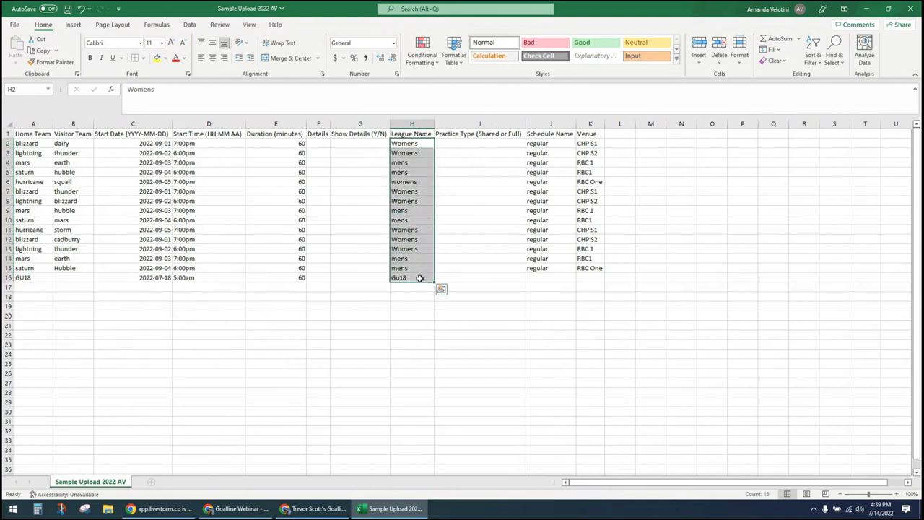
{"action": "left_click", "coordinate": [423, 290]}
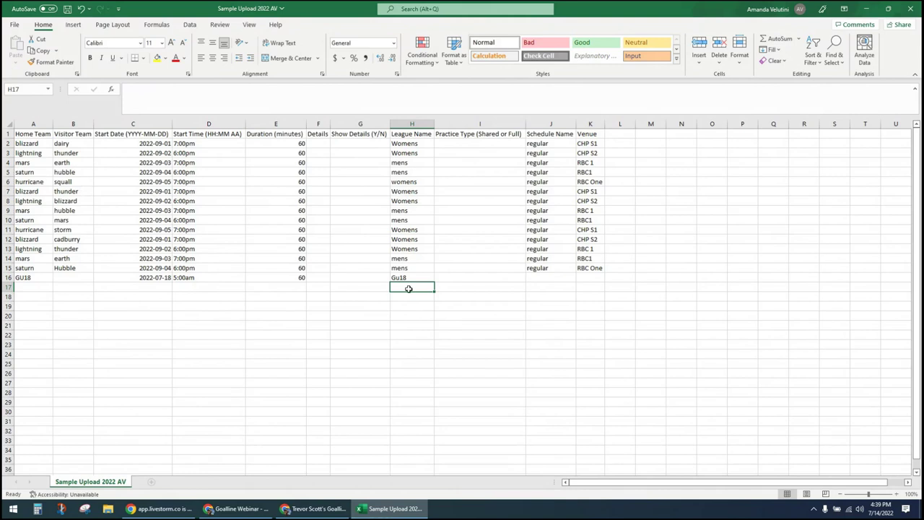
{"action": "left_click", "coordinate": [417, 182]}
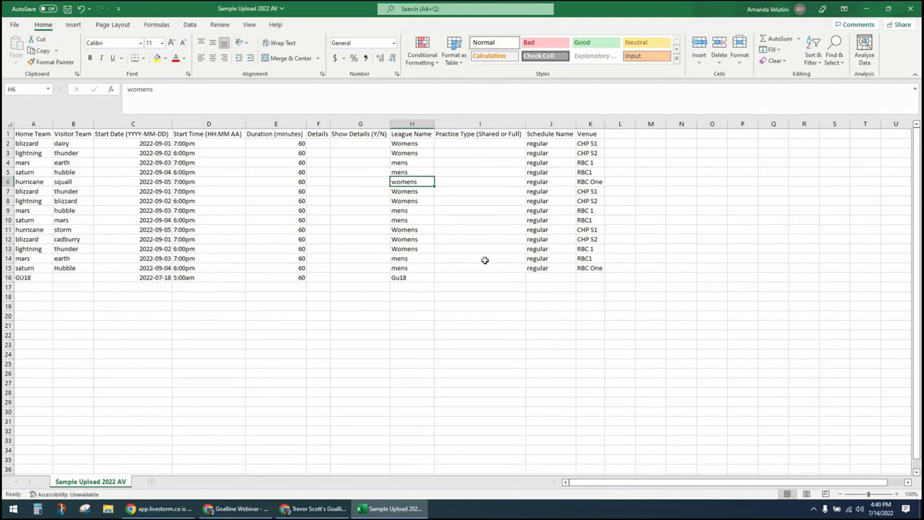
Set the GU18 row's practice type to Full and its schedule name to Practice.
{"action": "left_click", "coordinate": [460, 278]}
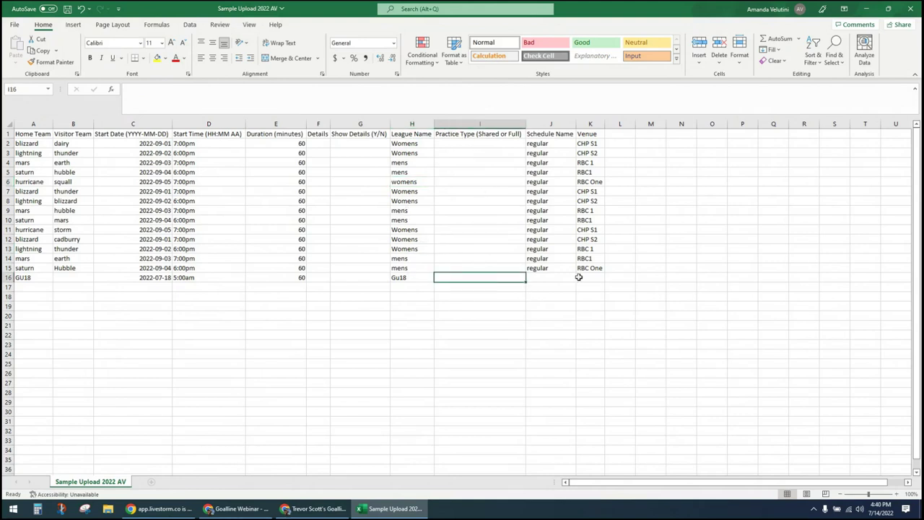
{"action": "type", "text": "Full"}
{"action": "key", "text": "Tab"}
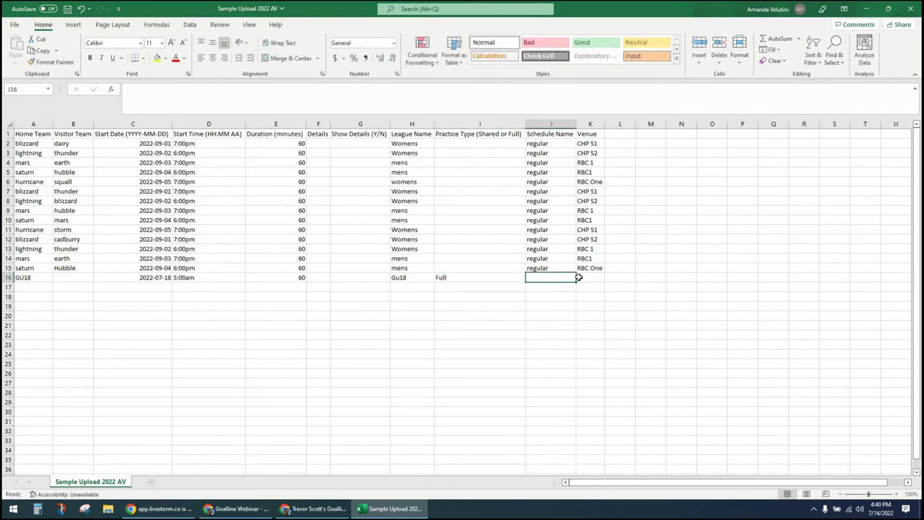
{"action": "type", "text": "Practice"}
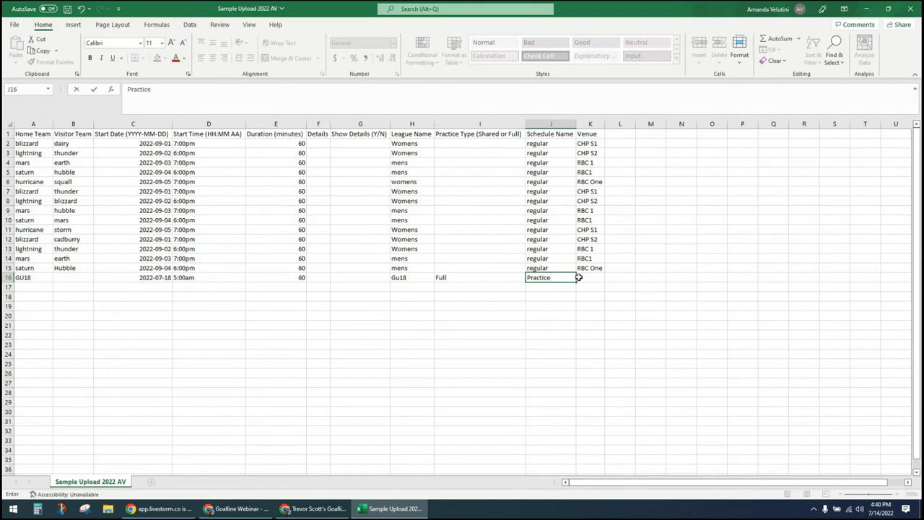
{"action": "key", "text": "ctrl+Return"}
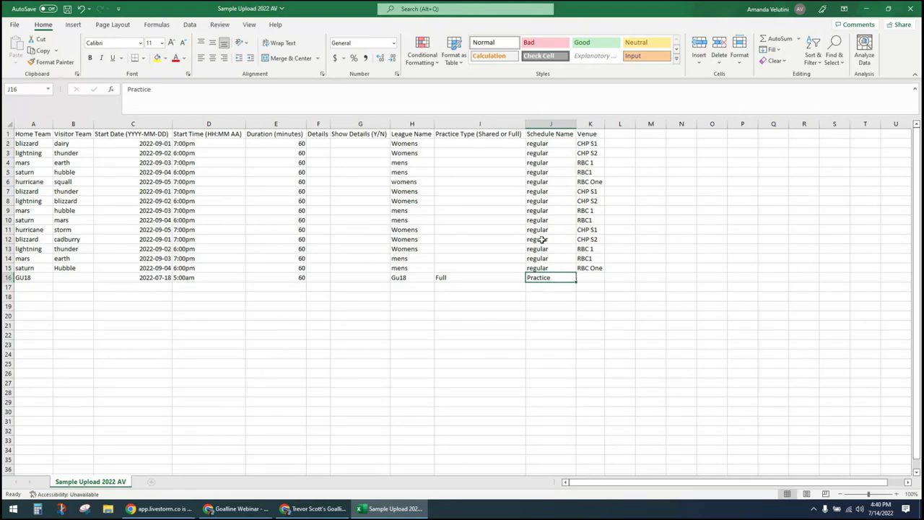
{"action": "left_click", "coordinate": [543, 143]}
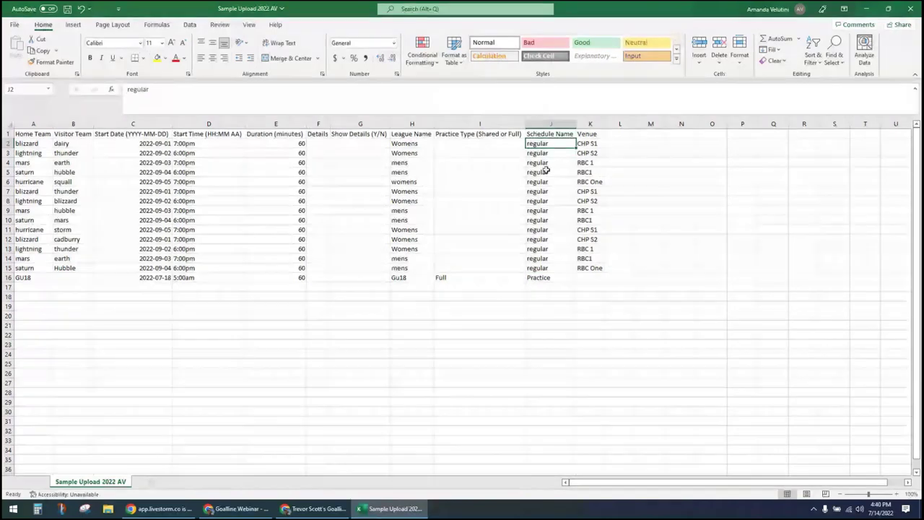
Copy the venue CHP S1 from the first game row into the GU18 practice row.
{"action": "left_click", "coordinate": [589, 276]}
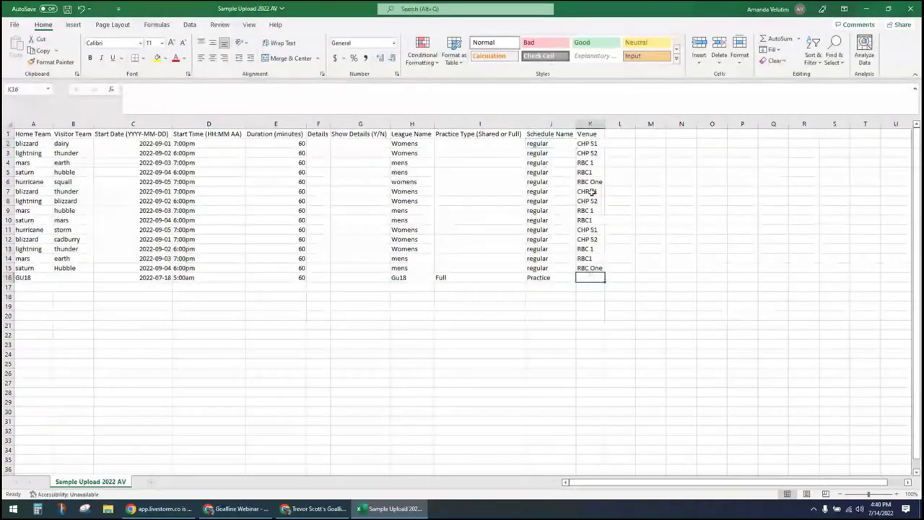
{"action": "left_click", "coordinate": [599, 145]}
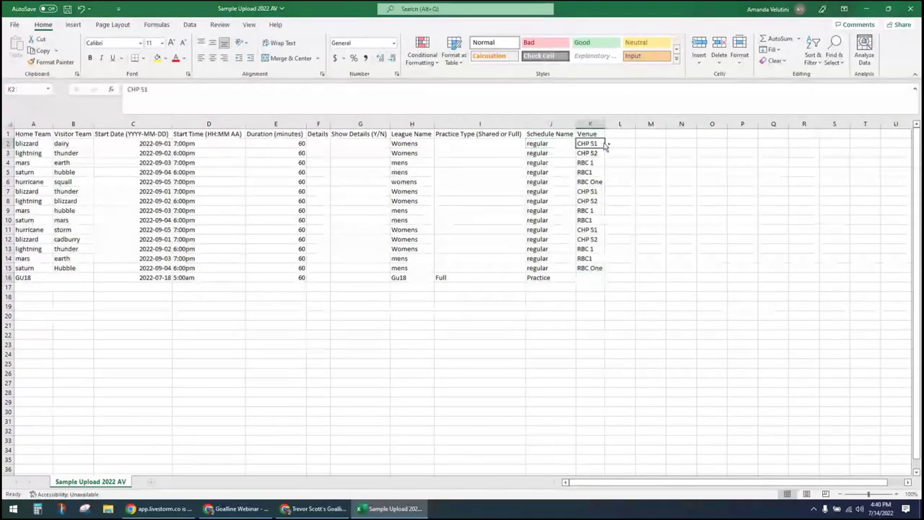
{"action": "key", "text": "ctrl+c"}
{"action": "left_click", "coordinate": [584, 279]}
{"action": "key", "text": "ctrl+v"}
{"action": "left_click", "coordinate": [641, 277]}
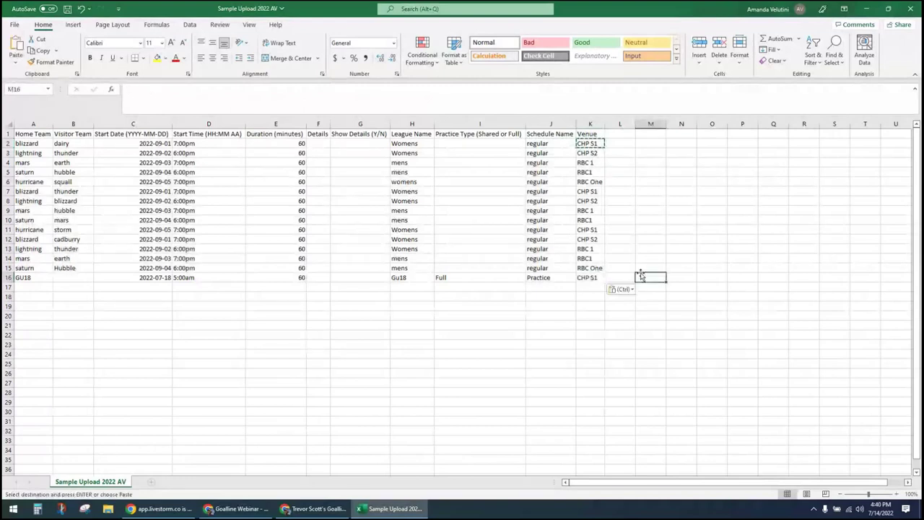
Check the first game's start date value and format the Start Date column with the 2012-03-14 date type.
{"action": "left_click", "coordinate": [292, 306]}
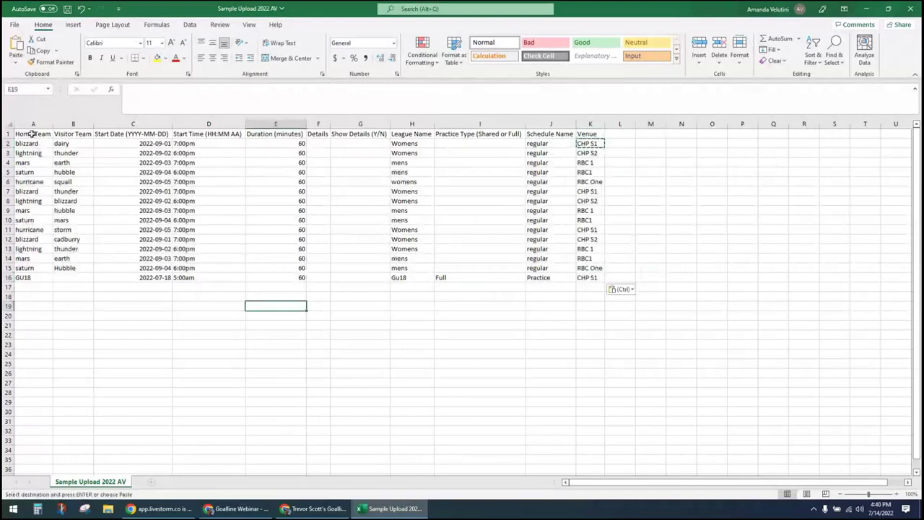
{"action": "left_click", "coordinate": [137, 124]}
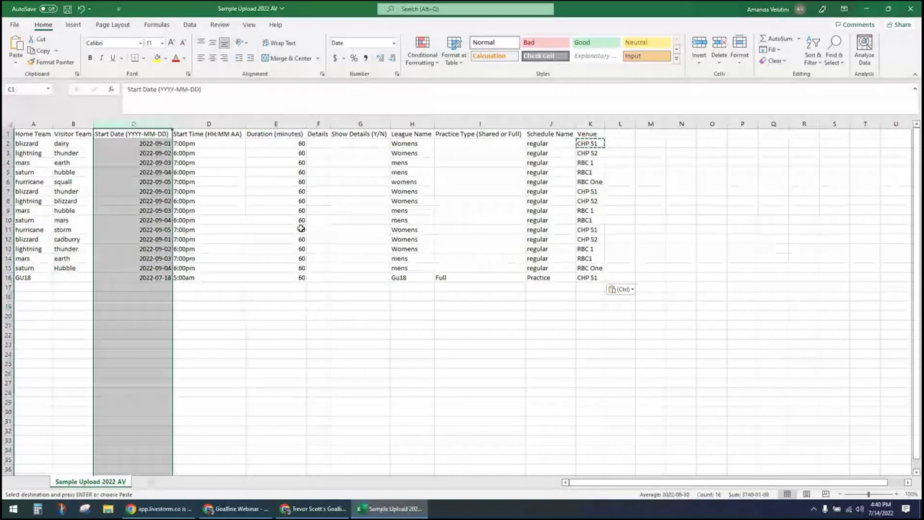
{"action": "left_click", "coordinate": [152, 144]}
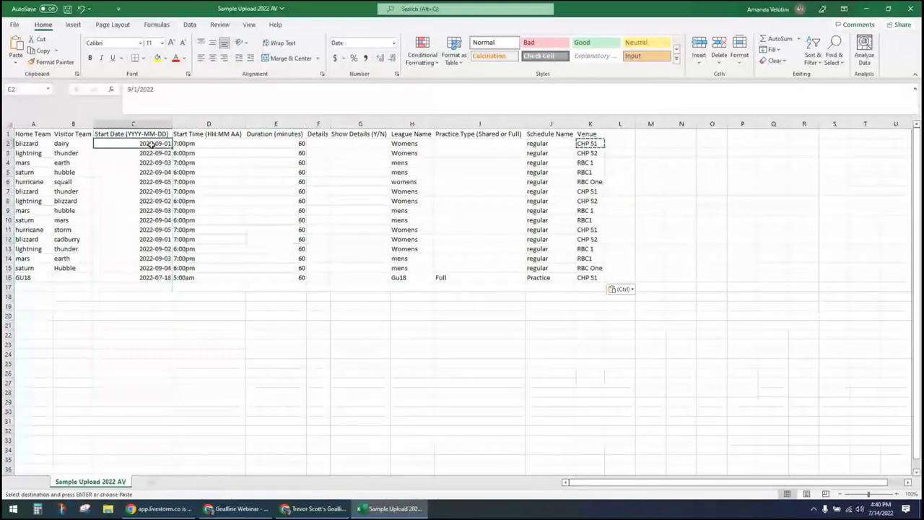
{"action": "left_click", "coordinate": [206, 91]}
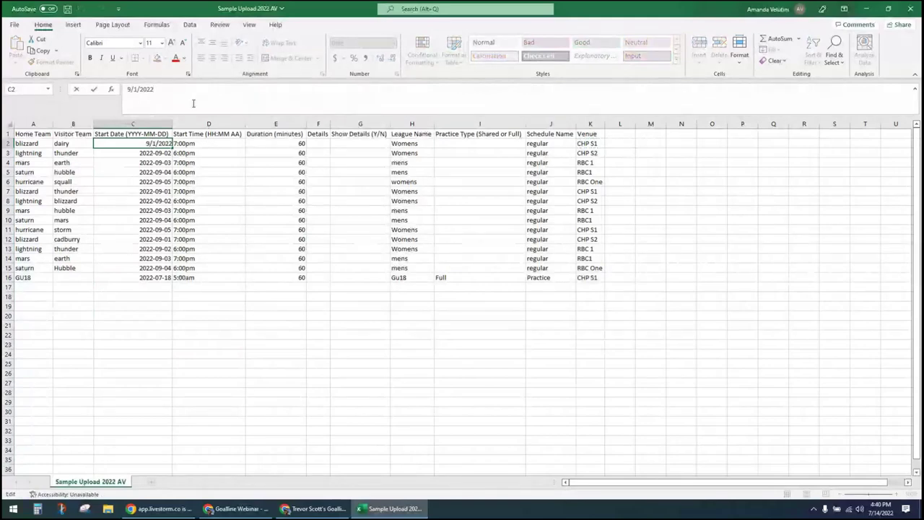
{"action": "left_click", "coordinate": [212, 185]}
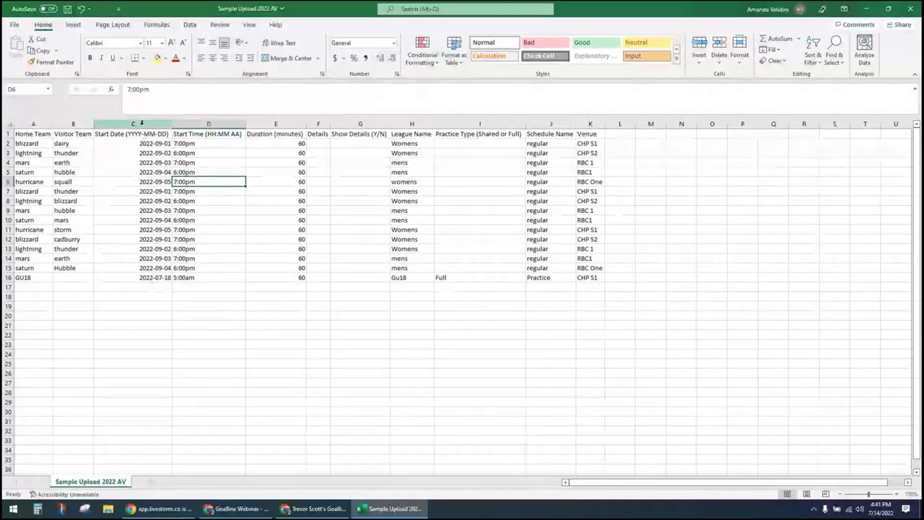
{"action": "right_click", "coordinate": [141, 124]}
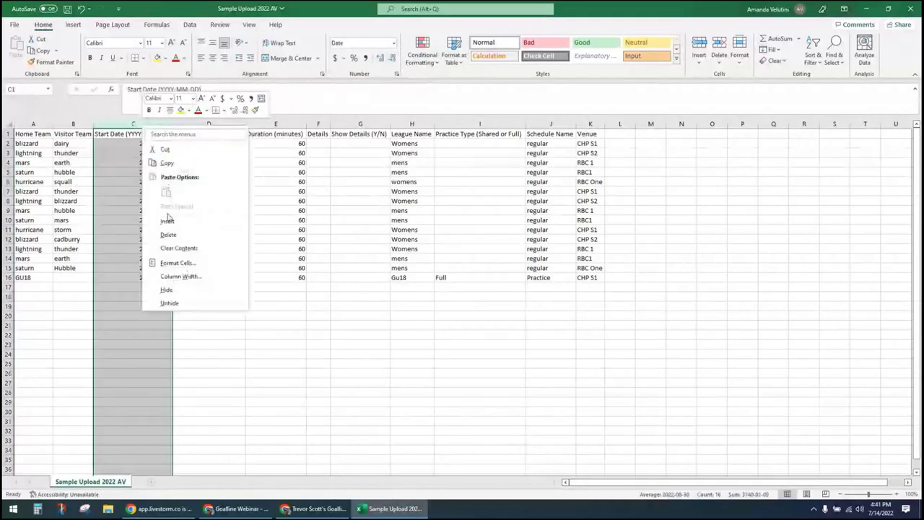
{"action": "left_click", "coordinate": [175, 264]}
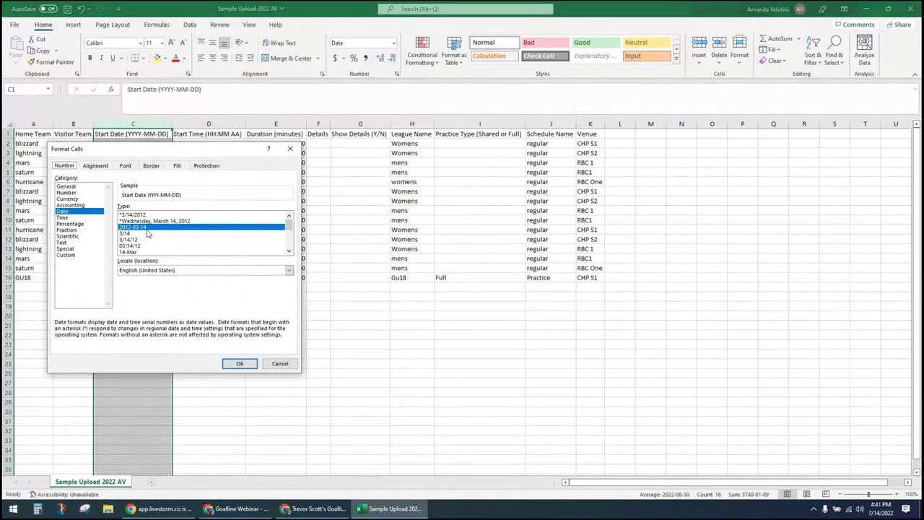
{"action": "left_click", "coordinate": [240, 364]}
{"action": "left_click", "coordinate": [201, 315]}
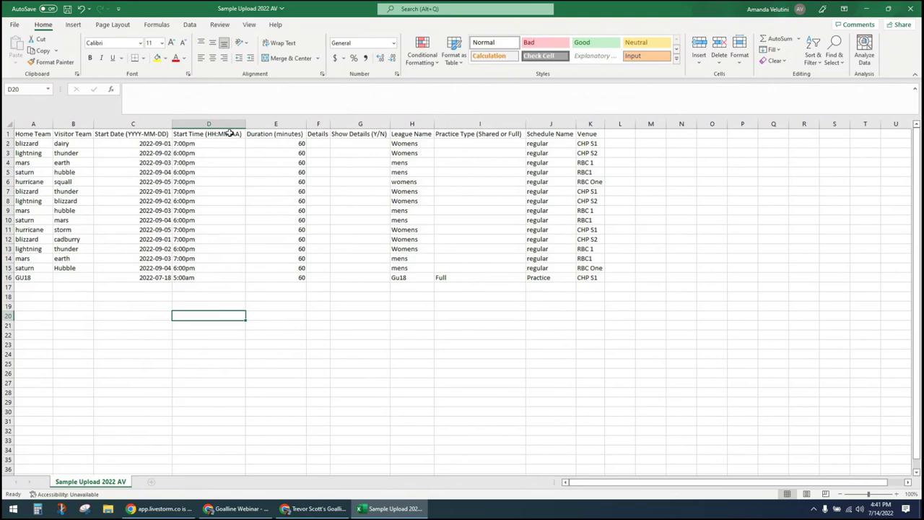
Save the spreadsheet as Sample Upload 2022 AV in Downloads in CSV UTF-8 (Comma delimited) format, replacing the existing file.
{"action": "left_click", "coordinate": [15, 25]}
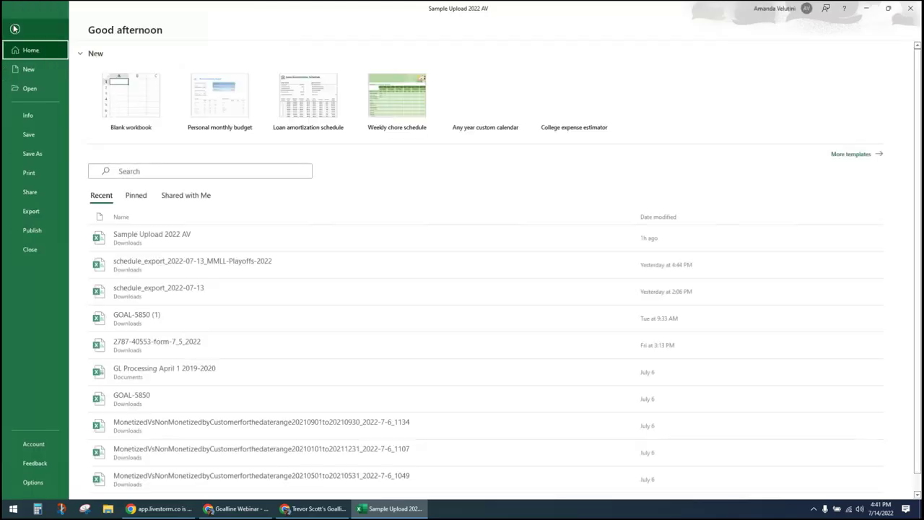
{"action": "left_click", "coordinate": [42, 155]}
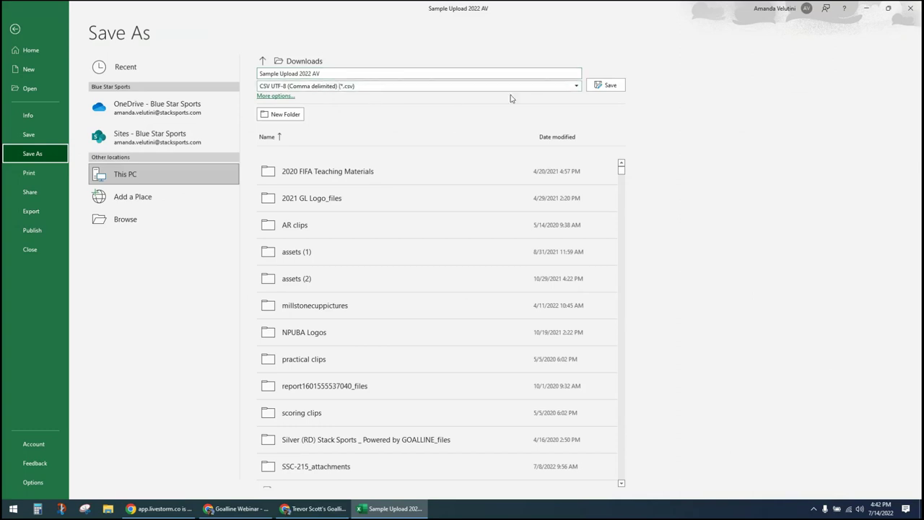
{"action": "left_click", "coordinate": [572, 88]}
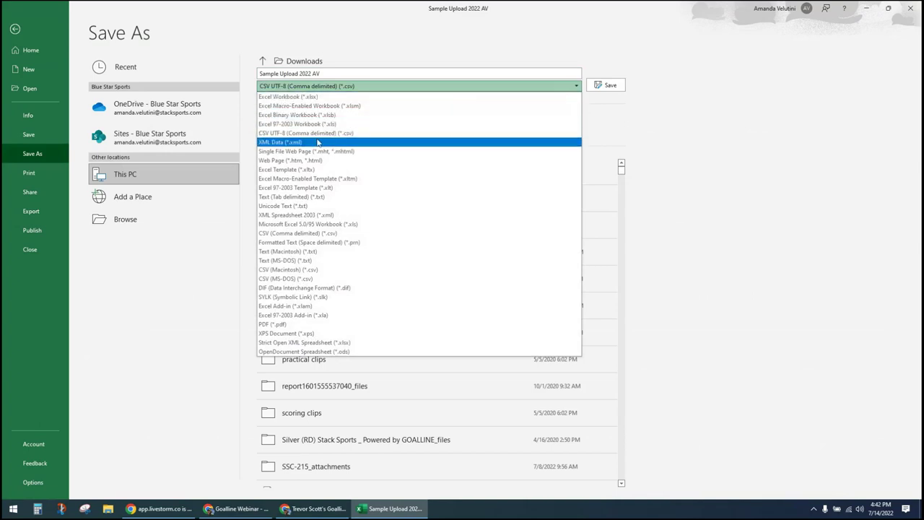
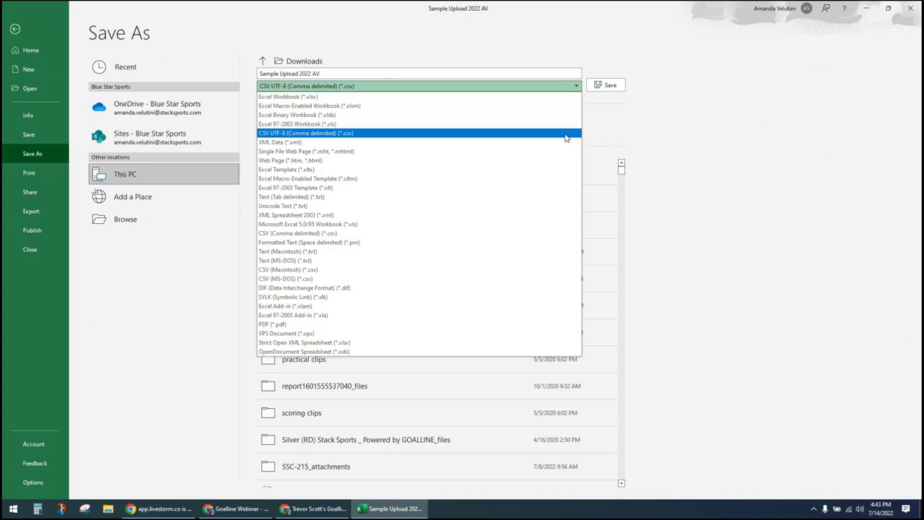
{"action": "left_click", "coordinate": [567, 135]}
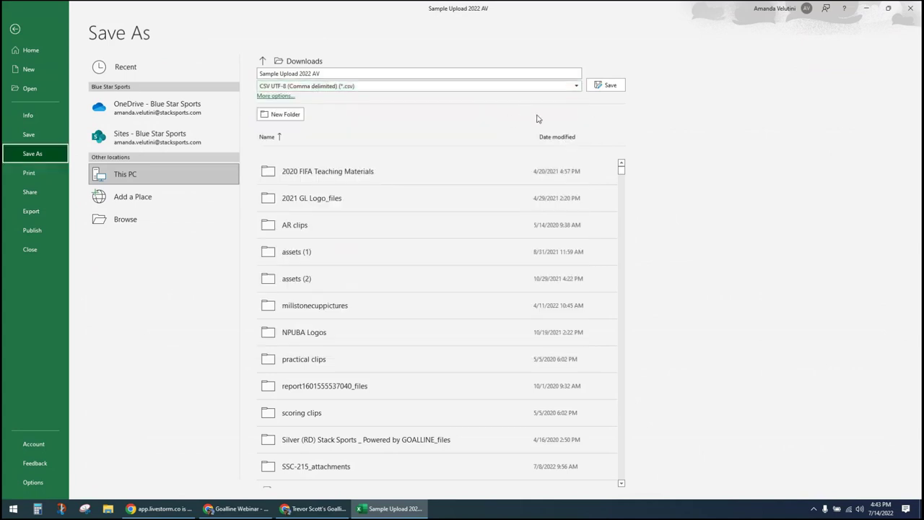
{"action": "left_click", "coordinate": [606, 85]}
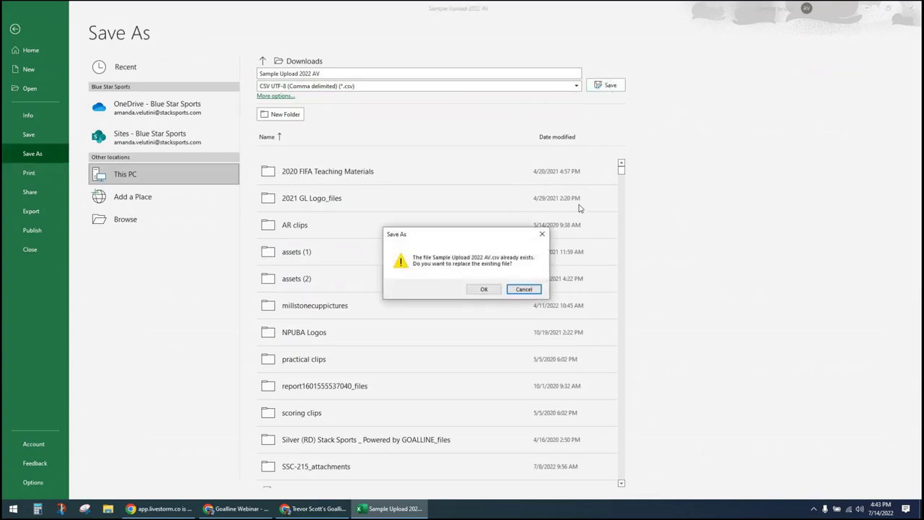
{"action": "left_click", "coordinate": [486, 290]}
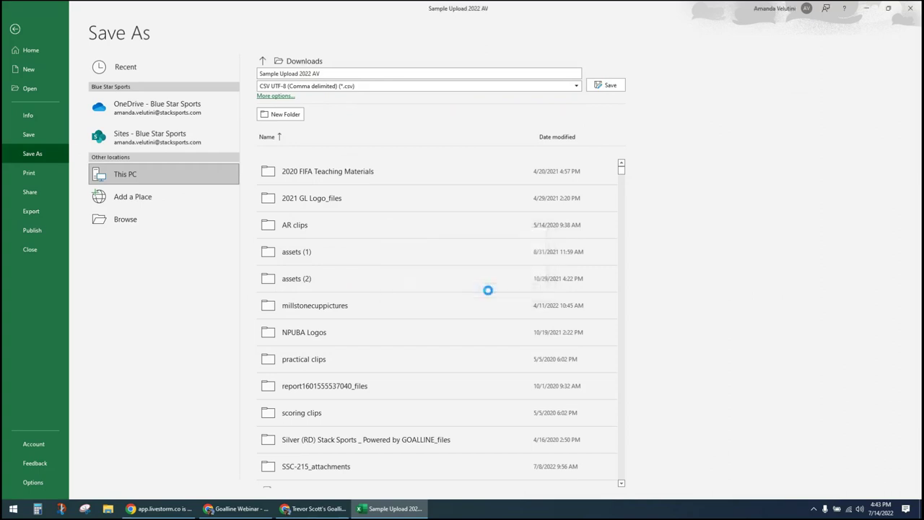
{"action": "left_click", "coordinate": [679, 287]}
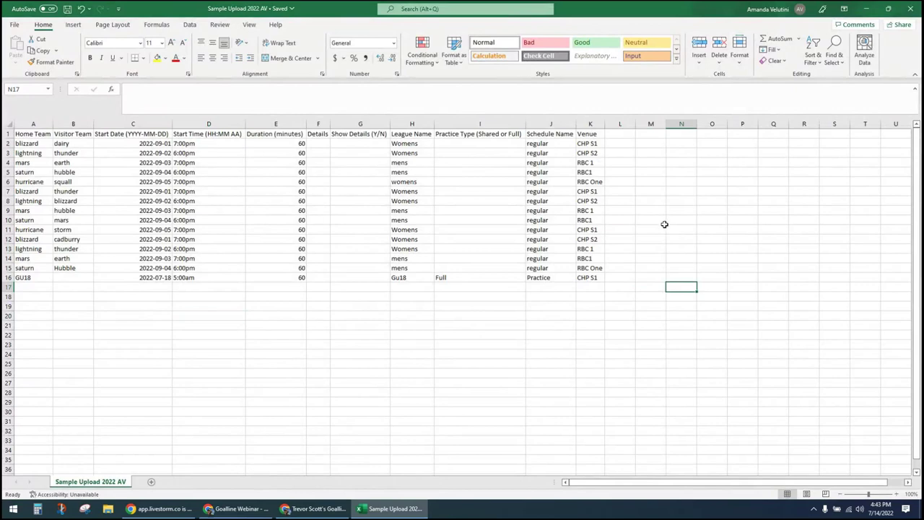
Switch to the Goalline site in the browser and upload the Sample Upload 2022 AV file to the league schedule import.
{"action": "left_click", "coordinate": [866, 12]}
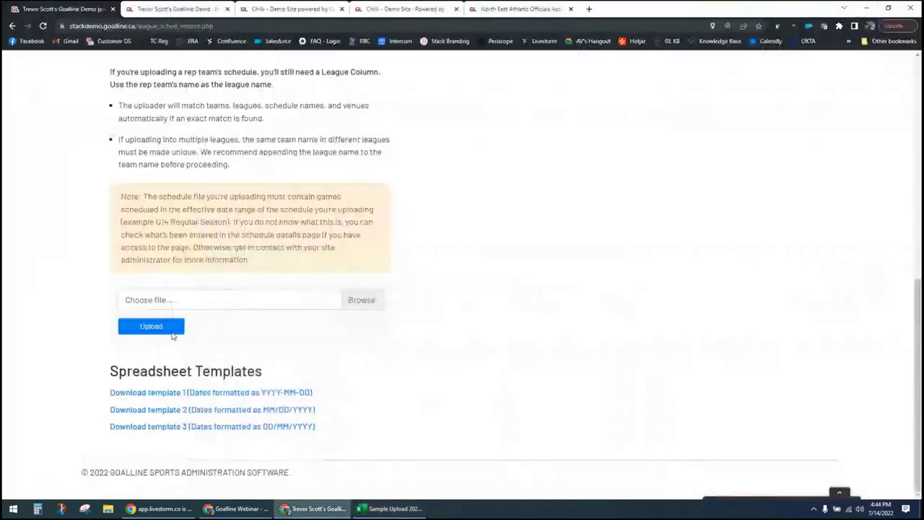
{"action": "left_click", "coordinate": [365, 300]}
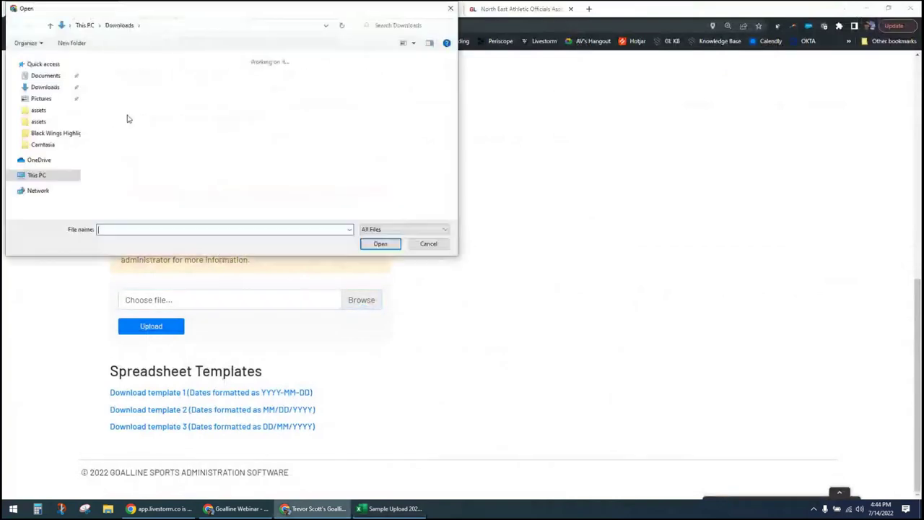
{"action": "double_click", "coordinate": [112, 90]}
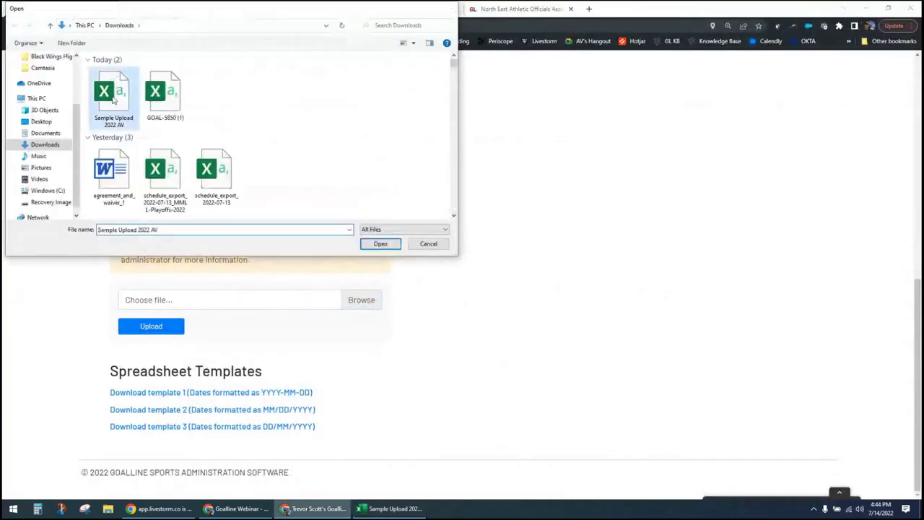
{"action": "left_click", "coordinate": [142, 327]}
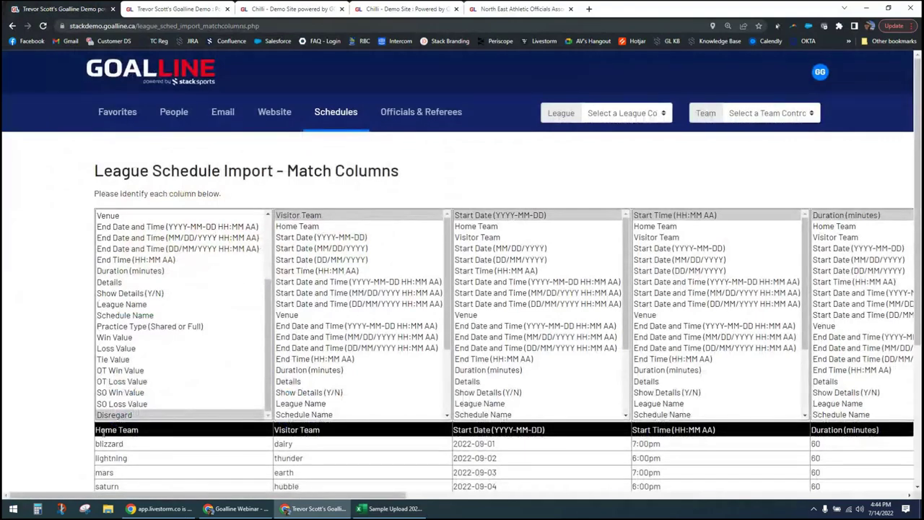
{"action": "scroll", "coordinate": [58, 401], "scroll_direction": "down", "scroll_amount": 1}
{"action": "scroll", "coordinate": [58, 401], "scroll_direction": "down", "scroll_amount": 1}
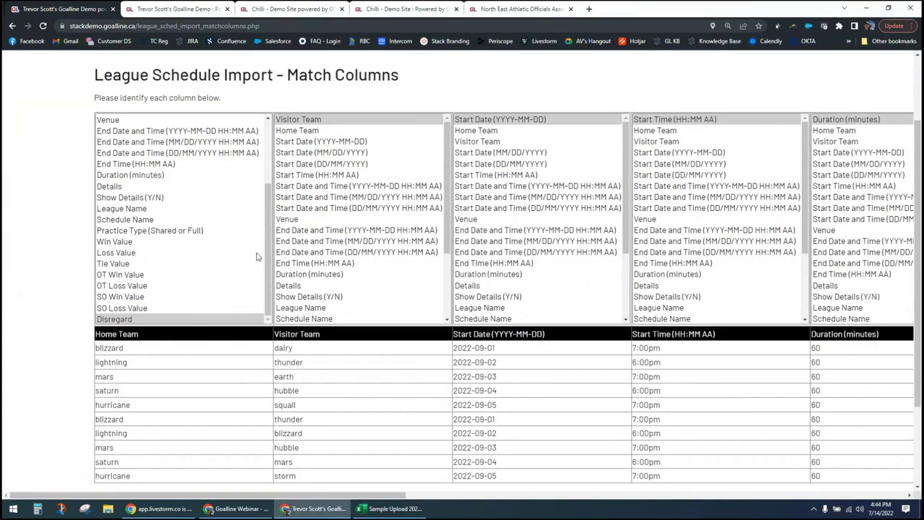
Match the first import column to Home Team.
{"action": "left_click_drag", "start_coordinate": [267, 254], "coordinate": [279, 315]}
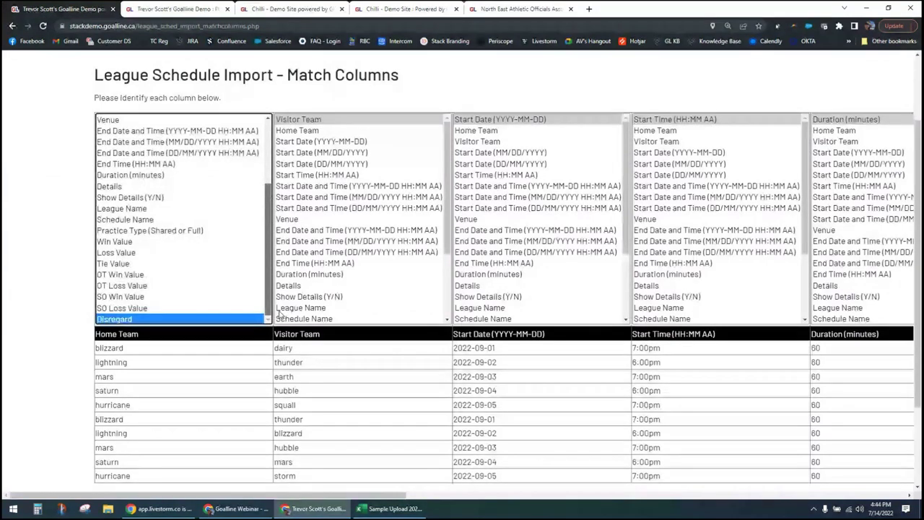
{"action": "scroll", "coordinate": [180, 217], "scroll_direction": "up", "scroll_amount": 3}
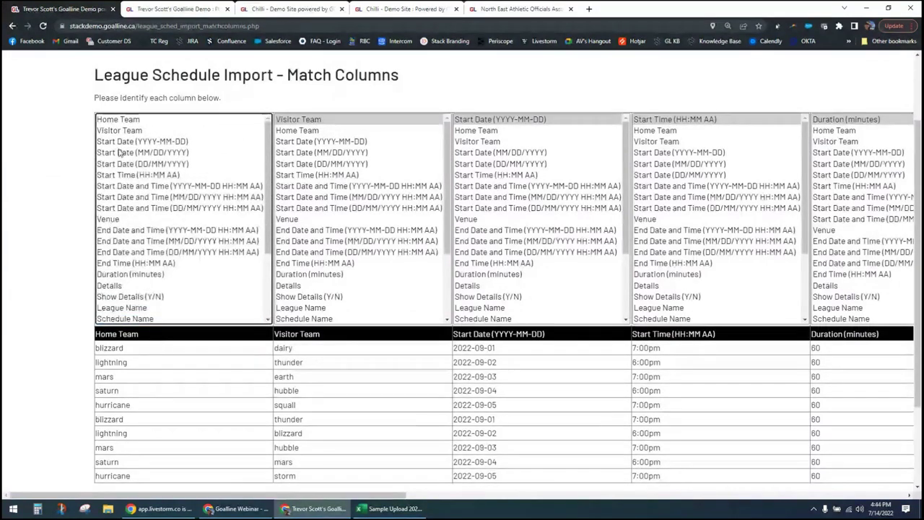
{"action": "left_click", "coordinate": [128, 120]}
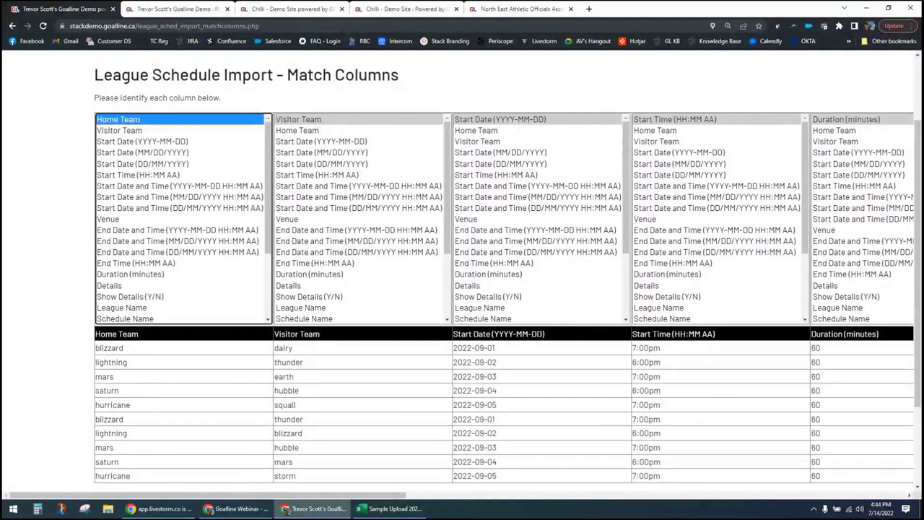
Set both the Details column and the Show Details (Y/N) column to Disregard.
{"action": "left_click_drag", "start_coordinate": [372, 498], "coordinate": [544, 513]}
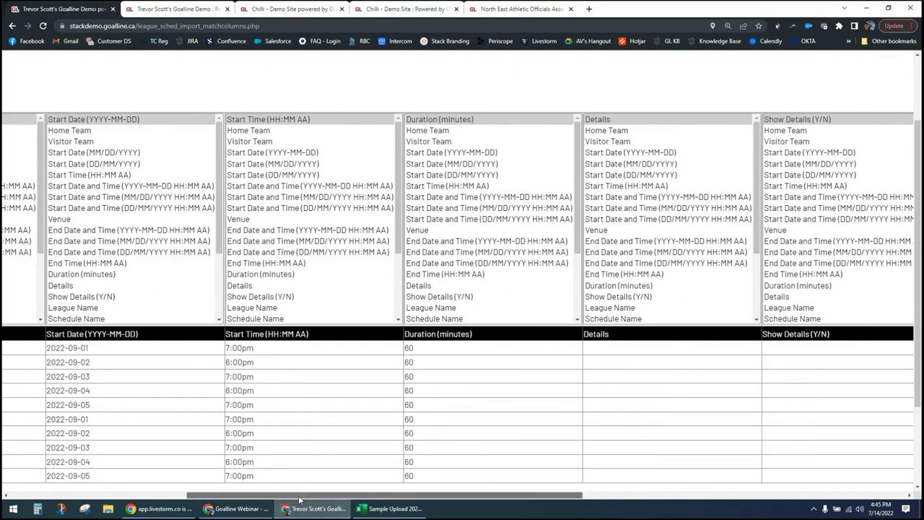
{"action": "left_click_drag", "start_coordinate": [300, 498], "coordinate": [410, 501]}
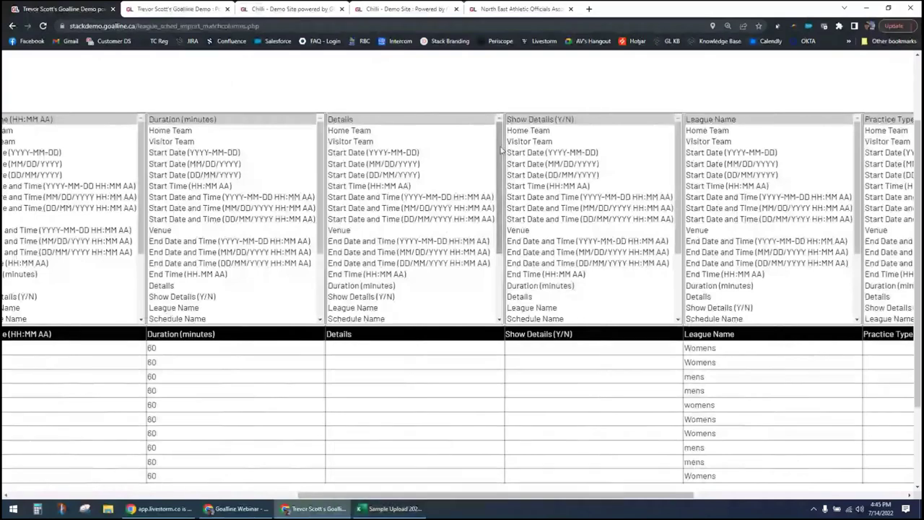
{"action": "left_click_drag", "start_coordinate": [501, 148], "coordinate": [505, 235]}
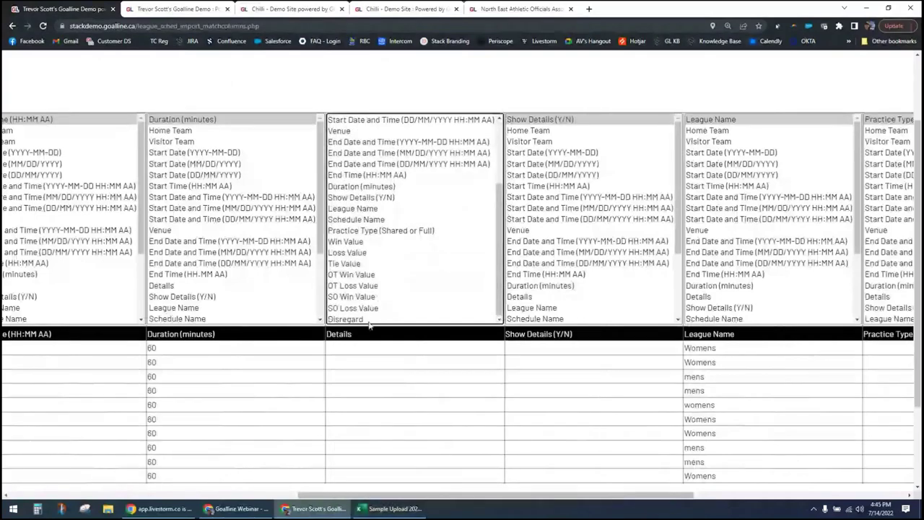
{"action": "left_click_drag", "start_coordinate": [677, 174], "coordinate": [677, 238]}
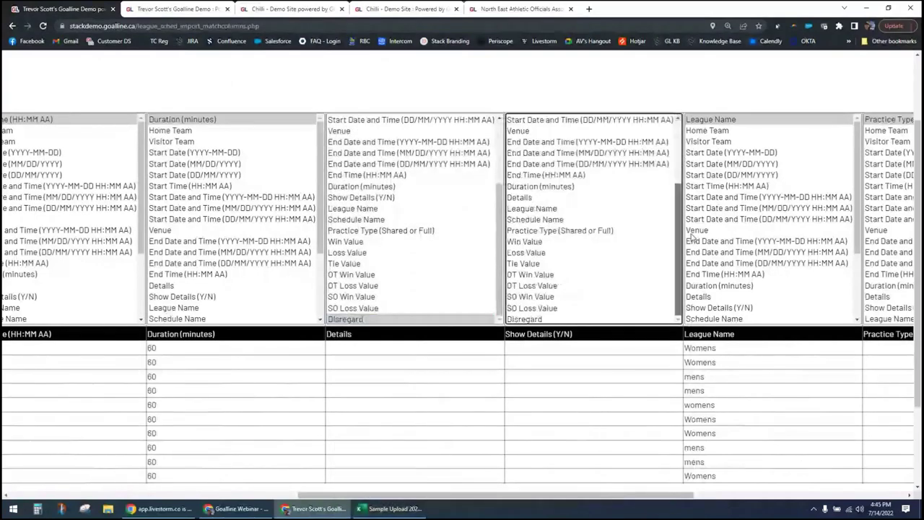
{"action": "left_click", "coordinate": [557, 320]}
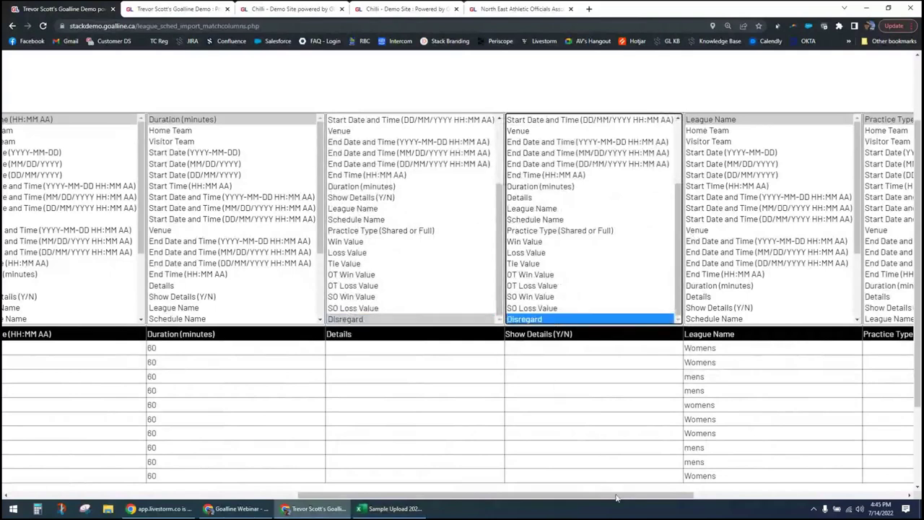
Select League Name for the league column and Practice Type (Shared or Full) for the practice type column.
{"action": "left_click_drag", "start_coordinate": [617, 498], "coordinate": [798, 501]}
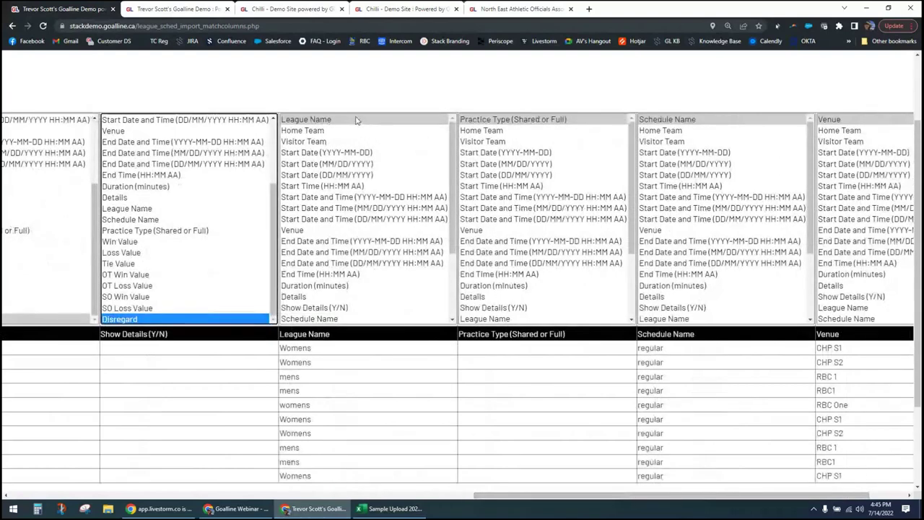
{"action": "left_click", "coordinate": [355, 120]}
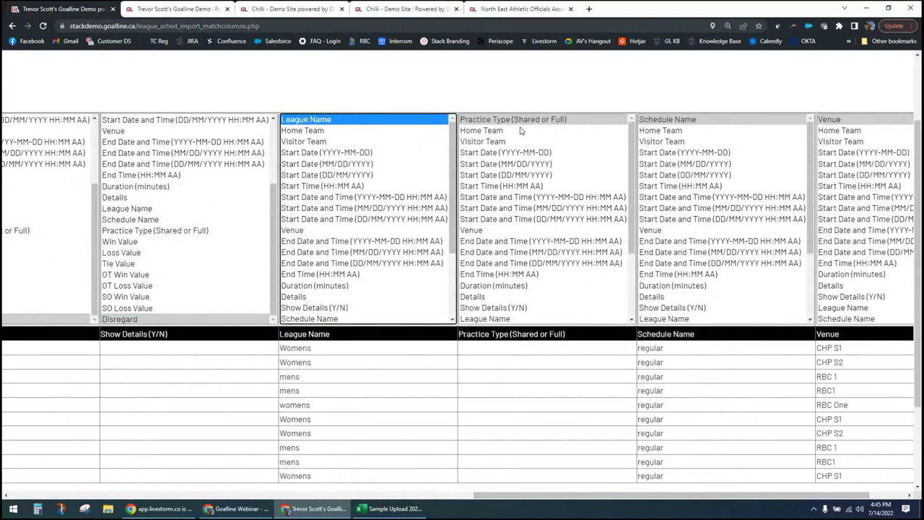
{"action": "left_click", "coordinate": [635, 152]}
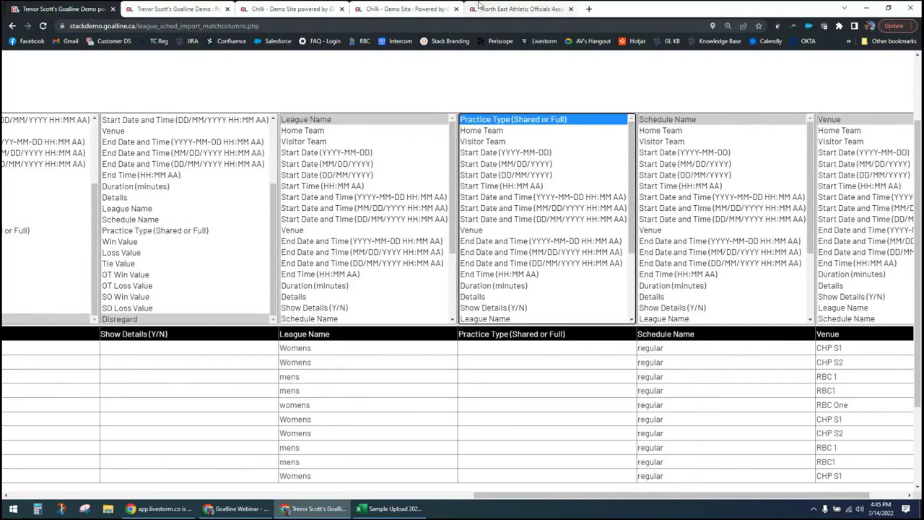
Switch to the North East Athletic Officials site, enlarge the page to 125%, and open its Upload Schedule File page.
{"action": "left_click", "coordinate": [503, 10]}
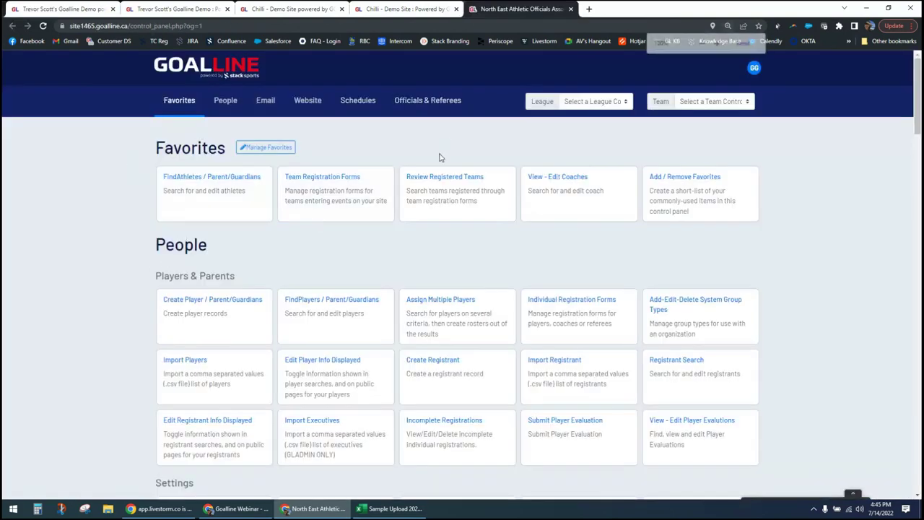
{"action": "key", "text": "ctrl+plus"}
{"action": "key", "text": "ctrl+plus"}
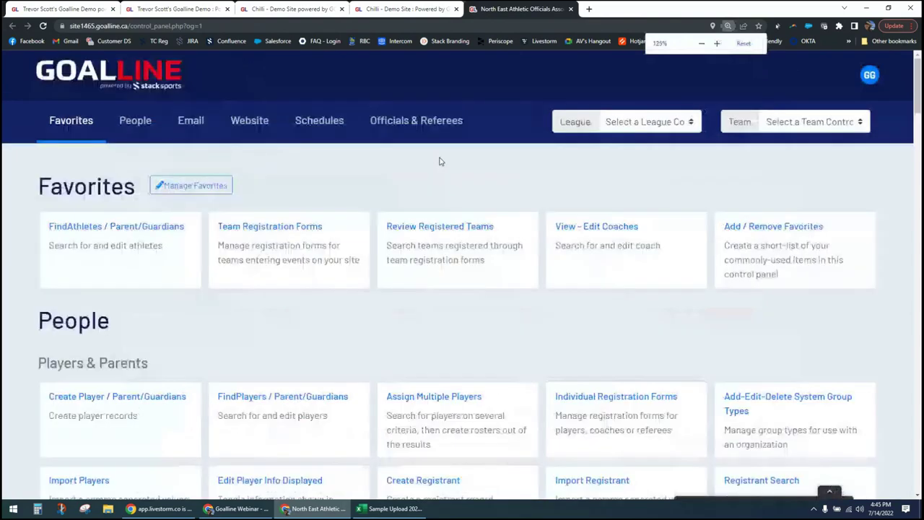
{"action": "scroll", "coordinate": [164, 358], "scroll_direction": "down", "scroll_amount": 10}
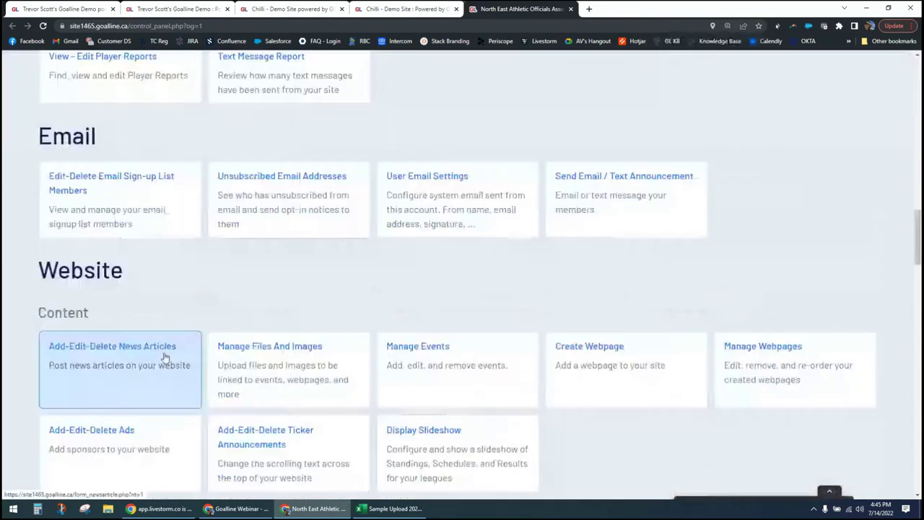
{"action": "scroll", "coordinate": [245, 272], "scroll_direction": "down", "scroll_amount": 4}
{"action": "scroll", "coordinate": [246, 272], "scroll_direction": "up", "scroll_amount": 2}
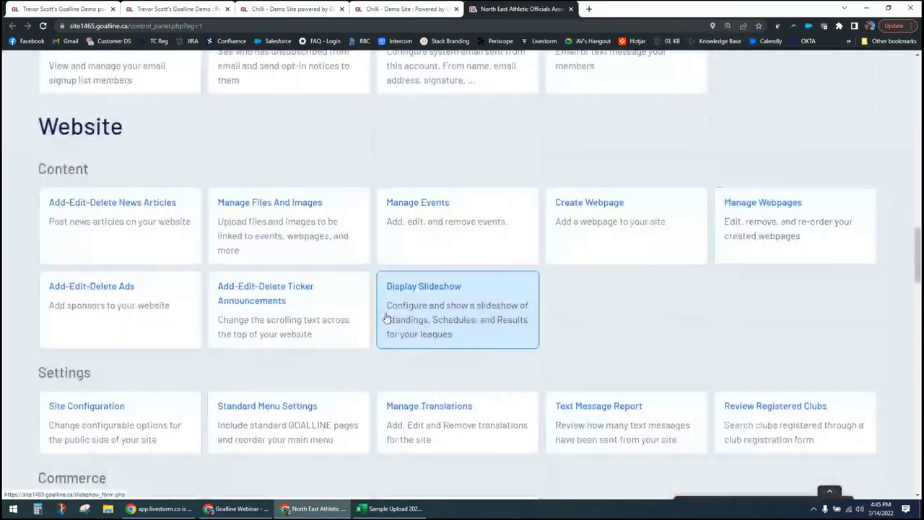
{"action": "scroll", "coordinate": [187, 283], "scroll_direction": "up", "scroll_amount": 1}
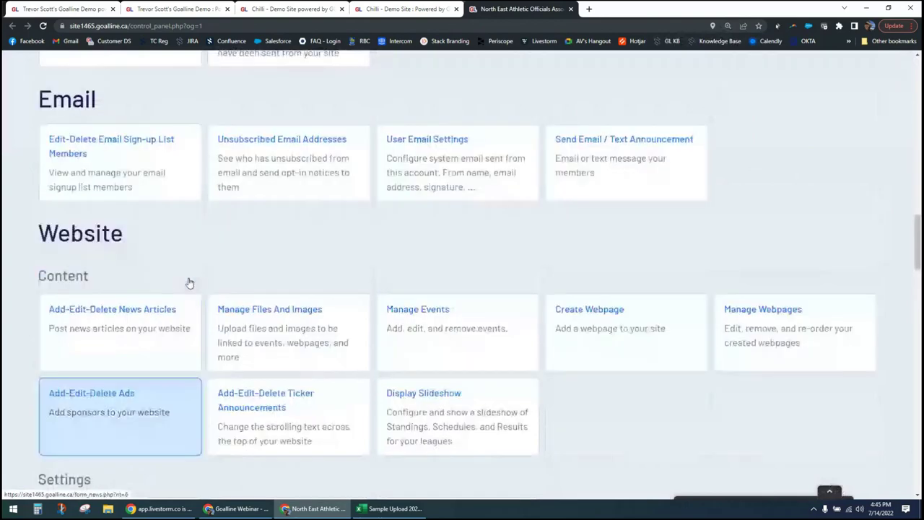
{"action": "scroll", "coordinate": [189, 282], "scroll_direction": "down", "scroll_amount": 8}
{"action": "scroll", "coordinate": [189, 282], "scroll_direction": "down", "scroll_amount": 2}
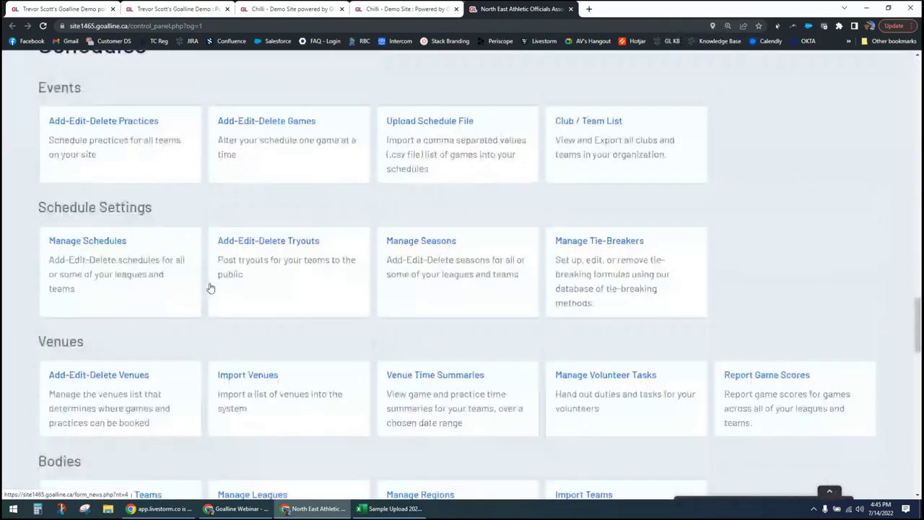
{"action": "scroll", "coordinate": [210, 288], "scroll_direction": "down", "scroll_amount": 1}
{"action": "left_click", "coordinate": [477, 107]}
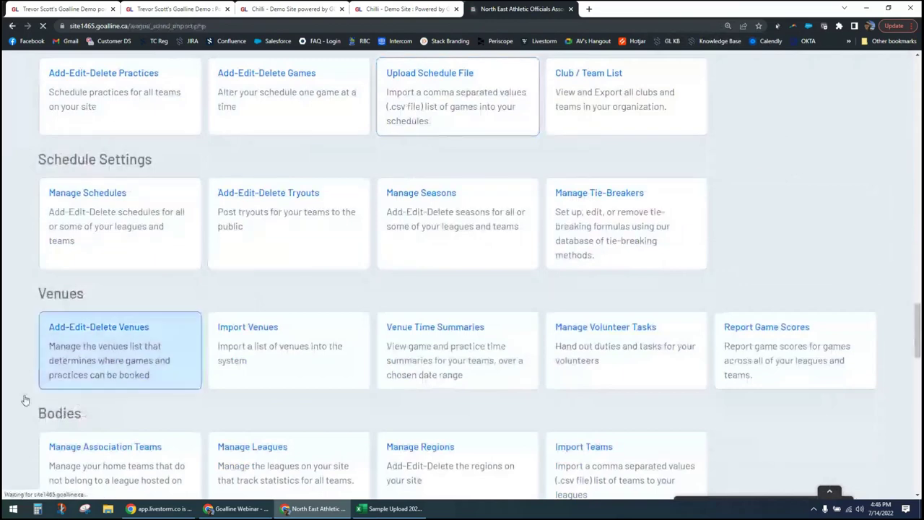
Choose the schedule file from the Downloads folder and upload it to the site.
{"action": "scroll", "coordinate": [65, 409], "scroll_direction": "down", "scroll_amount": 5}
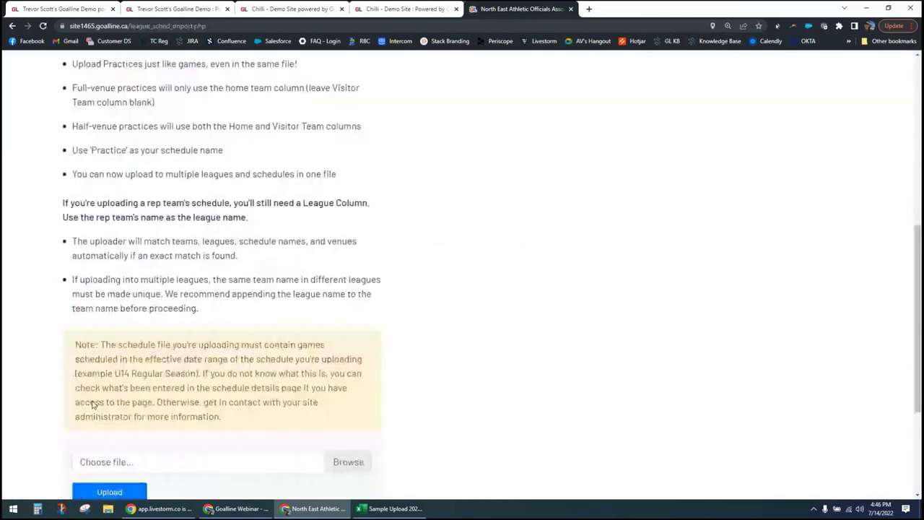
{"action": "scroll", "coordinate": [359, 322], "scroll_direction": "down", "scroll_amount": 2}
{"action": "left_click", "coordinate": [348, 336]}
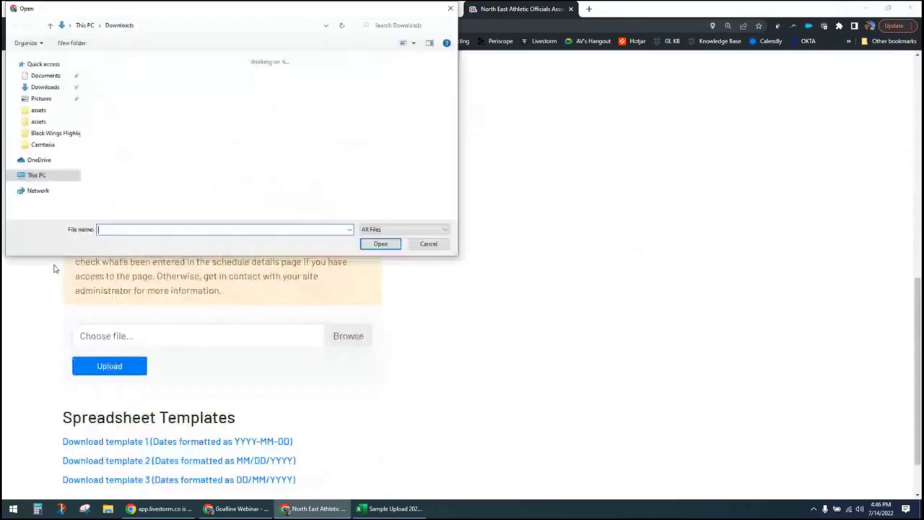
{"action": "double_click", "coordinate": [114, 92]}
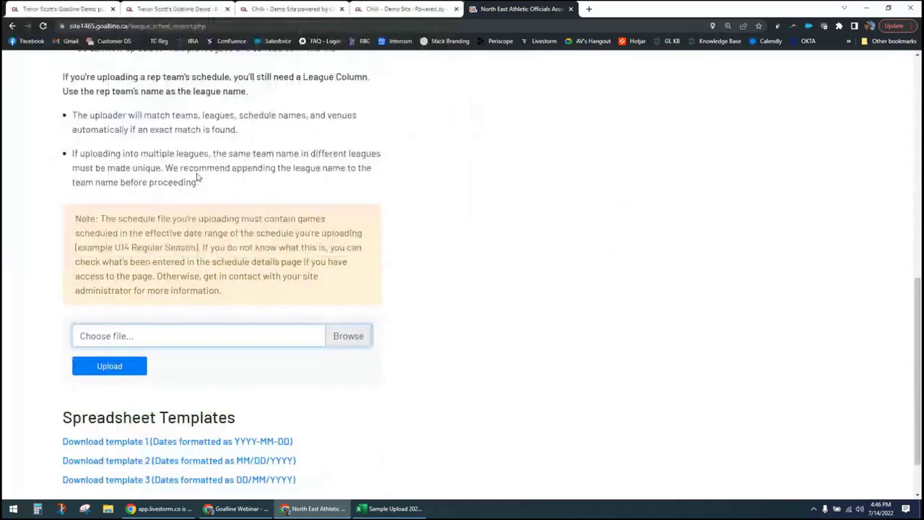
{"action": "left_click", "coordinate": [110, 366]}
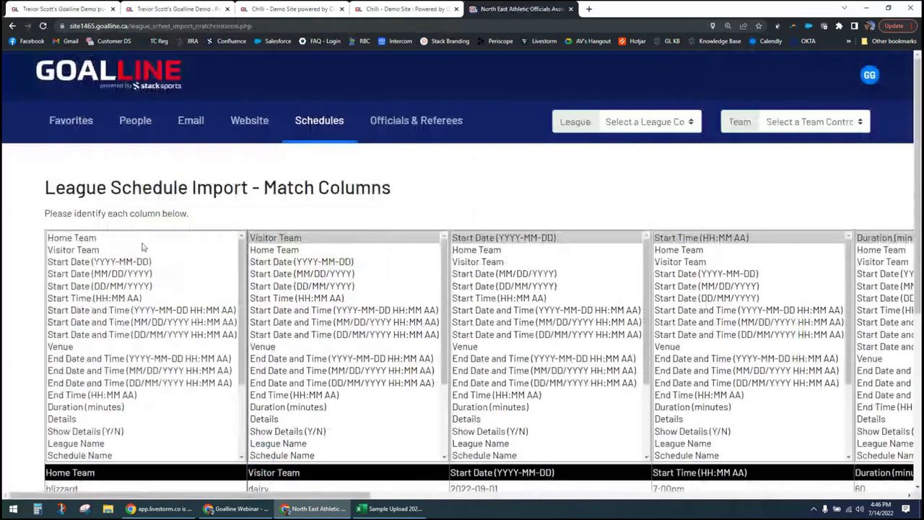
Mark the empty Details and Show Details (Y/N) columns of the uploaded file as Disregard.
{"action": "left_click_drag", "start_coordinate": [332, 498], "coordinate": [687, 495]}
{"action": "scroll", "coordinate": [323, 361], "scroll_direction": "down", "scroll_amount": 1}
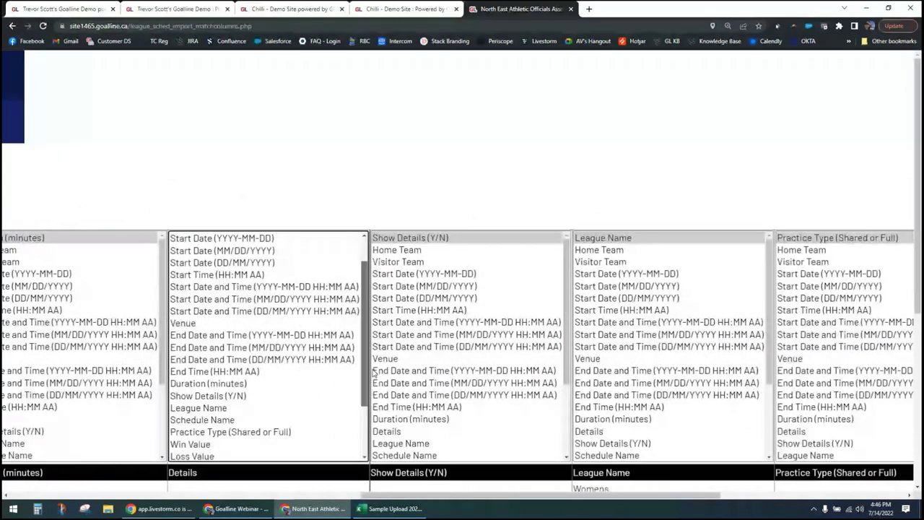
{"action": "key", "text": "End"}
{"action": "scroll", "coordinate": [454, 375], "scroll_direction": "down", "scroll_amount": 3}
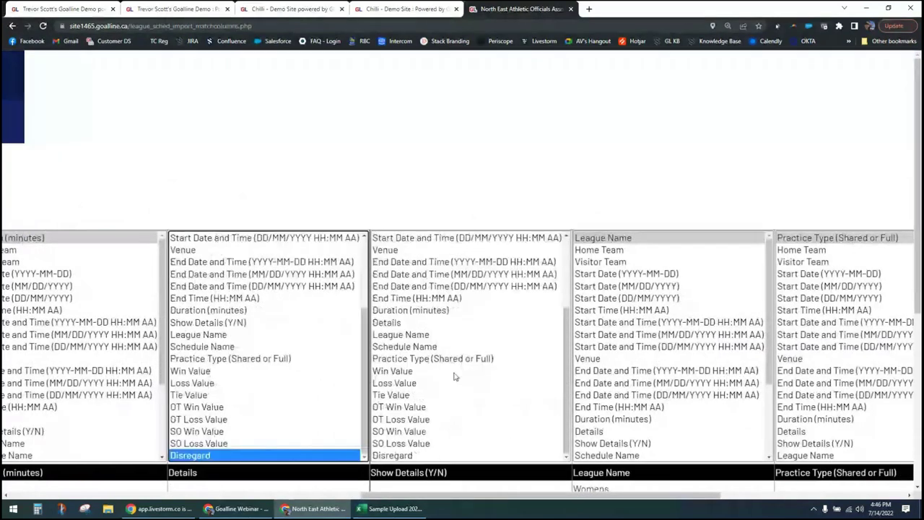
{"action": "key", "text": "Tab"}
{"action": "key", "text": "End"}
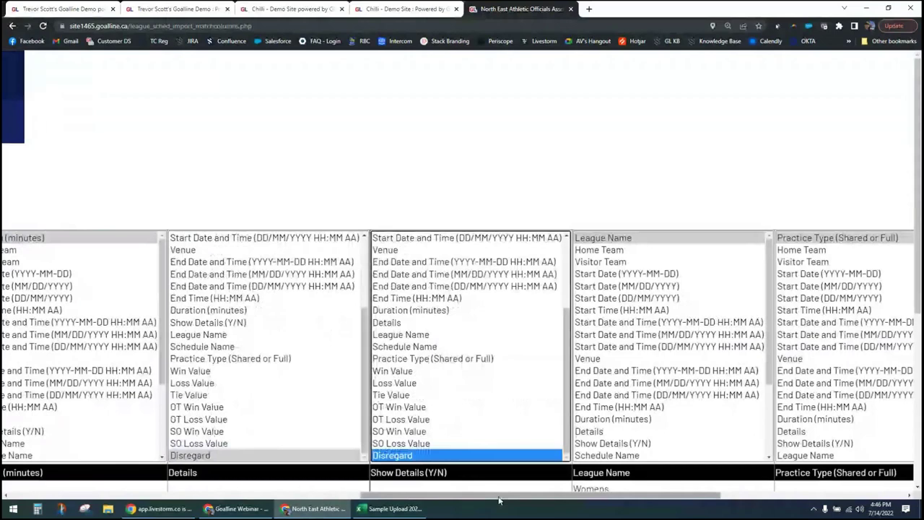
Select Schedule Name for the schedule column and Venue for the venue column.
{"action": "left_click_drag", "start_coordinate": [498, 500], "coordinate": [676, 498]}
{"action": "scroll", "coordinate": [650, 433], "scroll_direction": "down", "scroll_amount": 2}
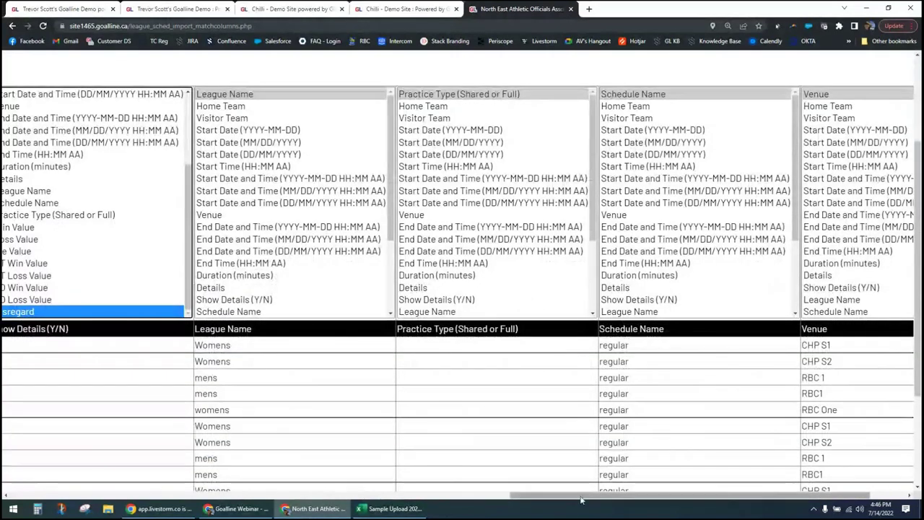
{"action": "left_click_drag", "start_coordinate": [581, 500], "coordinate": [617, 498]}
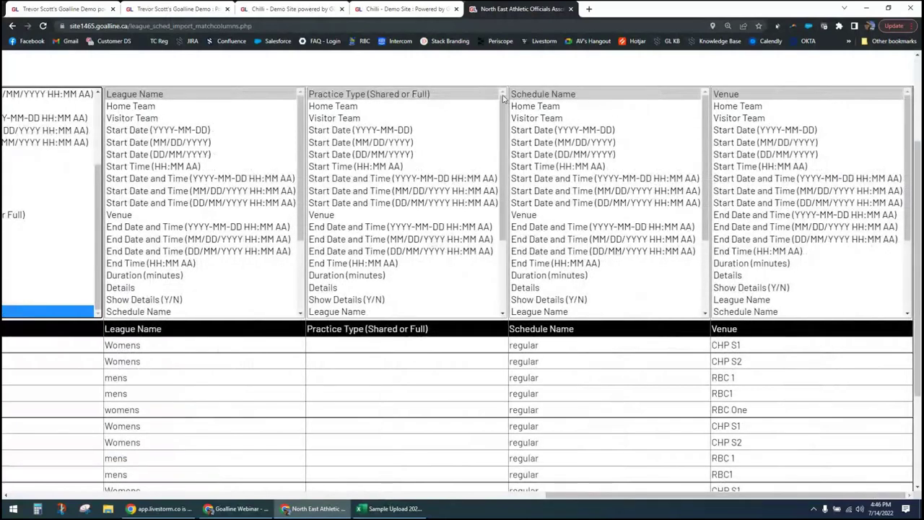
{"action": "left_click", "coordinate": [551, 94]}
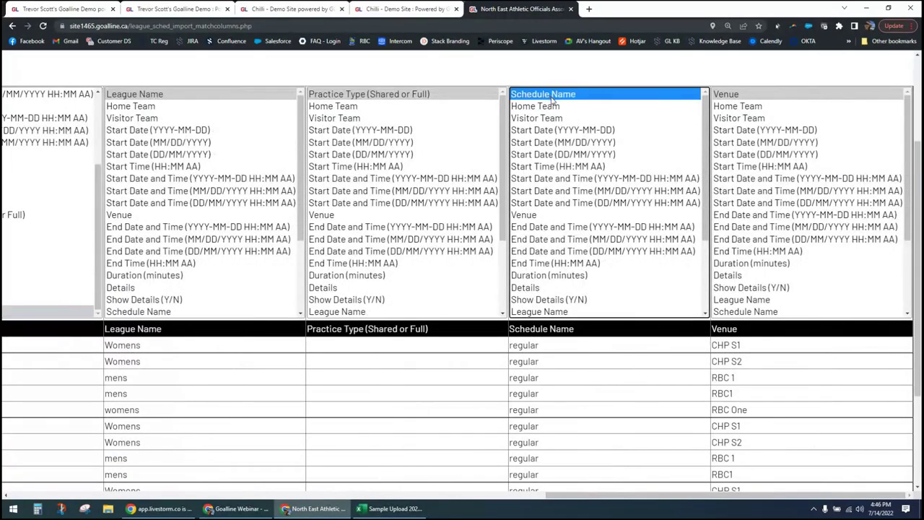
{"action": "mouse_move", "coordinate": [706, 187]}
{"action": "left_mouse_down"}
{"action": "mouse_move", "coordinate": [706, 250]}
{"action": "mouse_move", "coordinate": [704, 188]}
{"action": "left_mouse_up"}
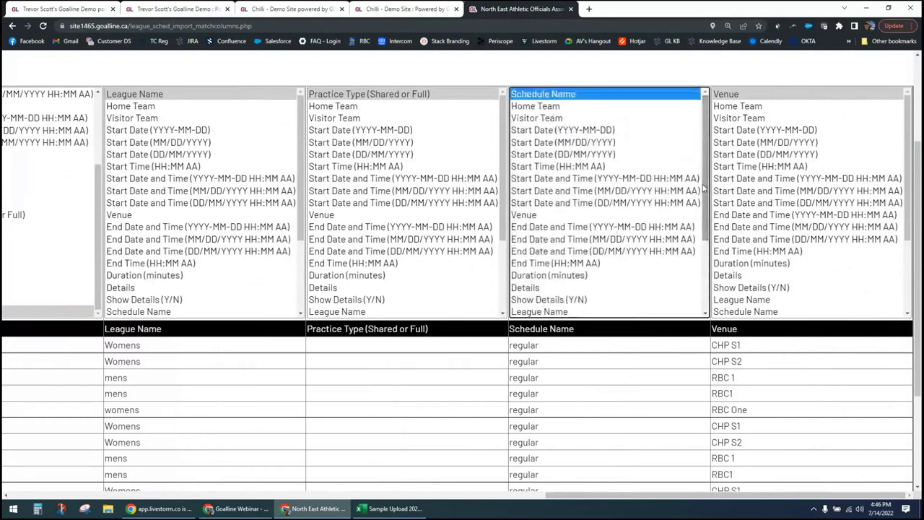
{"action": "scroll", "coordinate": [652, 406], "scroll_direction": "down", "scroll_amount": 2}
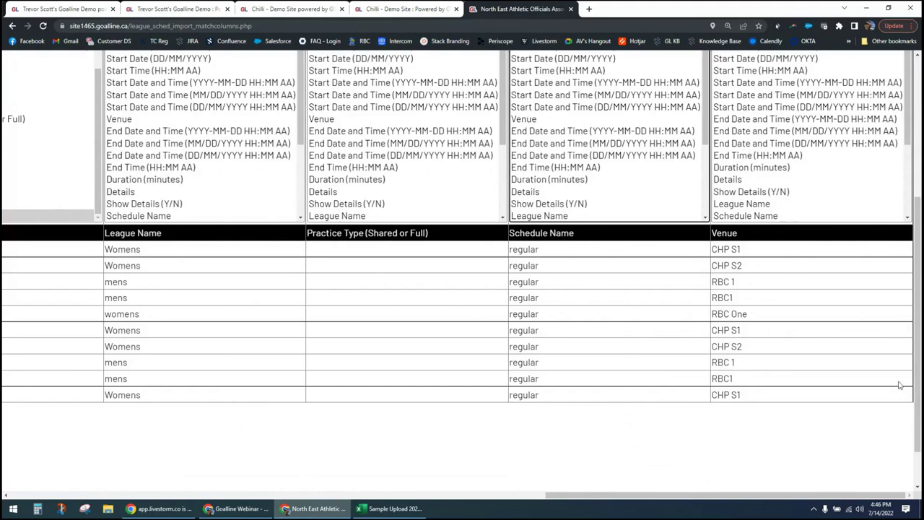
{"action": "scroll", "coordinate": [896, 412], "scroll_direction": "up", "scroll_amount": 1}
{"action": "scroll", "coordinate": [897, 412], "scroll_direction": "up", "scroll_amount": 2}
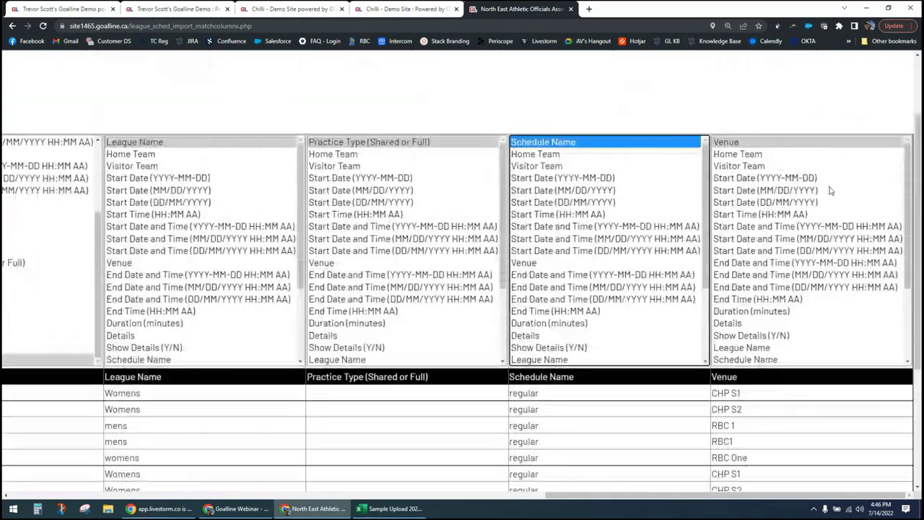
{"action": "key", "text": "Tab"}
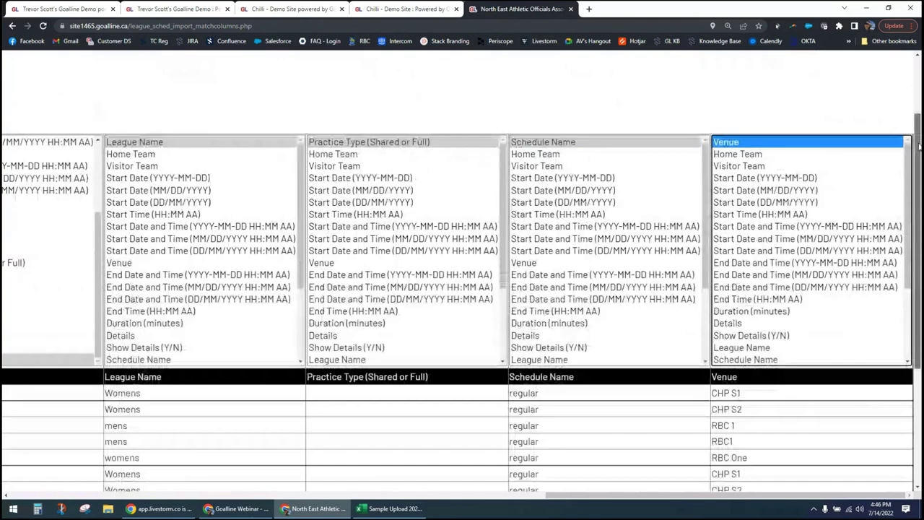
Examine the option for importing the first (highlighted) row beneath the schedule preview.
{"action": "scroll", "coordinate": [919, 146], "scroll_direction": "down", "scroll_amount": 4}
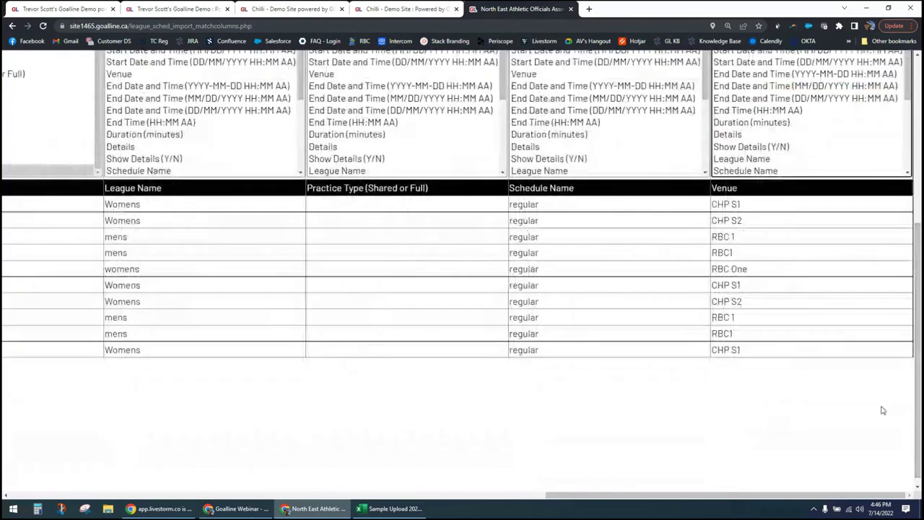
{"action": "left_click_drag", "start_coordinate": [875, 497], "coordinate": [10, 390]}
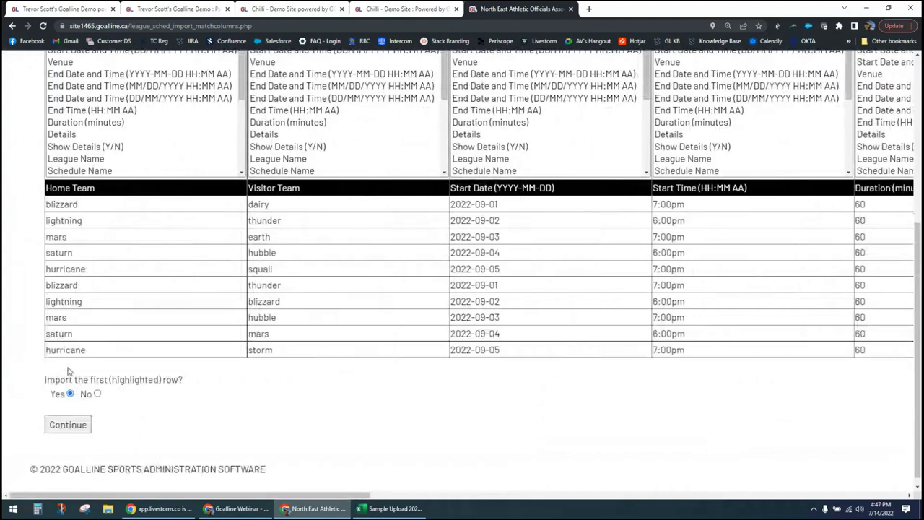
{"action": "left_click_drag", "start_coordinate": [55, 379], "coordinate": [183, 380]}
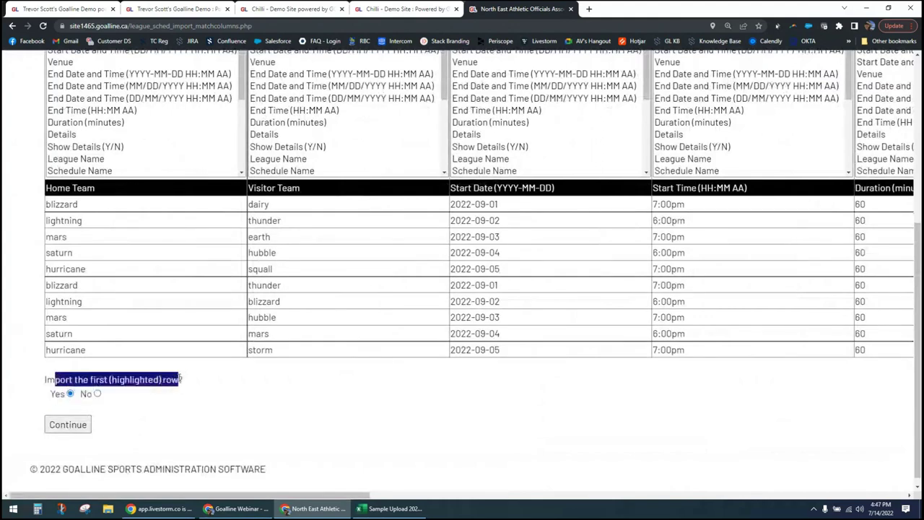
Exclude the first (highlighted) row from the import and submit the column matches.
{"action": "left_click", "coordinate": [209, 381]}
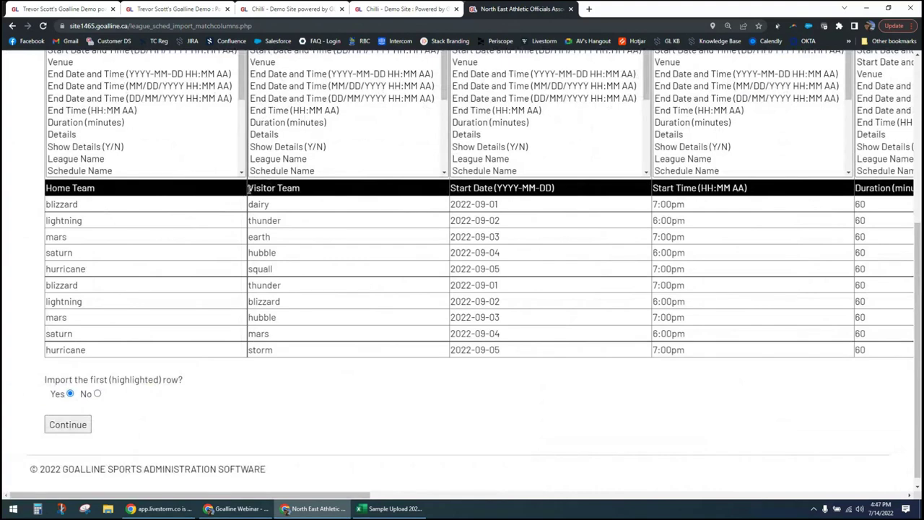
{"action": "left_click", "coordinate": [97, 394]}
{"action": "left_click", "coordinate": [71, 431]}
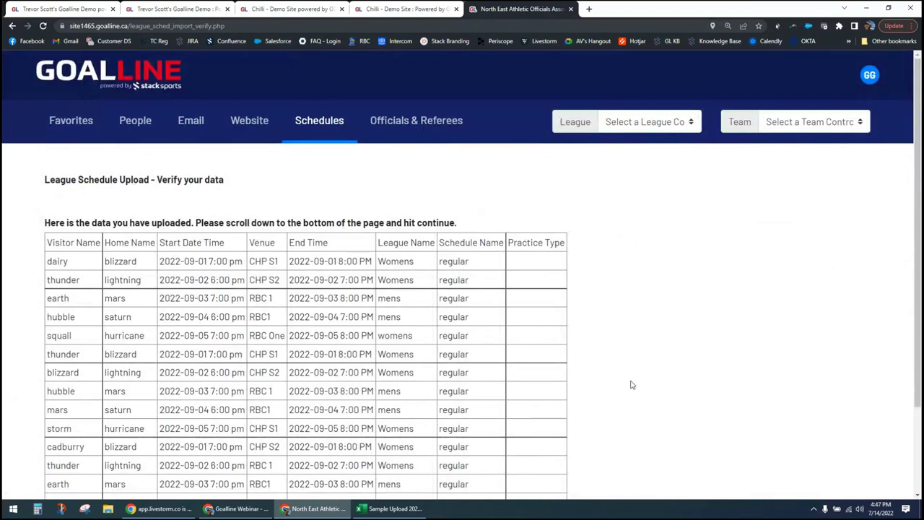
Review the uploaded schedule rows for verification and proceed to league matching.
{"action": "scroll", "coordinate": [630, 384], "scroll_direction": "down", "scroll_amount": 1}
{"action": "scroll", "coordinate": [630, 385], "scroll_direction": "down", "scroll_amount": 3}
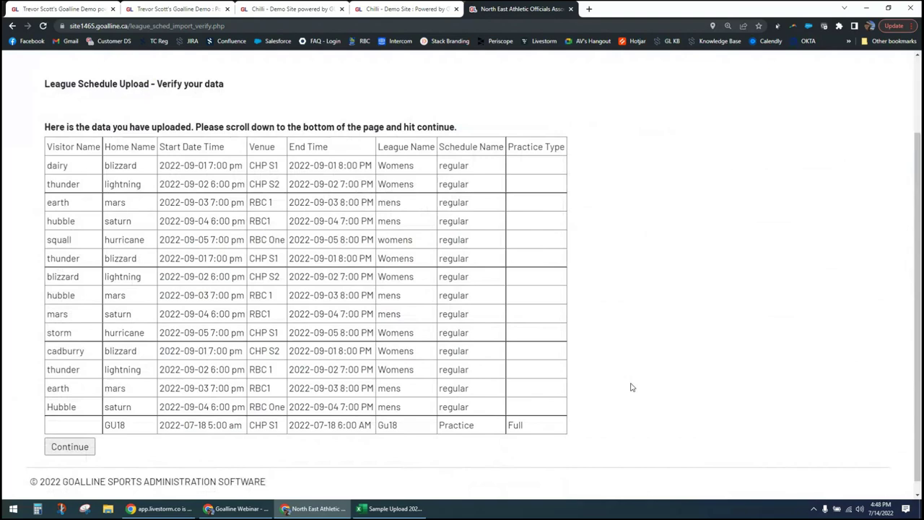
{"action": "scroll", "coordinate": [630, 388], "scroll_direction": "up", "scroll_amount": 2}
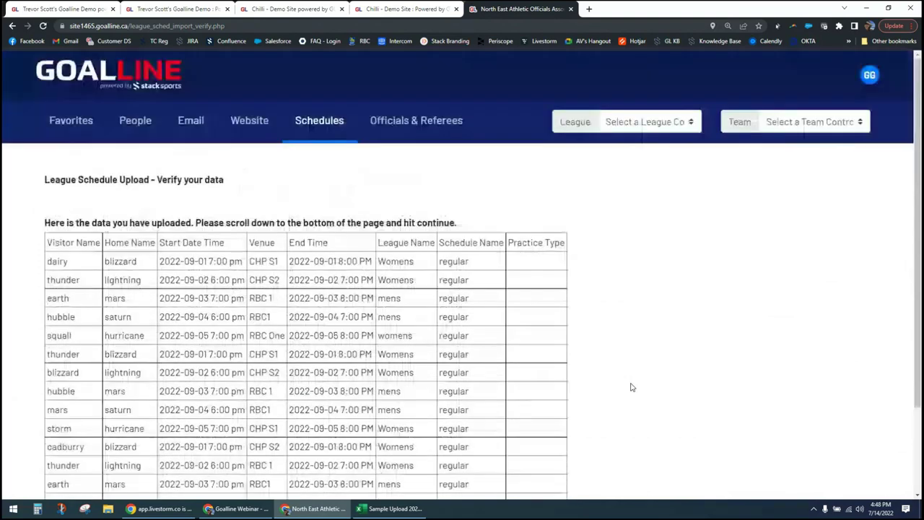
{"action": "scroll", "coordinate": [630, 388], "scroll_direction": "down", "scroll_amount": 1}
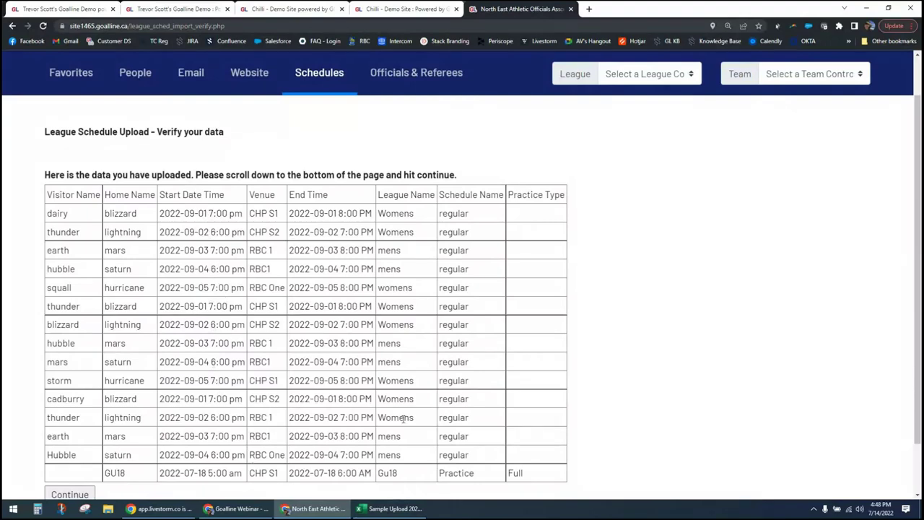
{"action": "scroll", "coordinate": [625, 351], "scroll_direction": "down", "scroll_amount": 1}
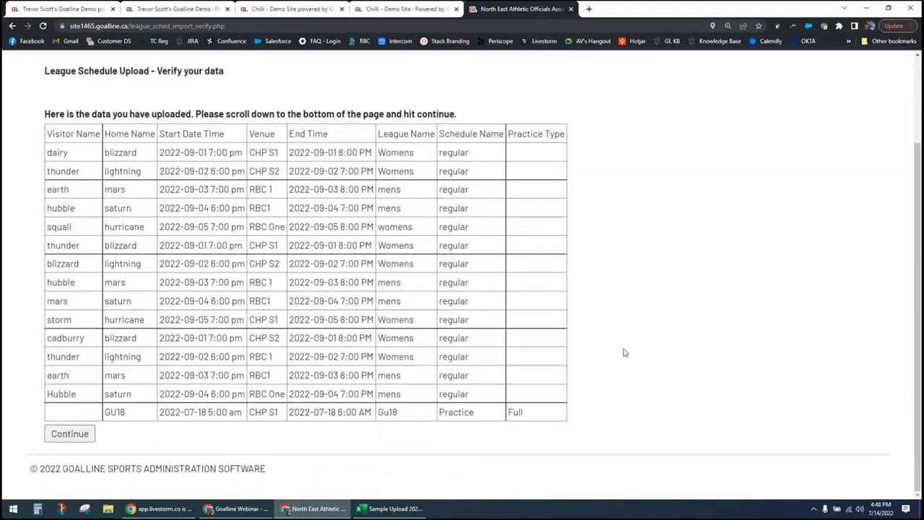
{"action": "left_click", "coordinate": [77, 439]}
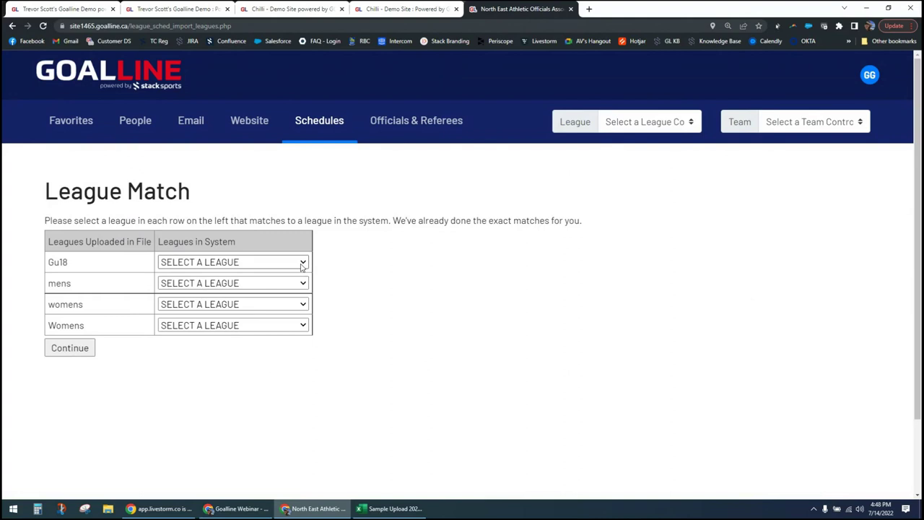
Match the uploaded Gu18 league to Boys 9 Tier 9 and mens to Men - Harbour League.
{"action": "left_click", "coordinate": [302, 264]}
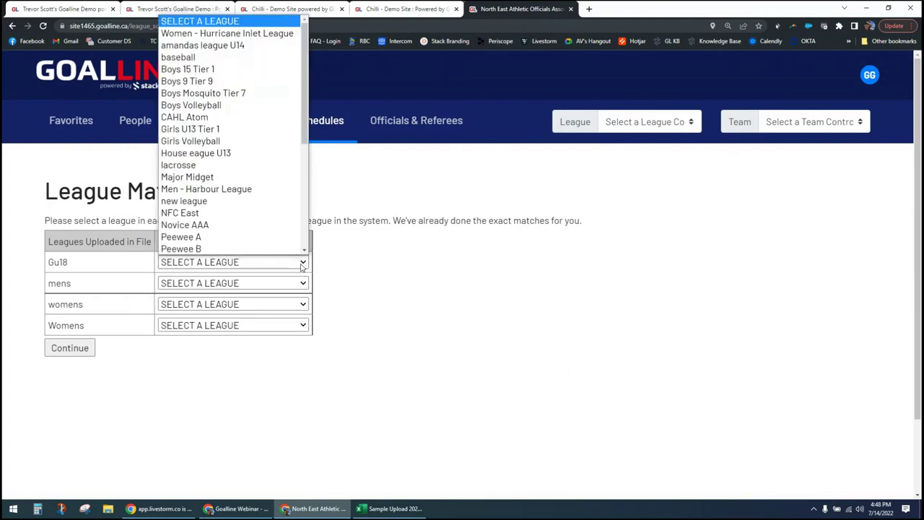
{"action": "left_click", "coordinate": [209, 82]}
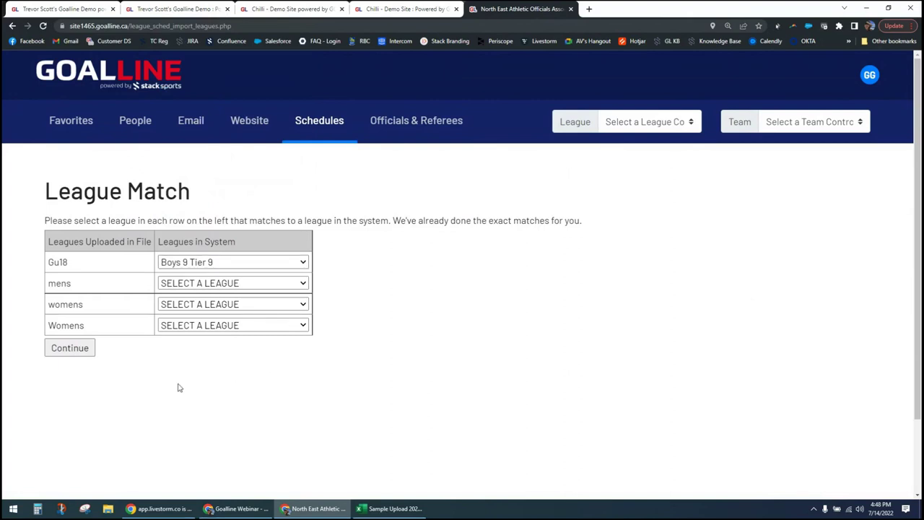
{"action": "left_click", "coordinate": [247, 286]}
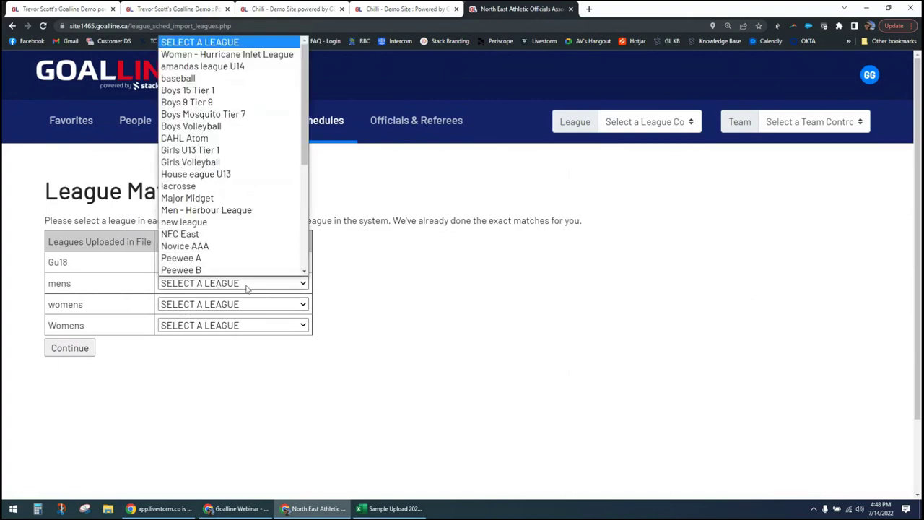
{"action": "left_click", "coordinate": [233, 210]}
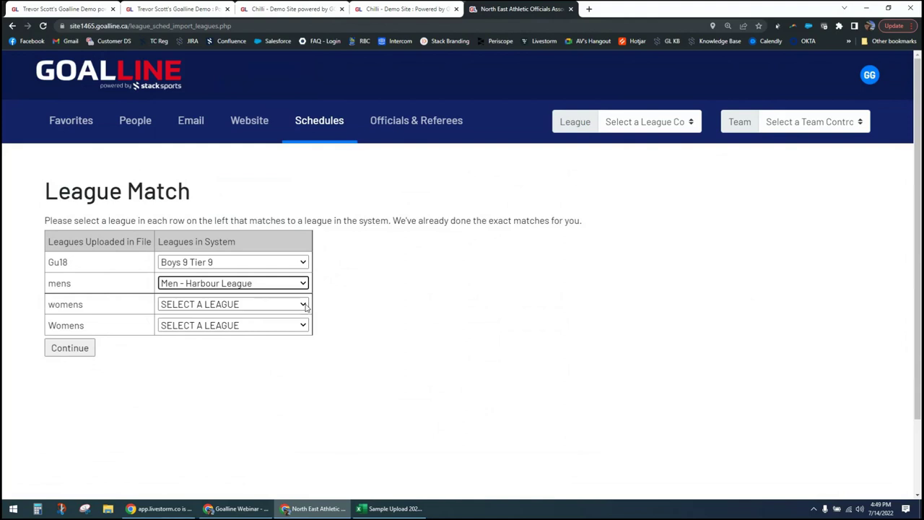
Match both the womens and Womens rows to Women - Hurricane Inlet League.
{"action": "left_click", "coordinate": [304, 304]}
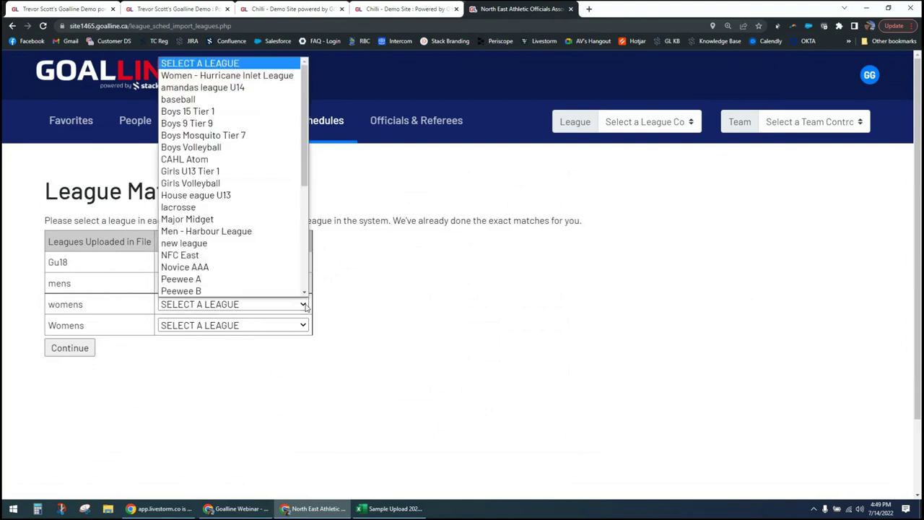
{"action": "left_click", "coordinate": [264, 75]}
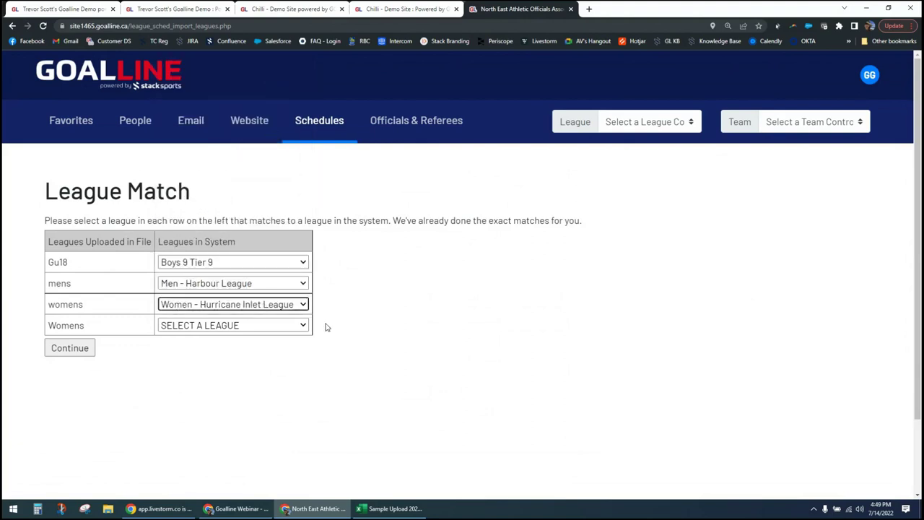
{"action": "left_click", "coordinate": [299, 326]}
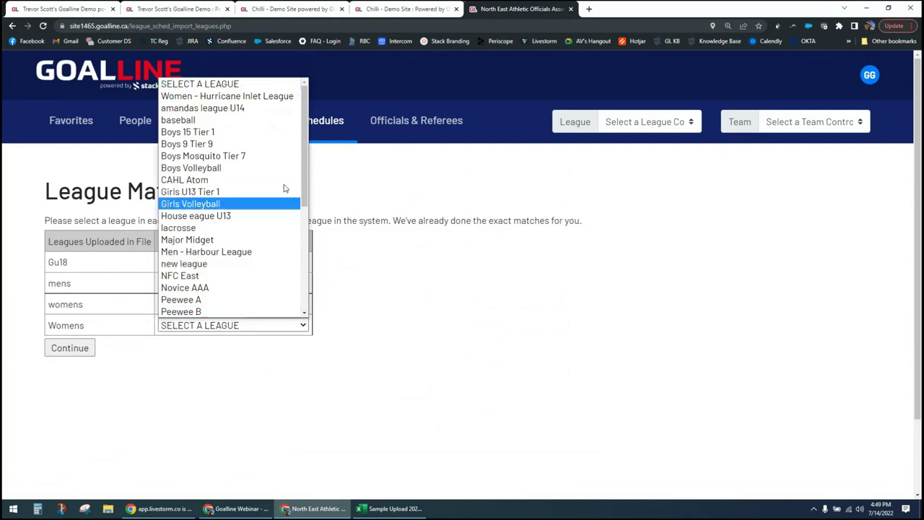
{"action": "left_click", "coordinate": [278, 97]}
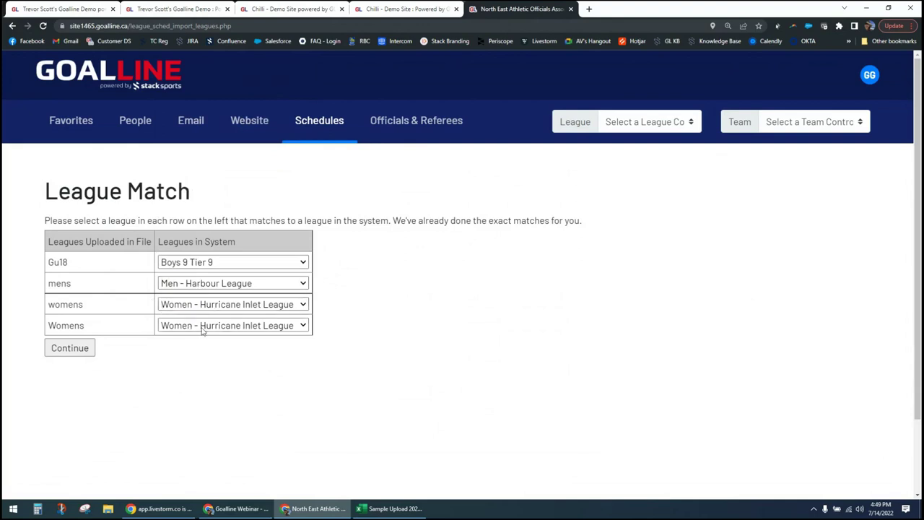
Submit and confirm the league matches, proceeding to team matching.
{"action": "left_click", "coordinate": [61, 349]}
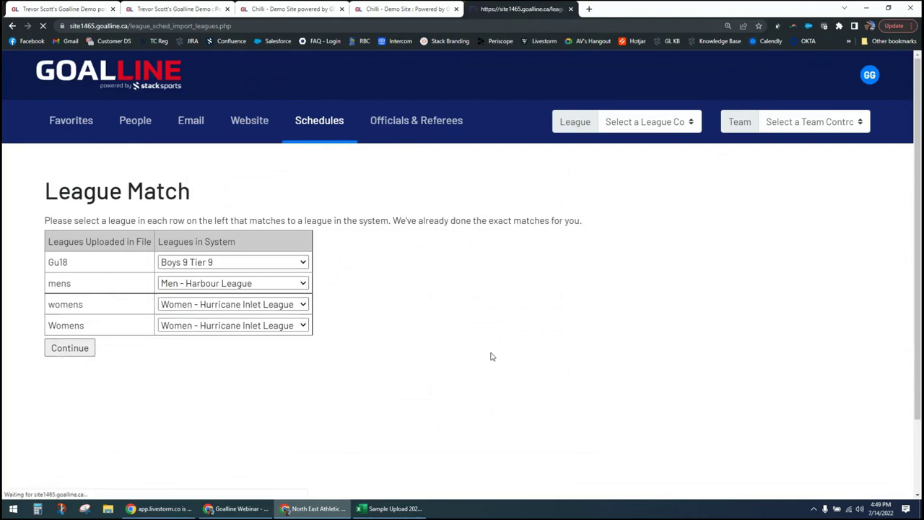
{"action": "left_click", "coordinate": [71, 348]}
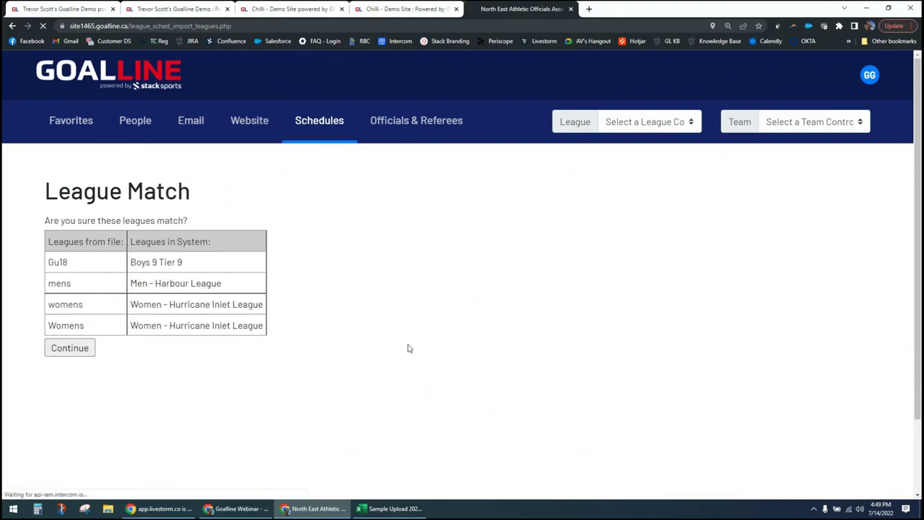
{"action": "left_click", "coordinate": [82, 239]}
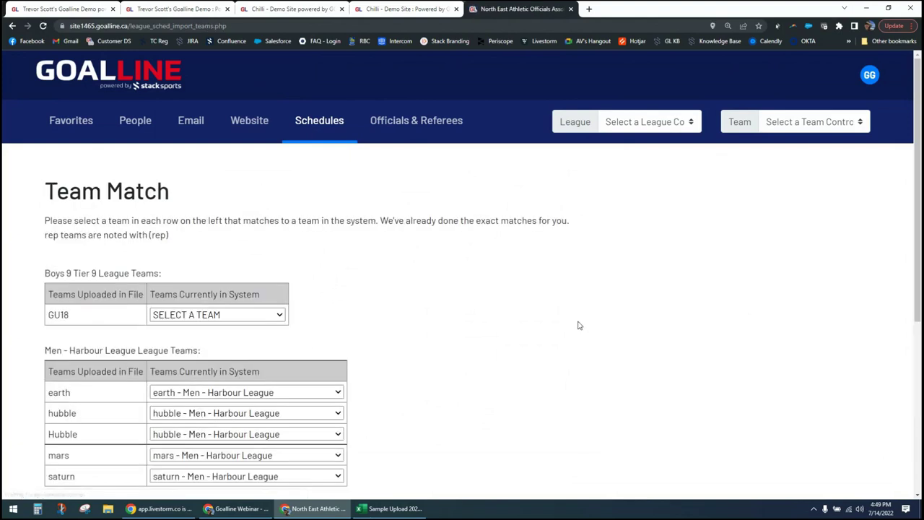
Match the uploaded GU18 team to U9 Boys A (rep) - Boys 9 Tier 9.
{"action": "scroll", "coordinate": [578, 326], "scroll_direction": "down", "scroll_amount": 1}
{"action": "scroll", "coordinate": [578, 326], "scroll_direction": "down", "scroll_amount": 1}
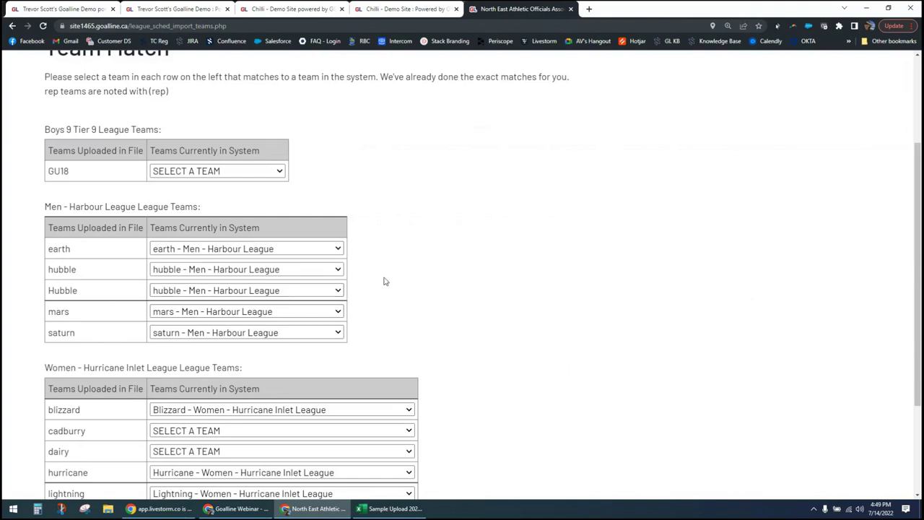
{"action": "left_click", "coordinate": [274, 172]}
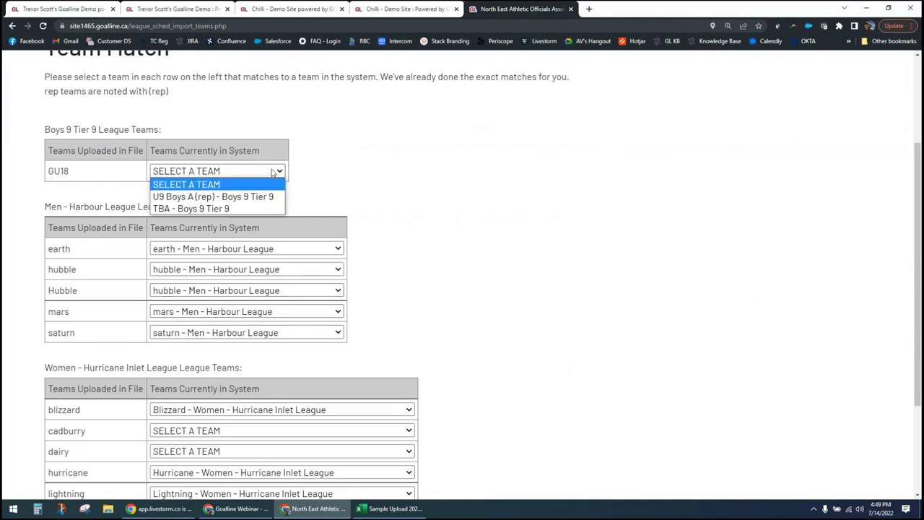
{"action": "left_click", "coordinate": [238, 197]}
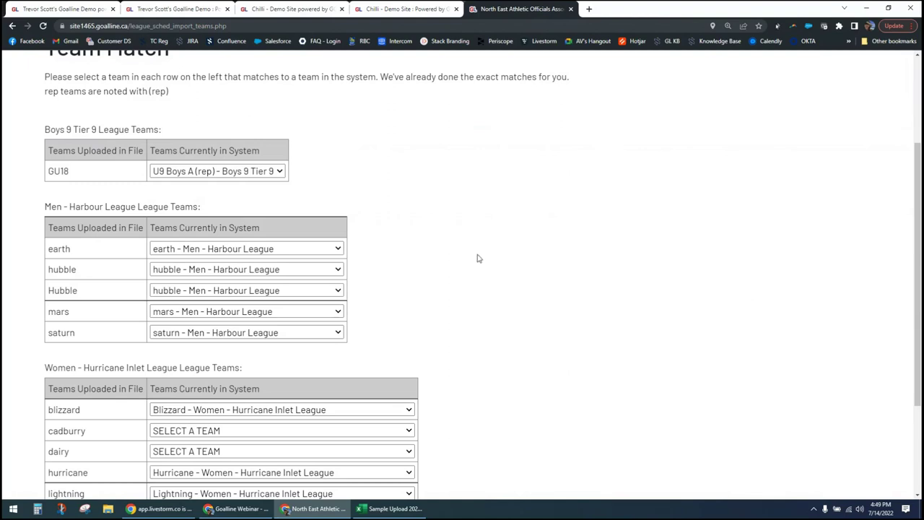
Match the dairy team to Dairy Milk Destroyers and cadburry to Cadbury Cadets in the Women - Hurricane Inlet League.
{"action": "scroll", "coordinate": [470, 277], "scroll_direction": "down", "scroll_amount": 2}
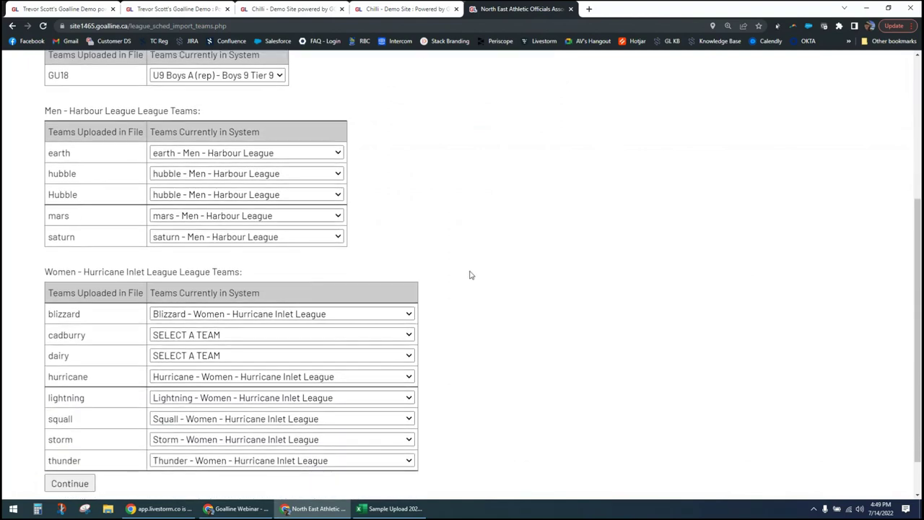
{"action": "scroll", "coordinate": [99, 163], "scroll_direction": "down", "scroll_amount": 1}
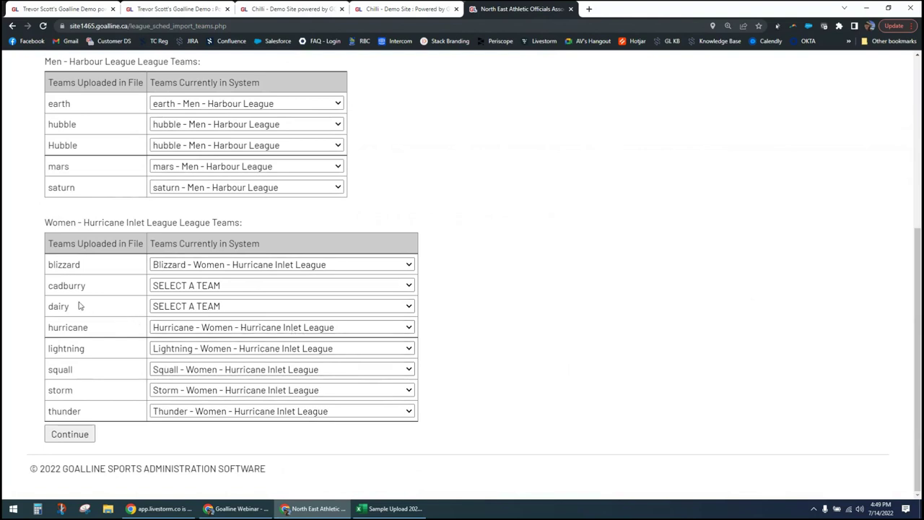
{"action": "double_click", "coordinate": [52, 309]}
{"action": "left_click", "coordinate": [81, 310]}
{"action": "left_click", "coordinate": [232, 309]}
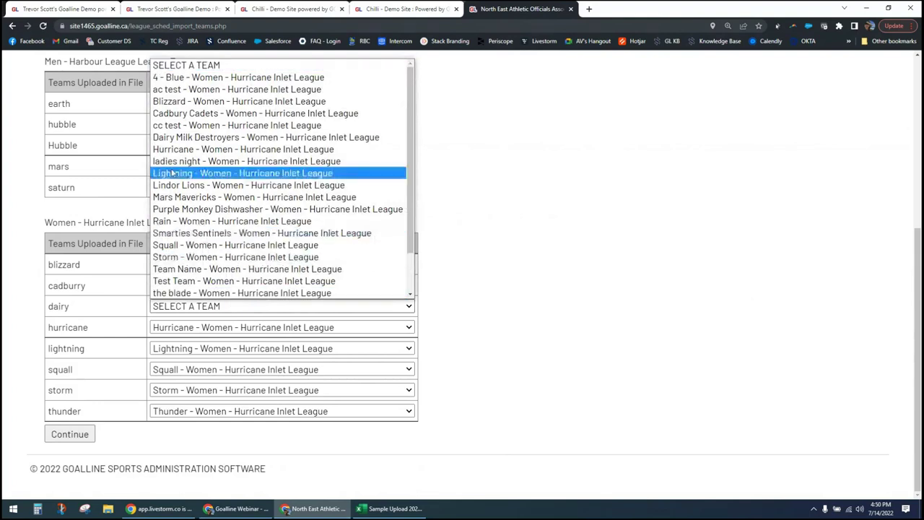
{"action": "left_click", "coordinate": [202, 137]}
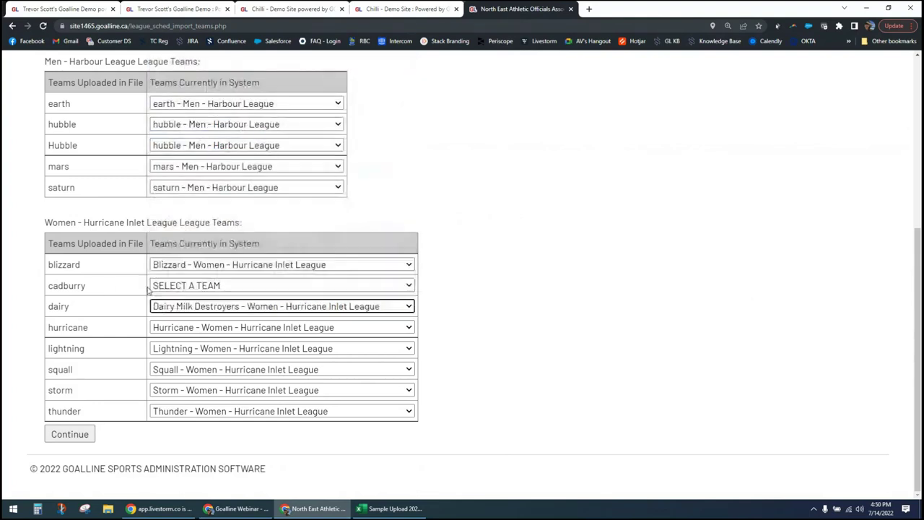
{"action": "left_click", "coordinate": [188, 286]}
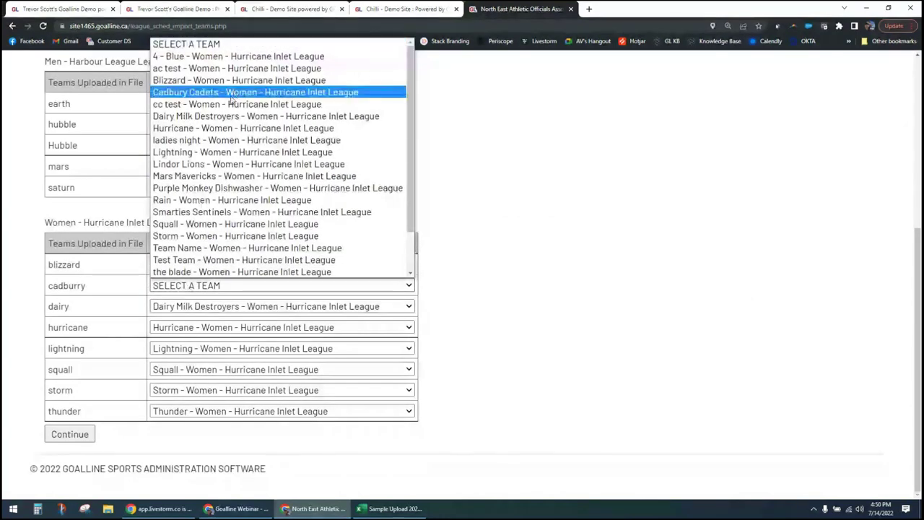
{"action": "left_click", "coordinate": [216, 93]}
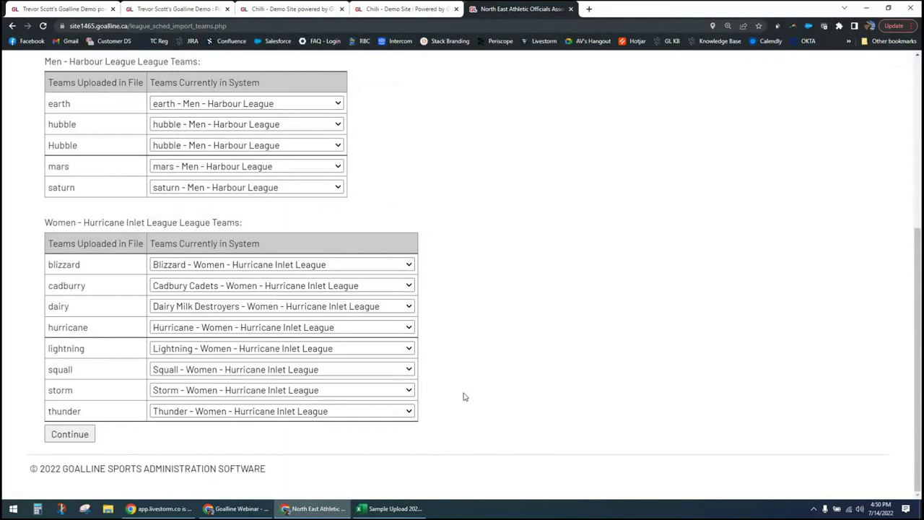
Submit and confirm the team matches, proceeding to schedule matching.
{"action": "left_click", "coordinate": [67, 434]}
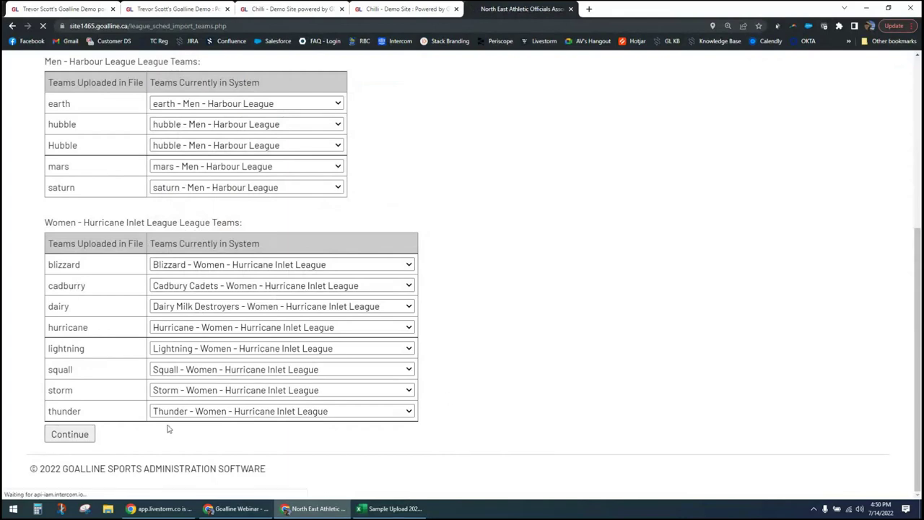
{"action": "scroll", "coordinate": [165, 330], "scroll_direction": "down", "scroll_amount": 3}
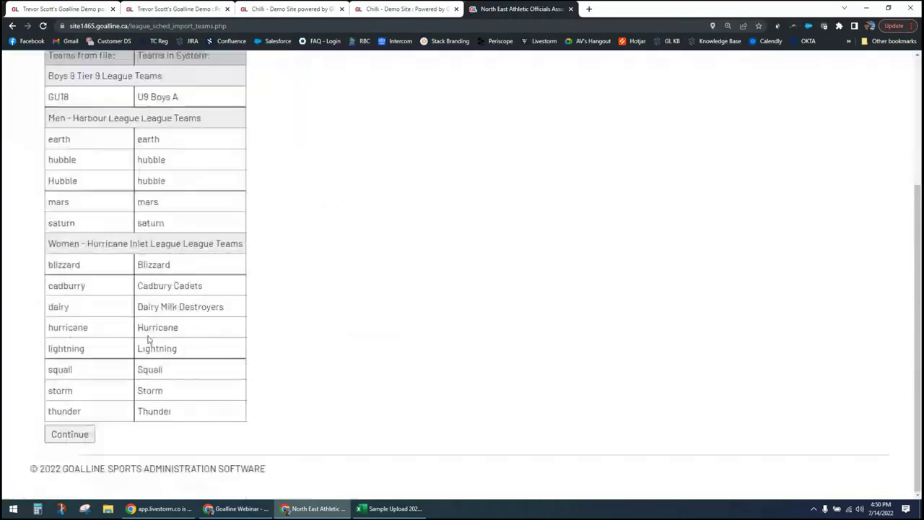
{"action": "left_click", "coordinate": [72, 436]}
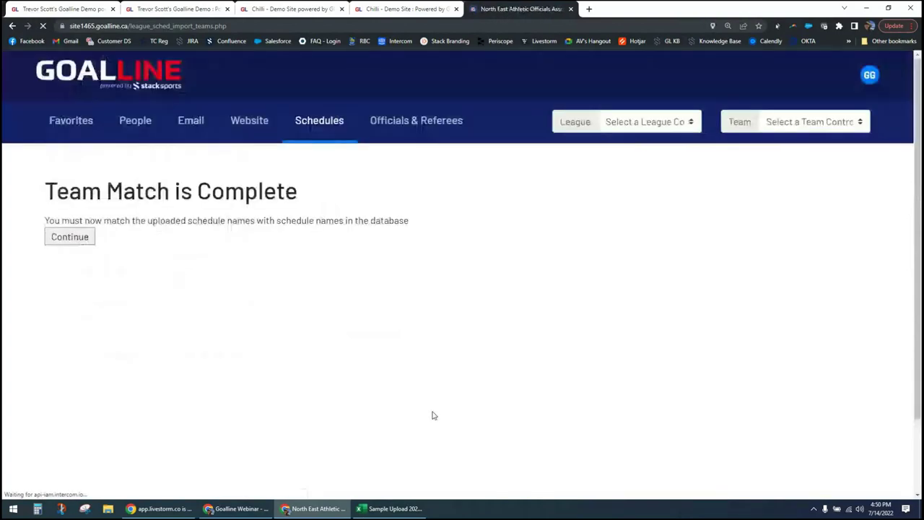
{"action": "left_click", "coordinate": [71, 236]}
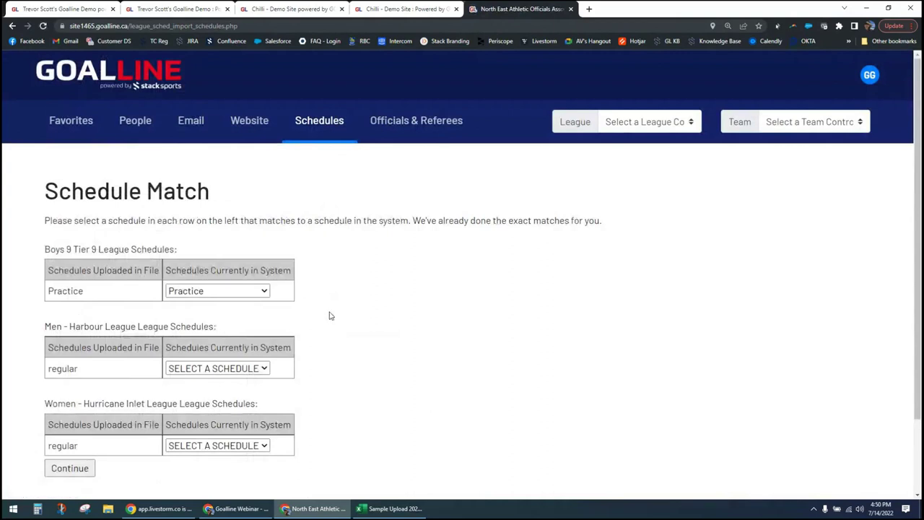
Match the regular schedule to Regular Season for both Men - Harbour League and Women - Hurricane Inlet League.
{"action": "scroll", "coordinate": [330, 316], "scroll_direction": "down", "scroll_amount": 2}
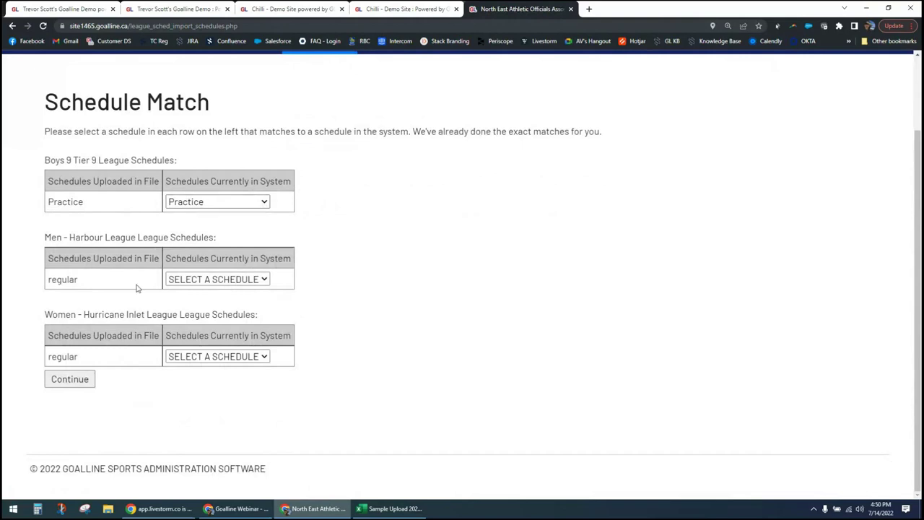
{"action": "left_click", "coordinate": [182, 280]}
{"action": "left_click", "coordinate": [189, 303]}
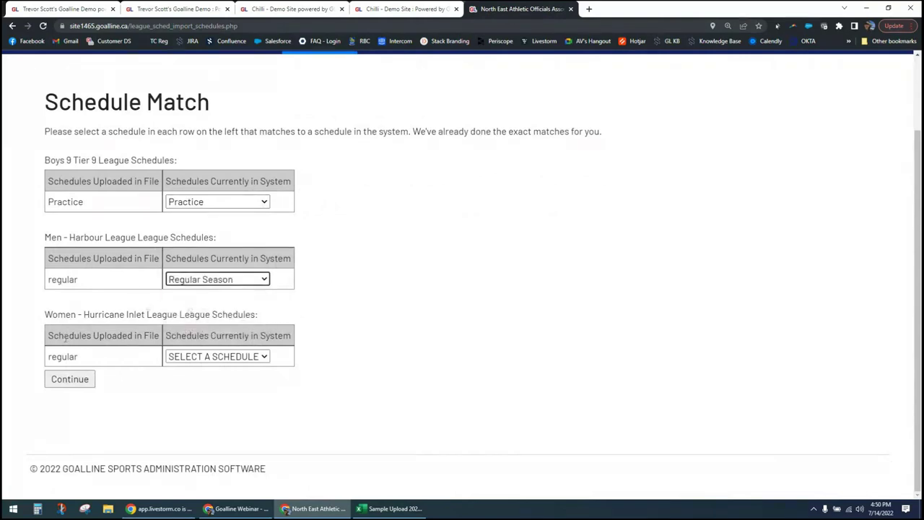
{"action": "left_click", "coordinate": [223, 357]}
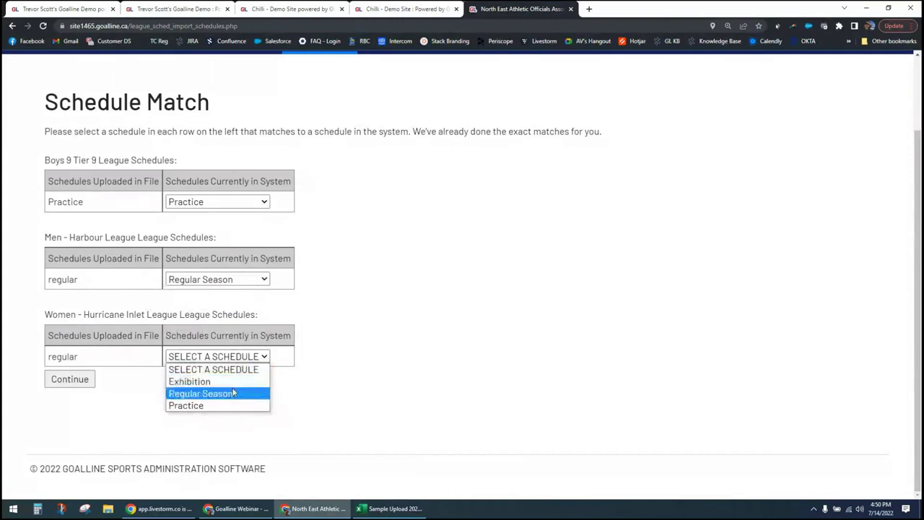
{"action": "left_click", "coordinate": [226, 396]}
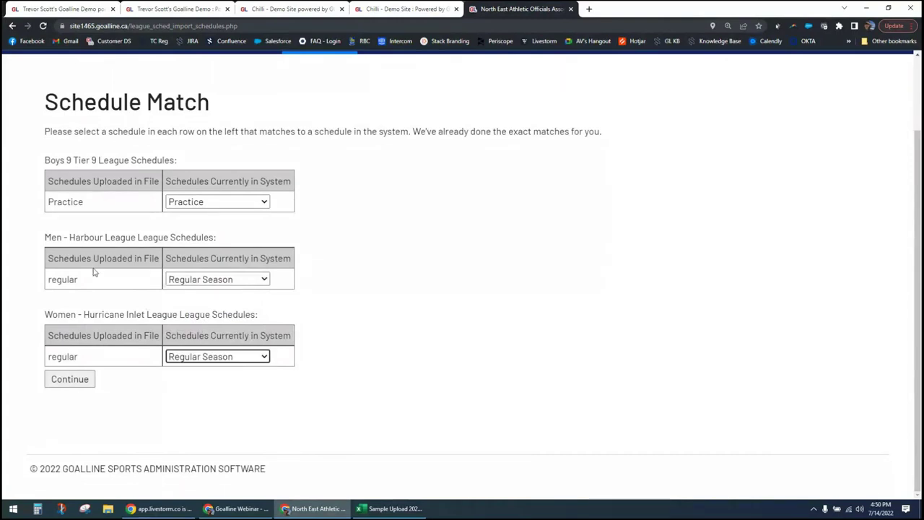
{"action": "left_click_drag", "start_coordinate": [45, 241], "coordinate": [171, 249]}
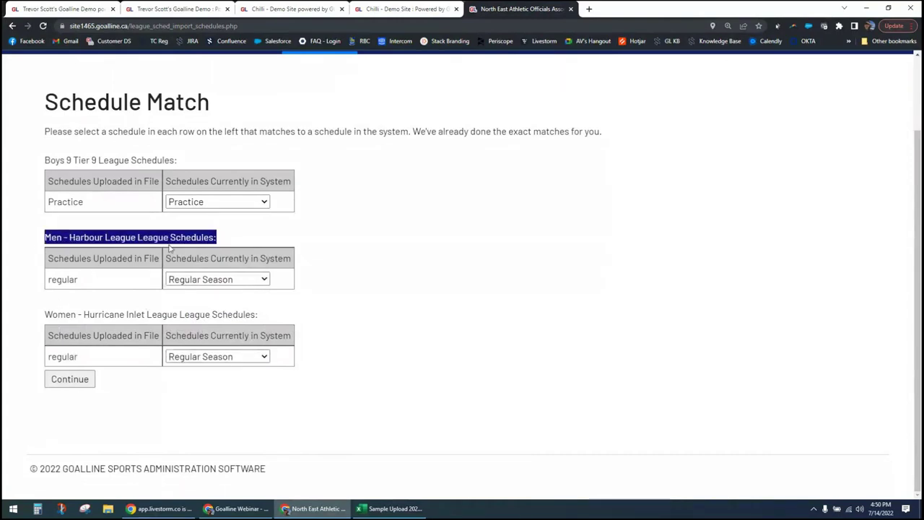
{"action": "left_click_drag", "start_coordinate": [57, 315], "coordinate": [180, 318]}
{"action": "left_click", "coordinate": [231, 318]}
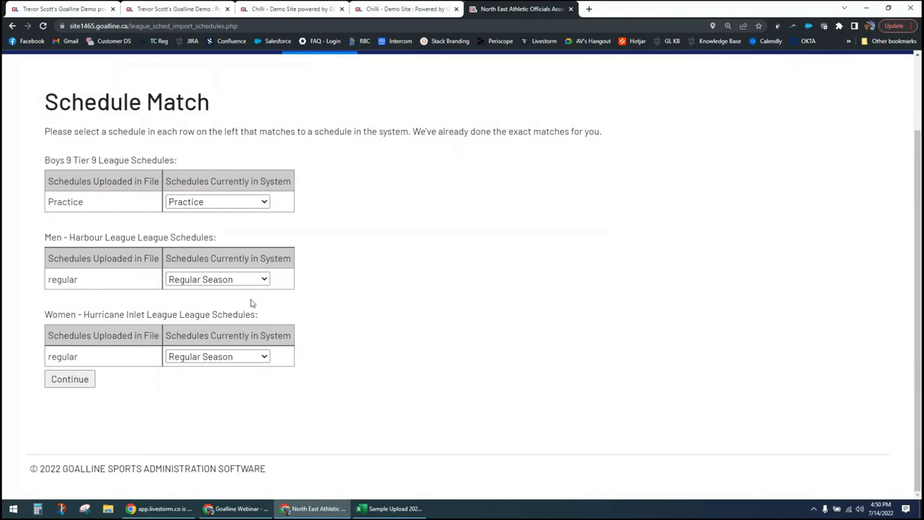
{"action": "left_click", "coordinate": [263, 281]}
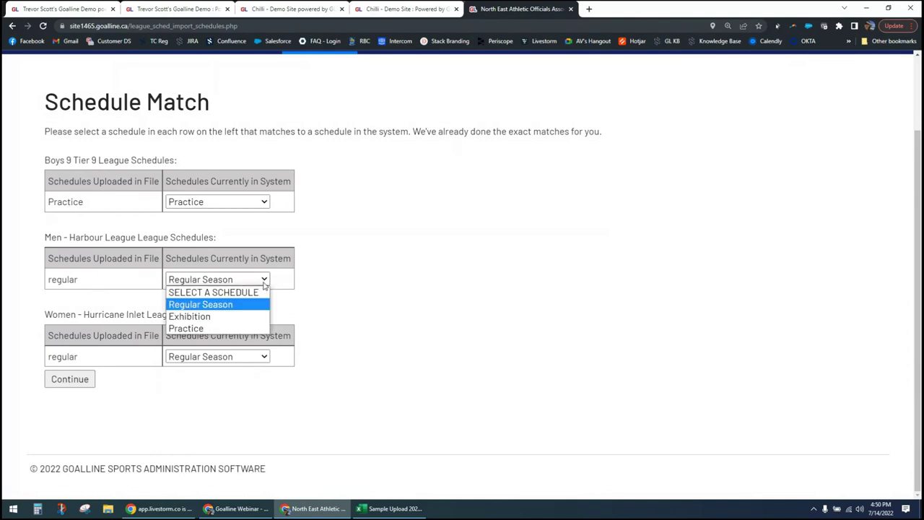
{"action": "left_click", "coordinate": [337, 307]}
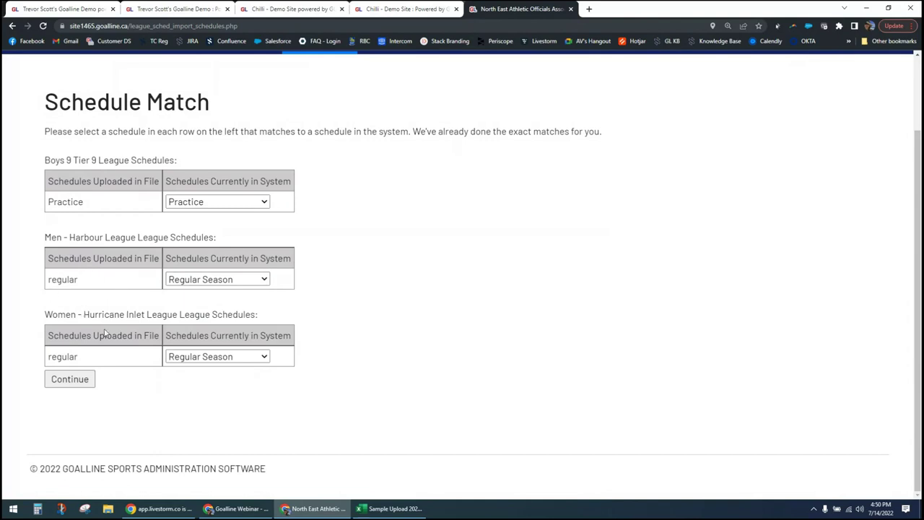
Submit and confirm the schedule matches, proceeding to venue matching.
{"action": "left_click", "coordinate": [87, 378]}
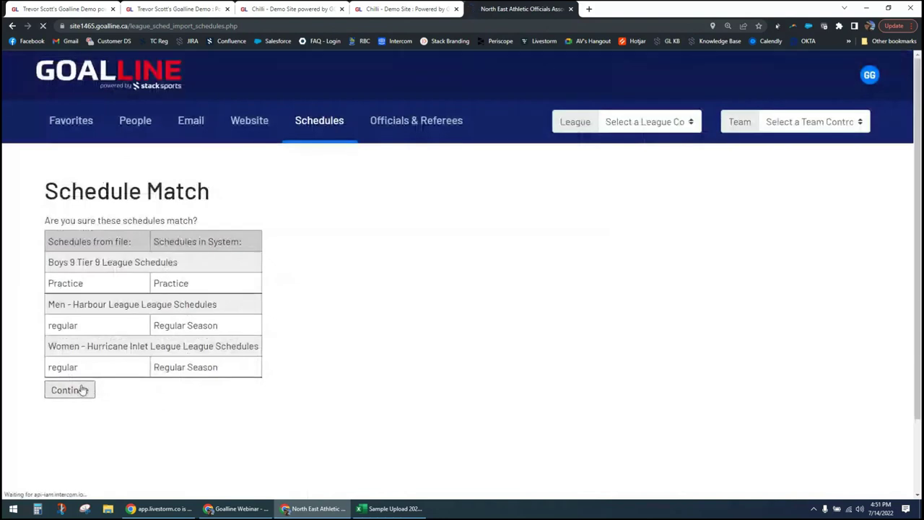
{"action": "left_click", "coordinate": [83, 390]}
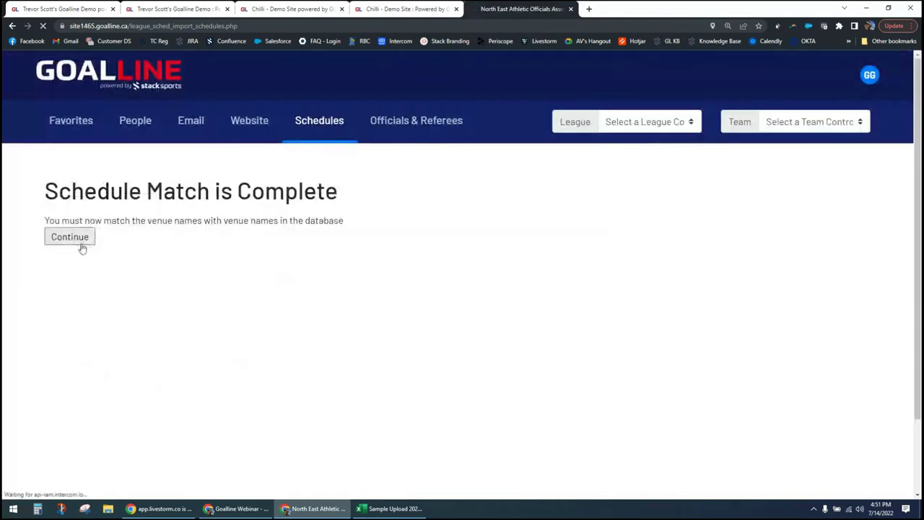
{"action": "left_click", "coordinate": [82, 245]}
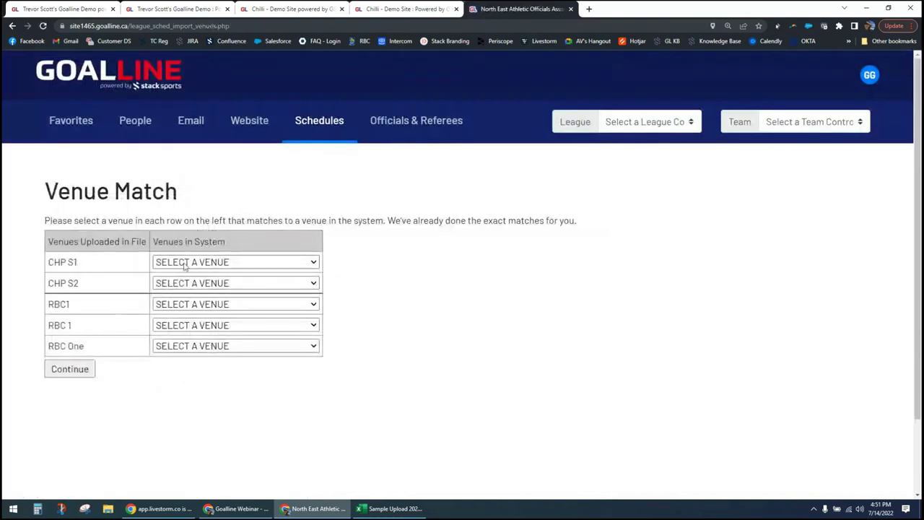
Match the uploaded venue CHP S1 to CHP Scotia I and CHP S2 to CHP Scotia II.
{"action": "left_click", "coordinate": [296, 262]}
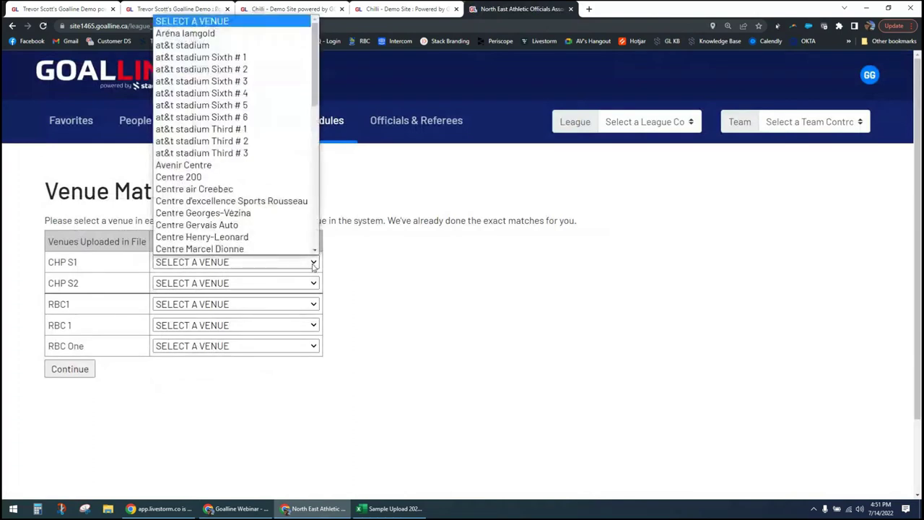
{"action": "scroll", "coordinate": [280, 225], "scroll_direction": "down", "scroll_amount": 3}
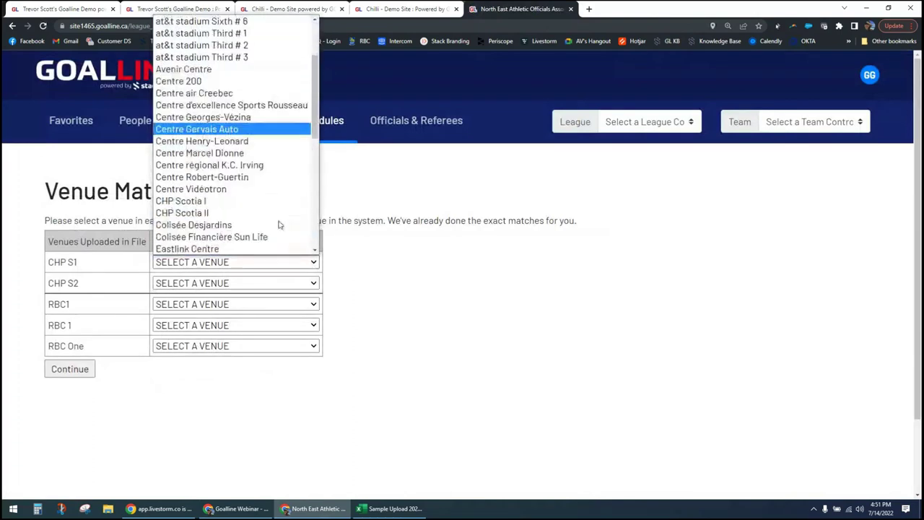
{"action": "left_click", "coordinate": [194, 202]}
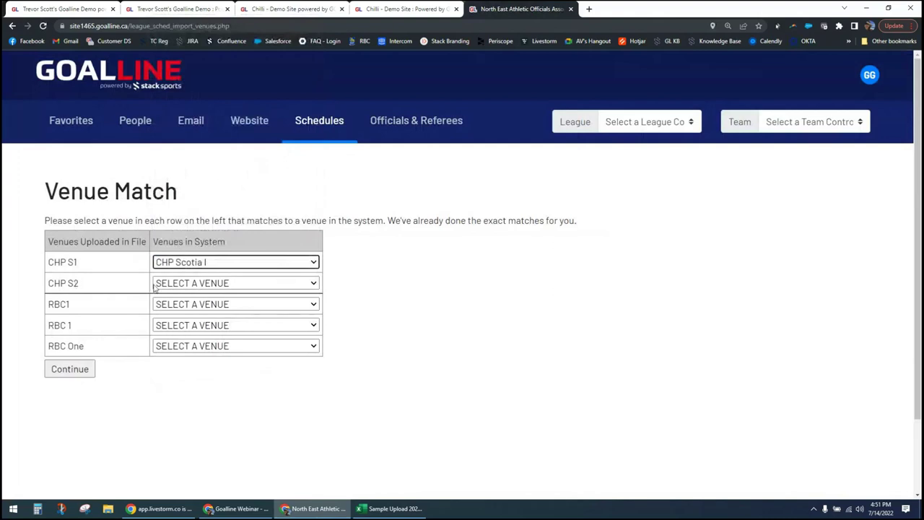
{"action": "left_click", "coordinate": [186, 285]}
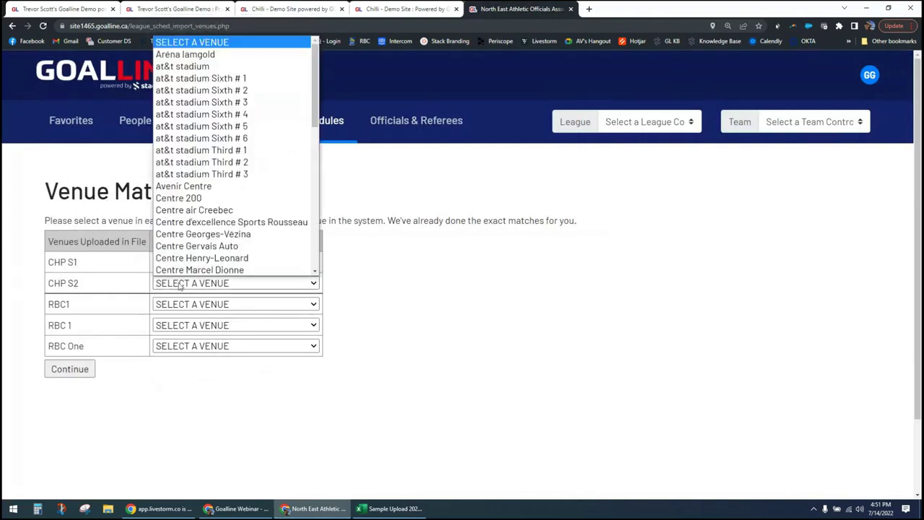
{"action": "scroll", "coordinate": [189, 211], "scroll_direction": "down", "scroll_amount": 2}
{"action": "left_click", "coordinate": [191, 231]}
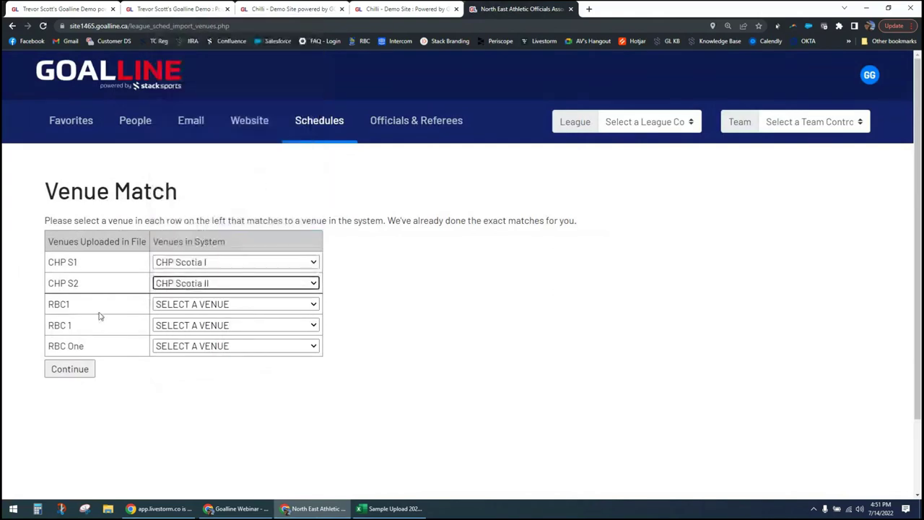
Match the uploaded venues RBC1, RBC 1 and RBC One all to at&t stadium Sixth # 1.
{"action": "left_click", "coordinate": [186, 305]}
{"action": "scroll", "coordinate": [201, 251], "scroll_direction": "down", "scroll_amount": 5}
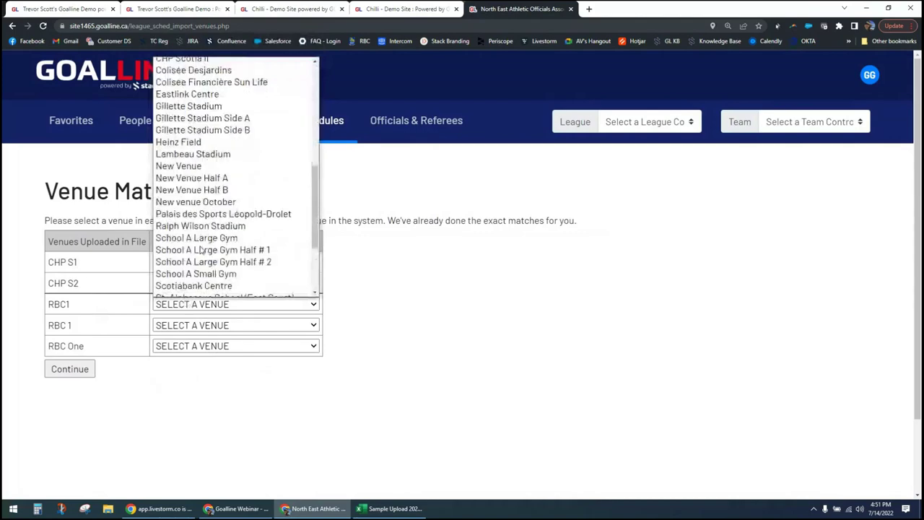
{"action": "scroll", "coordinate": [201, 250], "scroll_direction": "down", "scroll_amount": 3}
{"action": "scroll", "coordinate": [201, 250], "scroll_direction": "up", "scroll_amount": 5}
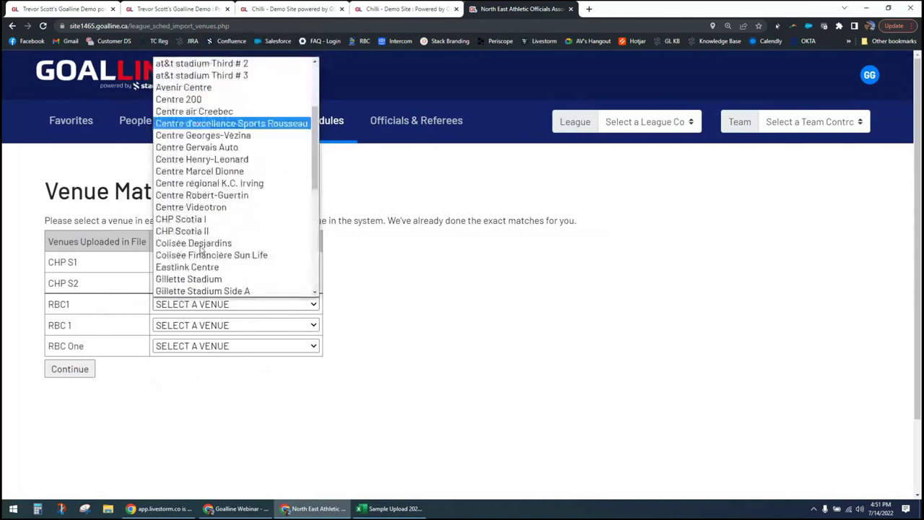
{"action": "scroll", "coordinate": [201, 251], "scroll_direction": "up", "scroll_amount": 3}
{"action": "scroll", "coordinate": [201, 251], "scroll_direction": "down", "scroll_amount": 5}
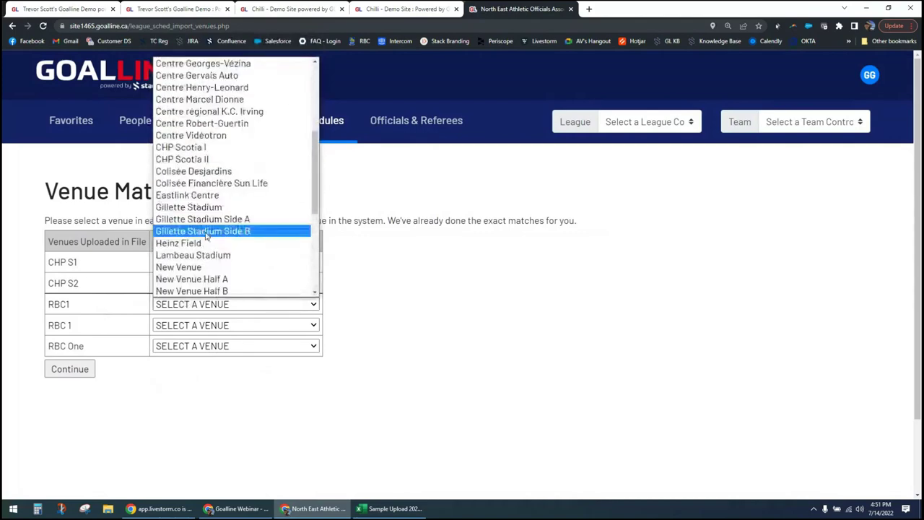
{"action": "scroll", "coordinate": [263, 195], "scroll_direction": "down", "scroll_amount": 6}
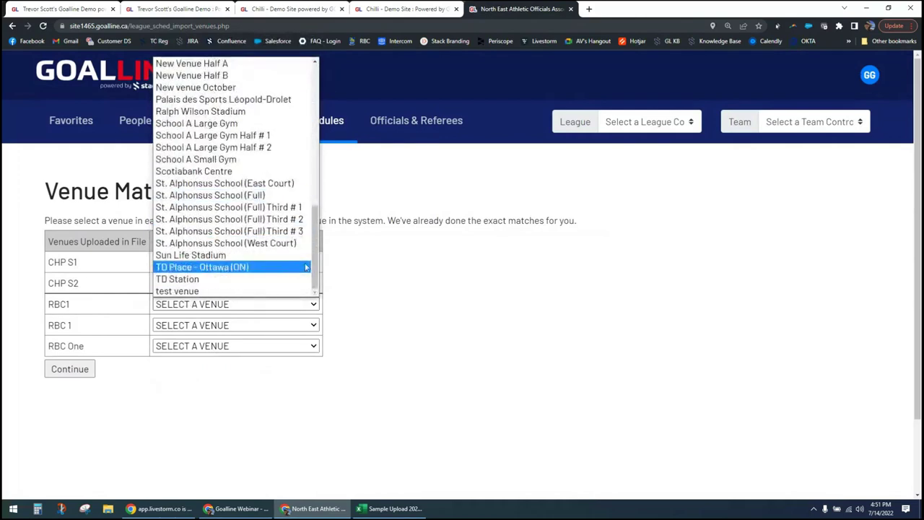
{"action": "scroll", "coordinate": [285, 240], "scroll_direction": "up", "scroll_amount": 10}
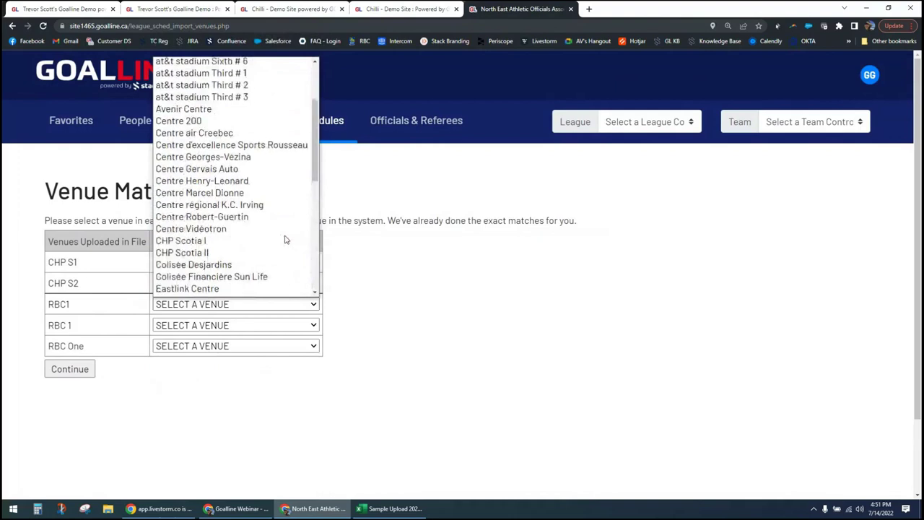
{"action": "scroll", "coordinate": [285, 240], "scroll_direction": "up", "scroll_amount": 2}
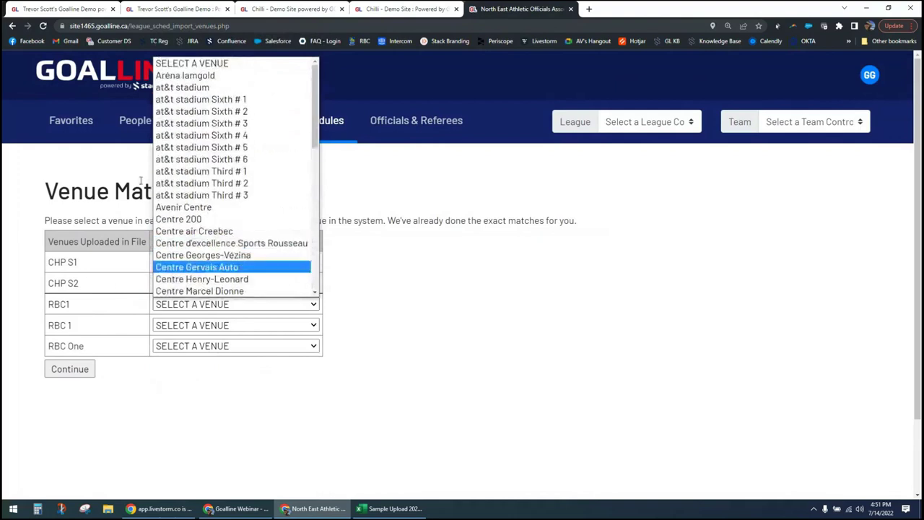
{"action": "left_click", "coordinate": [212, 105]}
{"action": "left_click", "coordinate": [201, 326]}
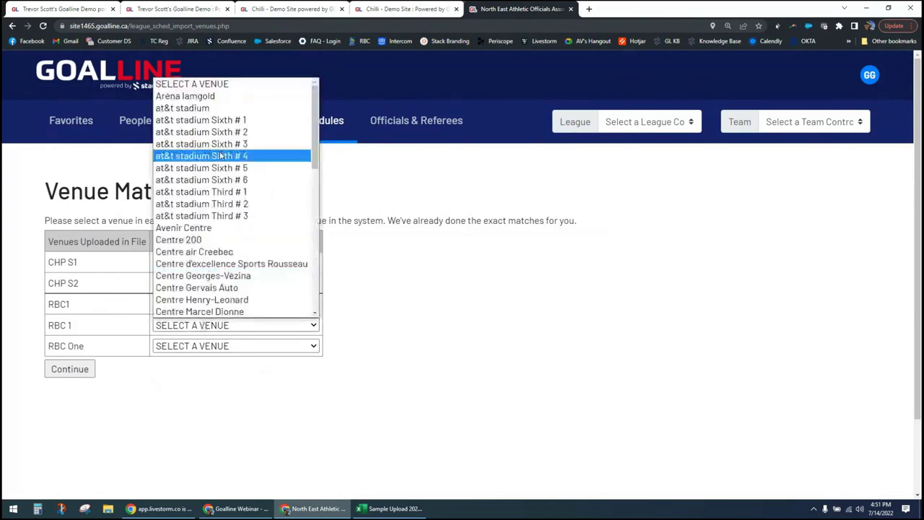
{"action": "left_click", "coordinate": [217, 120]}
{"action": "left_click", "coordinate": [193, 346]}
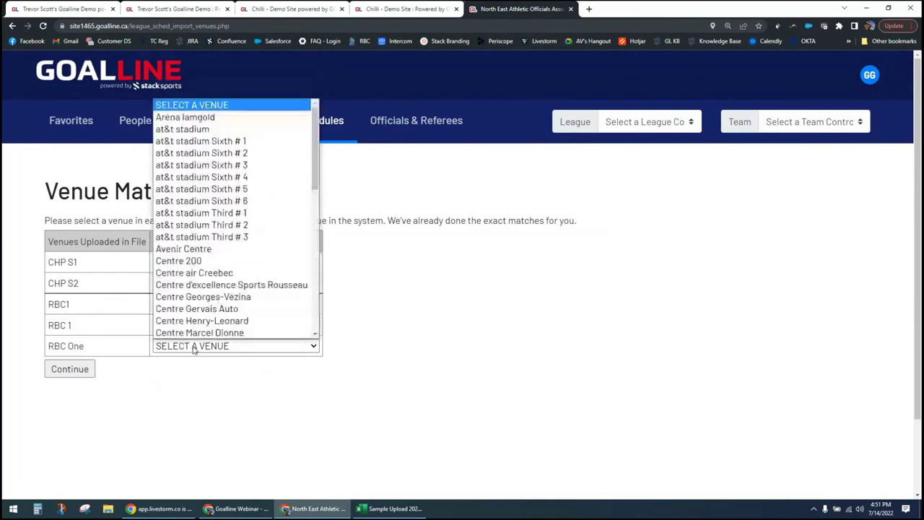
{"action": "left_click", "coordinate": [213, 142]}
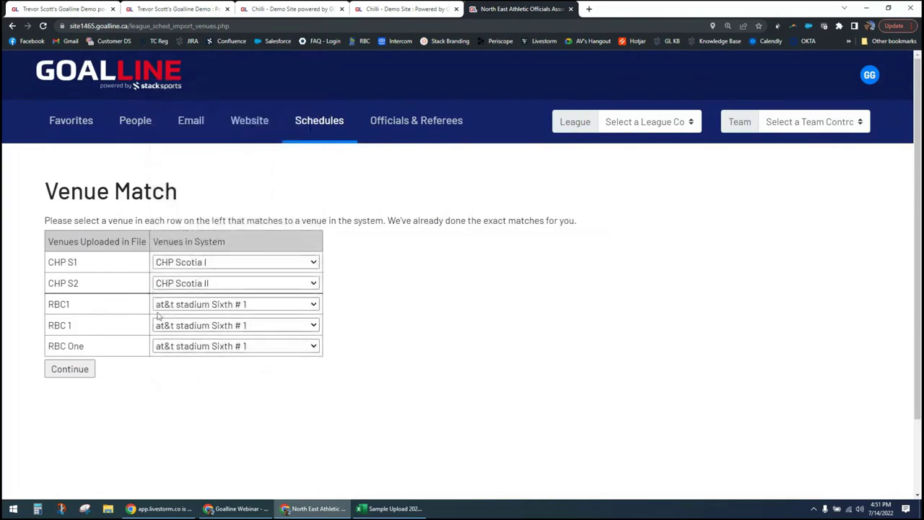
Submit and confirm the venue matches, proceeding to practice type matching.
{"action": "left_click_drag", "start_coordinate": [49, 304], "coordinate": [99, 353]}
{"action": "left_click", "coordinate": [32, 351]}
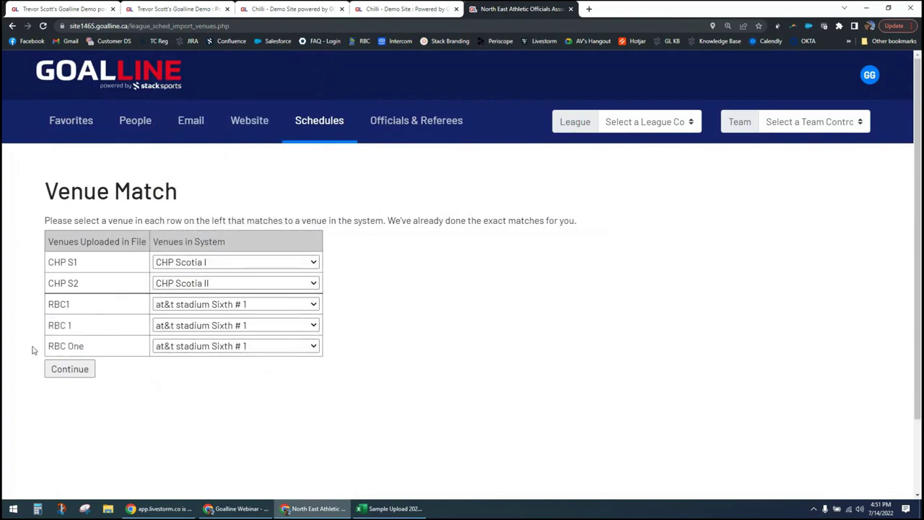
{"action": "left_click", "coordinate": [79, 377]}
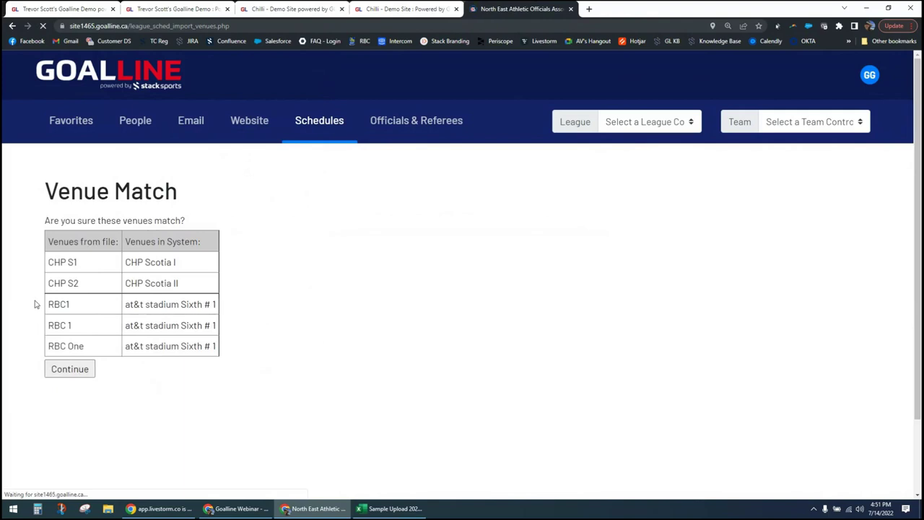
{"action": "left_click", "coordinate": [69, 371]}
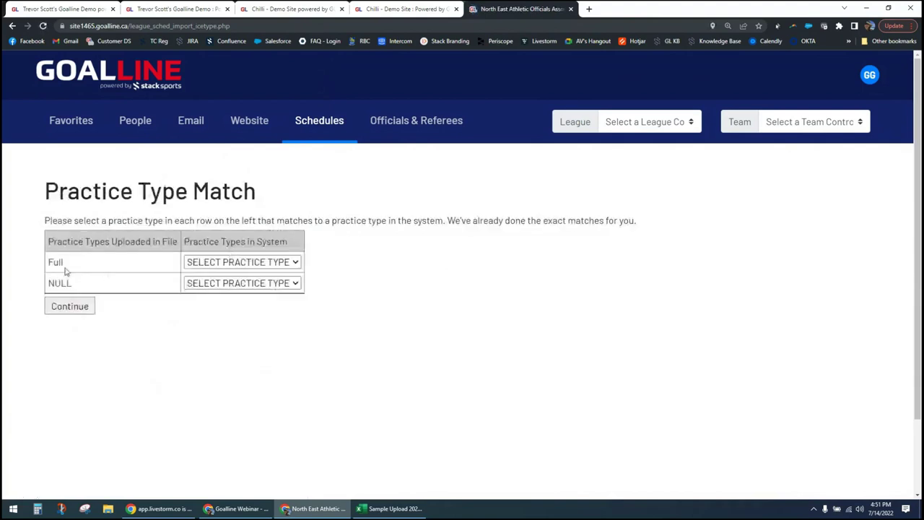
Match the uploaded practice types Full and NULL to Full Court.
{"action": "left_click", "coordinate": [238, 283]}
{"action": "left_click", "coordinate": [247, 263]}
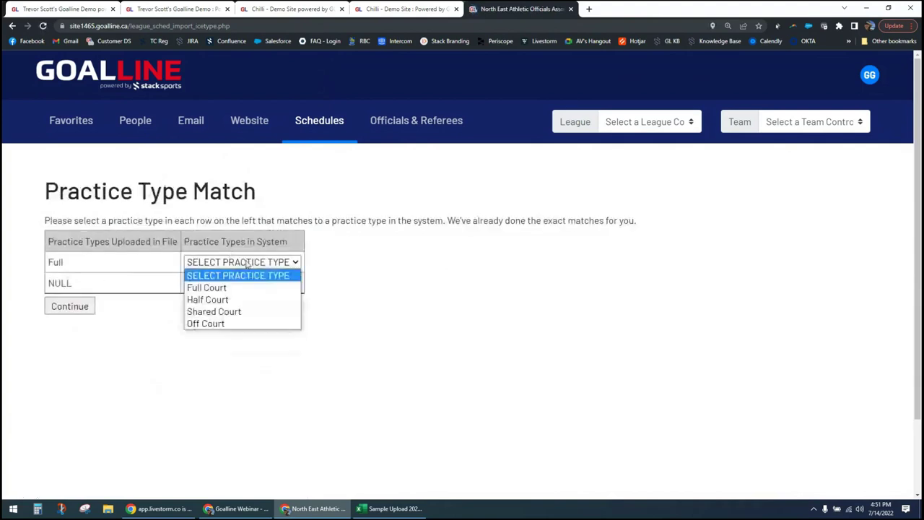
{"action": "left_click", "coordinate": [213, 288]}
Submit and confirm the practice type matches, and submit the uploaded games to the live schedules.
{"action": "left_click", "coordinate": [70, 306]}
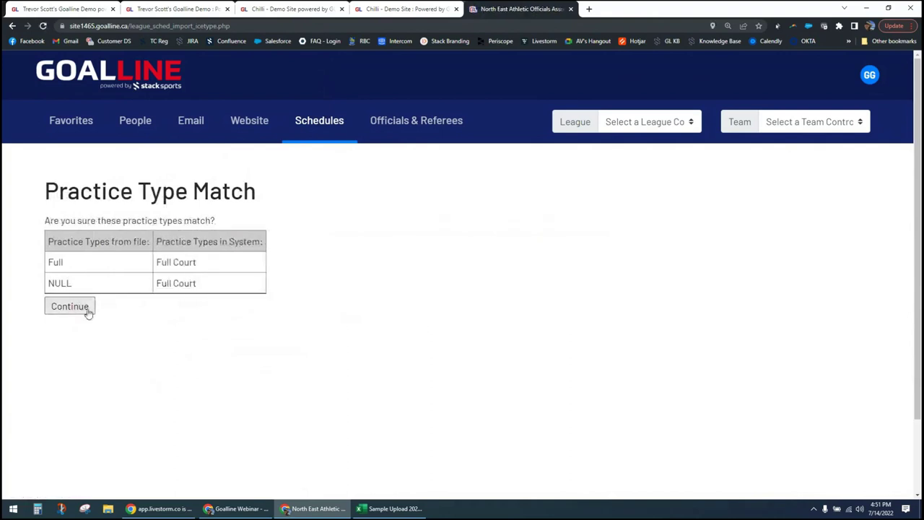
{"action": "left_click", "coordinate": [70, 308]}
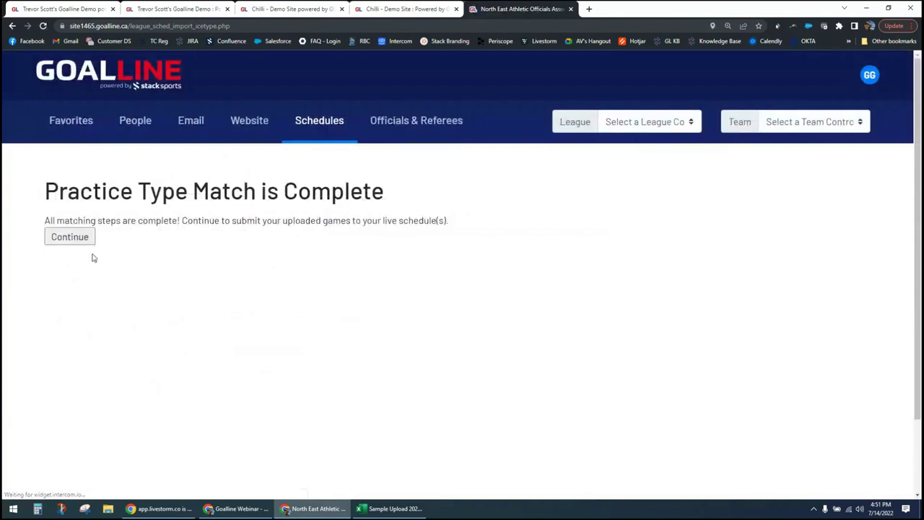
{"action": "left_click", "coordinate": [68, 243]}
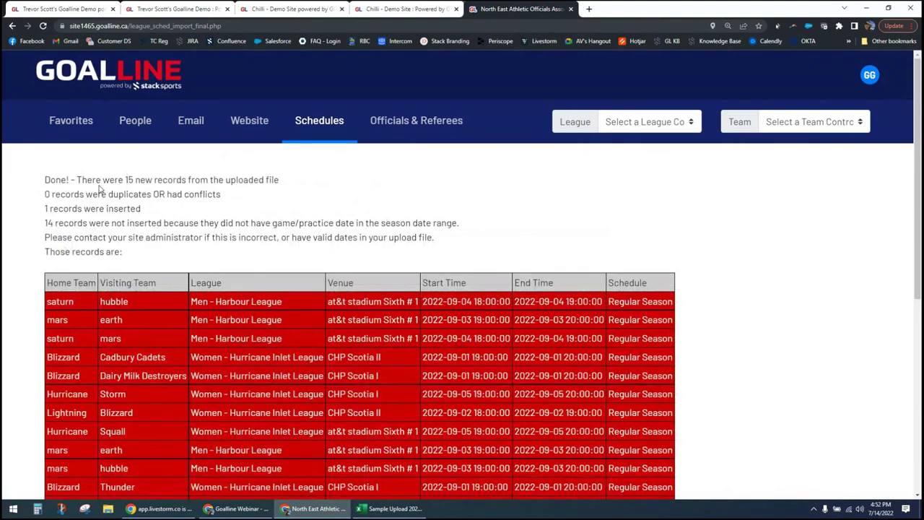
Review the import results, including the record summary, the table of records not inserted and the common schedule upload issues.
{"action": "left_click_drag", "start_coordinate": [102, 176], "coordinate": [268, 180]}
{"action": "left_click_drag", "start_coordinate": [85, 194], "coordinate": [123, 194]}
{"action": "left_click_drag", "start_coordinate": [58, 222], "coordinate": [405, 236]}
{"action": "left_click", "coordinate": [303, 223]}
{"action": "left_click_drag", "start_coordinate": [441, 223], "coordinate": [81, 224]}
{"action": "left_click", "coordinate": [67, 226]}
{"action": "scroll", "coordinate": [478, 301], "scroll_direction": "down", "scroll_amount": 1}
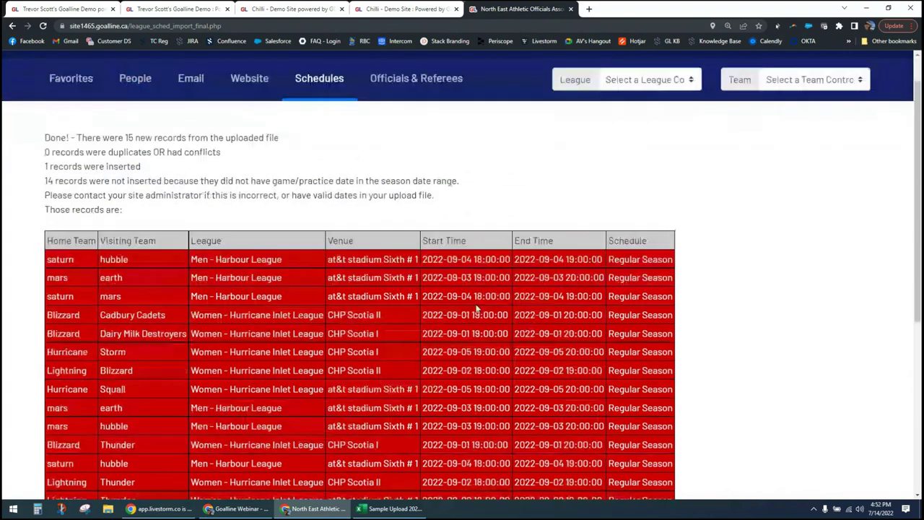
{"action": "scroll", "coordinate": [476, 309], "scroll_direction": "down", "scroll_amount": 3}
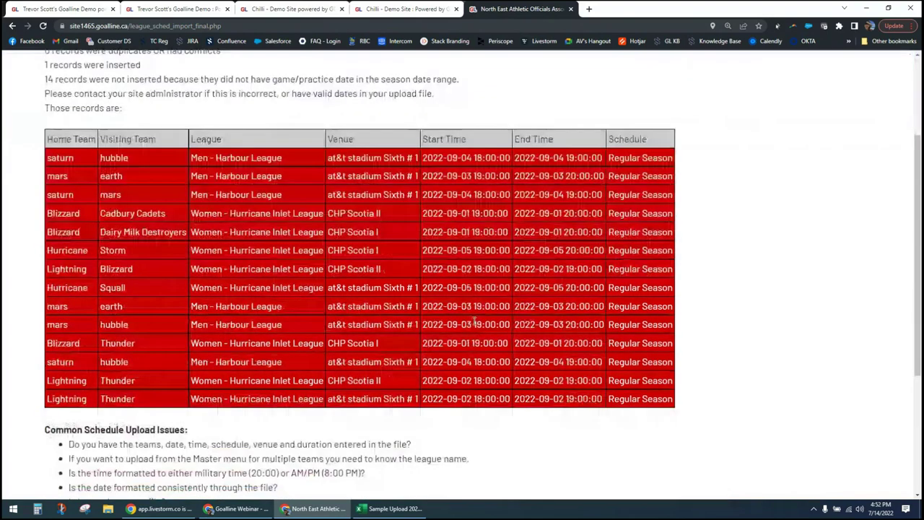
{"action": "scroll", "coordinate": [474, 323], "scroll_direction": "up", "scroll_amount": 1}
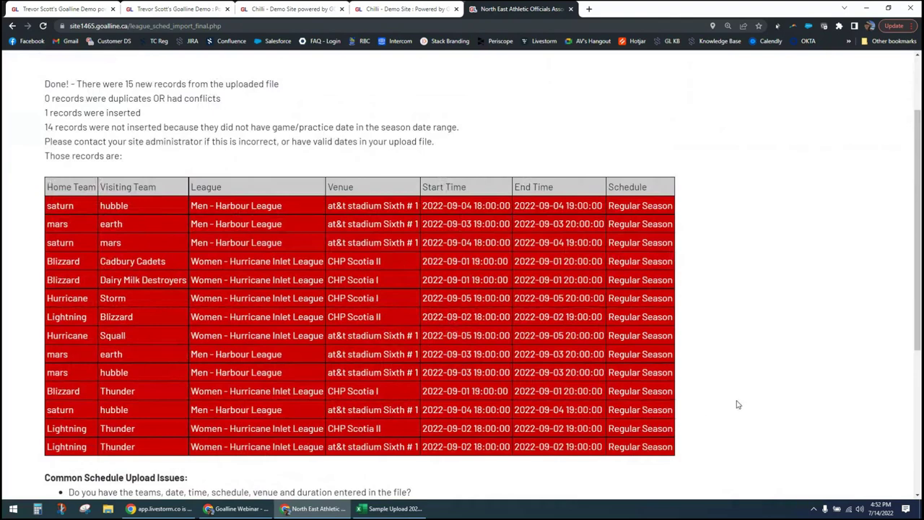
{"action": "scroll", "coordinate": [737, 405], "scroll_direction": "down", "scroll_amount": 1}
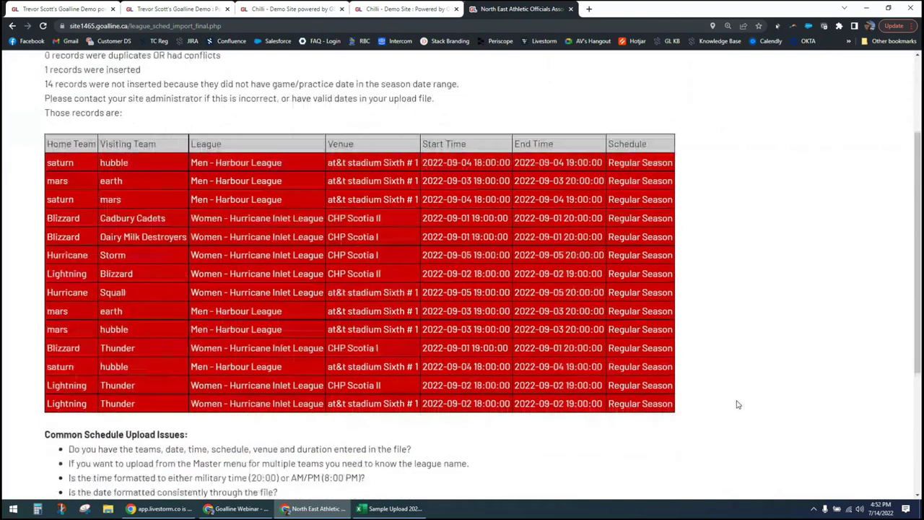
{"action": "scroll", "coordinate": [737, 404], "scroll_direction": "down", "scroll_amount": 2}
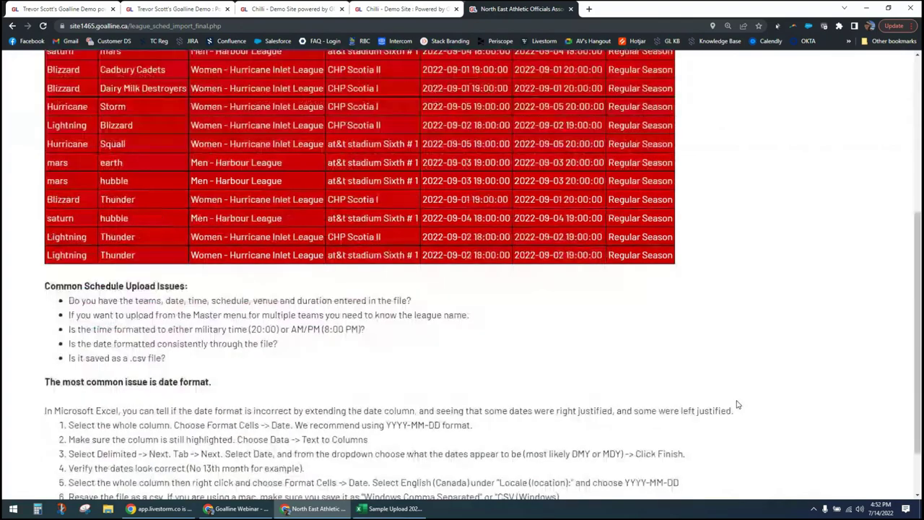
{"action": "scroll", "coordinate": [737, 404], "scroll_direction": "down", "scroll_amount": 1}
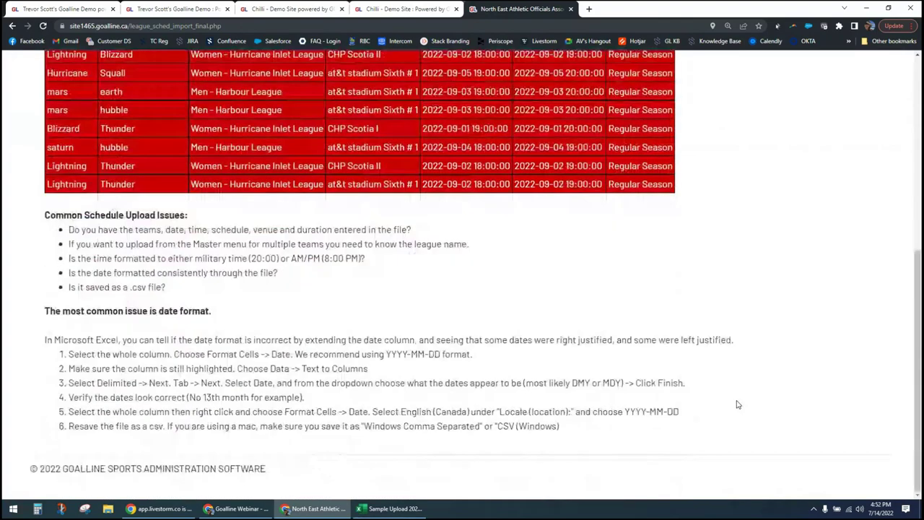
{"action": "scroll", "coordinate": [737, 404], "scroll_direction": "up", "scroll_amount": 2}
{"action": "scroll", "coordinate": [737, 404], "scroll_direction": "up", "scroll_amount": 4}
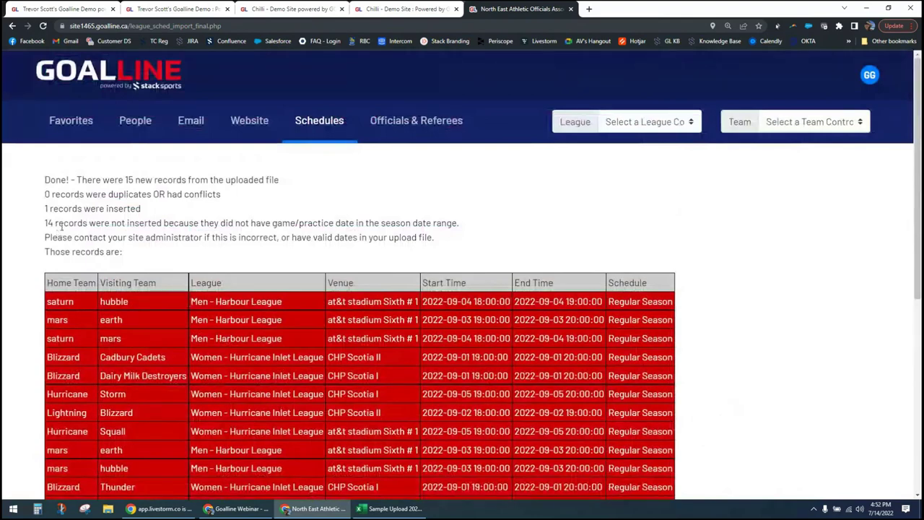
Examine the import message about records outside the season date range and the table of records not inserted.
{"action": "left_click_drag", "start_coordinate": [56, 223], "coordinate": [458, 226]}
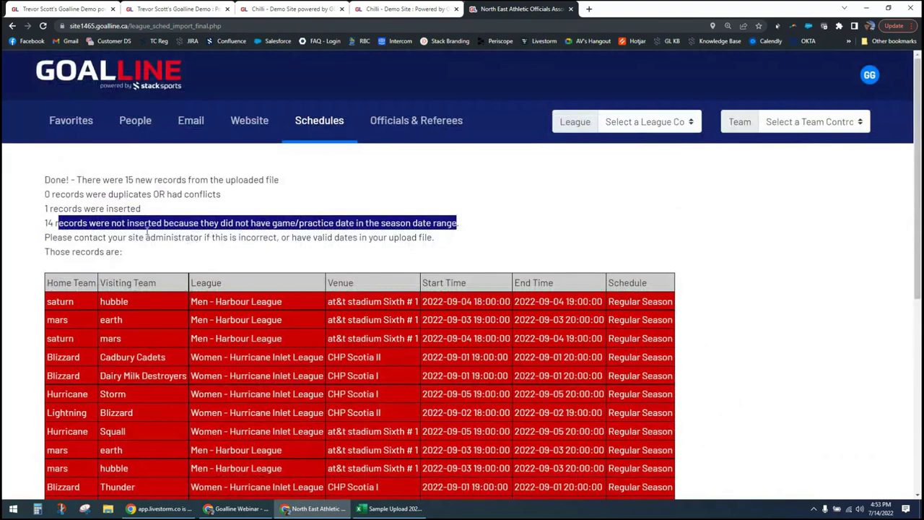
{"action": "left_click", "coordinate": [95, 224]}
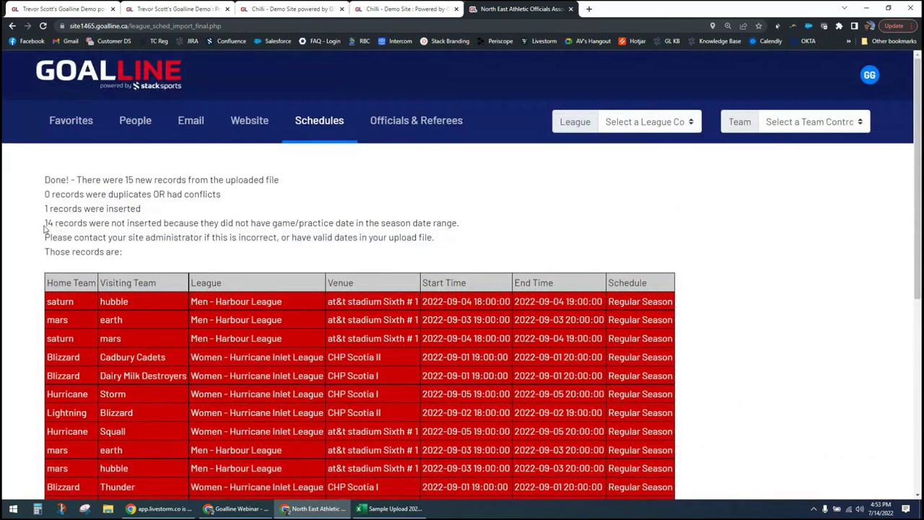
{"action": "left_click_drag", "start_coordinate": [47, 224], "coordinate": [464, 230]}
{"action": "left_click", "coordinate": [460, 225]}
{"action": "left_click", "coordinate": [482, 228]}
{"action": "scroll", "coordinate": [486, 236], "scroll_direction": "down", "scroll_amount": 2}
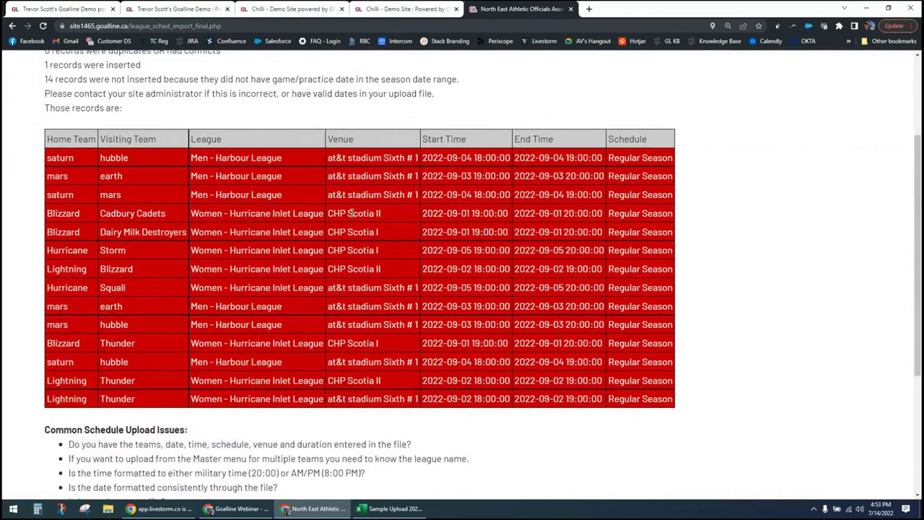
{"action": "scroll", "coordinate": [372, 213], "scroll_direction": "up", "scroll_amount": 2}
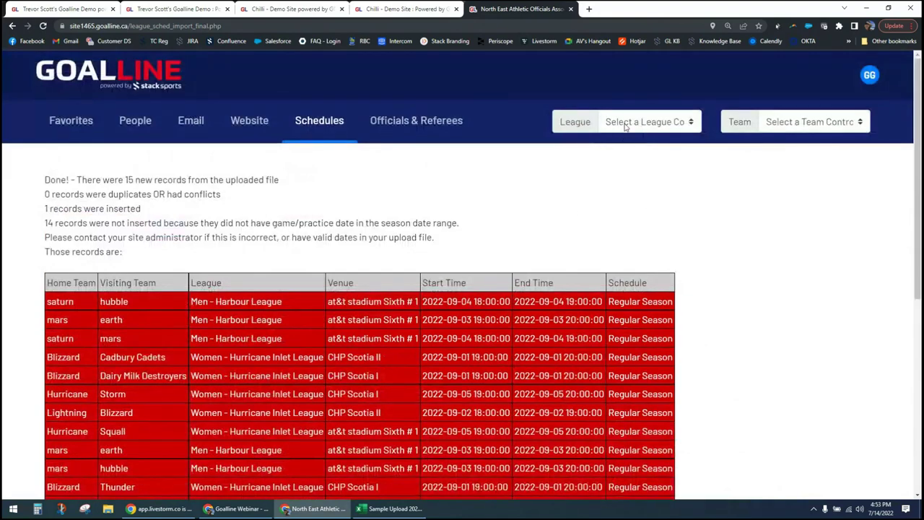
Return to the demo site's schedule import page and switch to the U16 Boys House league control panel.
{"action": "left_click", "coordinate": [769, 128]}
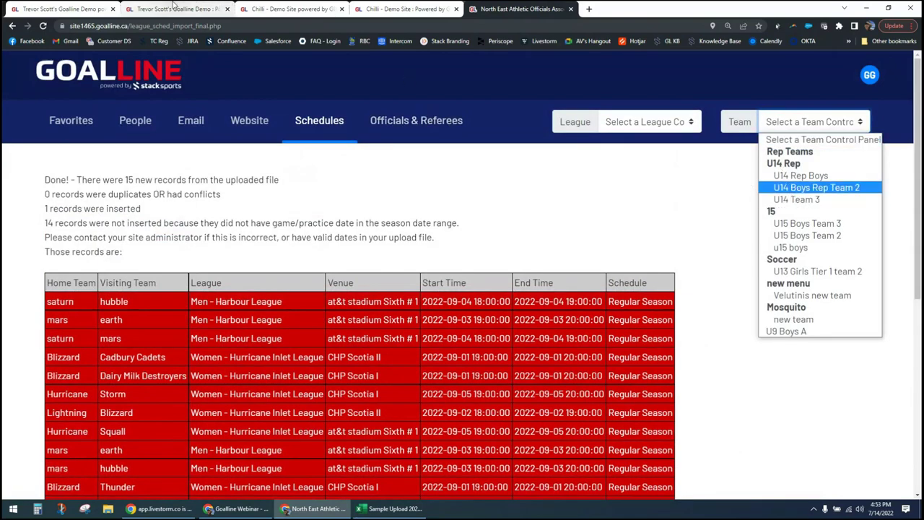
{"action": "left_click", "coordinate": [173, 6]}
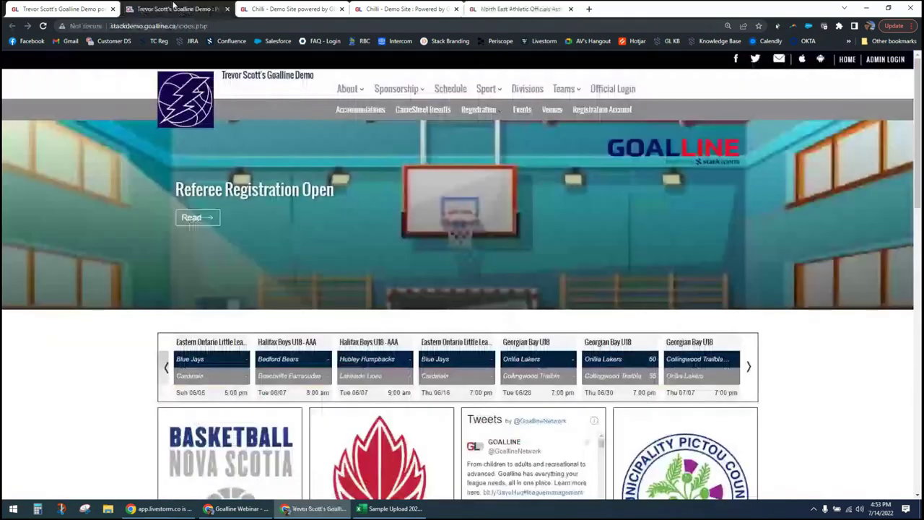
{"action": "left_click", "coordinate": [75, 9]}
{"action": "scroll", "coordinate": [304, 157], "scroll_direction": "up", "scroll_amount": 2}
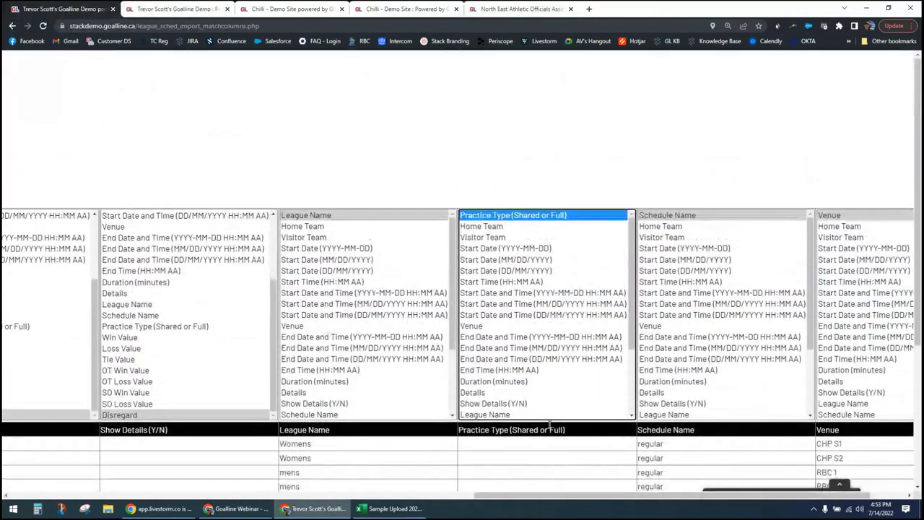
{"action": "left_click_drag", "start_coordinate": [553, 495], "coordinate": [150, 495]}
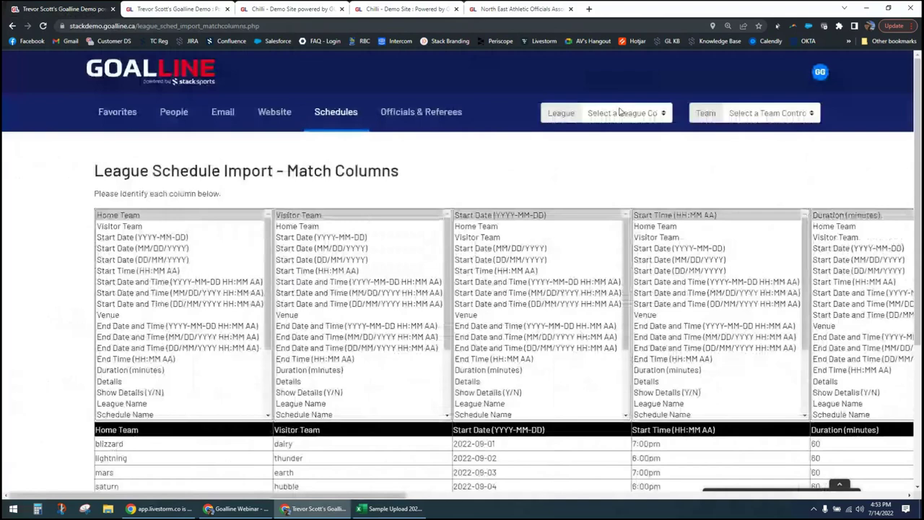
{"action": "left_click", "coordinate": [626, 112]}
{"action": "left_click", "coordinate": [613, 147]}
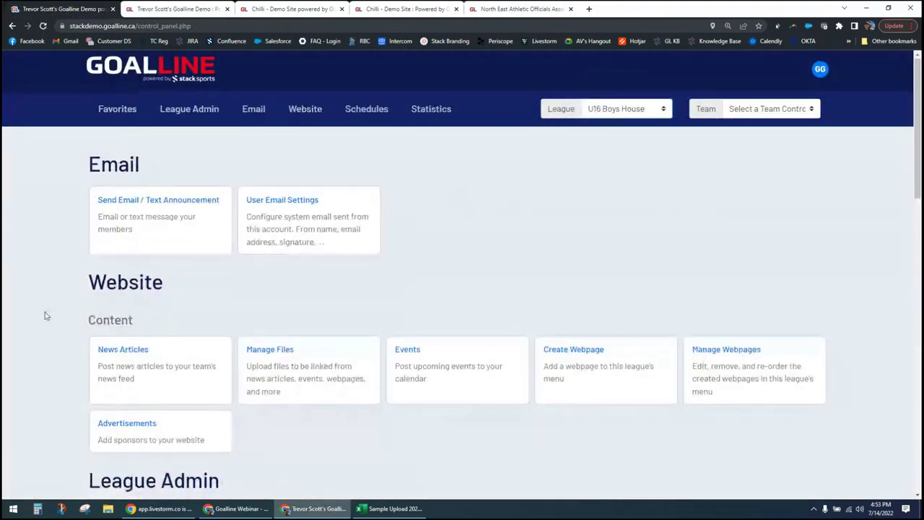
Open Generate Schedule for the 2022-23 season's regular season schedule.
{"action": "scroll", "coordinate": [45, 315], "scroll_direction": "down", "scroll_amount": 2}
{"action": "scroll", "coordinate": [44, 314], "scroll_direction": "down", "scroll_amount": 12}
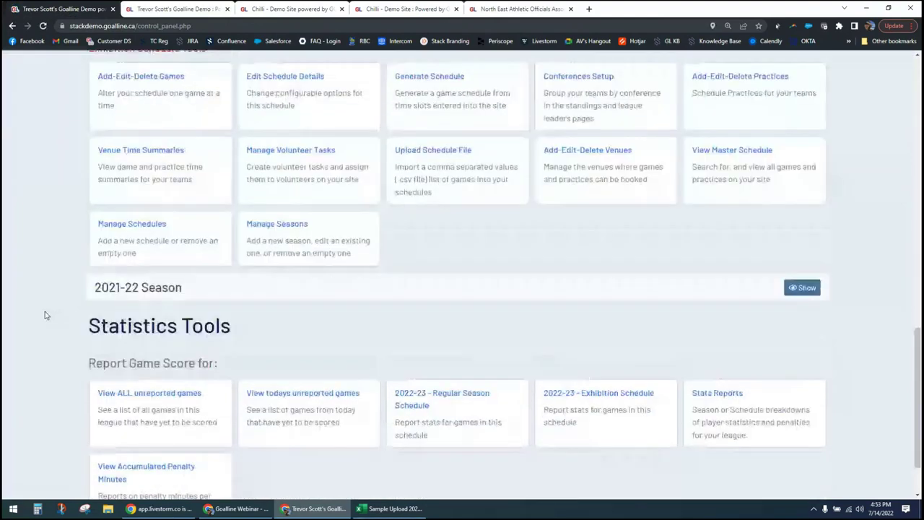
{"action": "scroll", "coordinate": [45, 315], "scroll_direction": "up", "scroll_amount": 4}
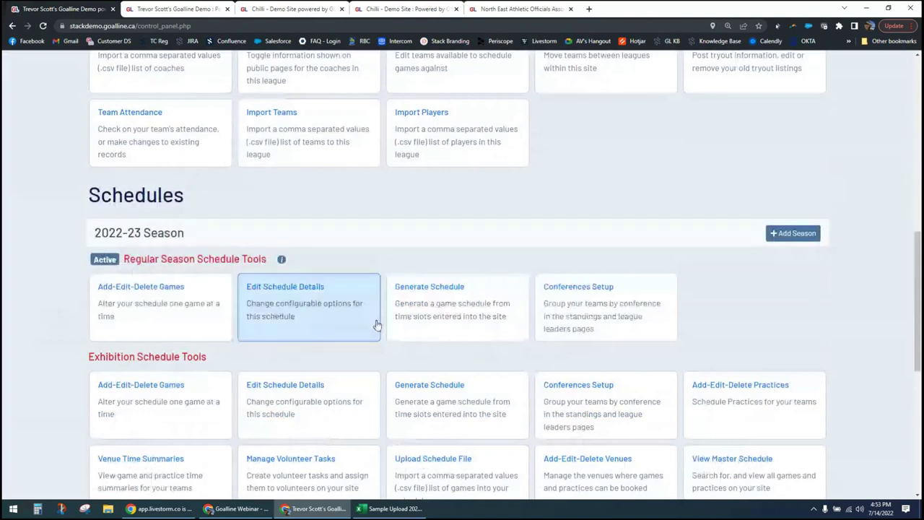
{"action": "left_click", "coordinate": [437, 327]}
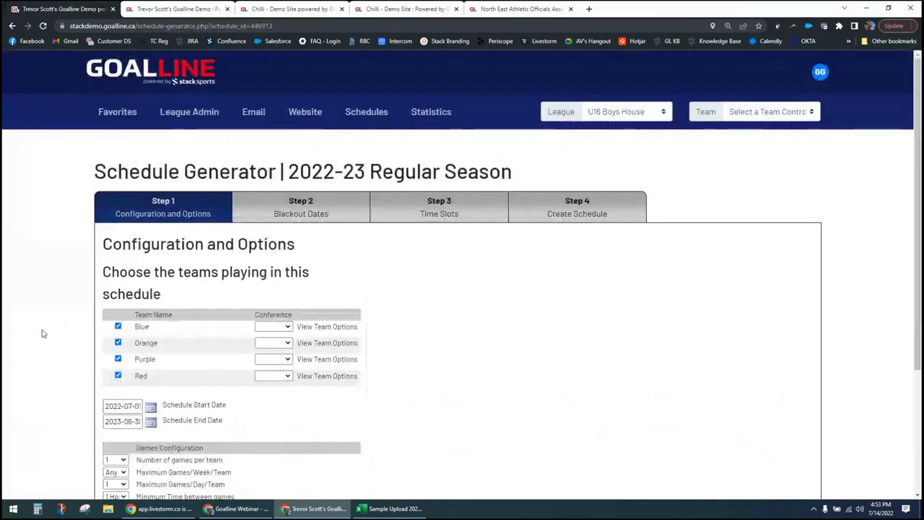
Examine the participating teams, the conference choices for team Blue and the schedule end date in the generator configuration.
{"action": "scroll", "coordinate": [42, 333], "scroll_direction": "down", "scroll_amount": 2}
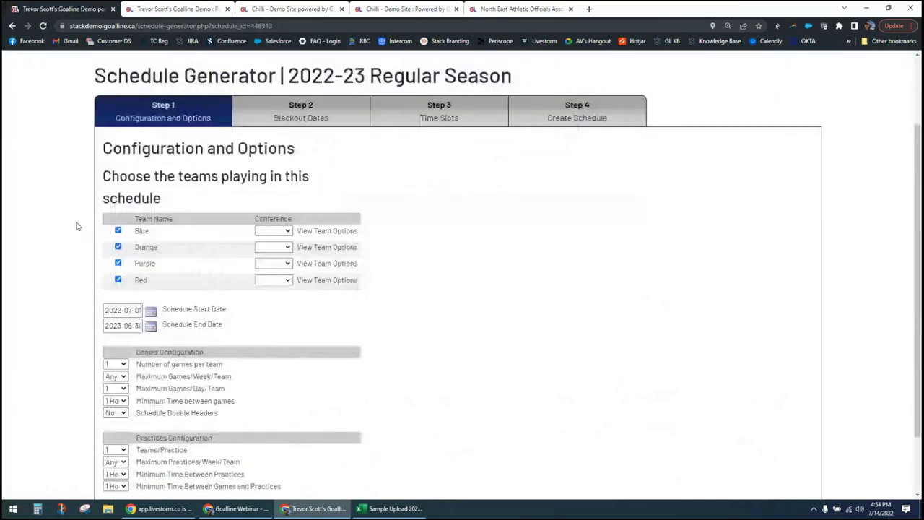
{"action": "left_click", "coordinate": [287, 231]}
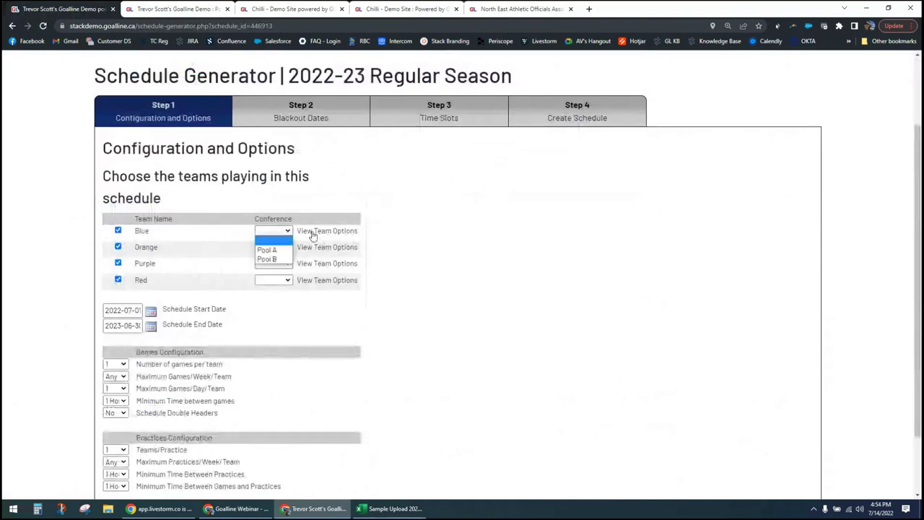
{"action": "left_click", "coordinate": [408, 272]}
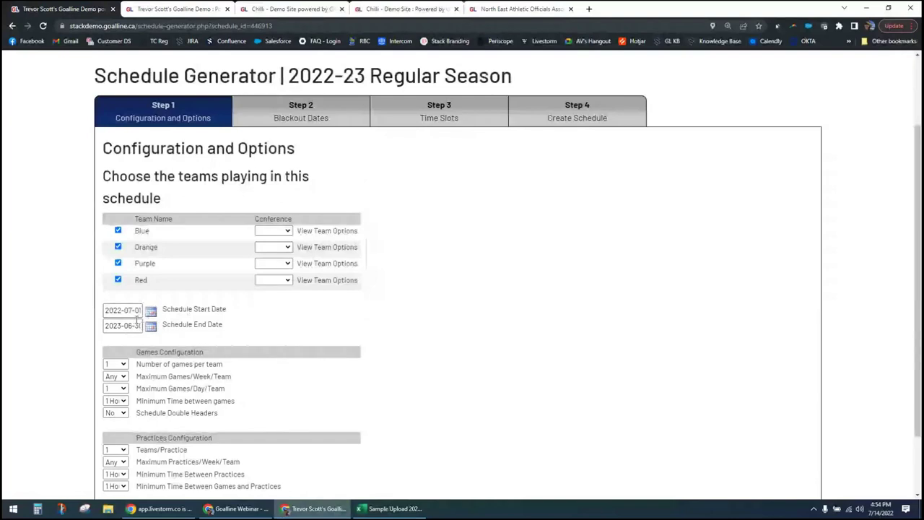
{"action": "left_click_drag", "start_coordinate": [124, 326], "coordinate": [148, 330]}
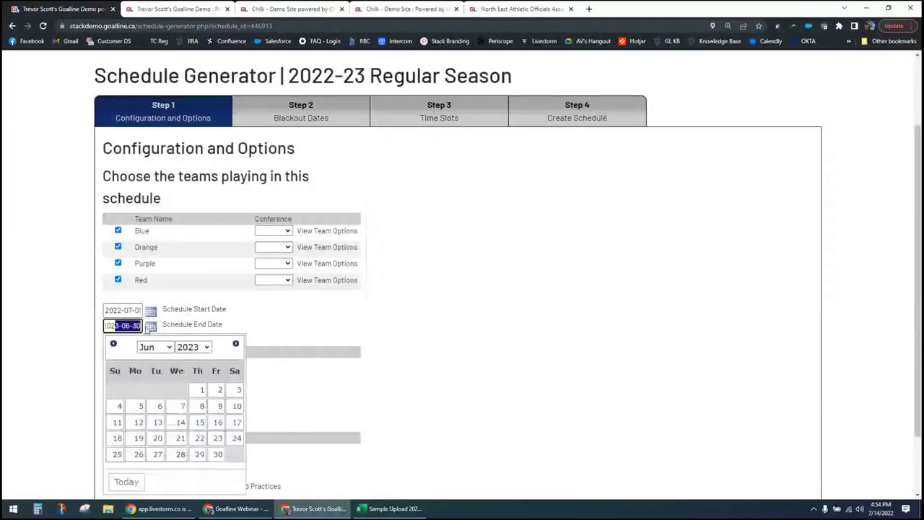
{"action": "left_click", "coordinate": [325, 326]}
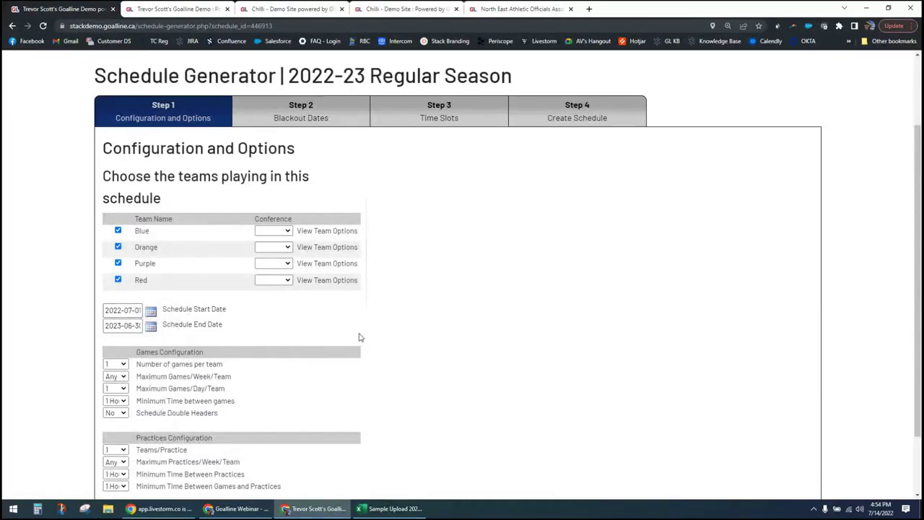
Set the number of games per team to 3 and the minimum time between games to 3 hours.
{"action": "scroll", "coordinate": [395, 348], "scroll_direction": "down", "scroll_amount": 1}
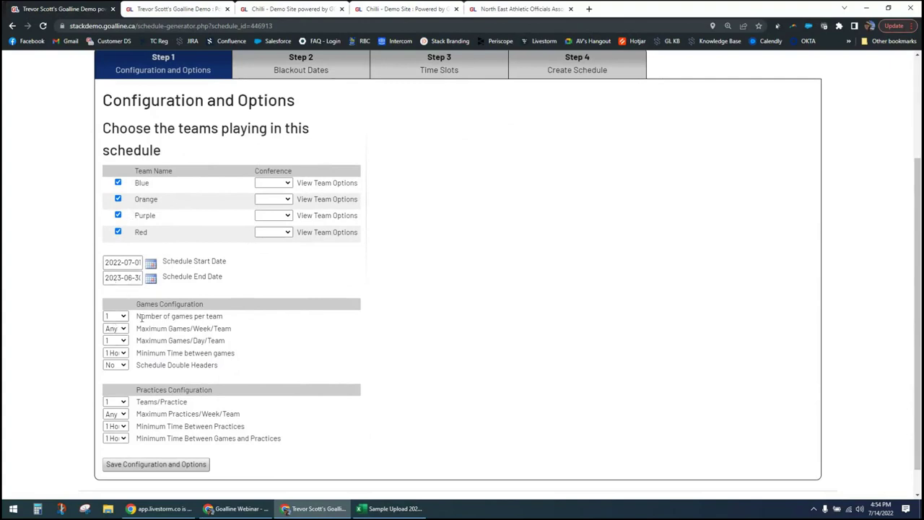
{"action": "left_click", "coordinate": [123, 318]}
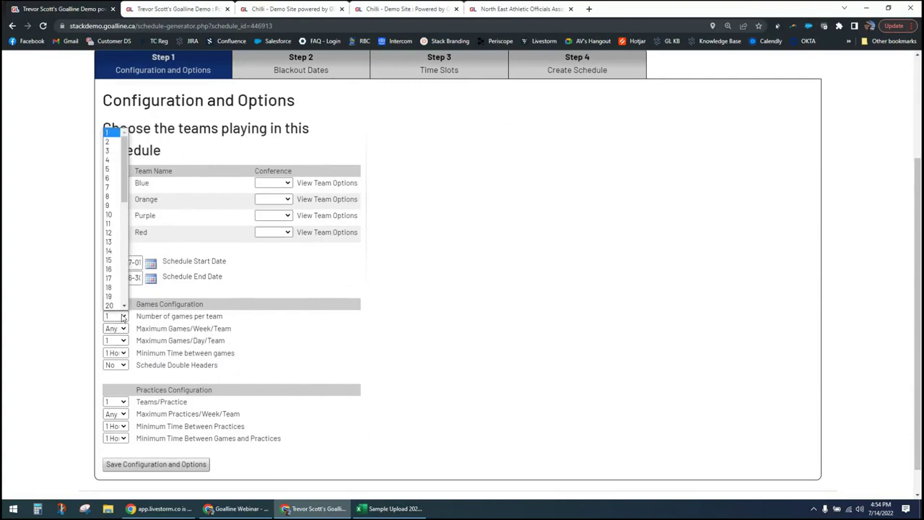
{"action": "left_click", "coordinate": [116, 153]}
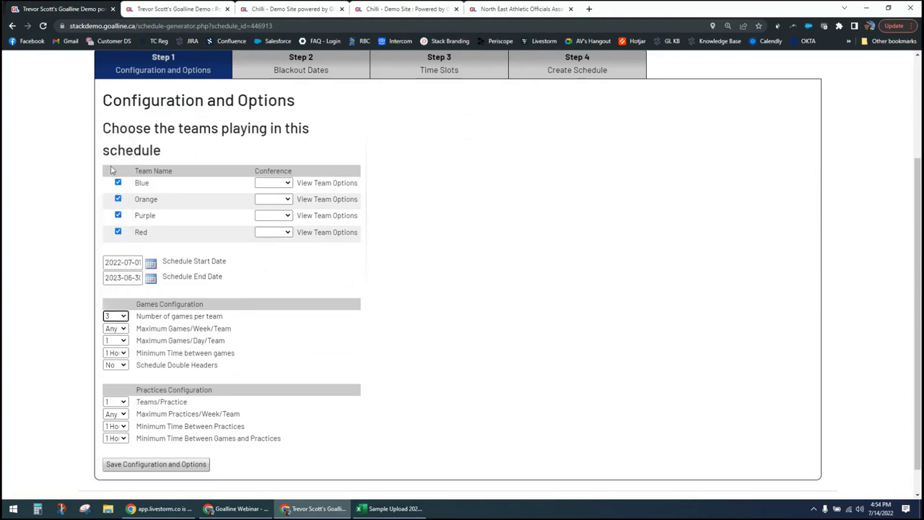
{"action": "left_click", "coordinate": [123, 330]}
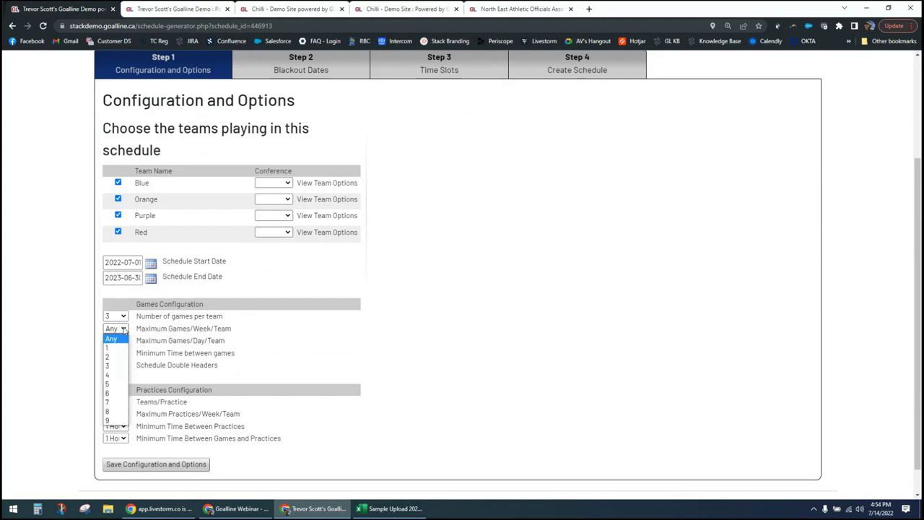
{"action": "left_click", "coordinate": [221, 338]}
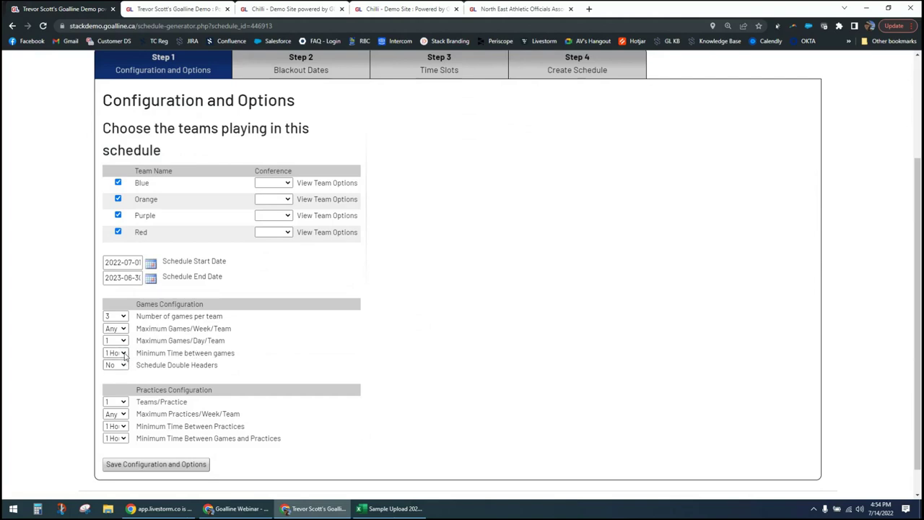
{"action": "left_click", "coordinate": [124, 353]}
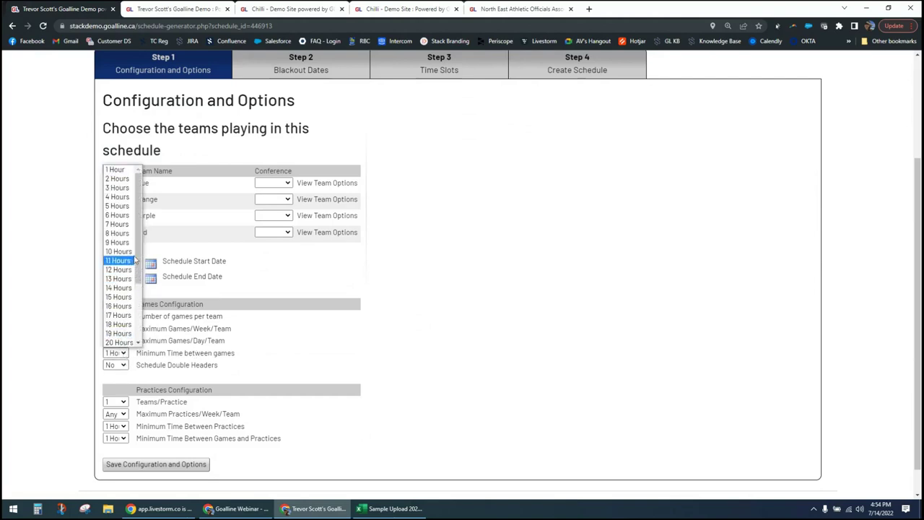
{"action": "left_click", "coordinate": [117, 188]}
{"action": "left_click", "coordinate": [516, 335]}
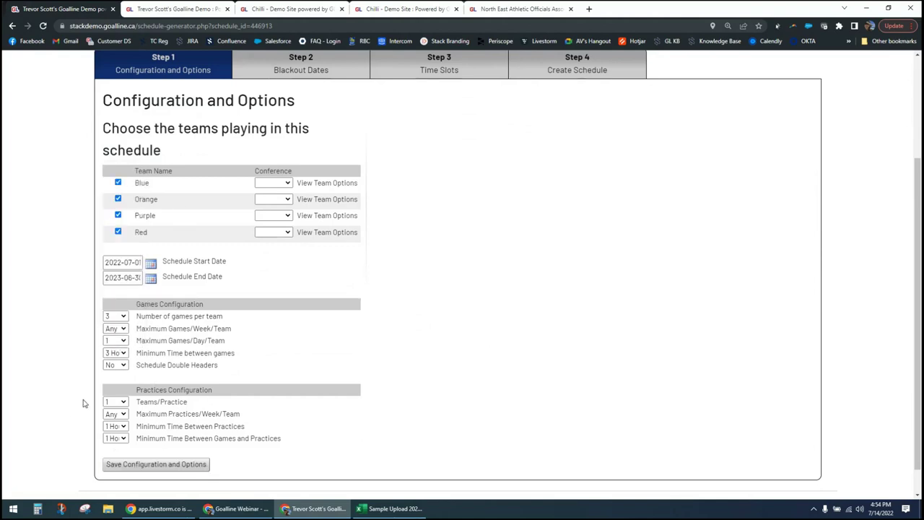
View the Blackout Dates step of the schedule generator.
{"action": "scroll", "coordinate": [484, 393], "scroll_direction": "up", "scroll_amount": 2}
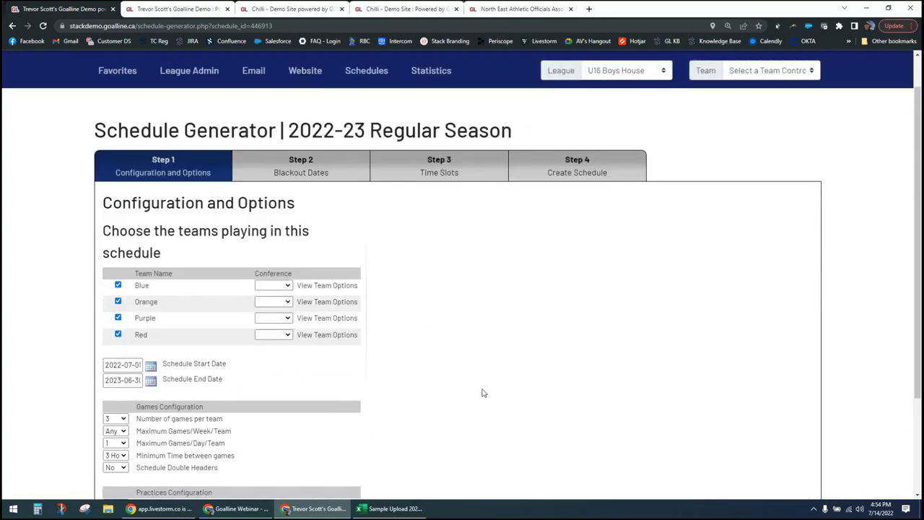
{"action": "scroll", "coordinate": [484, 394], "scroll_direction": "up", "scroll_amount": 1}
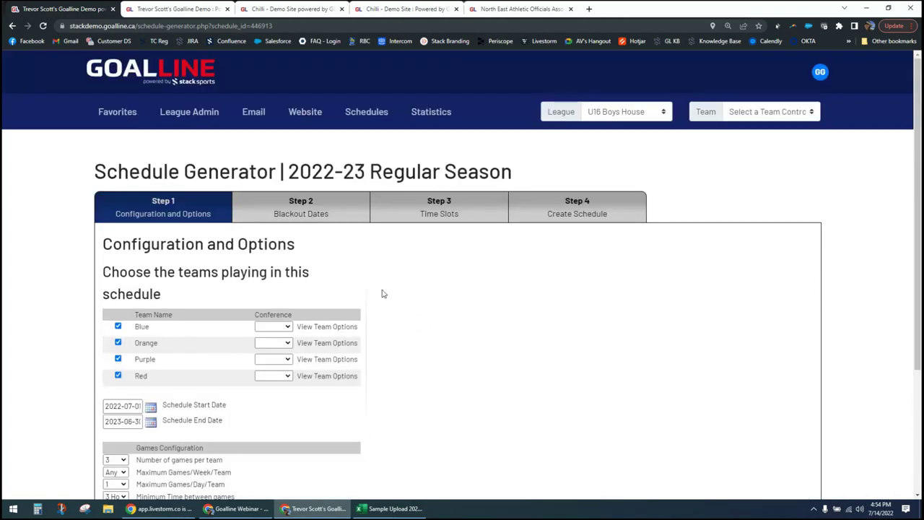
{"action": "left_click", "coordinate": [300, 207]}
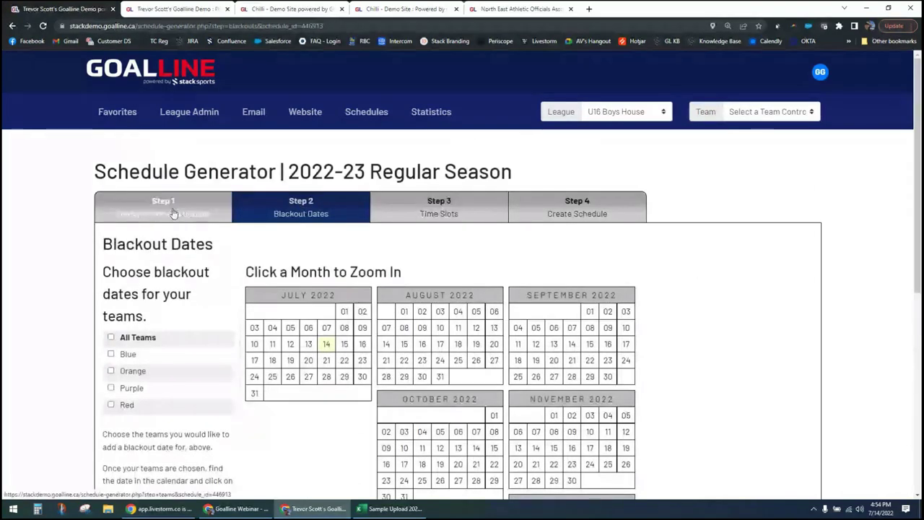
Go to the Time Slots step and open the week containing July 15, 2022 for venue CHP - Scotia 1.
{"action": "left_click", "coordinate": [402, 217]}
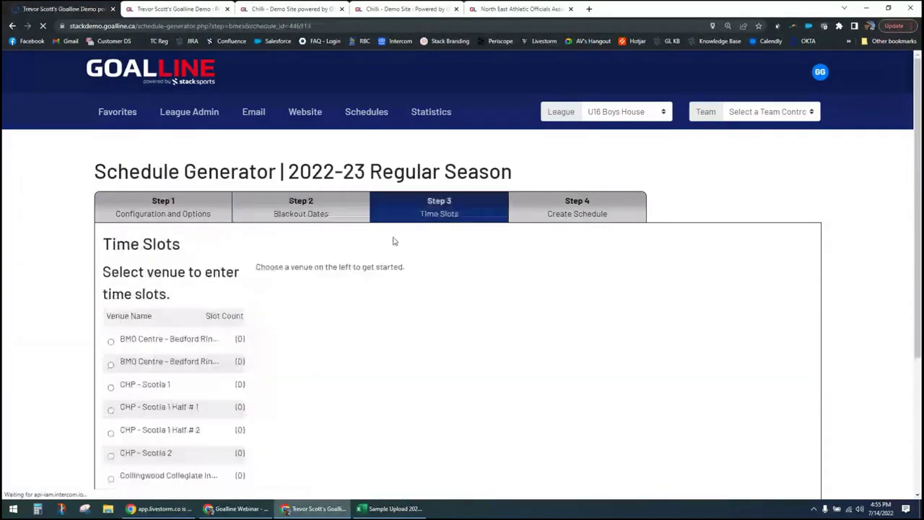
{"action": "scroll", "coordinate": [65, 322], "scroll_direction": "down", "scroll_amount": 1}
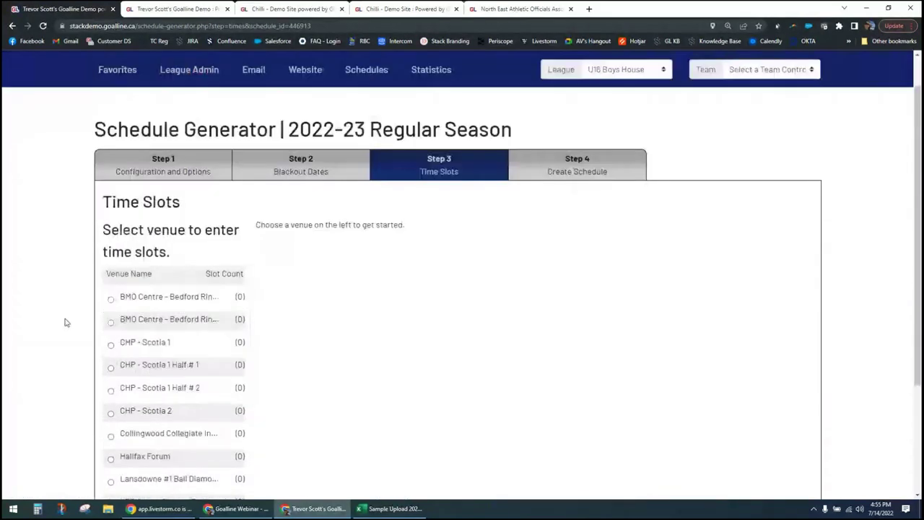
{"action": "scroll", "coordinate": [65, 322], "scroll_direction": "down", "scroll_amount": 2}
{"action": "left_click", "coordinate": [112, 243]}
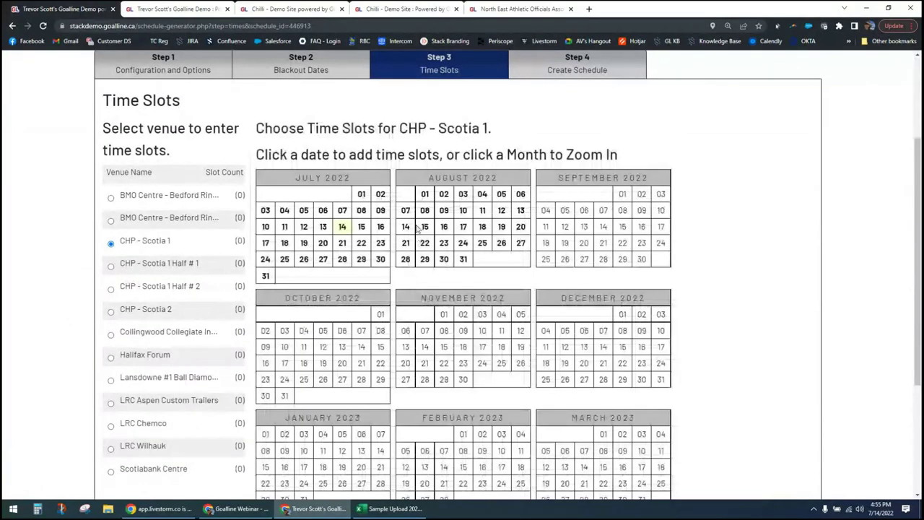
{"action": "left_click", "coordinate": [374, 228]}
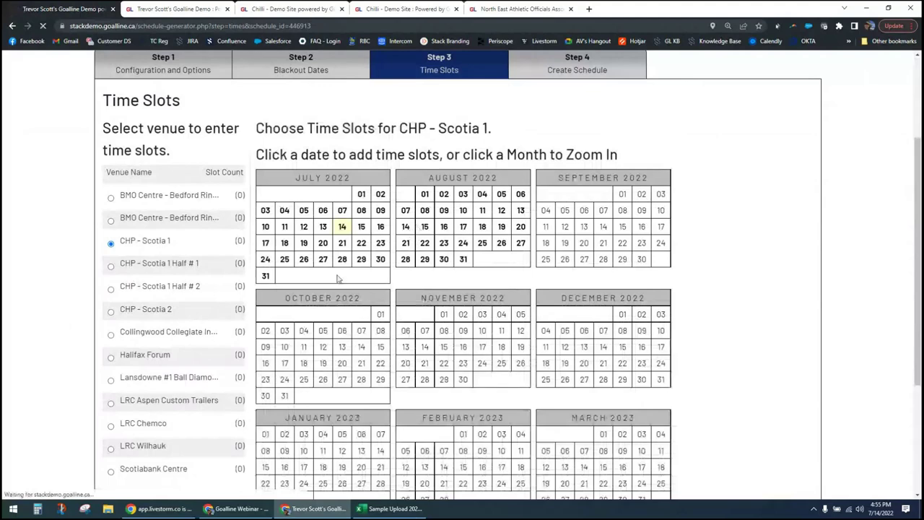
{"action": "scroll", "coordinate": [355, 243], "scroll_direction": "down", "scroll_amount": 3}
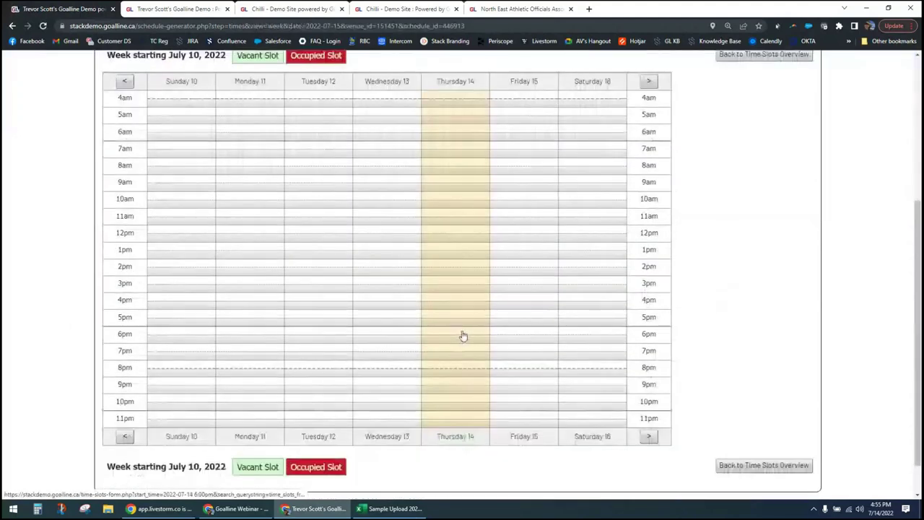
Start a Thursday booking at CHP - Scotia 1 from July 14, 6:00 PM to 9:00 PM, with an end date in late September 2022.
{"action": "left_click", "coordinate": [462, 337]}
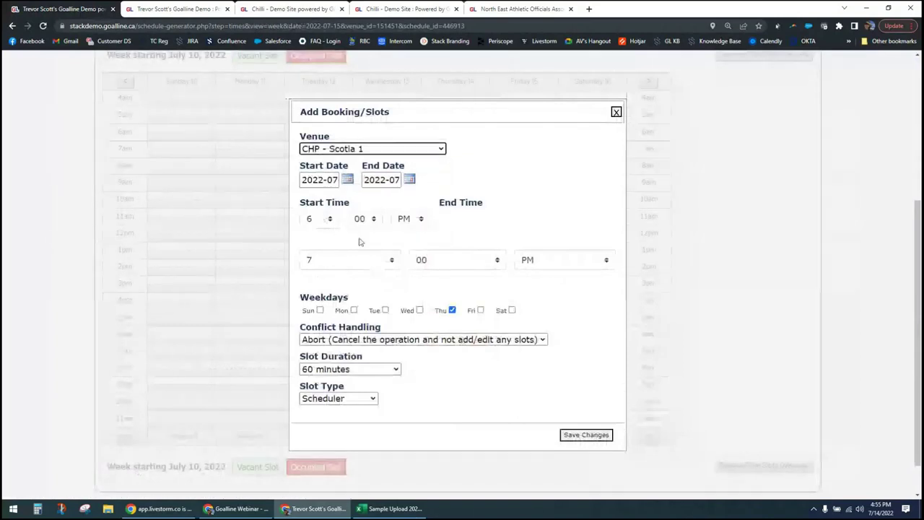
{"action": "left_click", "coordinate": [390, 261]}
{"action": "left_click", "coordinate": [361, 363]}
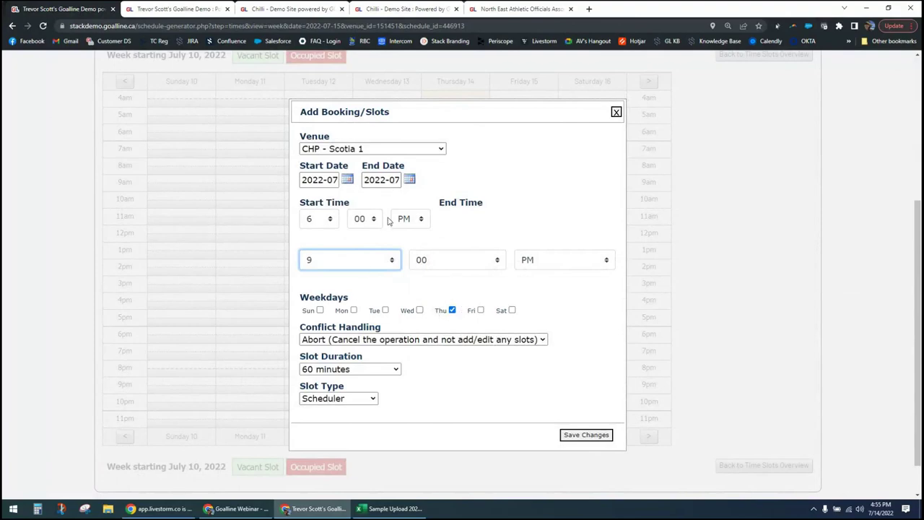
{"action": "left_click", "coordinate": [386, 180]}
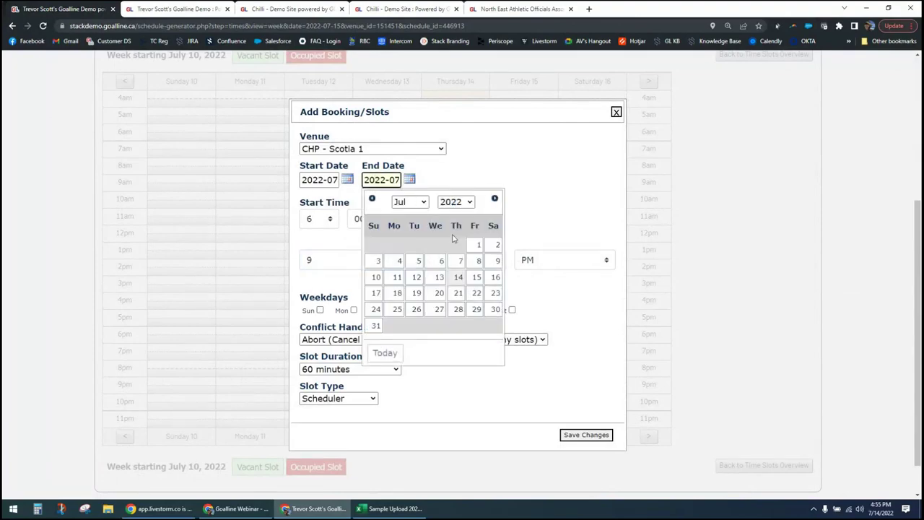
{"action": "left_click", "coordinate": [423, 202]}
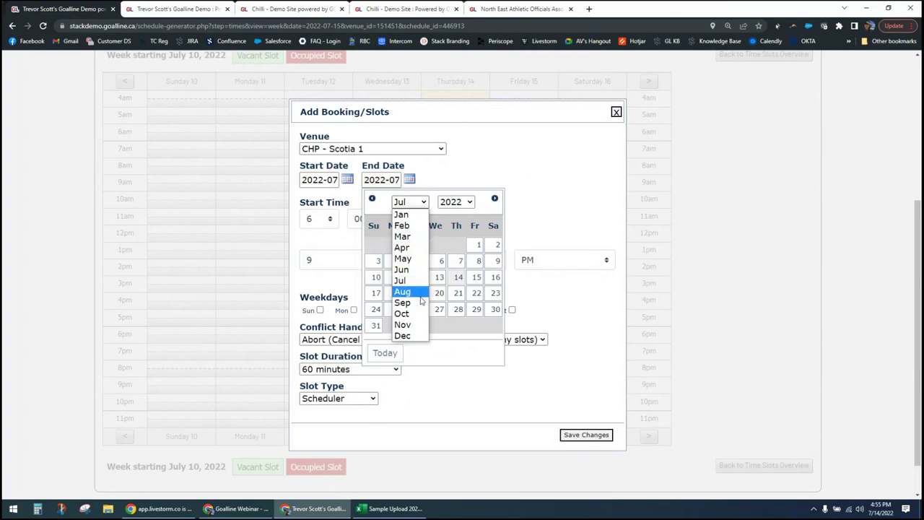
{"action": "left_click", "coordinate": [408, 304]}
{"action": "left_click", "coordinate": [477, 310]}
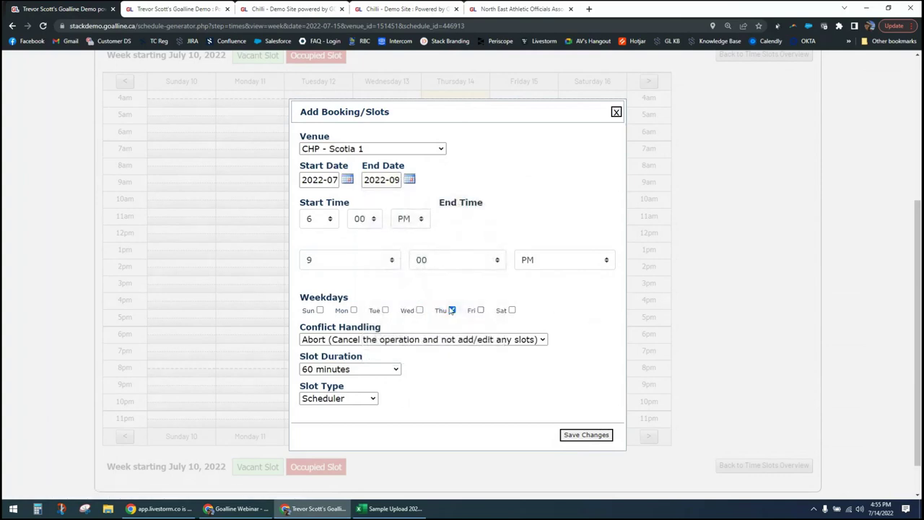
Check the slot type choices, keep Scheduler, and save the recurring Thursday slots.
{"action": "left_click", "coordinate": [371, 399]}
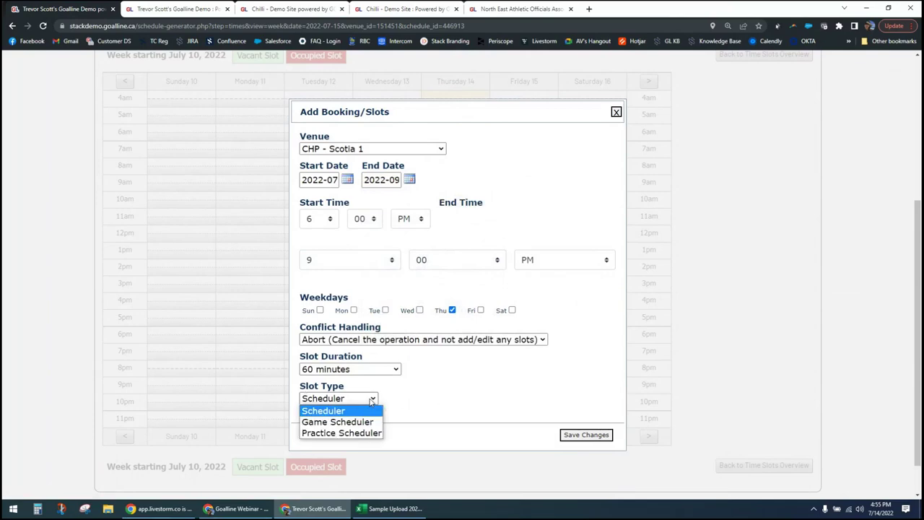
{"action": "left_click", "coordinate": [371, 400]}
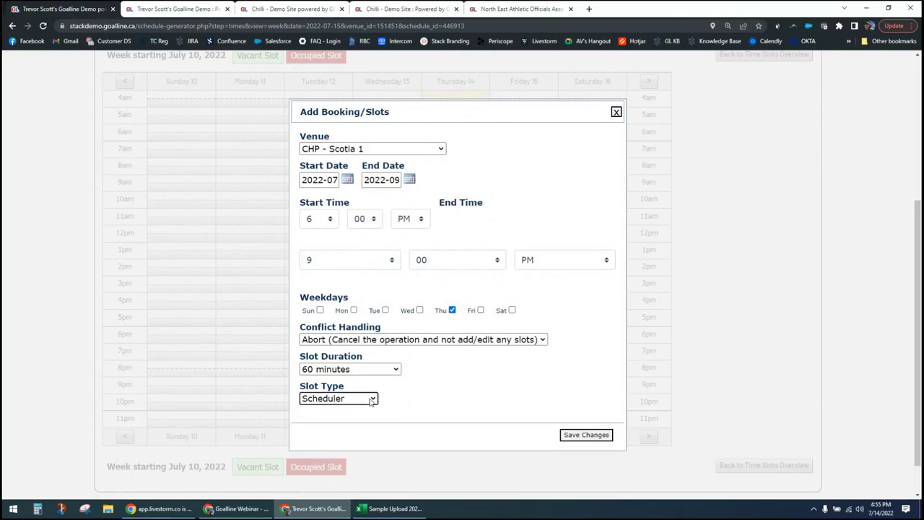
{"action": "left_click", "coordinate": [593, 435]}
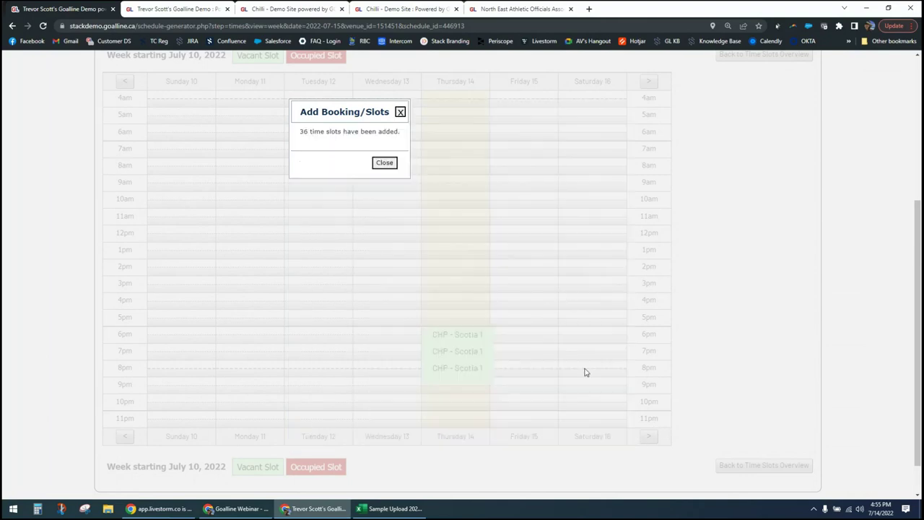
{"action": "left_click", "coordinate": [401, 112]}
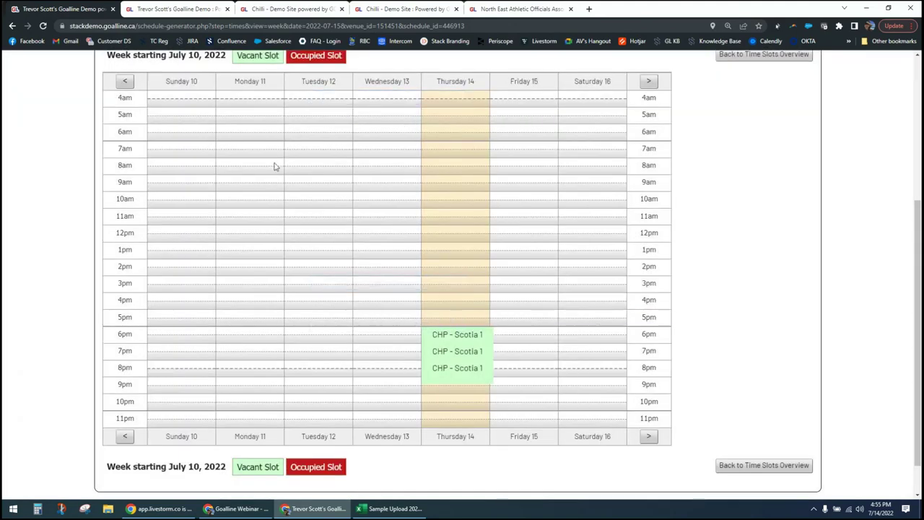
Go to the Create Schedule step and examine the game counts per schedule type and the slots available to games.
{"action": "scroll", "coordinate": [273, 274], "scroll_direction": "up", "scroll_amount": 2}
{"action": "scroll", "coordinate": [273, 274], "scroll_direction": "up", "scroll_amount": 1}
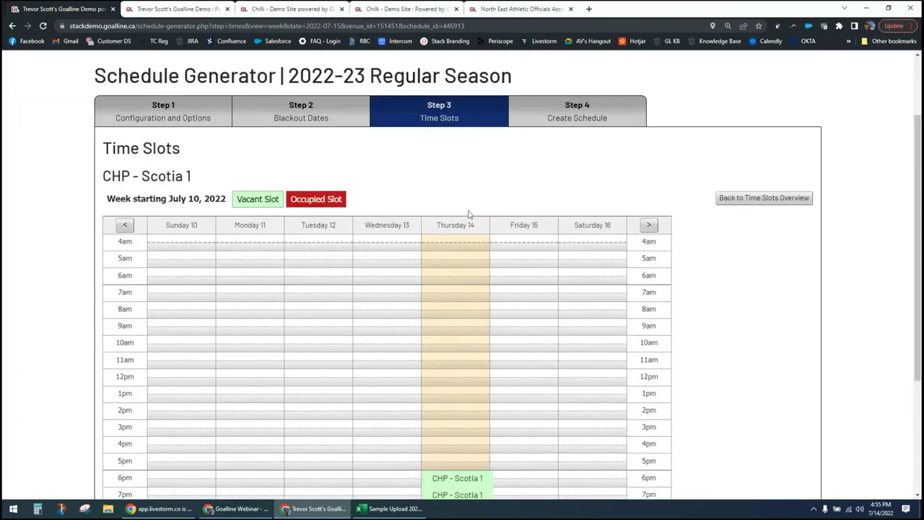
{"action": "left_click", "coordinate": [549, 124]}
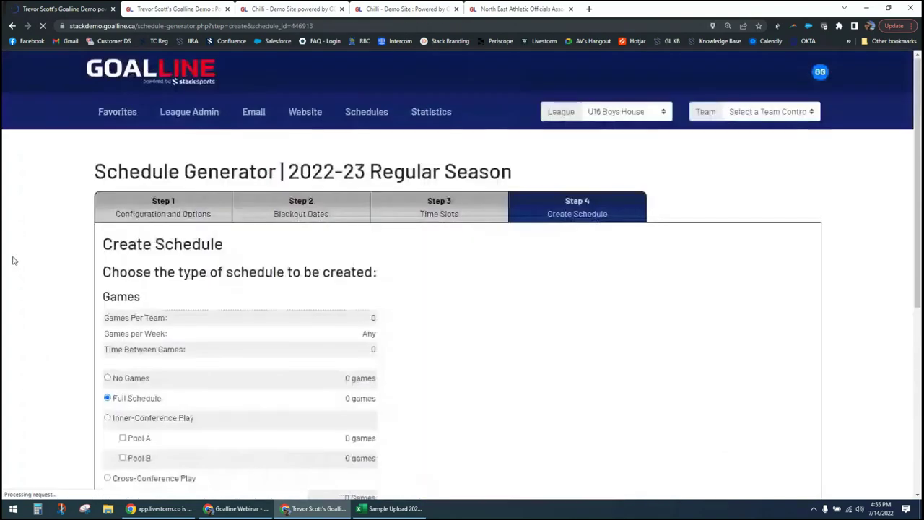
{"action": "scroll", "coordinate": [73, 361], "scroll_direction": "down", "scroll_amount": 1}
{"action": "scroll", "coordinate": [72, 362], "scroll_direction": "down", "scroll_amount": 3}
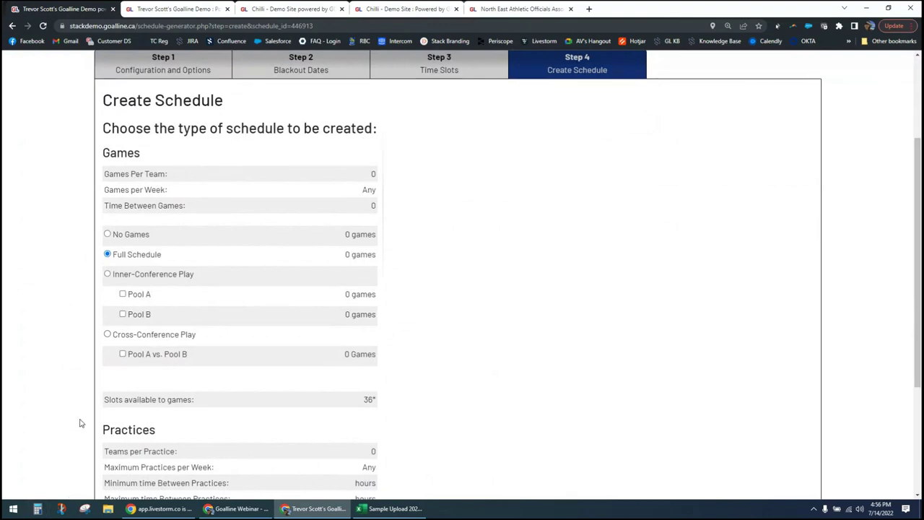
{"action": "left_click_drag", "start_coordinate": [99, 408], "coordinate": [435, 402]}
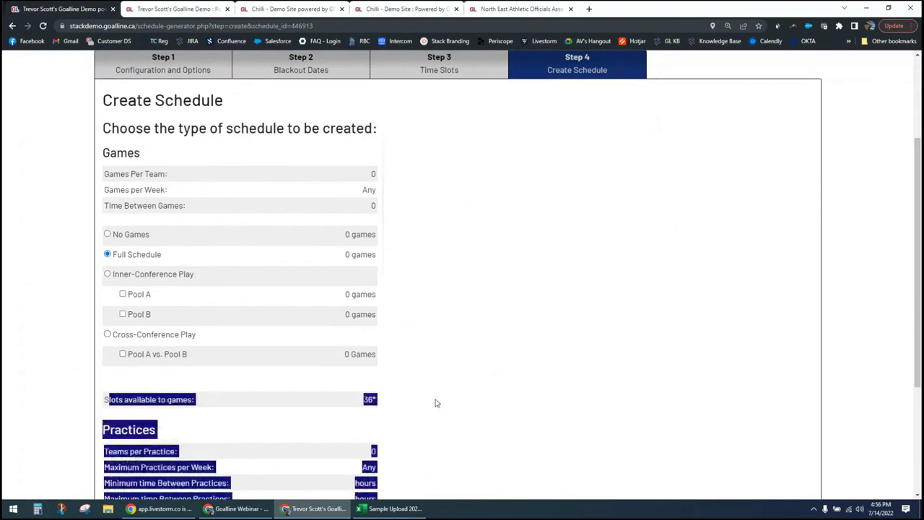
{"action": "left_click", "coordinate": [312, 404]}
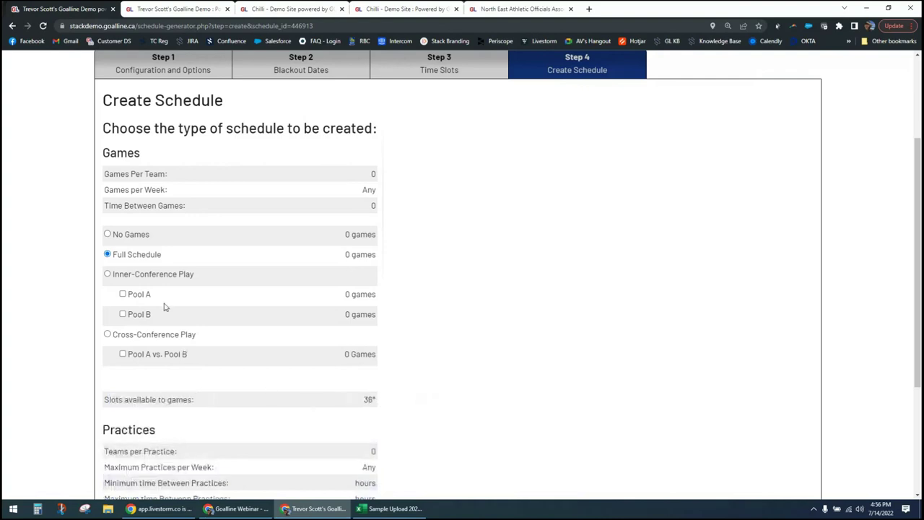
Set the number of games per team to 3 in Configuration and Options and save the configuration.
{"action": "left_click", "coordinate": [128, 277]}
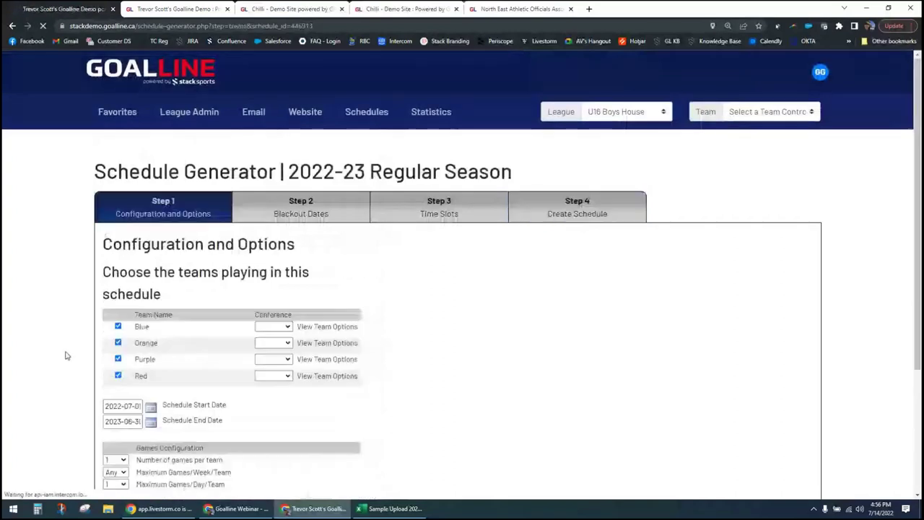
{"action": "scroll", "coordinate": [62, 355], "scroll_direction": "down", "scroll_amount": 3}
{"action": "left_click", "coordinate": [116, 285]}
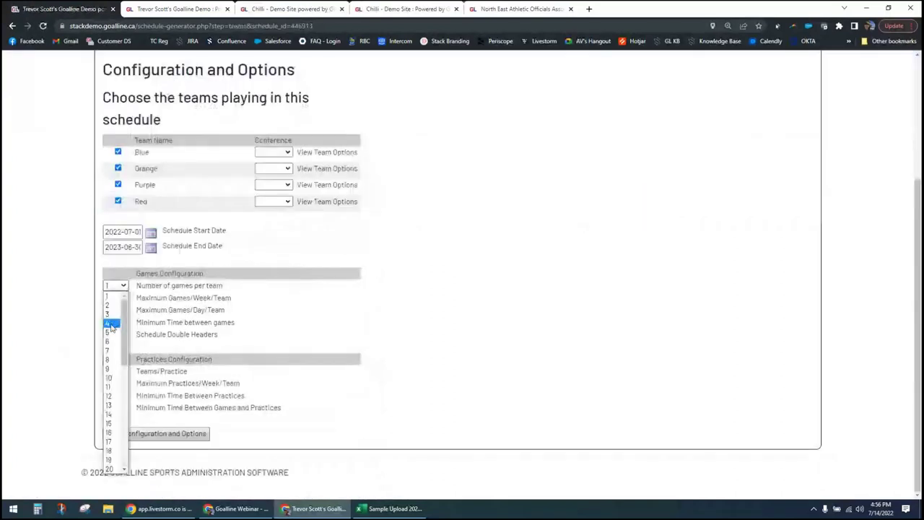
{"action": "left_click", "coordinate": [108, 314]}
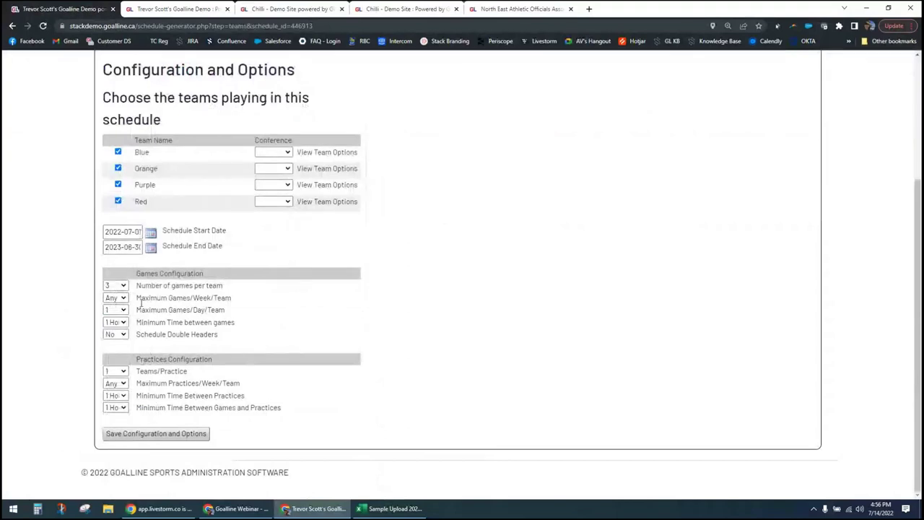
{"action": "left_click", "coordinate": [169, 433]}
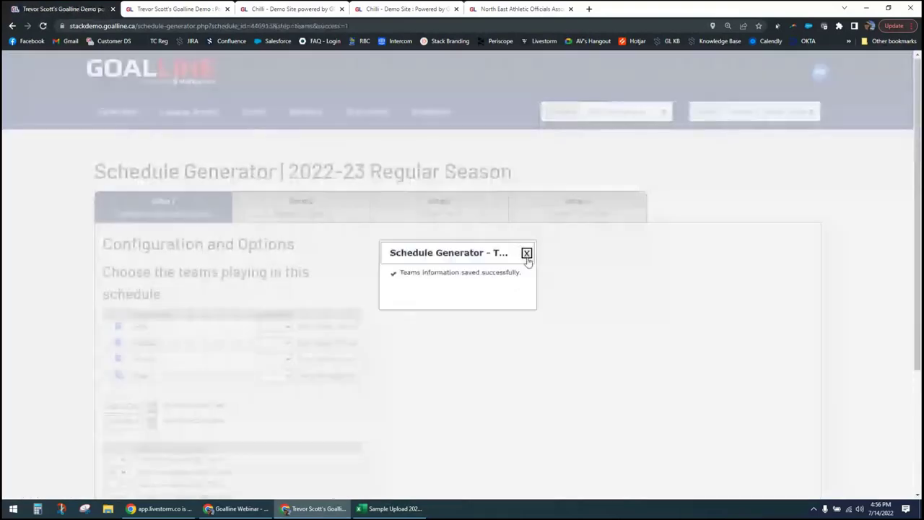
{"action": "left_click", "coordinate": [526, 254]}
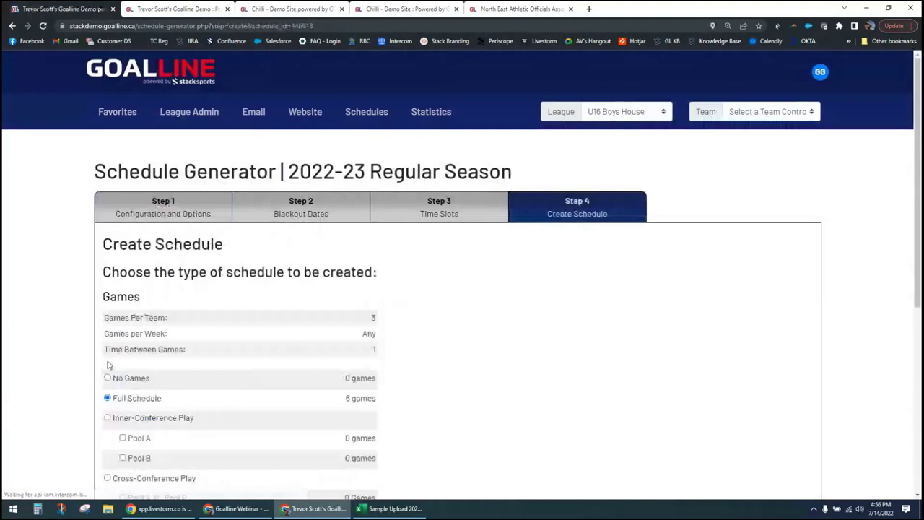
Review the schedule types in the Create Schedule step and choose Inner-Conference Play for Pool A and Pool B.
{"action": "scroll", "coordinate": [105, 366], "scroll_direction": "down", "scroll_amount": 1}
{"action": "scroll", "coordinate": [105, 366], "scroll_direction": "down", "scroll_amount": 1}
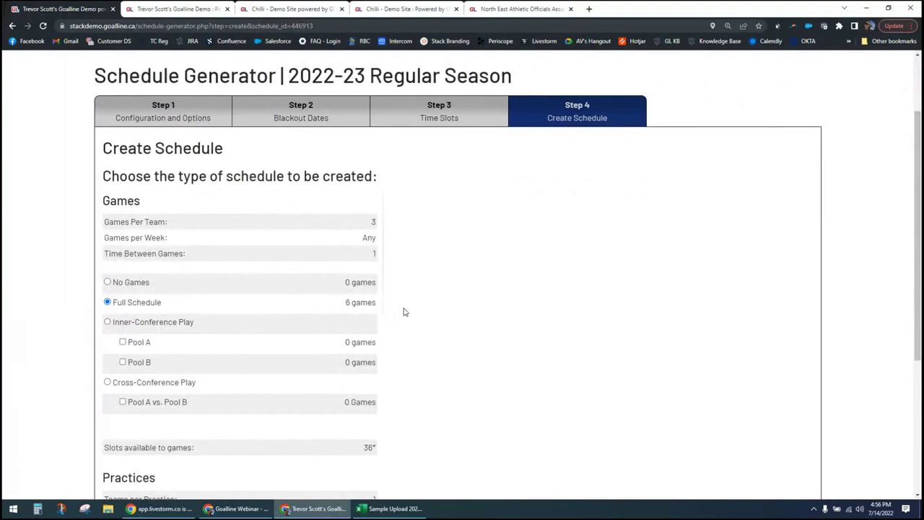
{"action": "scroll", "coordinate": [442, 372], "scroll_direction": "down", "scroll_amount": 3}
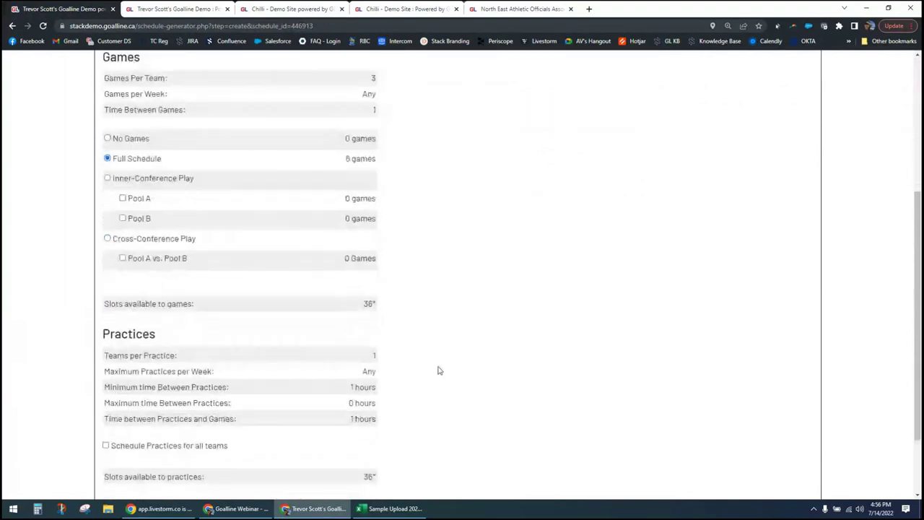
{"action": "scroll", "coordinate": [437, 370], "scroll_direction": "up", "scroll_amount": 2}
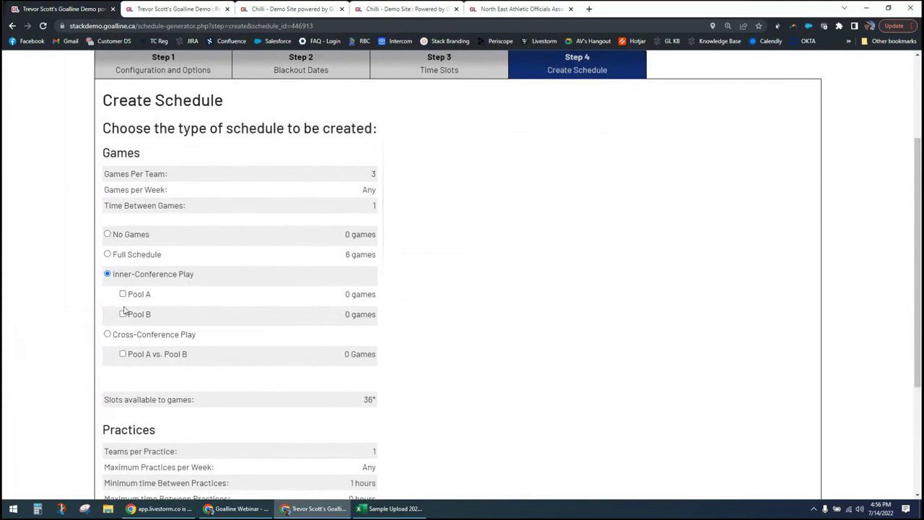
{"action": "left_click", "coordinate": [123, 354]}
{"action": "left_click", "coordinate": [128, 275]}
{"action": "left_click", "coordinate": [132, 257]}
{"action": "left_click", "coordinate": [117, 276]}
{"action": "left_click", "coordinate": [123, 294]}
{"action": "left_click", "coordinate": [122, 315]}
Display the chosen matchups, create the schedule and confirm its generation.
{"action": "scroll", "coordinate": [409, 309], "scroll_direction": "down", "scroll_amount": 3}
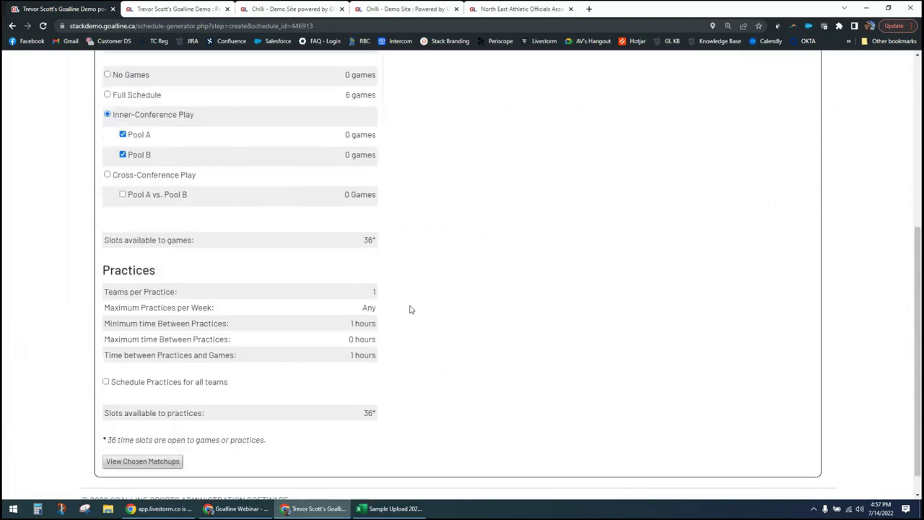
{"action": "scroll", "coordinate": [409, 309], "scroll_direction": "down", "scroll_amount": 1}
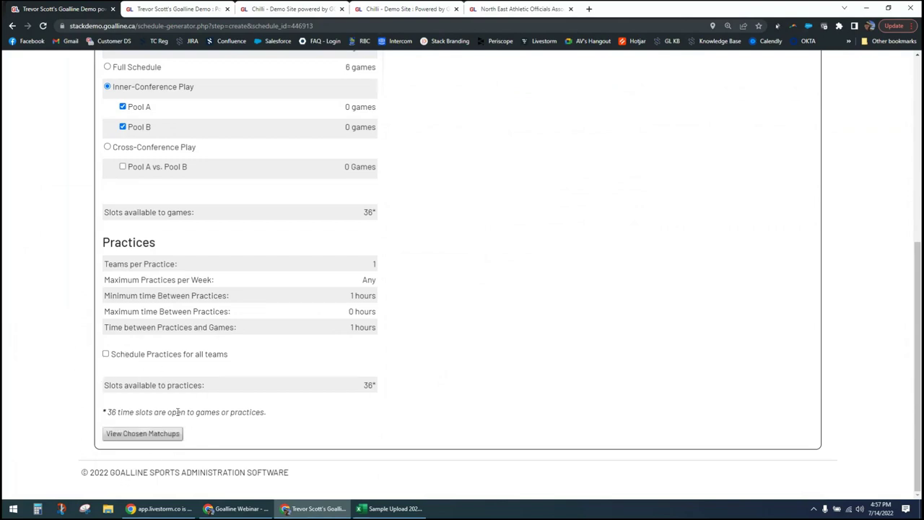
{"action": "scroll", "coordinate": [177, 412], "scroll_direction": "up", "scroll_amount": 2}
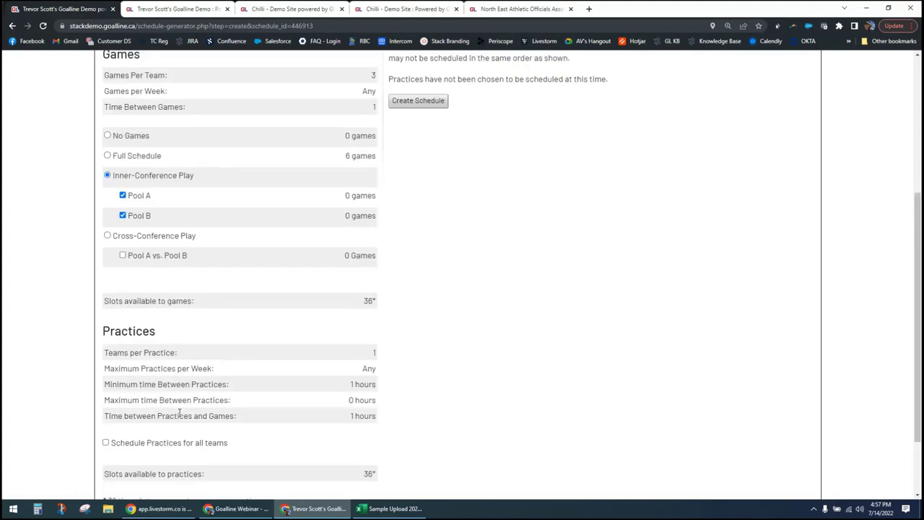
{"action": "scroll", "coordinate": [179, 413], "scroll_direction": "up", "scroll_amount": 1}
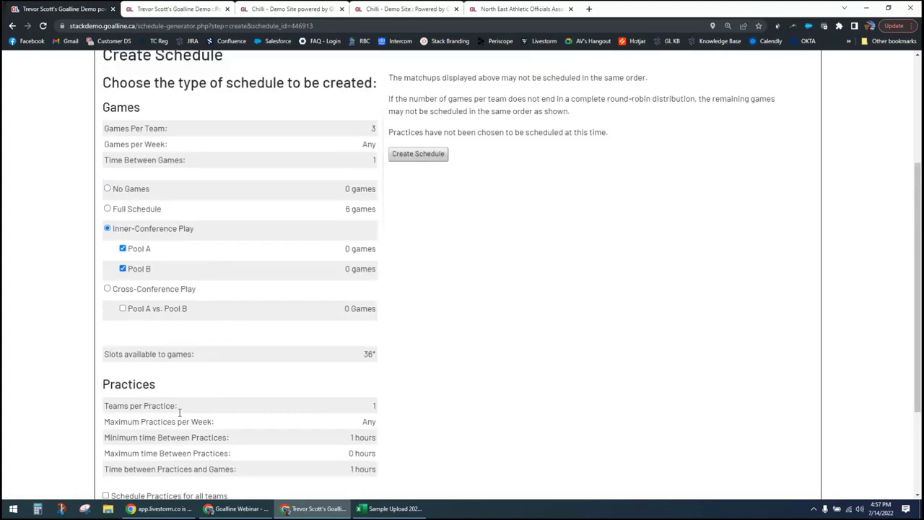
{"action": "scroll", "coordinate": [179, 412], "scroll_direction": "up", "scroll_amount": 3}
{"action": "left_click", "coordinate": [418, 300]}
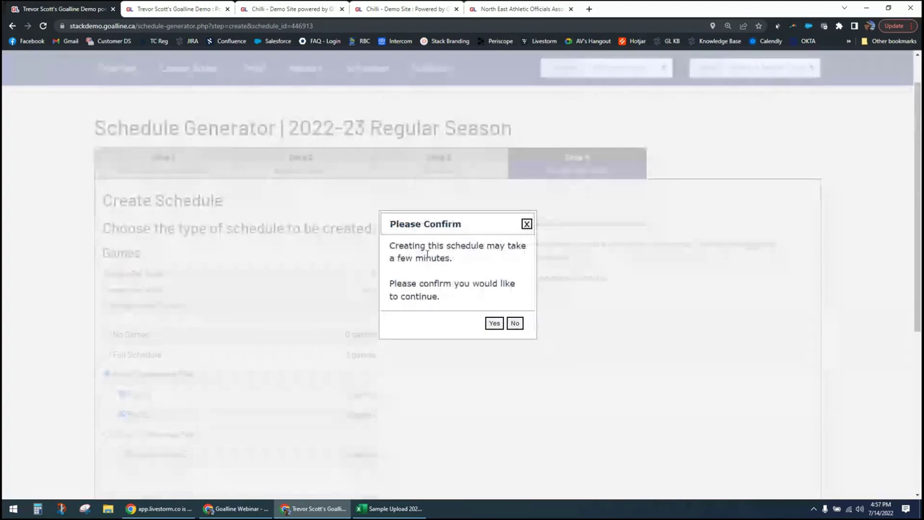
{"action": "left_click", "coordinate": [495, 323]}
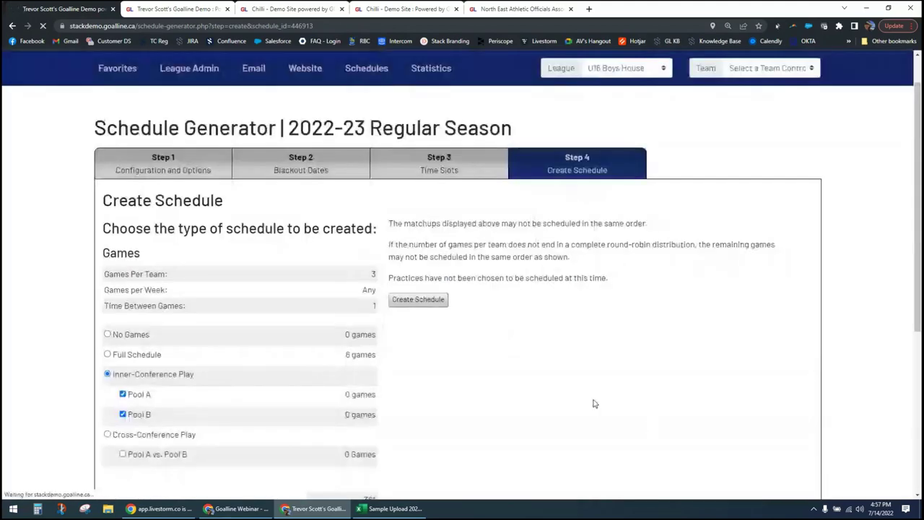
Examine the temporary schedule calendar for July 2022 with team Orange's games highlighted, then clear the highlight.
{"action": "scroll", "coordinate": [68, 409], "scroll_direction": "down", "scroll_amount": 2}
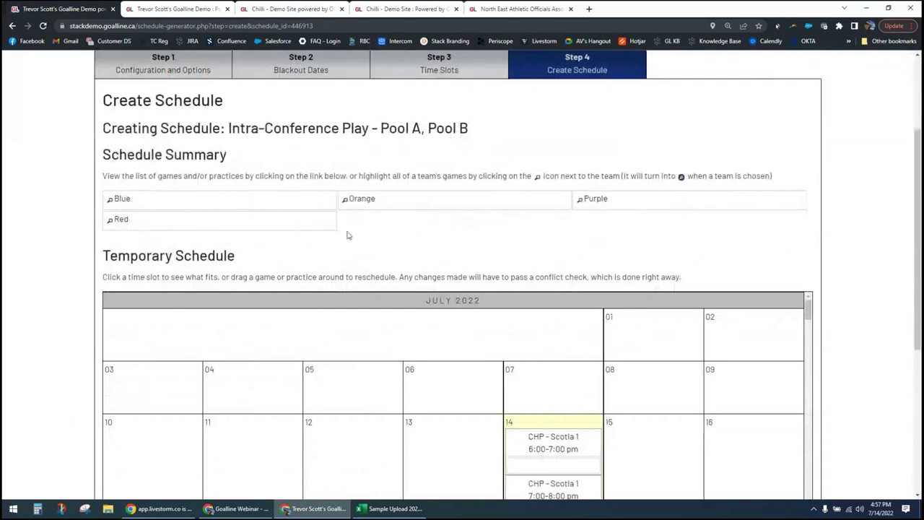
{"action": "scroll", "coordinate": [464, 334], "scroll_direction": "down", "scroll_amount": 3}
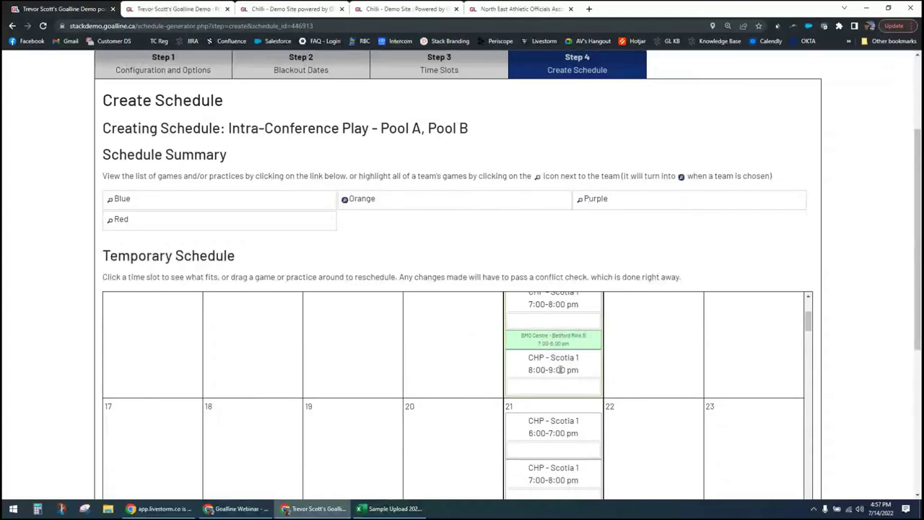
{"action": "scroll", "coordinate": [561, 370], "scroll_direction": "up", "scroll_amount": 5}
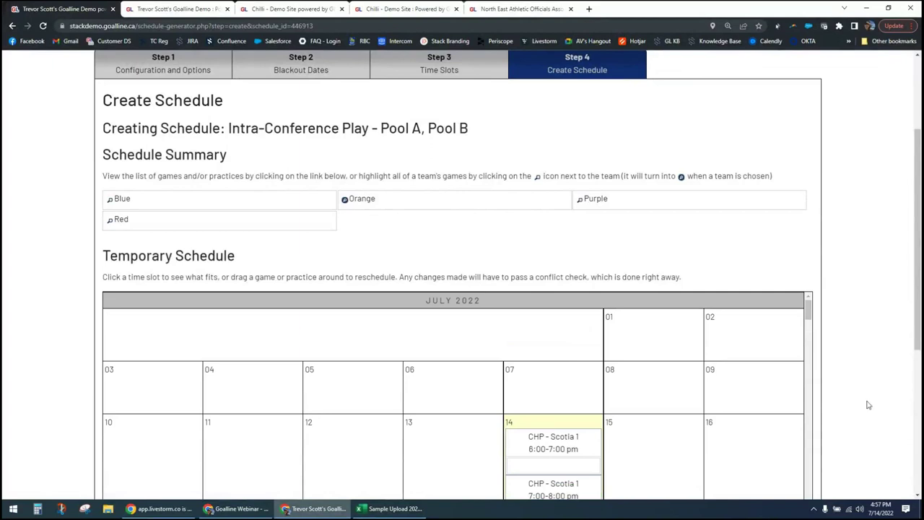
{"action": "scroll", "coordinate": [855, 412], "scroll_direction": "up", "scroll_amount": 2}
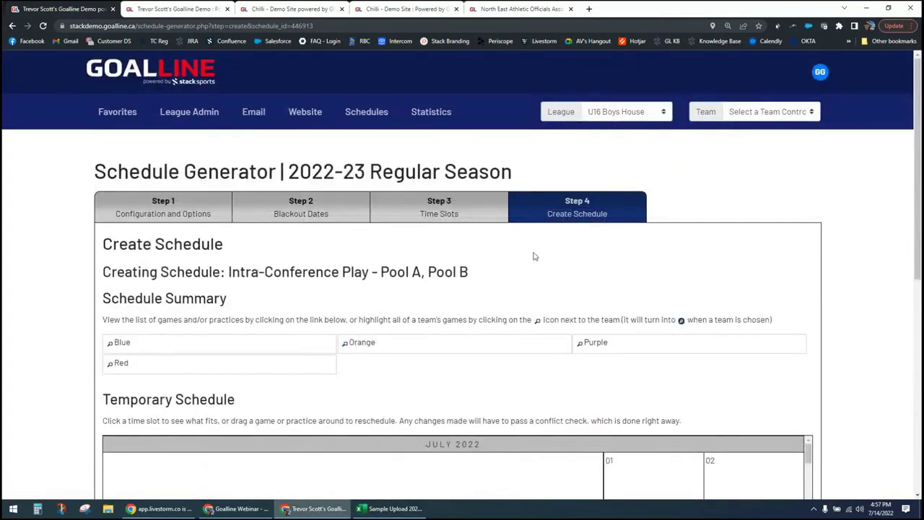
Return to the Time Slots step and look through the venues and their slot counts.
{"action": "left_click", "coordinate": [432, 211]}
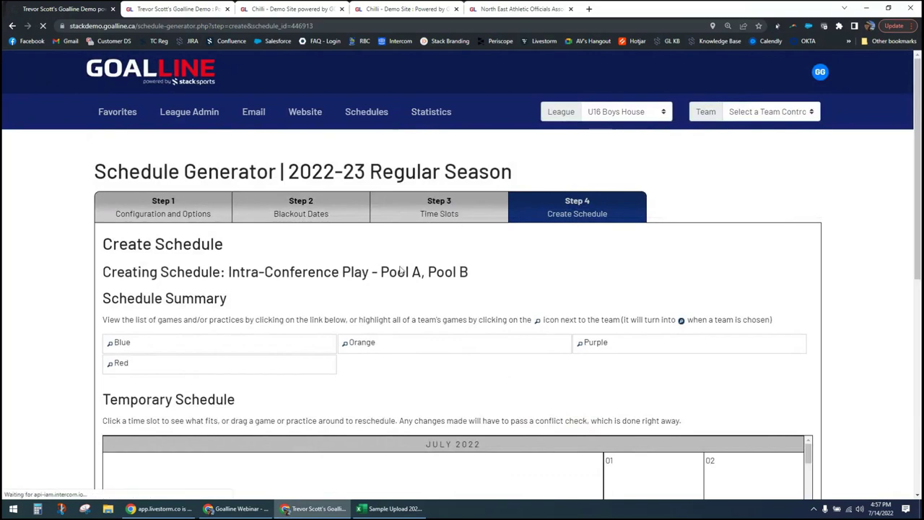
{"action": "scroll", "coordinate": [376, 365], "scroll_direction": "down", "scroll_amount": 1}
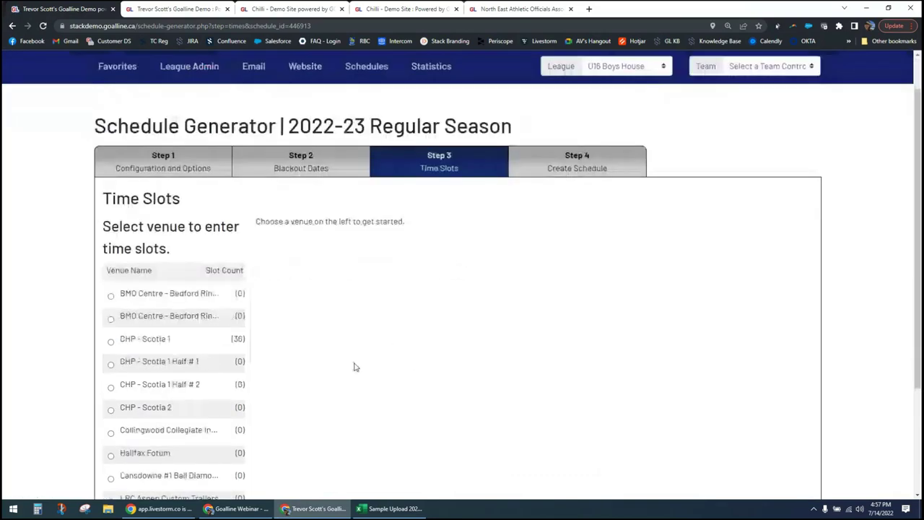
{"action": "scroll", "coordinate": [354, 367], "scroll_direction": "down", "scroll_amount": 1}
{"action": "scroll", "coordinate": [166, 419], "scroll_direction": "down", "scroll_amount": 1}
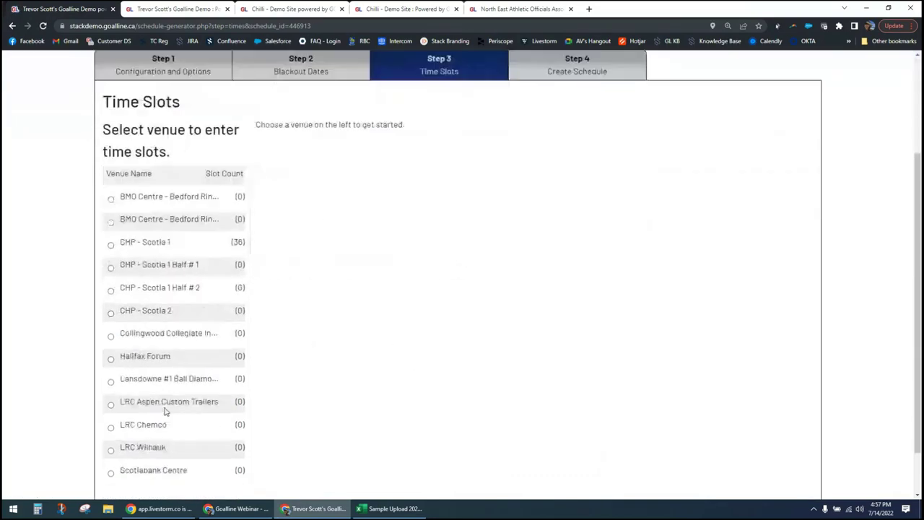
{"action": "scroll", "coordinate": [165, 411], "scroll_direction": "down", "scroll_amount": 1}
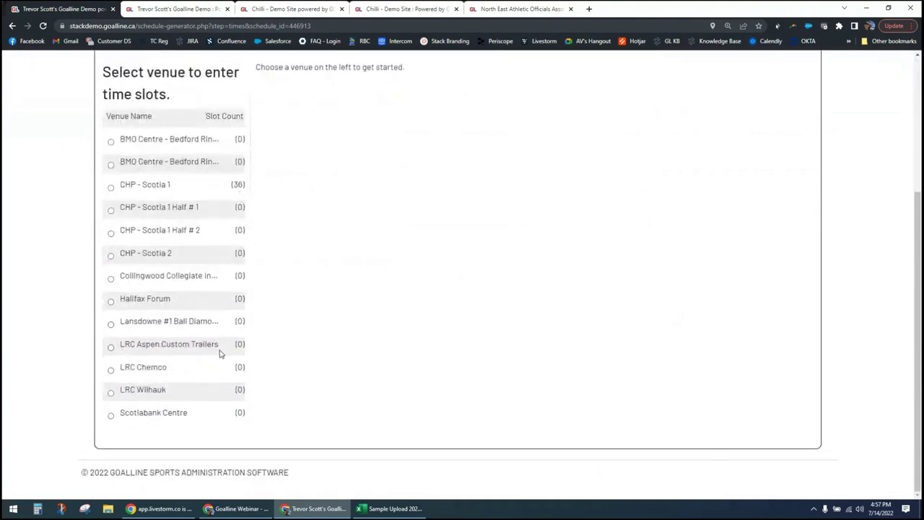
{"action": "scroll", "coordinate": [292, 350], "scroll_direction": "up", "scroll_amount": 3}
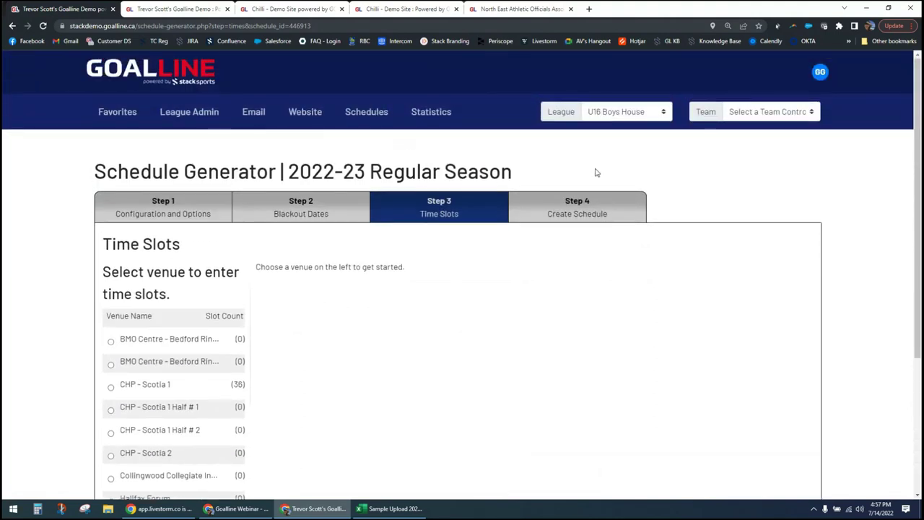
{"action": "left_click", "coordinate": [600, 112]}
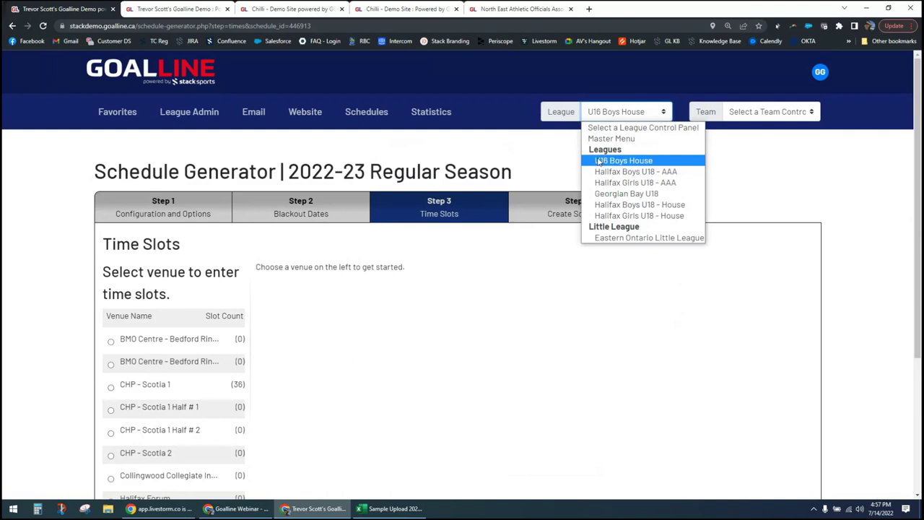
{"action": "left_click", "coordinate": [550, 175]}
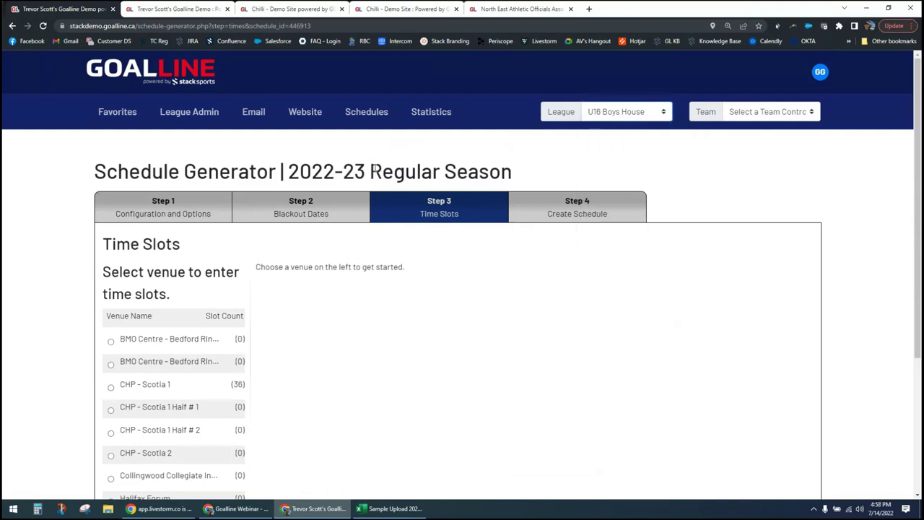
Open the regular season schedule details for U16 Boys House and examine the game spacing, weekly maximum, double-header and team settings.
{"action": "left_click", "coordinate": [367, 114]}
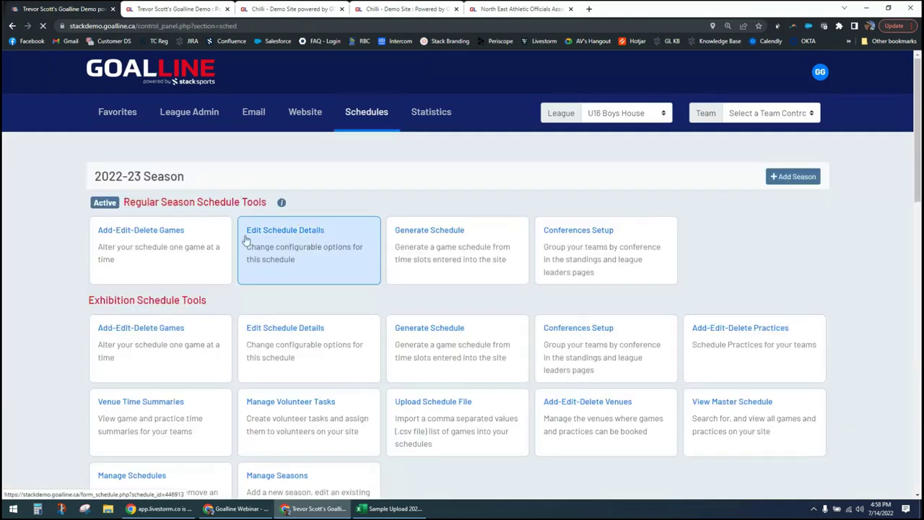
{"action": "left_click", "coordinate": [296, 257]}
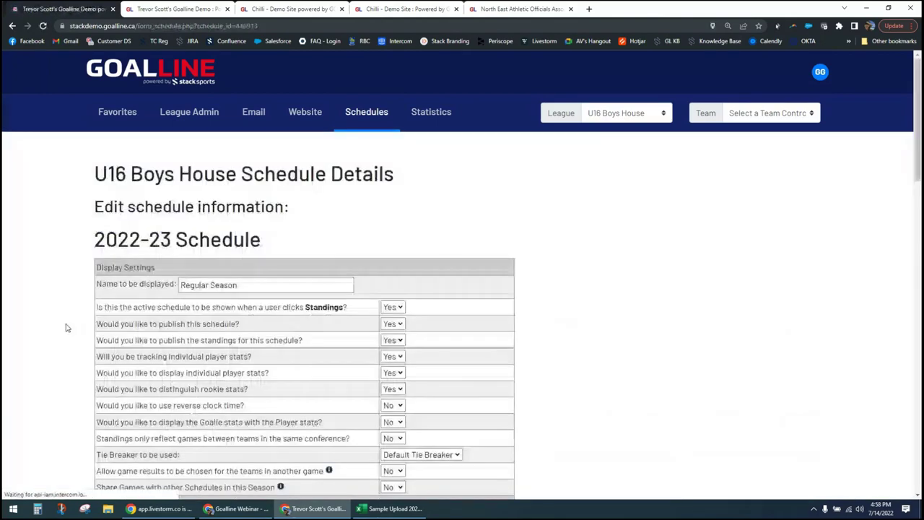
{"action": "scroll", "coordinate": [66, 328], "scroll_direction": "down", "scroll_amount": 8}
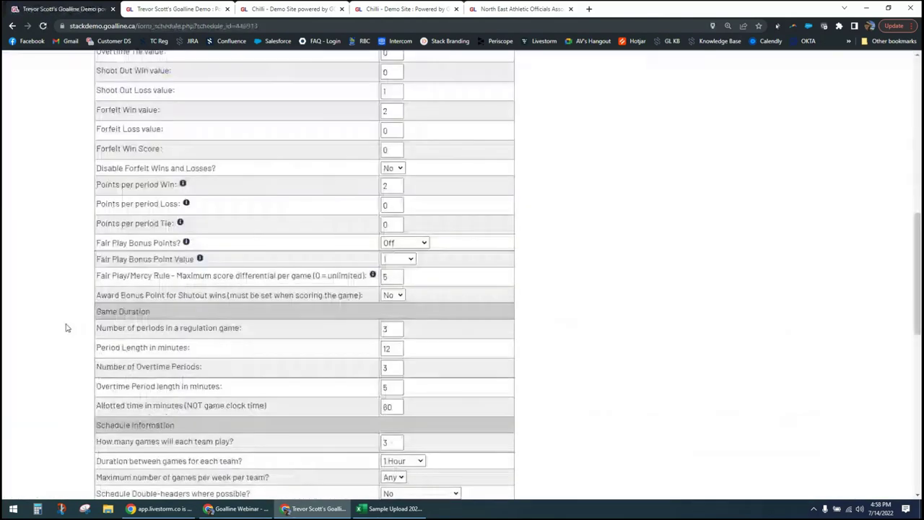
{"action": "scroll", "coordinate": [66, 327], "scroll_direction": "down", "scroll_amount": 3}
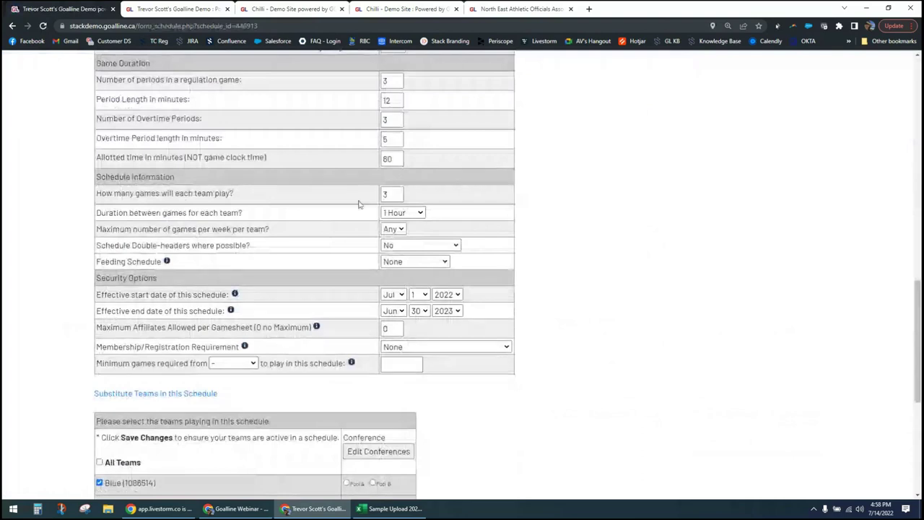
{"action": "left_click_drag", "start_coordinate": [139, 215], "coordinate": [234, 214]}
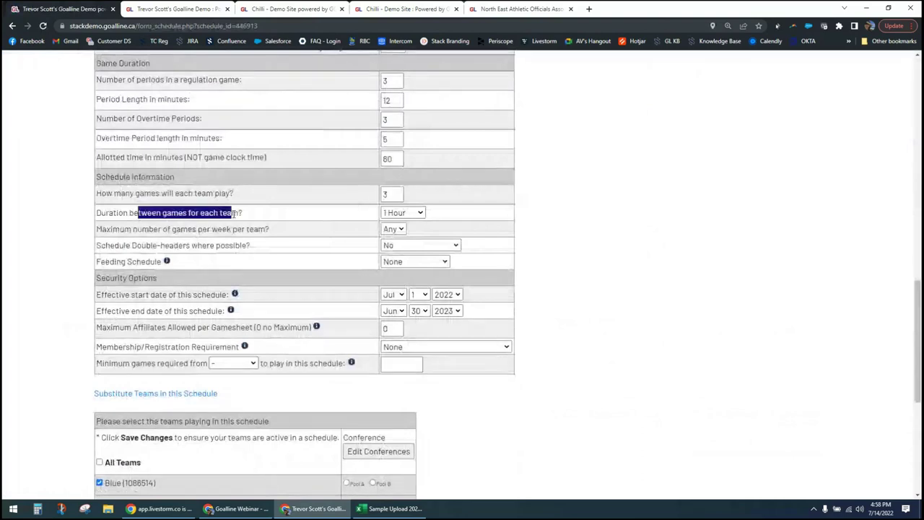
{"action": "left_click", "coordinate": [261, 215]}
{"action": "left_click_drag", "start_coordinate": [130, 229], "coordinate": [320, 231]}
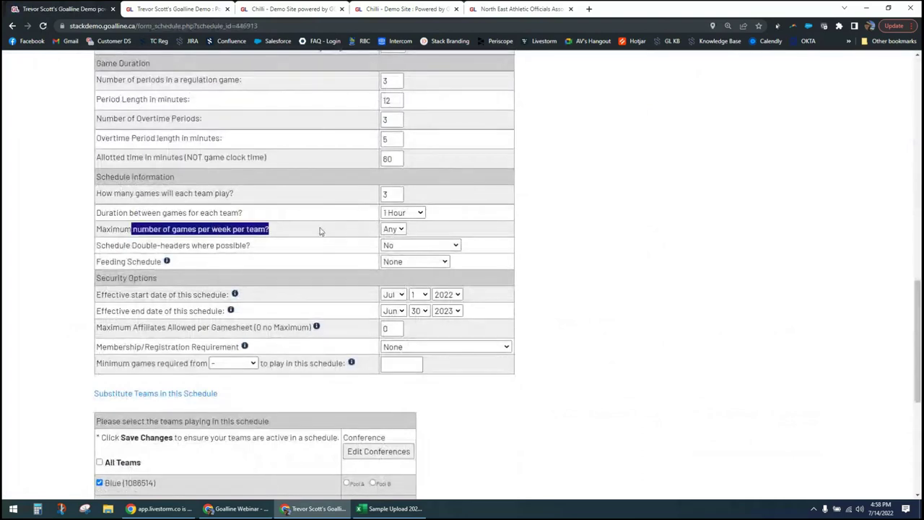
{"action": "left_click_drag", "start_coordinate": [173, 258], "coordinate": [231, 254]}
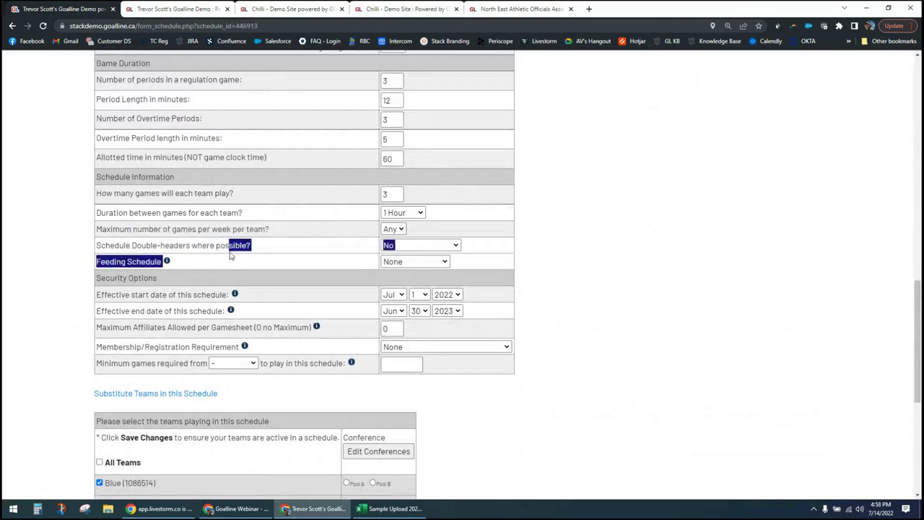
{"action": "left_click", "coordinate": [213, 245]}
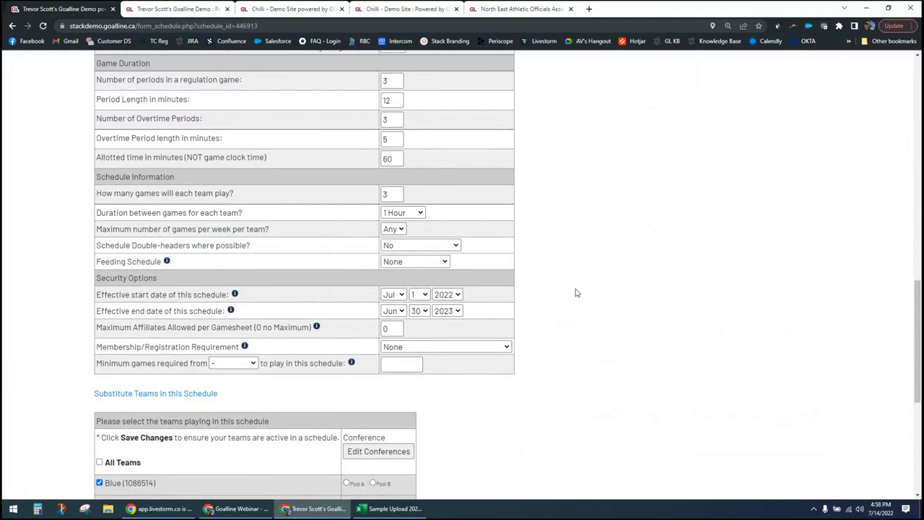
{"action": "scroll", "coordinate": [575, 398], "scroll_direction": "down", "scroll_amount": 4}
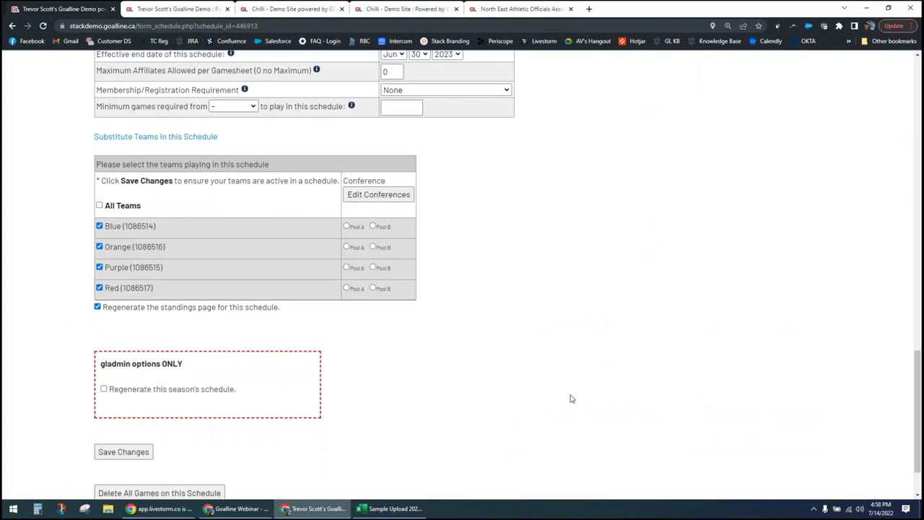
{"action": "scroll", "coordinate": [569, 399], "scroll_direction": "up", "scroll_amount": 8}
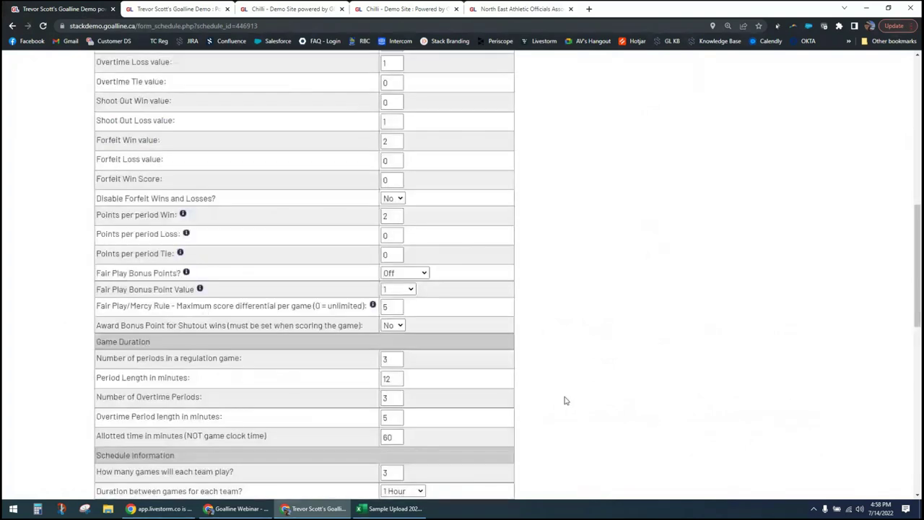
Leave the schedule details and display the North East Athletic Officials Association public website.
{"action": "key", "text": "F5"}
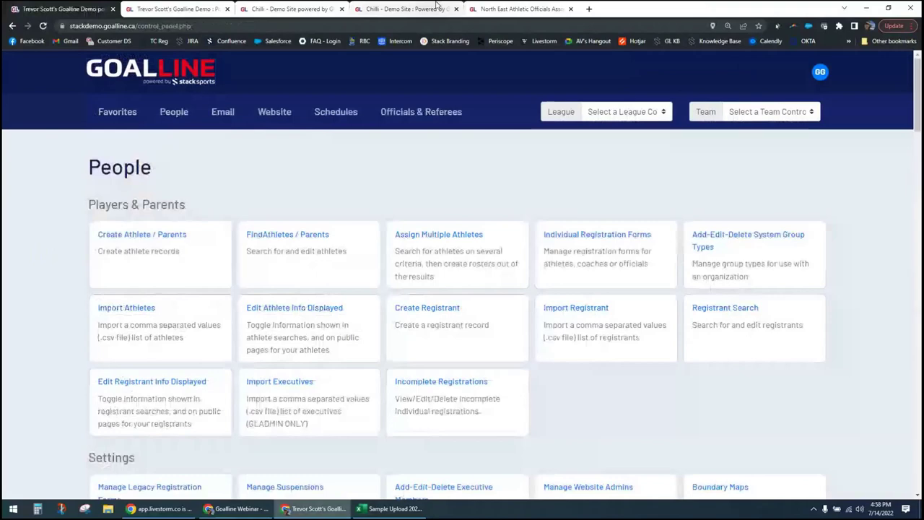
{"action": "left_click", "coordinate": [567, 205]}
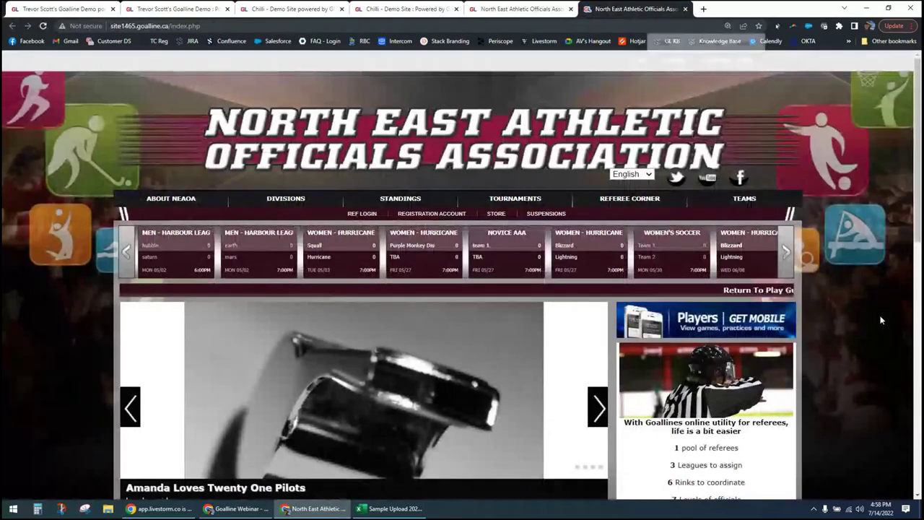
{"action": "key", "text": "ctrl+minus"}
{"action": "mouse_move", "coordinate": [606, 186]}
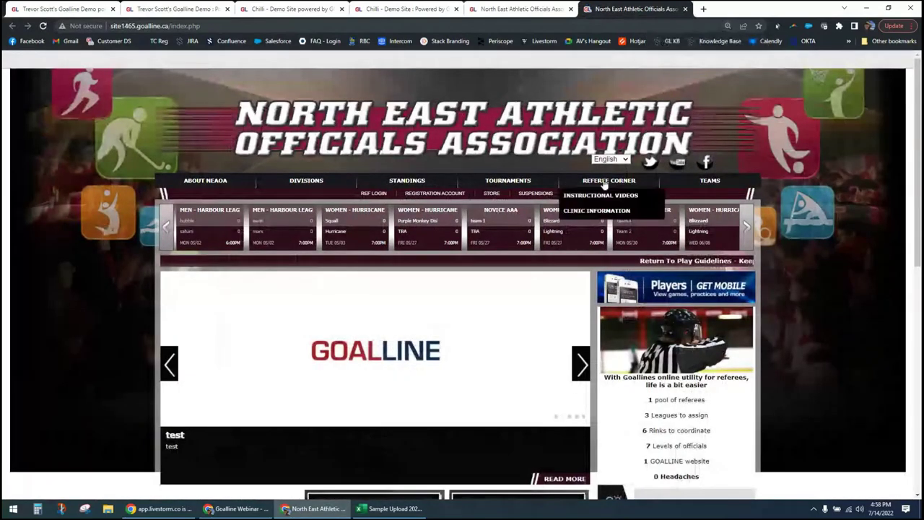
View the Hockey, Lacrosse and Volleyball division pages and the leagues grouped under each.
{"action": "mouse_move", "coordinate": [296, 184]}
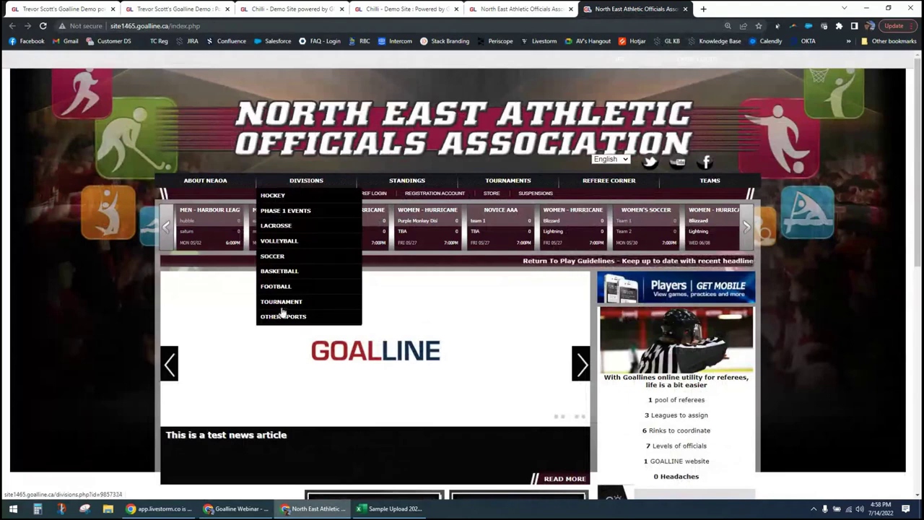
{"action": "left_click", "coordinate": [273, 198]}
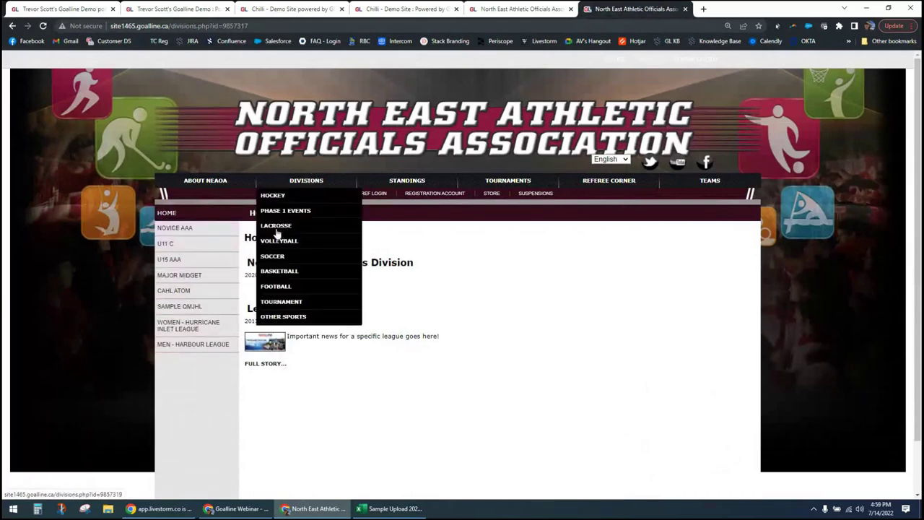
{"action": "left_click", "coordinate": [278, 230]}
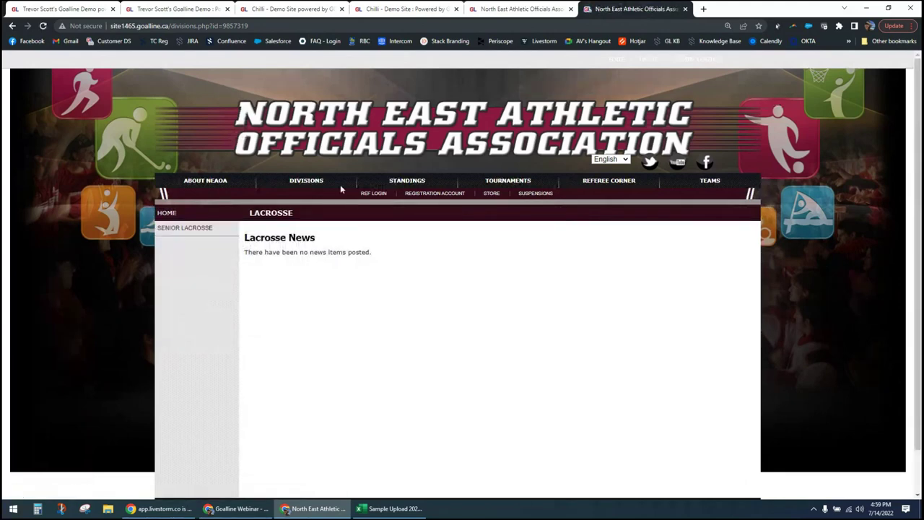
{"action": "mouse_move", "coordinate": [309, 187]}
{"action": "left_click", "coordinate": [282, 241]}
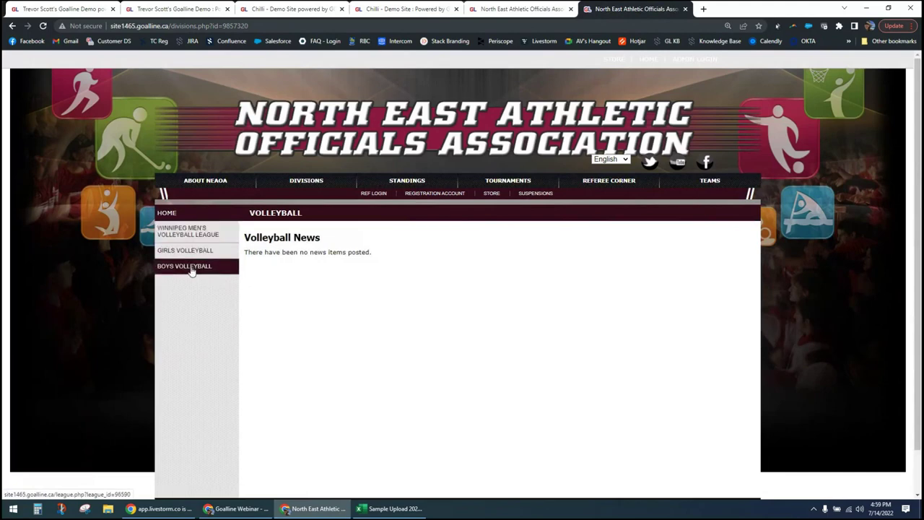
{"action": "mouse_move", "coordinate": [292, 182]}
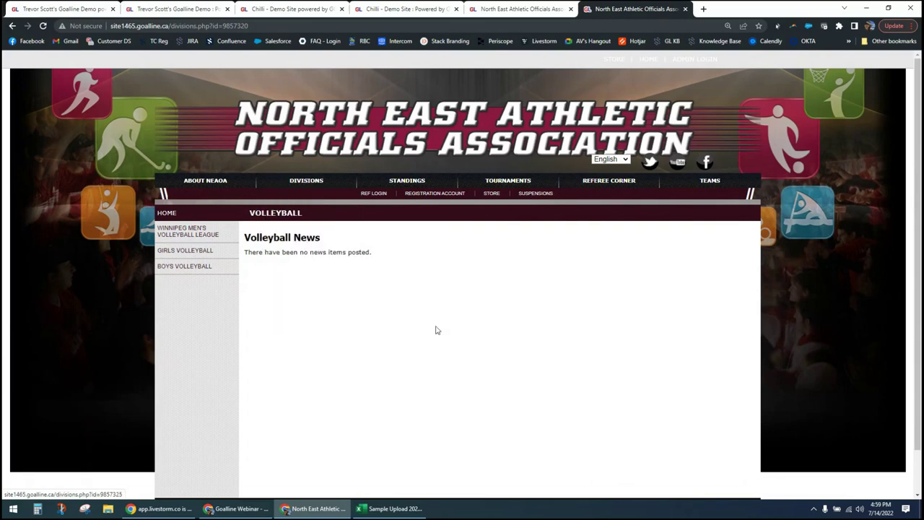
Open the combined Hockey standings and read through the 2021-22 Regular Season tables for all its leagues.
{"action": "mouse_move", "coordinate": [390, 185]}
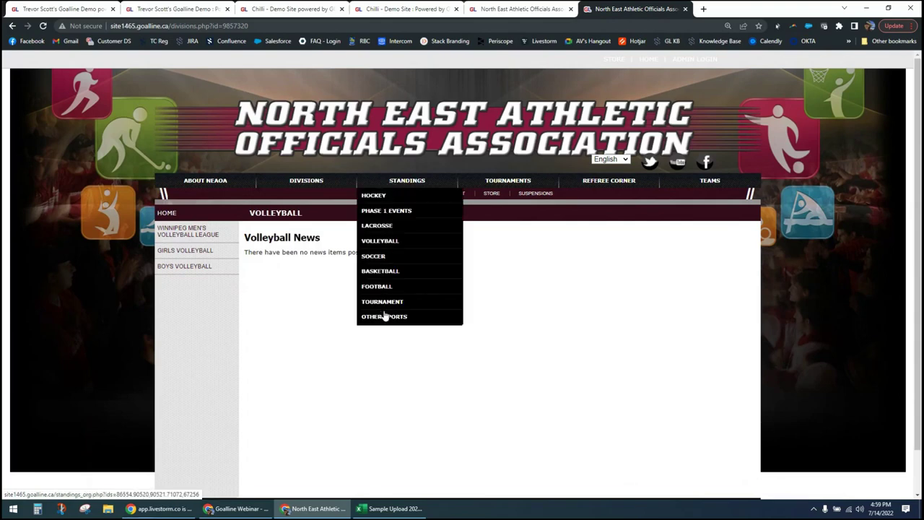
{"action": "left_click", "coordinate": [374, 197]}
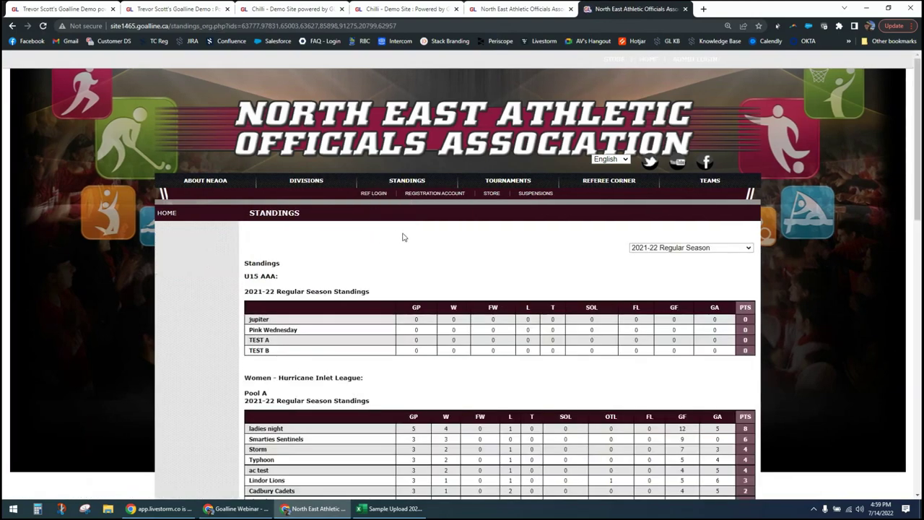
{"action": "scroll", "coordinate": [456, 245], "scroll_direction": "down", "scroll_amount": 1}
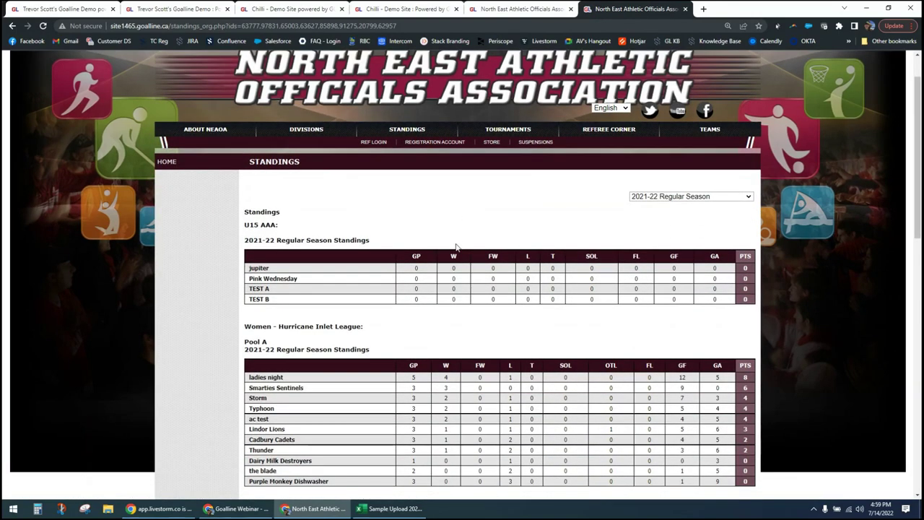
{"action": "scroll", "coordinate": [457, 246], "scroll_direction": "down", "scroll_amount": 1}
{"action": "scroll", "coordinate": [456, 246], "scroll_direction": "down", "scroll_amount": 1}
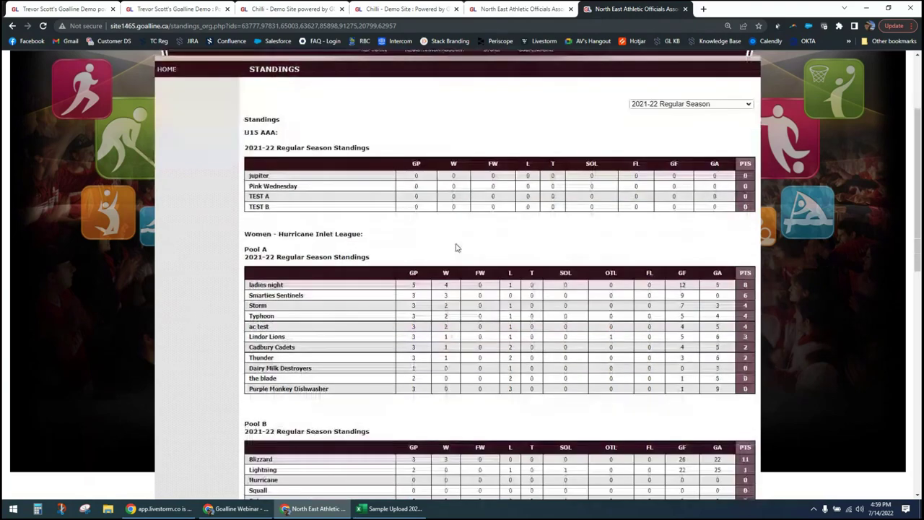
{"action": "scroll", "coordinate": [456, 248], "scroll_direction": "down", "scroll_amount": 4}
{"action": "scroll", "coordinate": [456, 246], "scroll_direction": "down", "scroll_amount": 6}
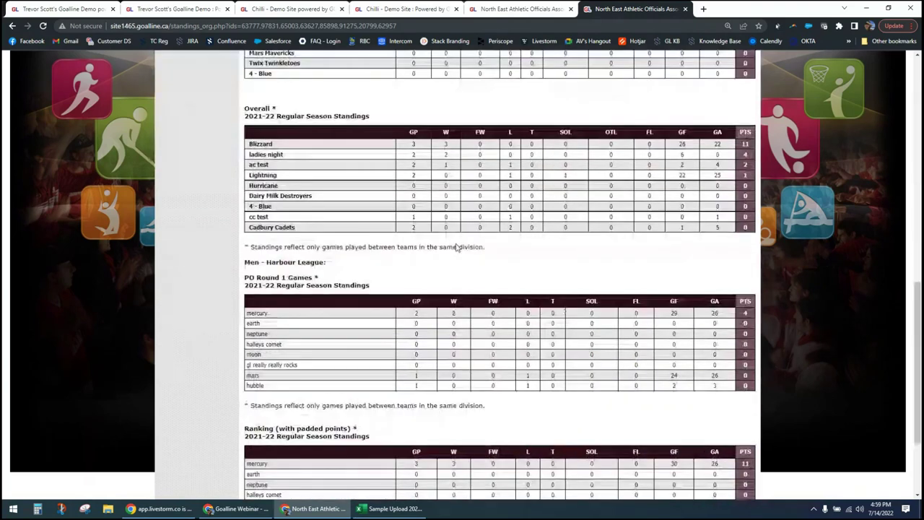
{"action": "scroll", "coordinate": [457, 246], "scroll_direction": "down", "scroll_amount": 3}
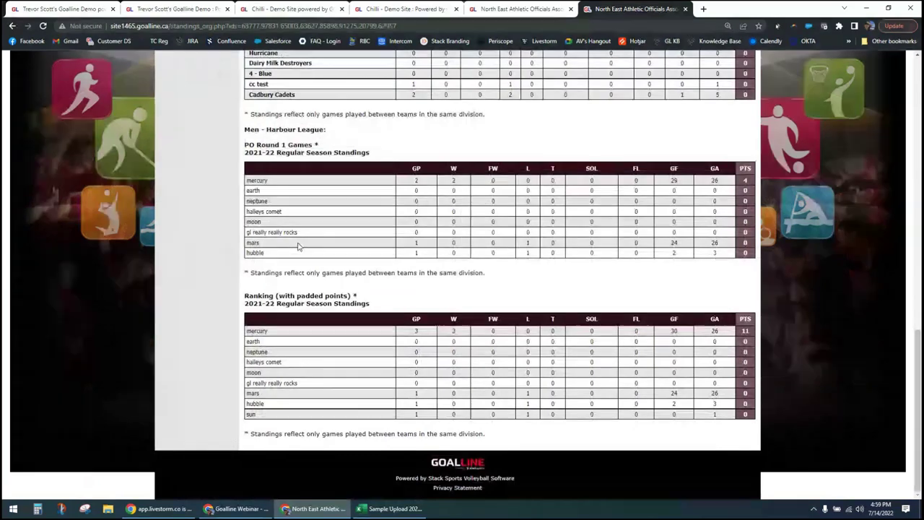
{"action": "scroll", "coordinate": [298, 247], "scroll_direction": "up", "scroll_amount": 8}
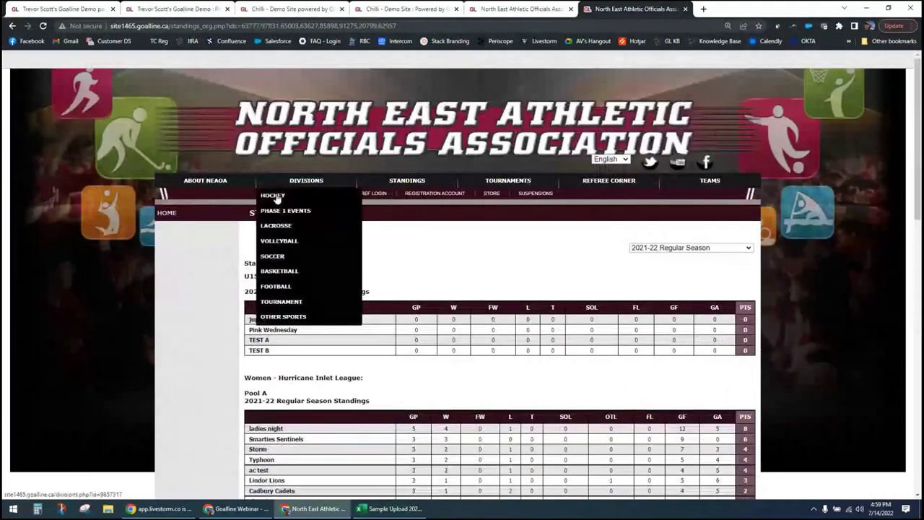
From the Hockey division, open the Women - Hurricane Inlet League standings and examine the Pool A and Pool B tables.
{"action": "left_click", "coordinate": [272, 195]}
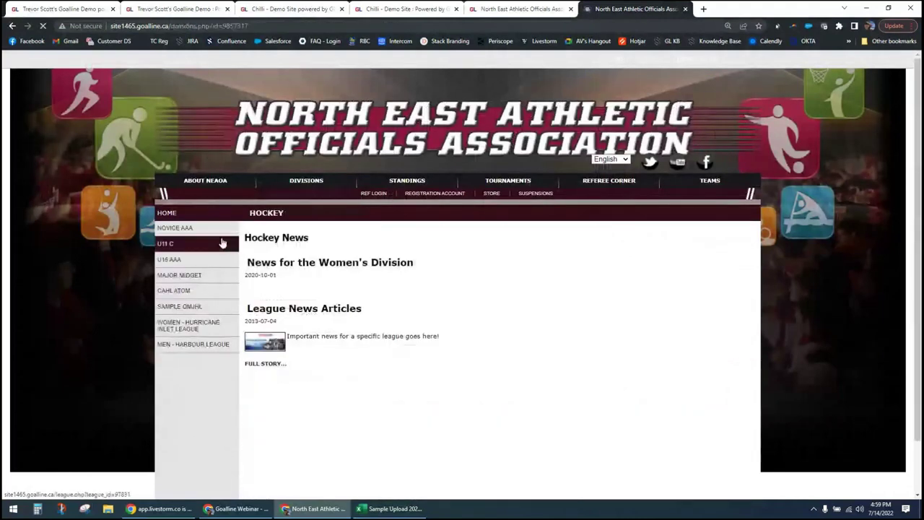
{"action": "left_click", "coordinate": [188, 333]}
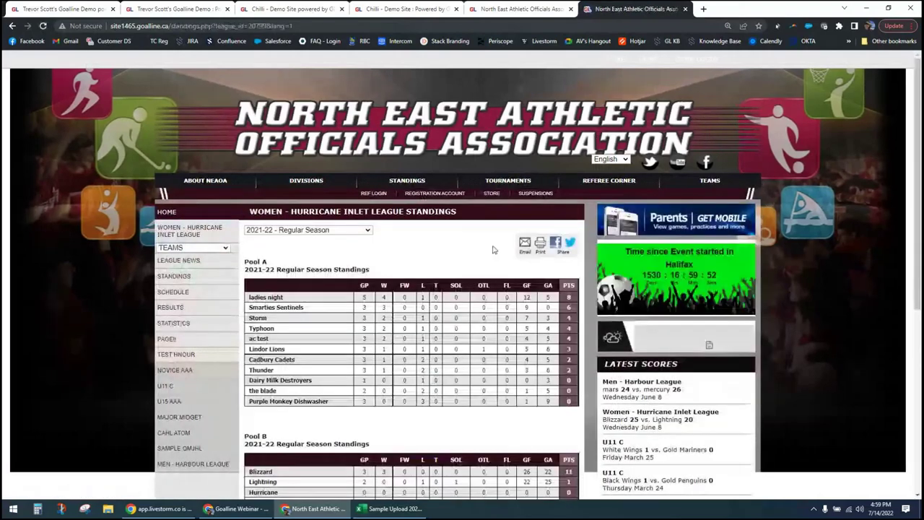
{"action": "scroll", "coordinate": [443, 242], "scroll_direction": "down", "scroll_amount": 1}
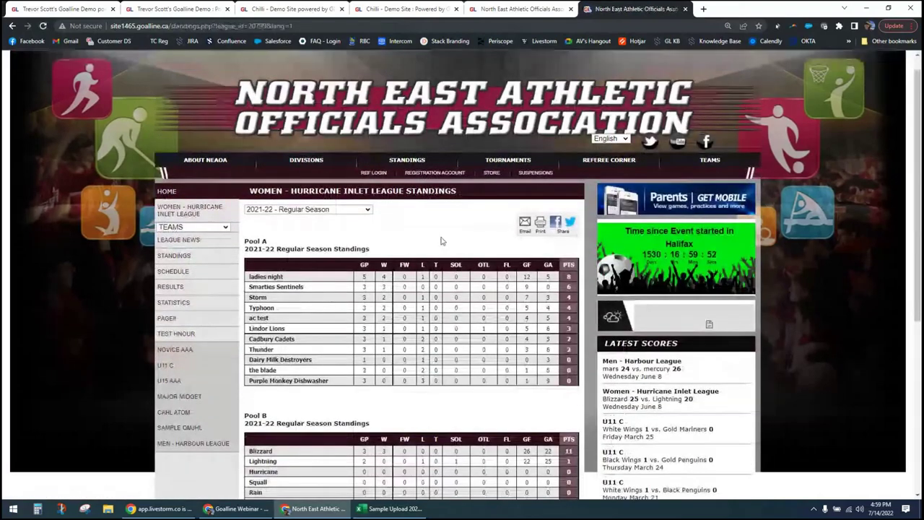
{"action": "scroll", "coordinate": [443, 241], "scroll_direction": "down", "scroll_amount": 5}
{"action": "scroll", "coordinate": [443, 241], "scroll_direction": "up", "scroll_amount": 3}
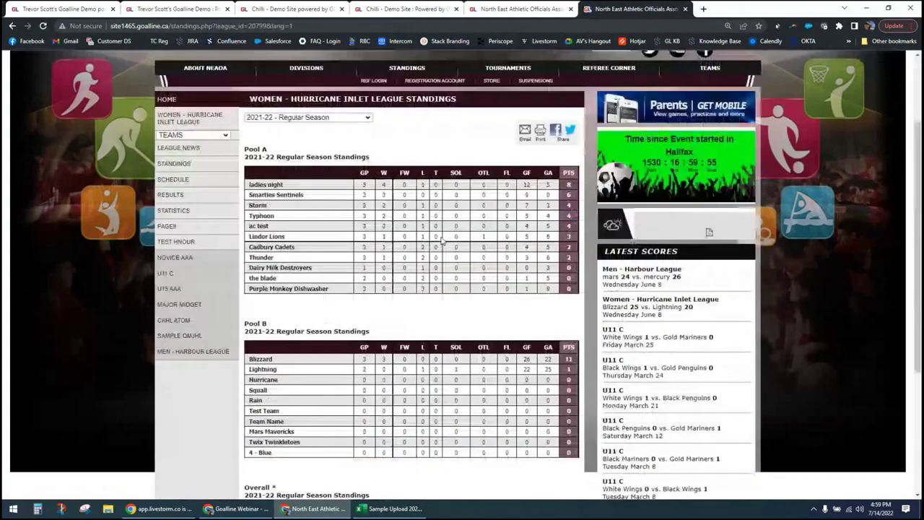
{"action": "scroll", "coordinate": [443, 242], "scroll_direction": "up", "scroll_amount": 2}
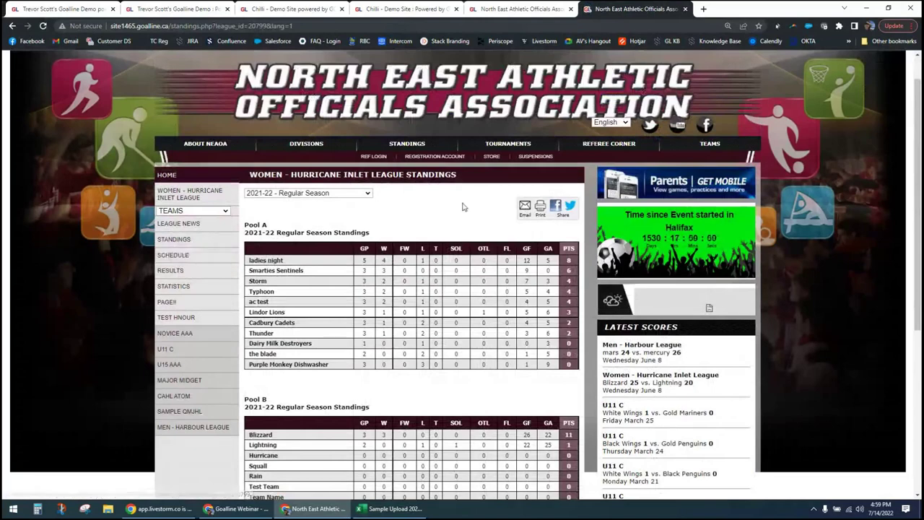
{"action": "mouse_move", "coordinate": [704, 147]}
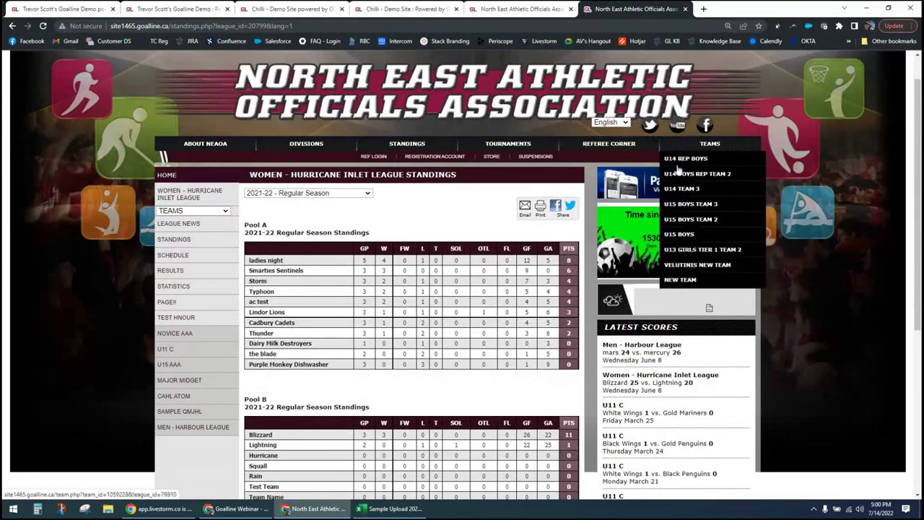
Open the U14 Rep Boys team page and view its July 2022 schedule calendar and team page links.
{"action": "left_click", "coordinate": [678, 164]}
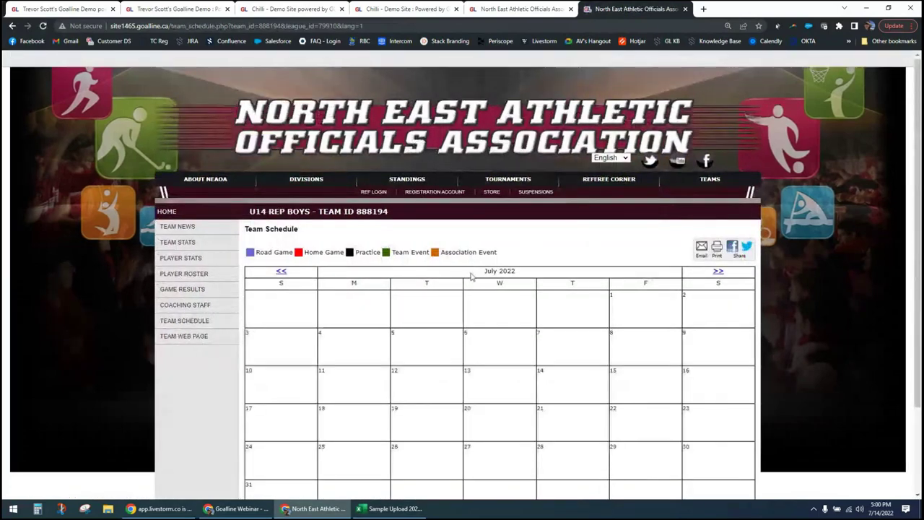
{"action": "scroll", "coordinate": [470, 279], "scroll_direction": "down", "scroll_amount": 1}
{"action": "scroll", "coordinate": [470, 279], "scroll_direction": "down", "scroll_amount": 1}
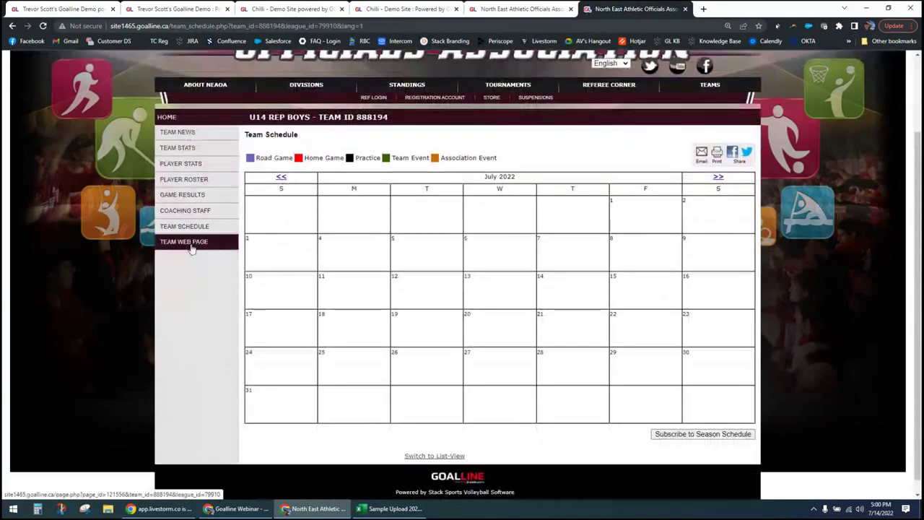
Switch to the Chilli demo site, open the Volleyball league's standings and schedule, and view the site's Teams list.
{"action": "left_click", "coordinate": [381, 9]}
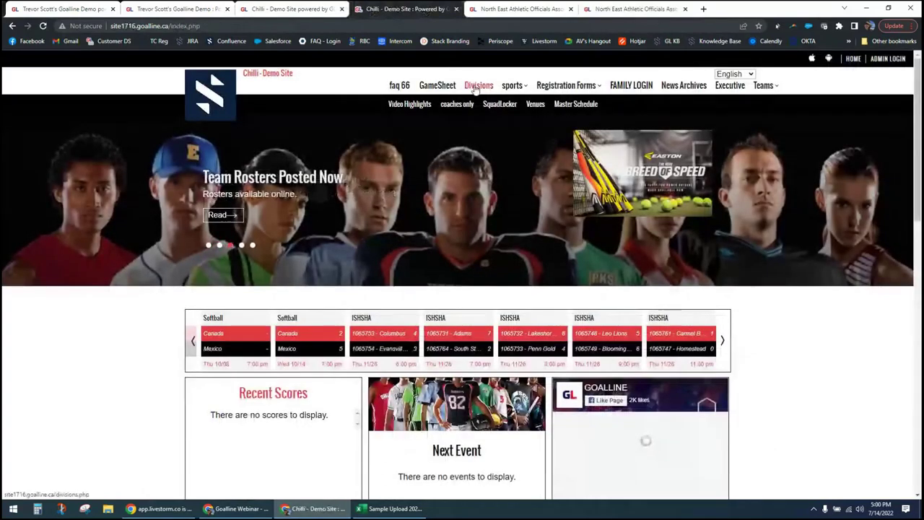
{"action": "mouse_move", "coordinate": [511, 85]}
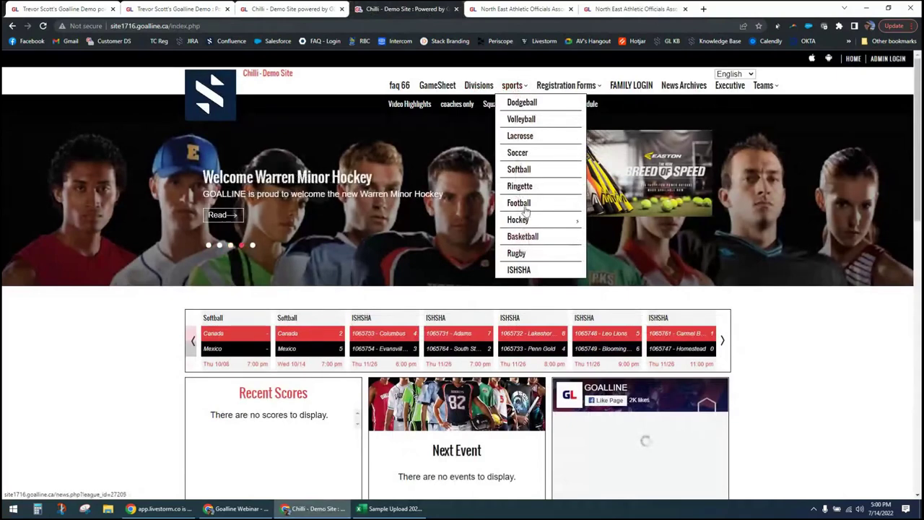
{"action": "left_click", "coordinate": [515, 123]}
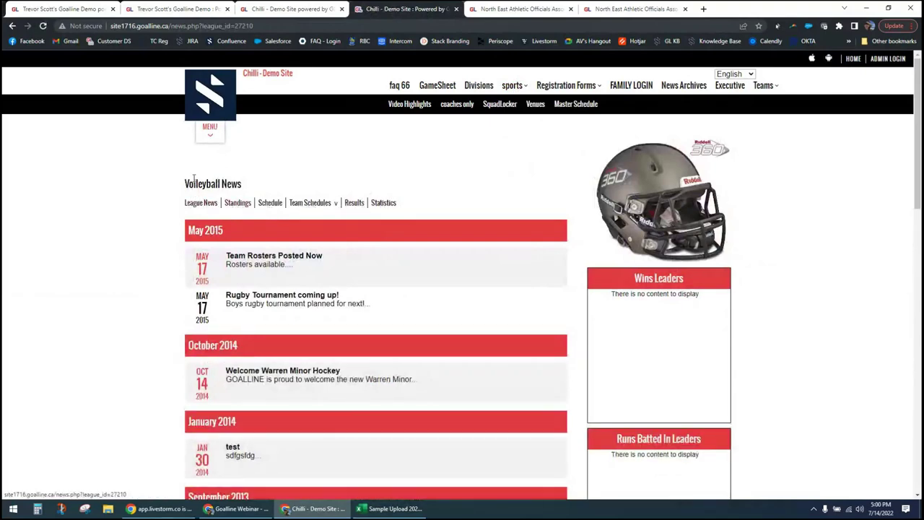
{"action": "left_click", "coordinate": [239, 204]}
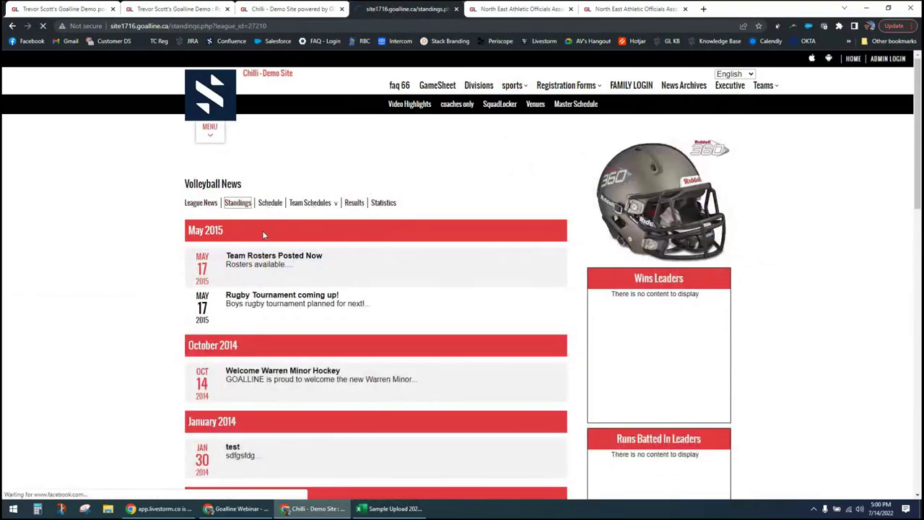
{"action": "left_click", "coordinate": [269, 204]}
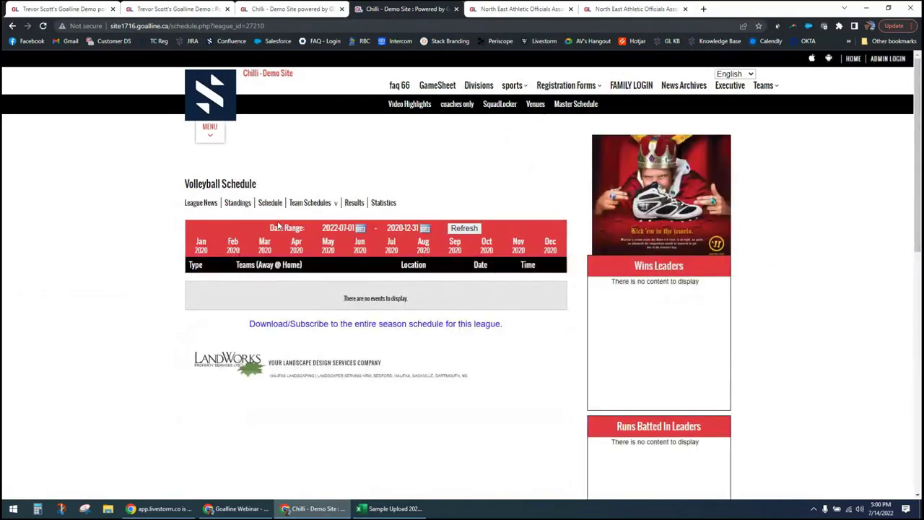
{"action": "mouse_move", "coordinate": [764, 86]}
{"action": "mouse_move", "coordinate": [773, 108]}
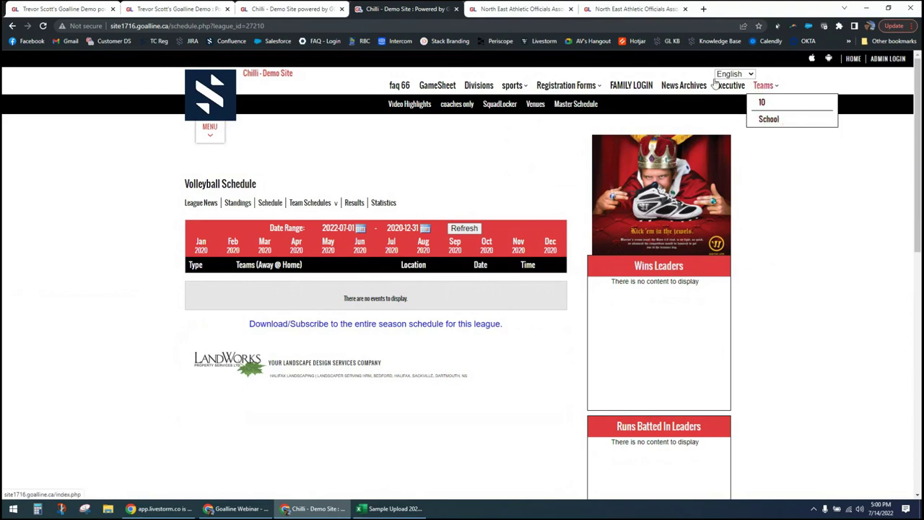
Return to the Goalline demo control panel and open the website's Site Configuration settings.
{"action": "left_click", "coordinate": [67, 10]}
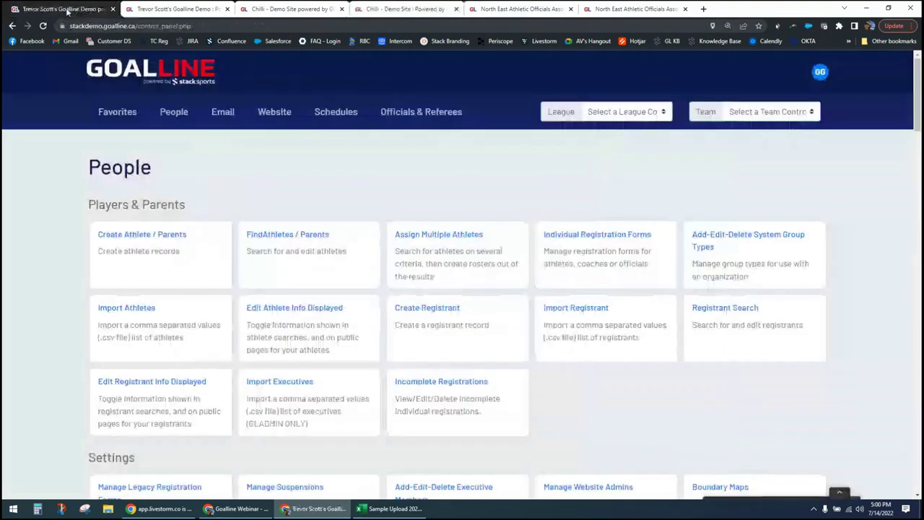
{"action": "left_click", "coordinate": [262, 115]}
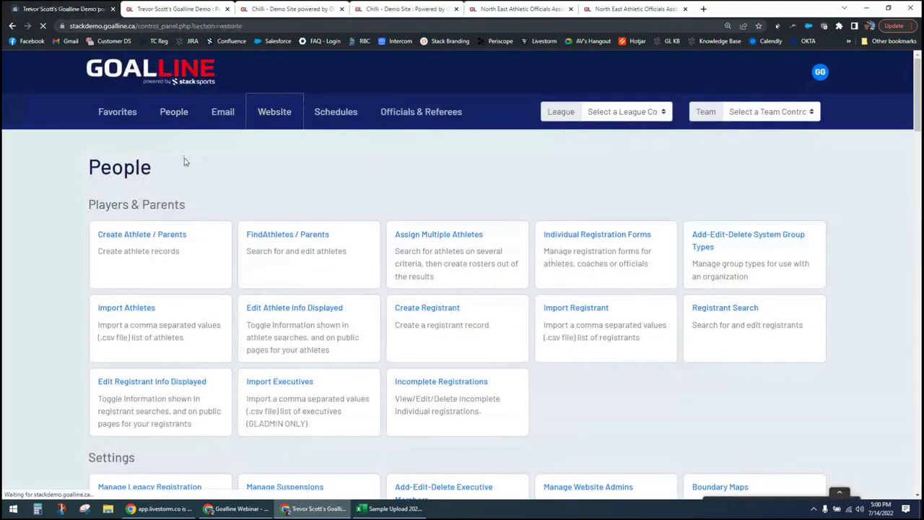
{"action": "scroll", "coordinate": [47, 264], "scroll_direction": "down", "scroll_amount": 1}
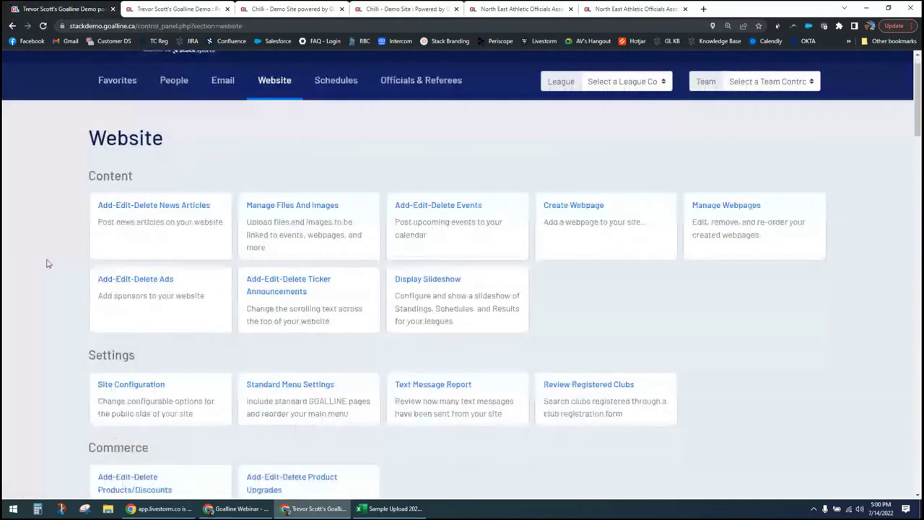
{"action": "scroll", "coordinate": [289, 329], "scroll_direction": "down", "scroll_amount": 2}
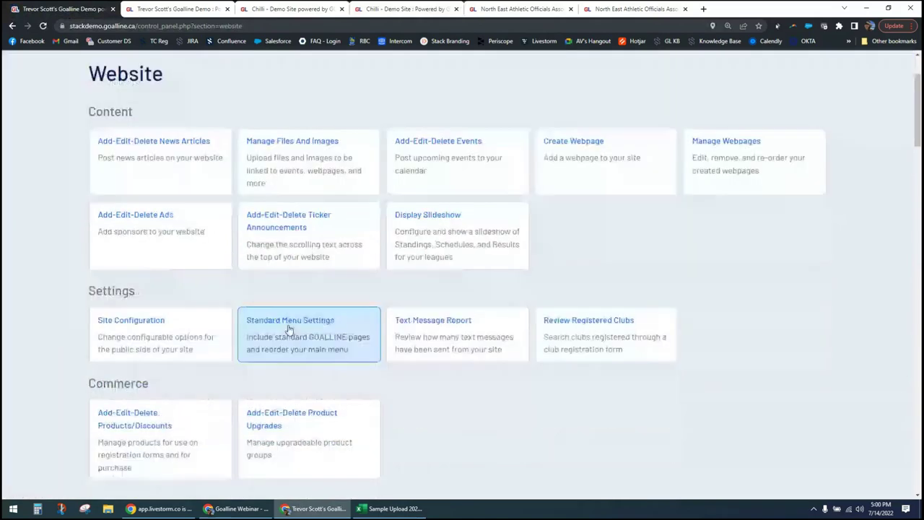
{"action": "left_click", "coordinate": [168, 322]}
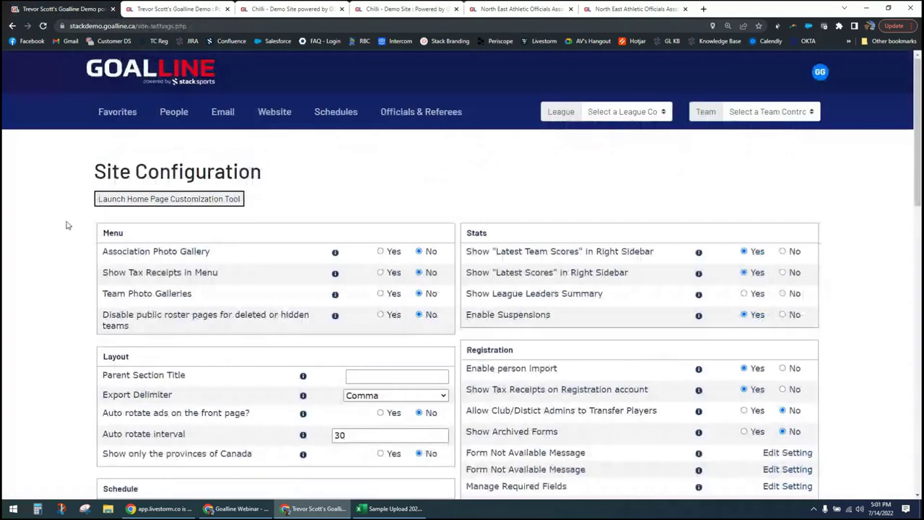
Search the Site Configuration page for "display" to reach the Front Page Display section.
{"action": "key", "text": "ctrl+f"}
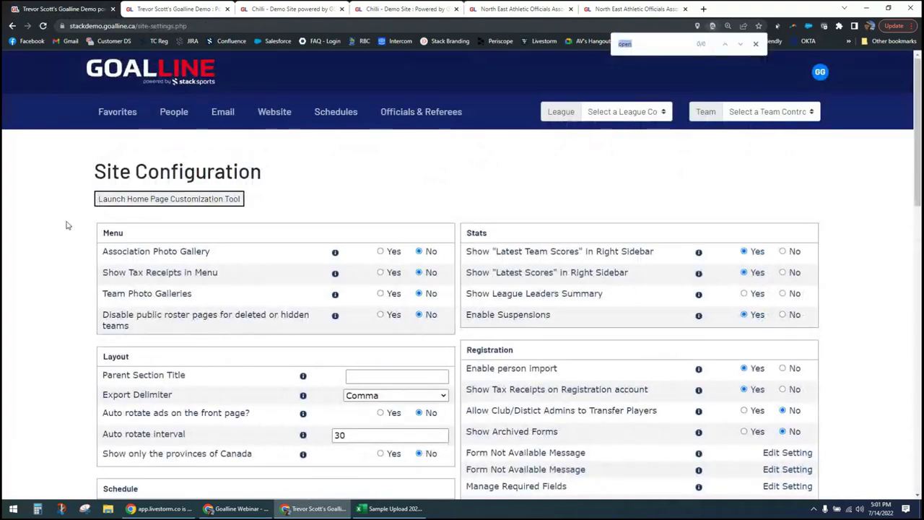
{"action": "type", "text": "display"}
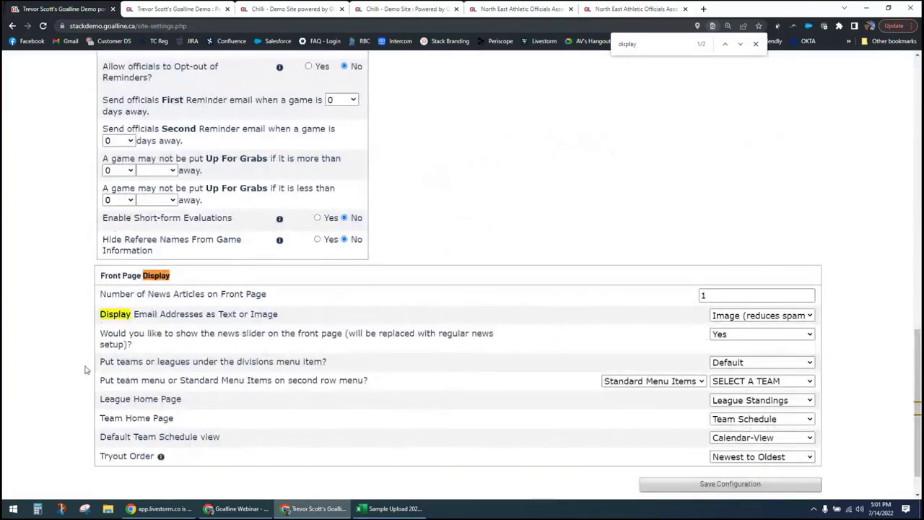
{"action": "left_click", "coordinate": [755, 44]}
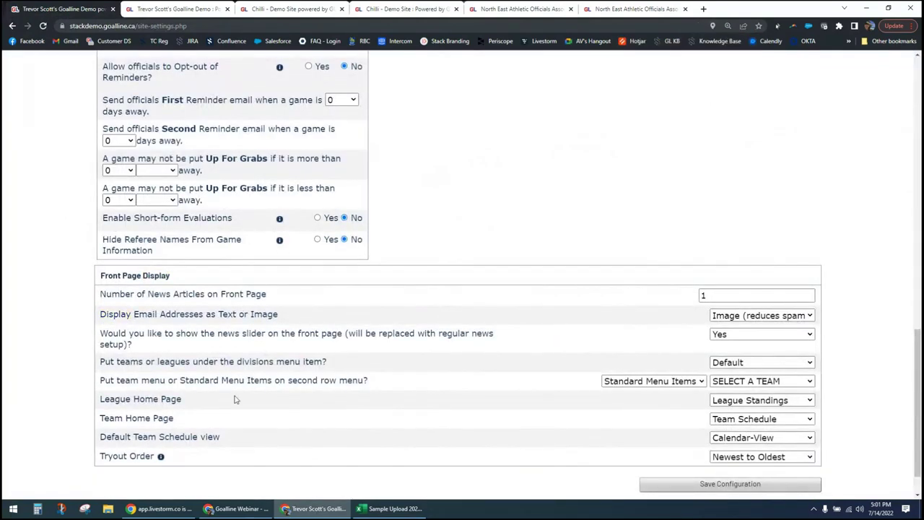
Review the choices for placing a team menu or Standard Menu Items on the second row menu, including the selectable teams.
{"action": "left_click_drag", "start_coordinate": [100, 380], "coordinate": [330, 381]}
{"action": "left_click", "coordinate": [75, 392]}
{"action": "left_click_drag", "start_coordinate": [168, 381], "coordinate": [237, 381]}
{"action": "left_click", "coordinate": [240, 380]}
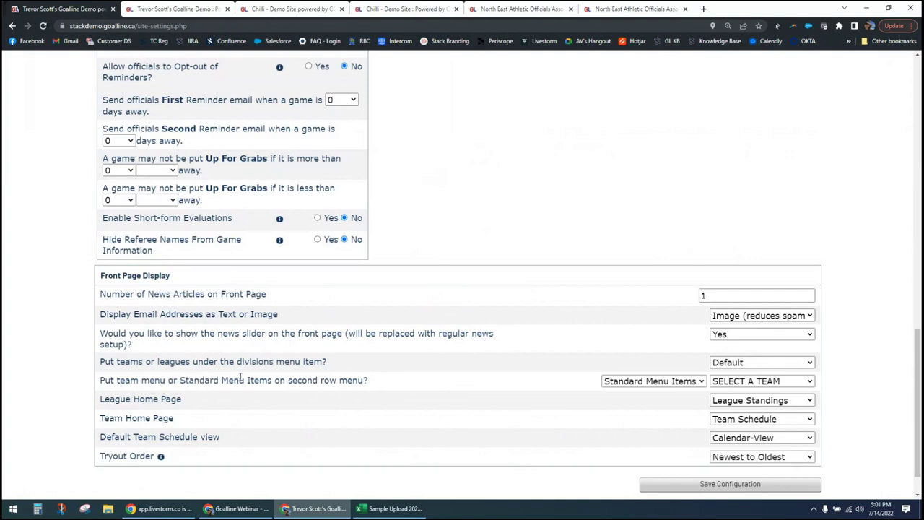
{"action": "left_click", "coordinate": [670, 384]}
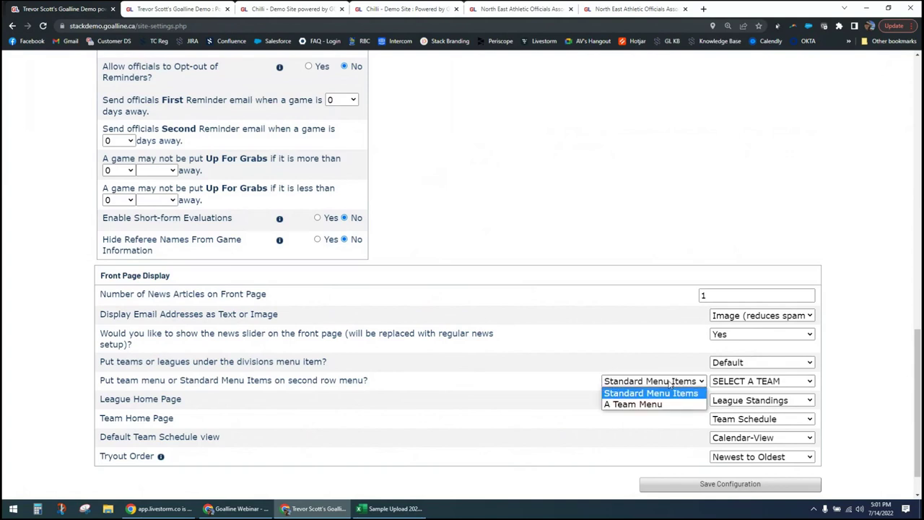
{"action": "left_click", "coordinate": [836, 385]}
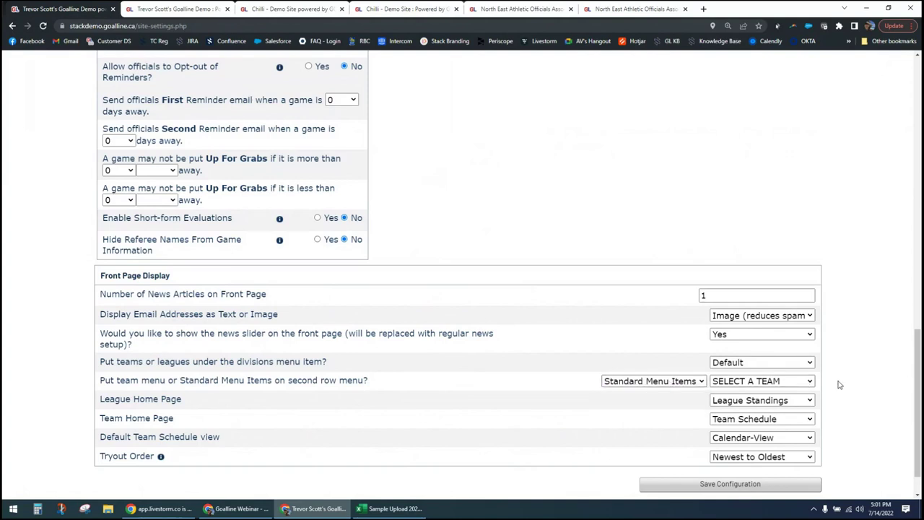
{"action": "left_click", "coordinate": [717, 384]}
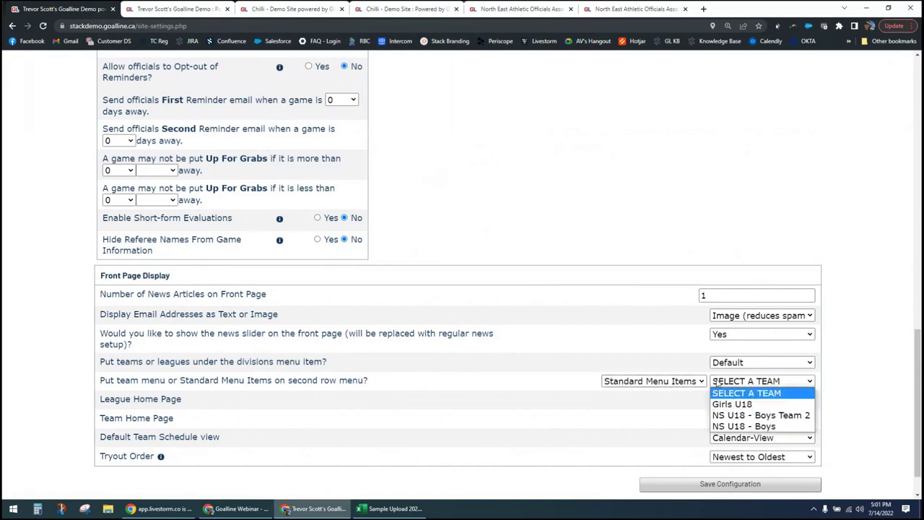
{"action": "left_click", "coordinate": [855, 381]}
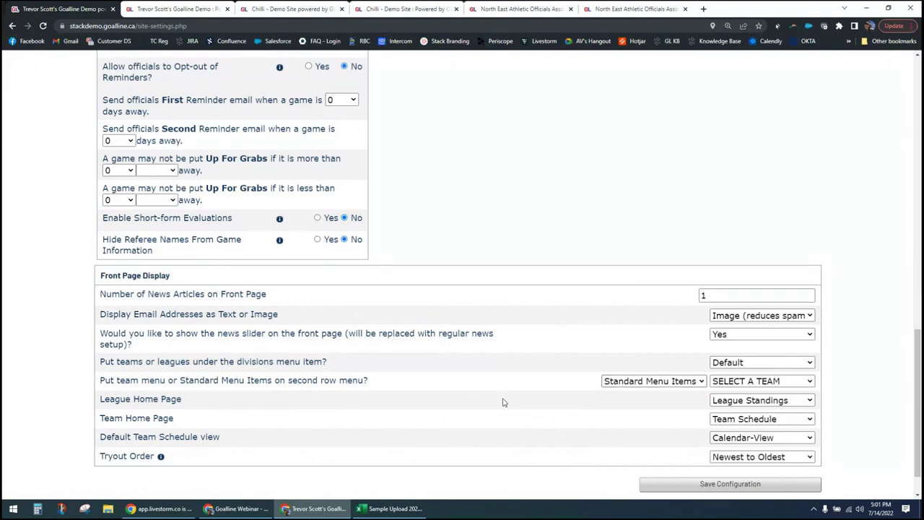
Set the option for putting teams or leagues under the divisions menu item to Leagues.
{"action": "left_click_drag", "start_coordinate": [117, 361], "coordinate": [289, 362]}
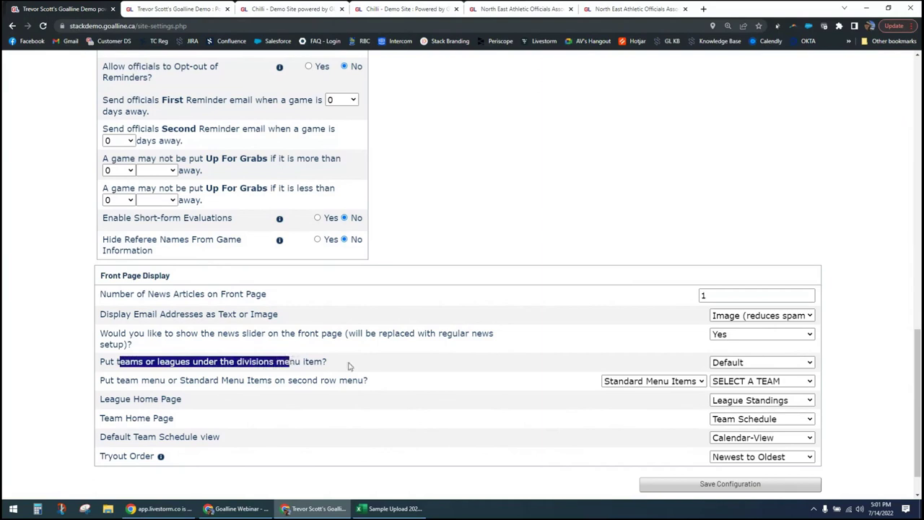
{"action": "left_click", "coordinate": [781, 365]}
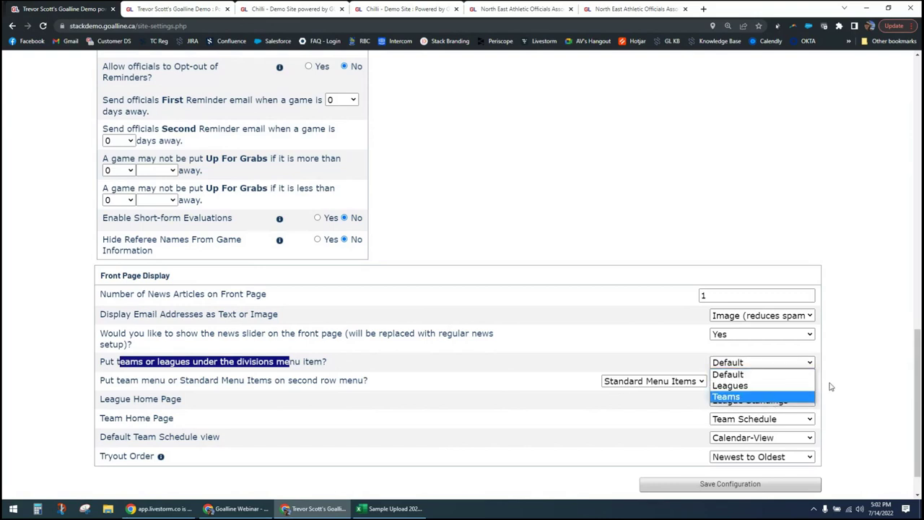
{"action": "left_click", "coordinate": [792, 386]}
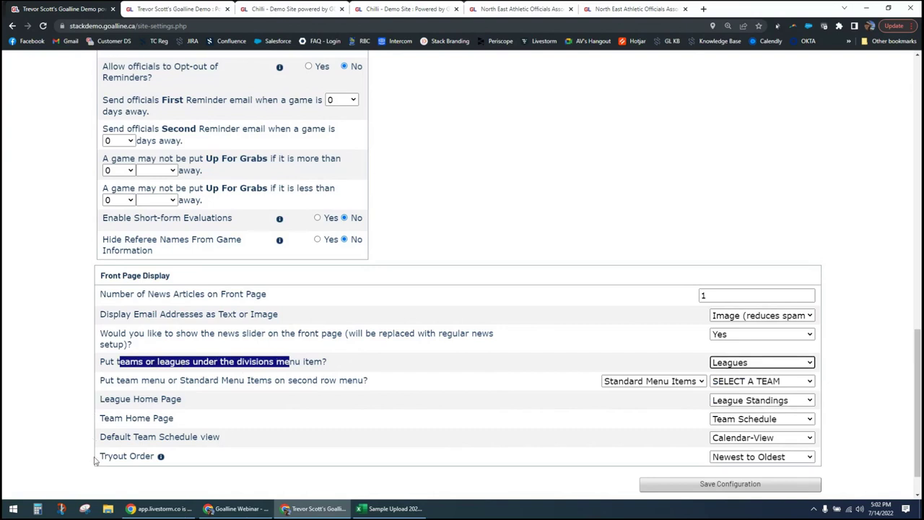
Review the available choices for the League Home Page and Team Home Page settings.
{"action": "left_click_drag", "start_coordinate": [119, 406], "coordinate": [183, 421]}
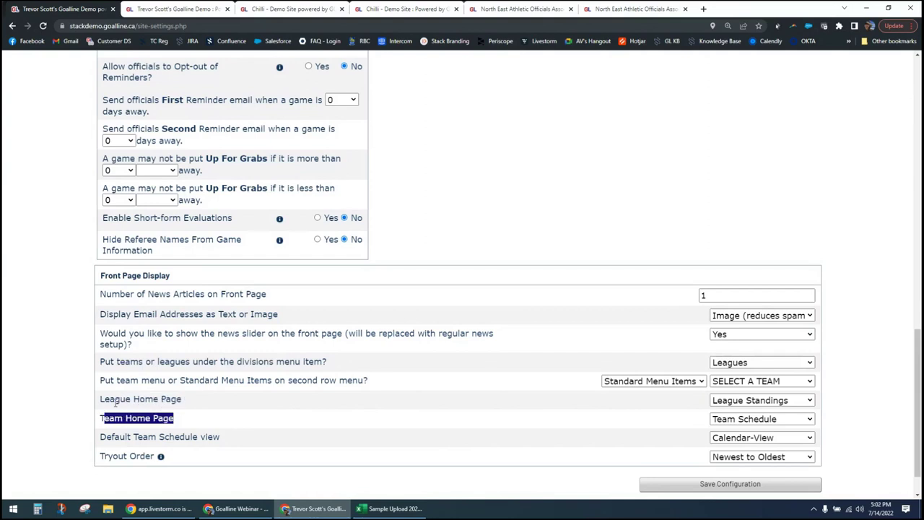
{"action": "left_click", "coordinate": [809, 402]}
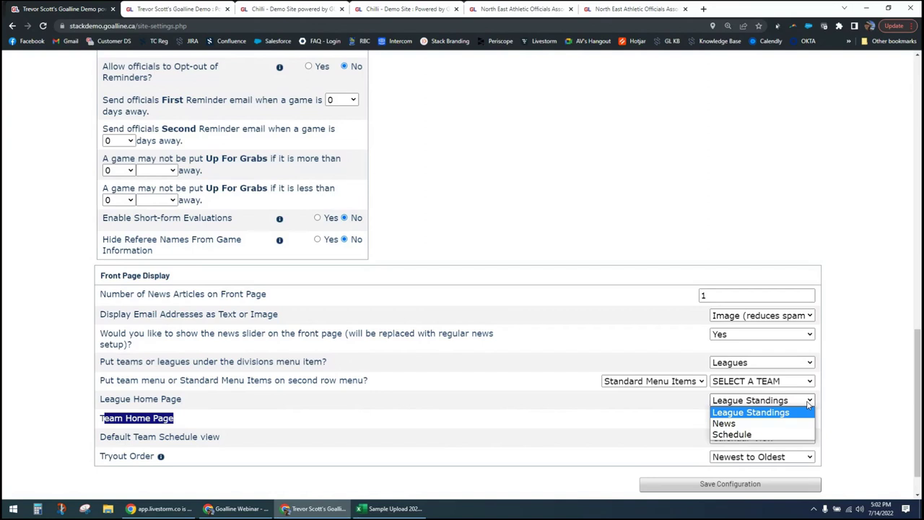
{"action": "left_click", "coordinate": [122, 416]}
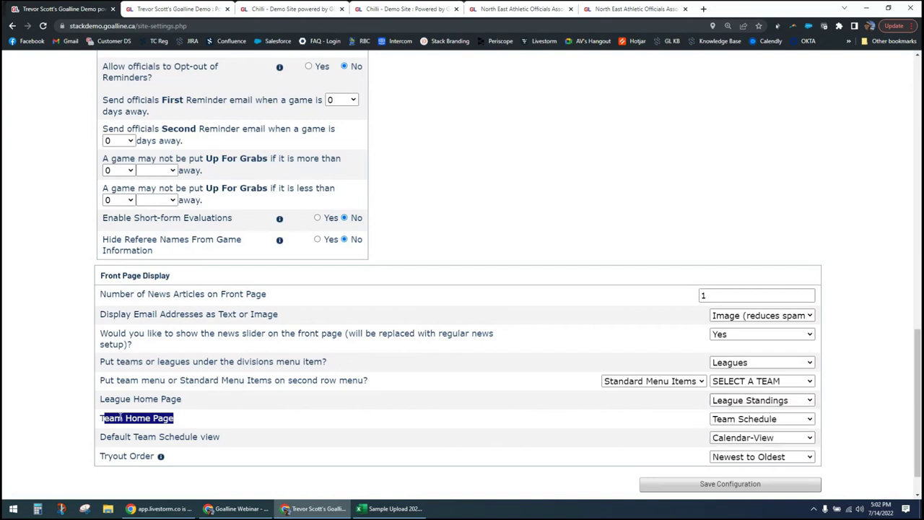
{"action": "left_click", "coordinate": [122, 416]}
{"action": "left_click", "coordinate": [811, 421]}
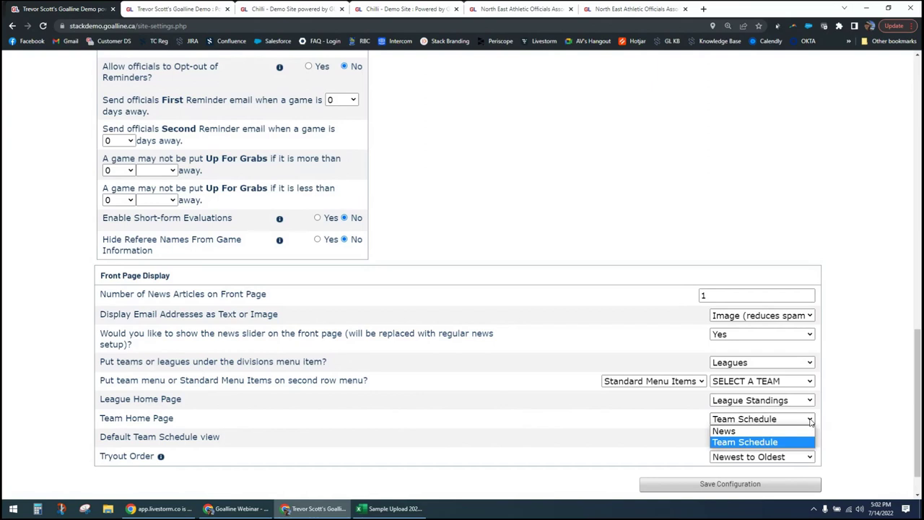
{"action": "left_click", "coordinate": [730, 401]}
{"action": "left_click", "coordinate": [732, 404]}
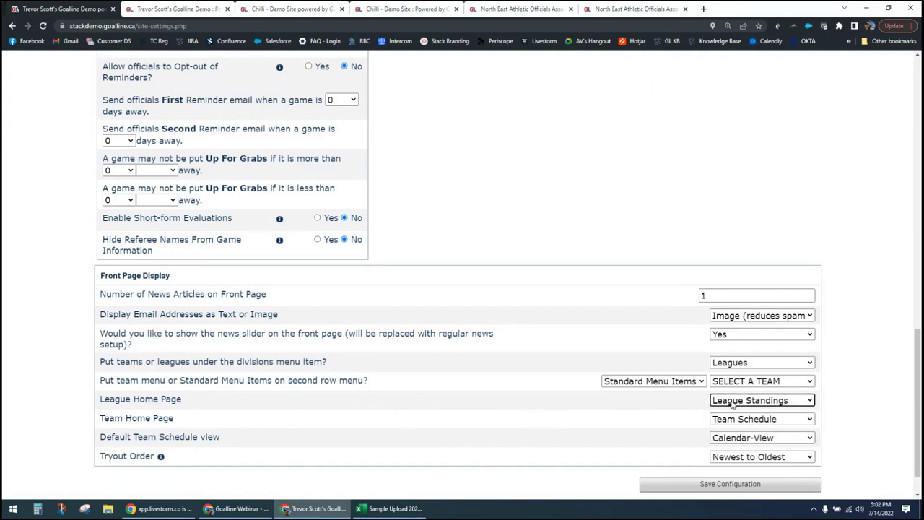
{"action": "left_click", "coordinate": [741, 425]}
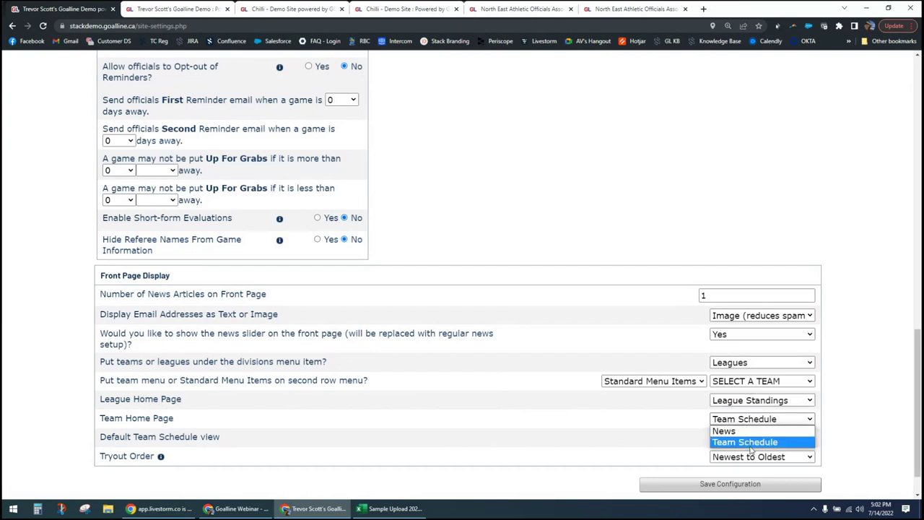
{"action": "left_click", "coordinate": [838, 445]}
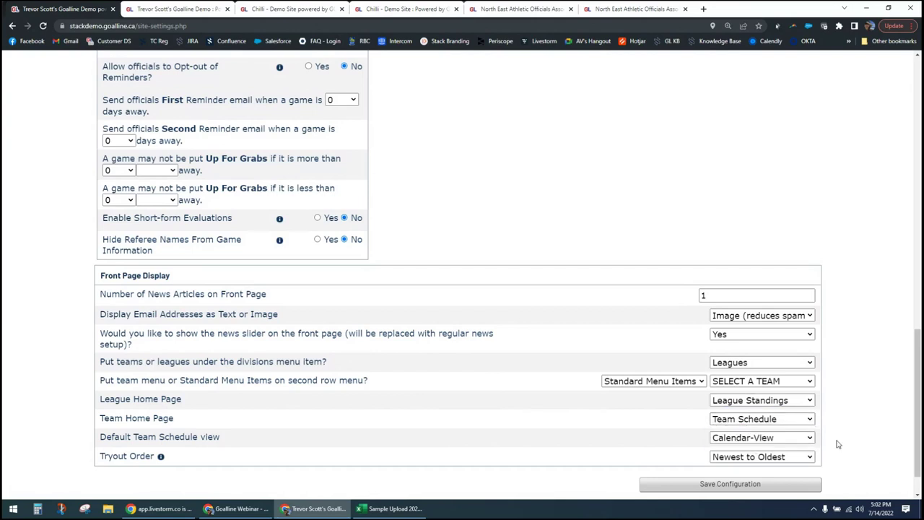
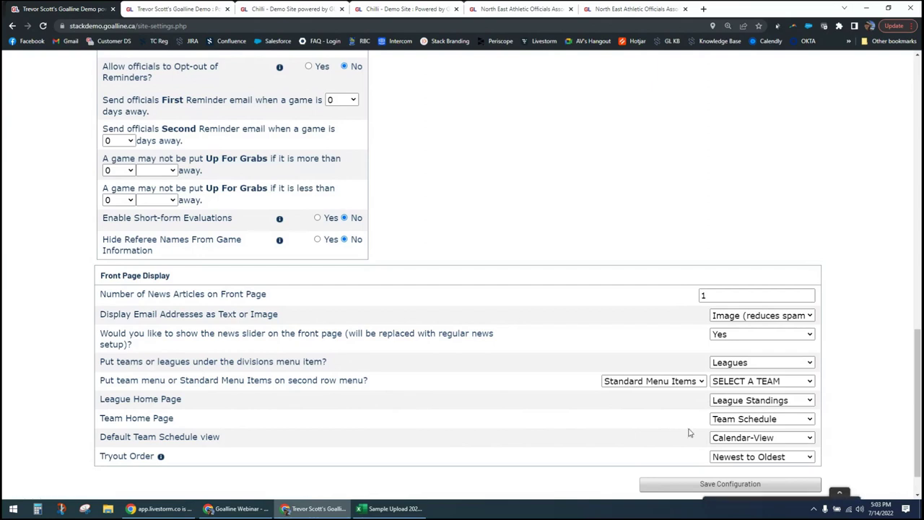
{"action": "scroll", "coordinate": [843, 435], "scroll_direction": "up", "scroll_amount": 1}
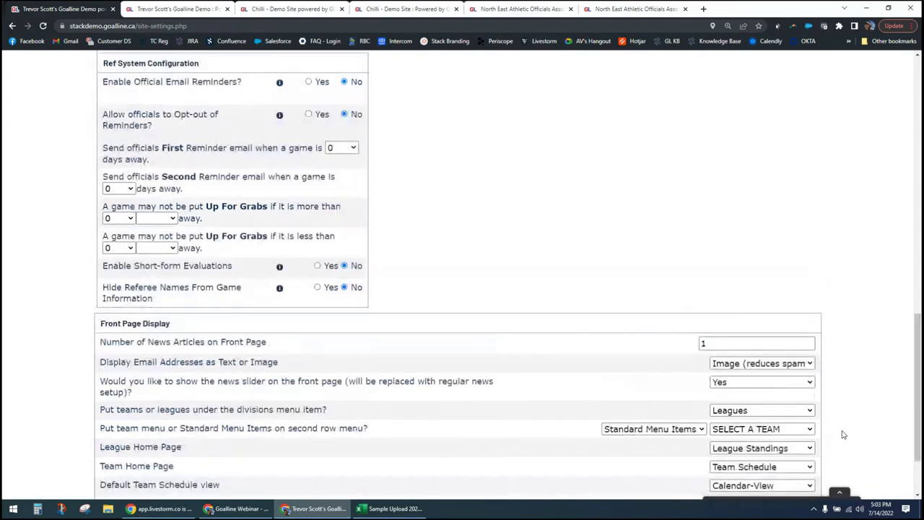
{"action": "scroll", "coordinate": [844, 433], "scroll_direction": "up", "scroll_amount": 15}
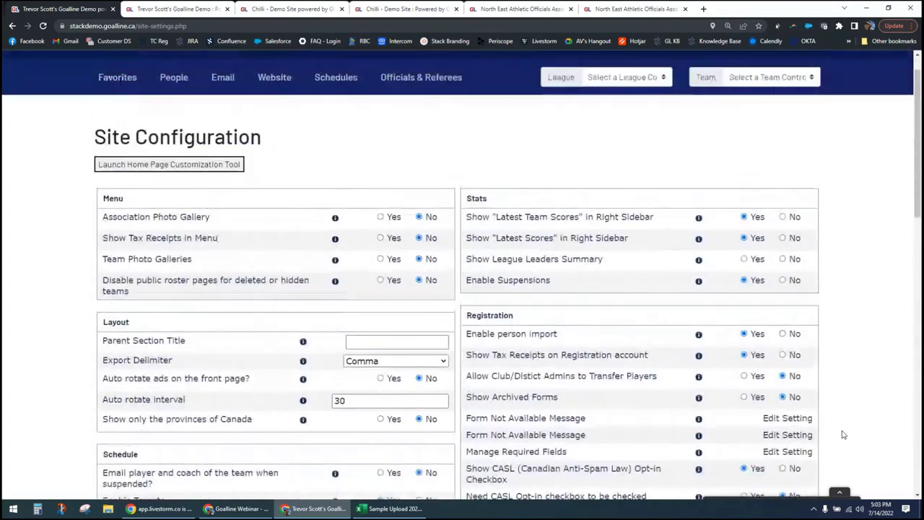
{"action": "scroll", "coordinate": [843, 423], "scroll_direction": "down", "scroll_amount": 12}
{"action": "scroll", "coordinate": [847, 405], "scroll_direction": "down", "scroll_amount": 3}
{"action": "scroll", "coordinate": [843, 405], "scroll_direction": "up", "scroll_amount": 5}
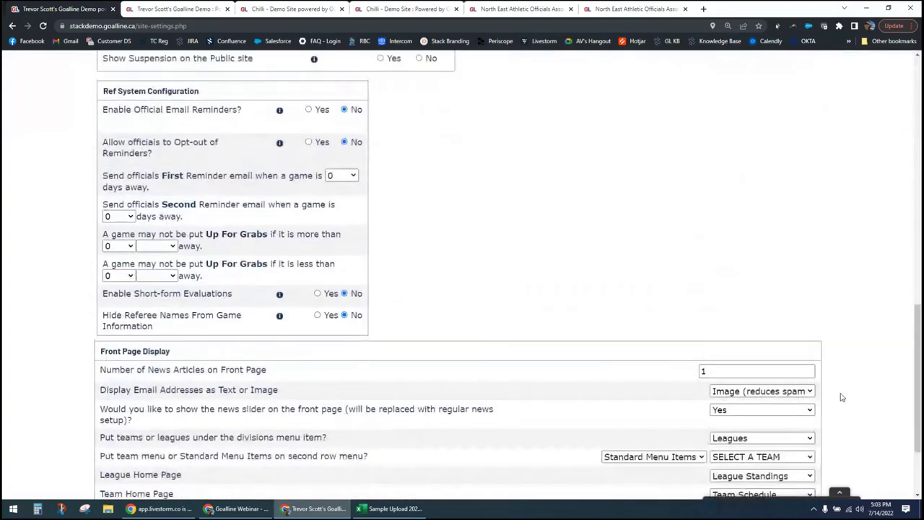
Open the website's Standard Menu Settings and review where each standard item is placed in the main menus.
{"action": "scroll", "coordinate": [841, 394], "scroll_direction": "up", "scroll_amount": 10}
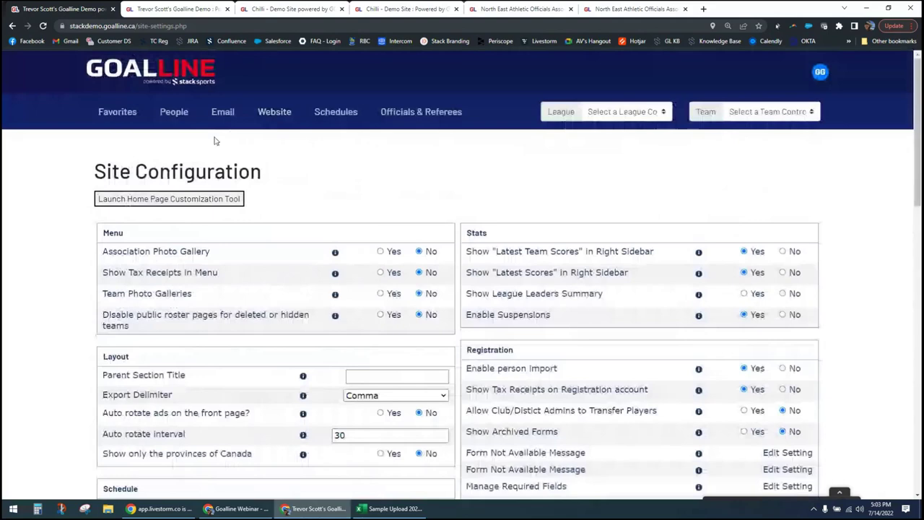
{"action": "left_click", "coordinate": [271, 110]}
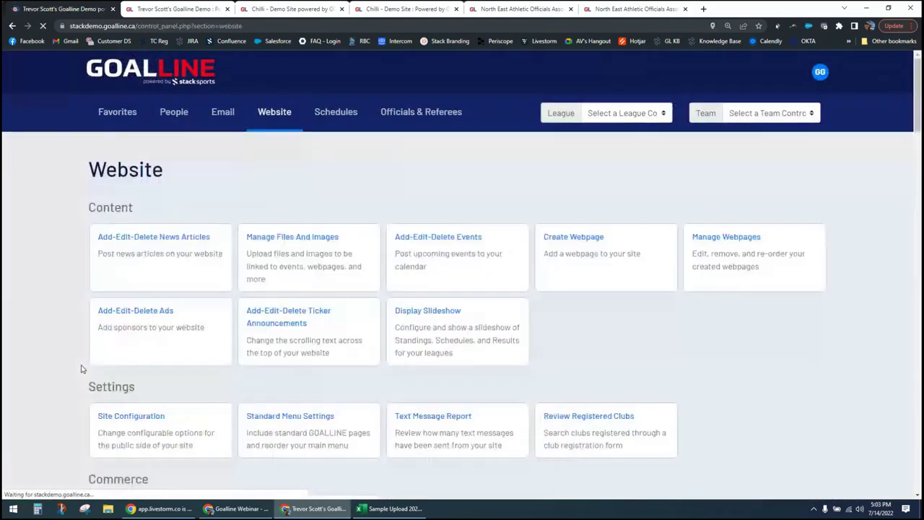
{"action": "left_click", "coordinate": [298, 434]}
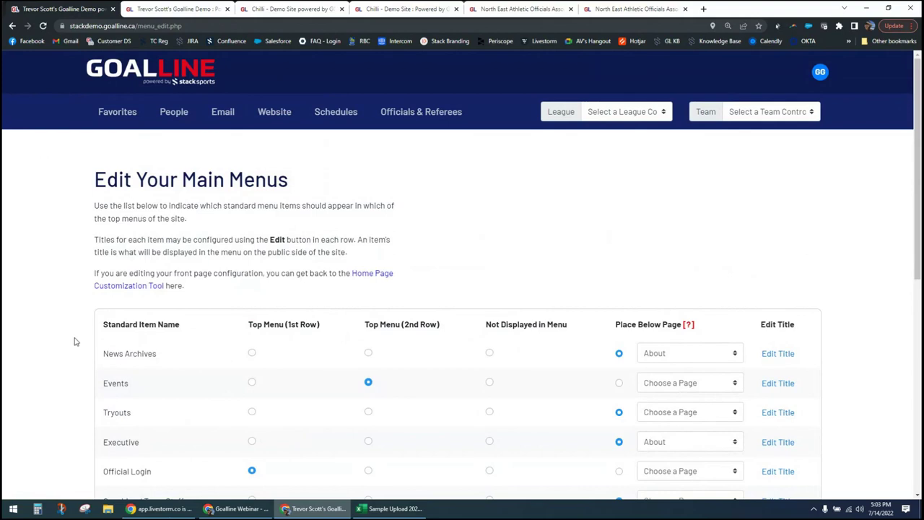
{"action": "scroll", "coordinate": [70, 334], "scroll_direction": "down", "scroll_amount": 3}
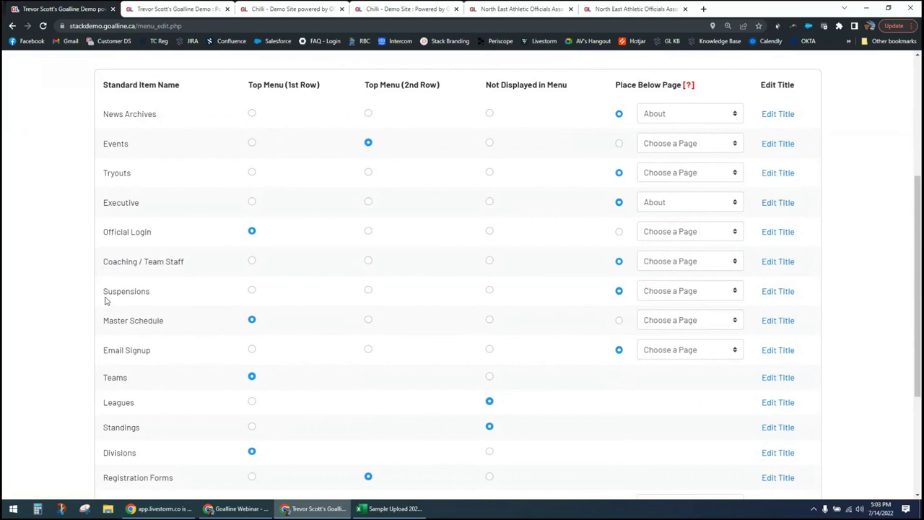
{"action": "scroll", "coordinate": [89, 384], "scroll_direction": "down", "scroll_amount": 2}
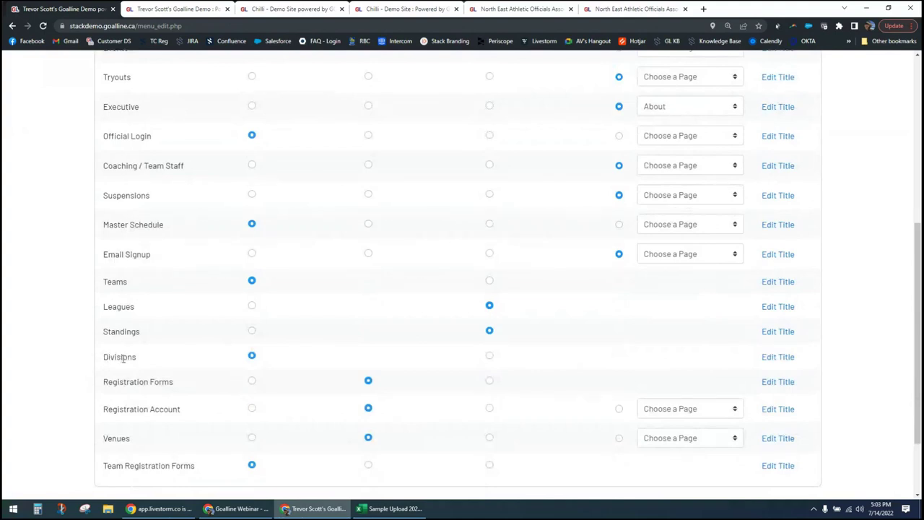
View the title editor for the Divisions menu item, then return to the main menu list without saving.
{"action": "double_click", "coordinate": [113, 357]}
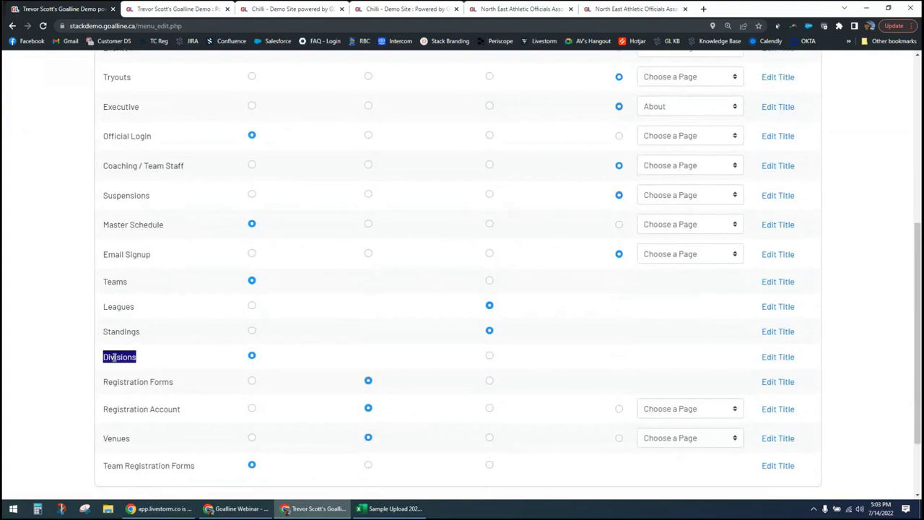
{"action": "left_click", "coordinate": [767, 358]}
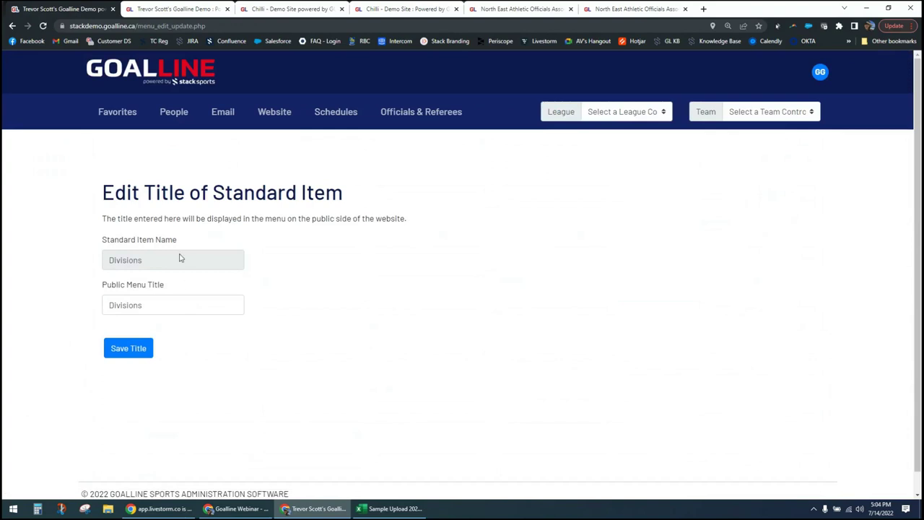
{"action": "left_click", "coordinate": [11, 25]}
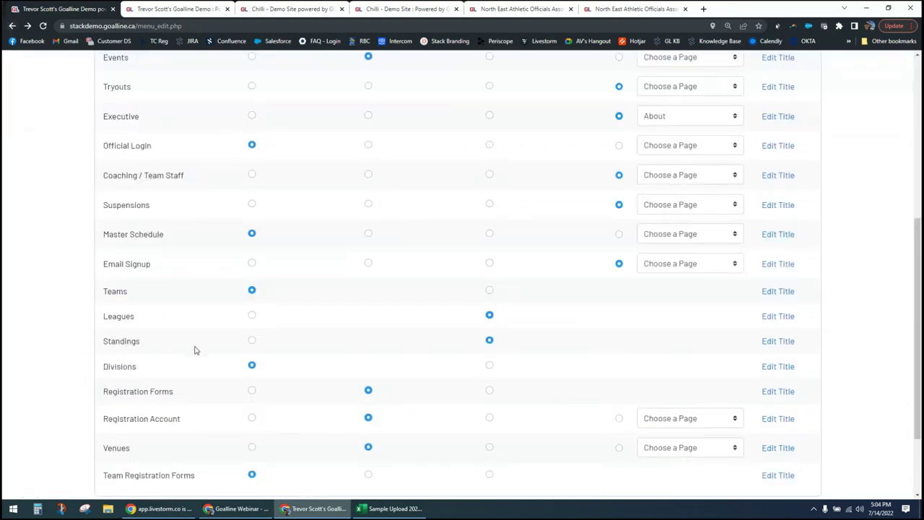
Review the leagues available in the League control panel selector without choosing one.
{"action": "left_click", "coordinate": [252, 340]}
{"action": "scroll", "coordinate": [122, 319], "scroll_direction": "up", "scroll_amount": 5}
{"action": "left_click", "coordinate": [610, 111]}
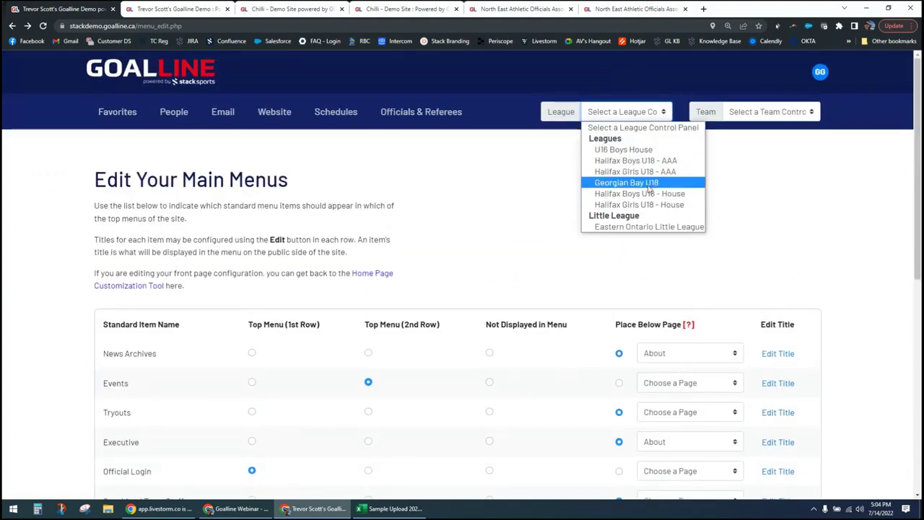
{"action": "left_click", "coordinate": [714, 224]}
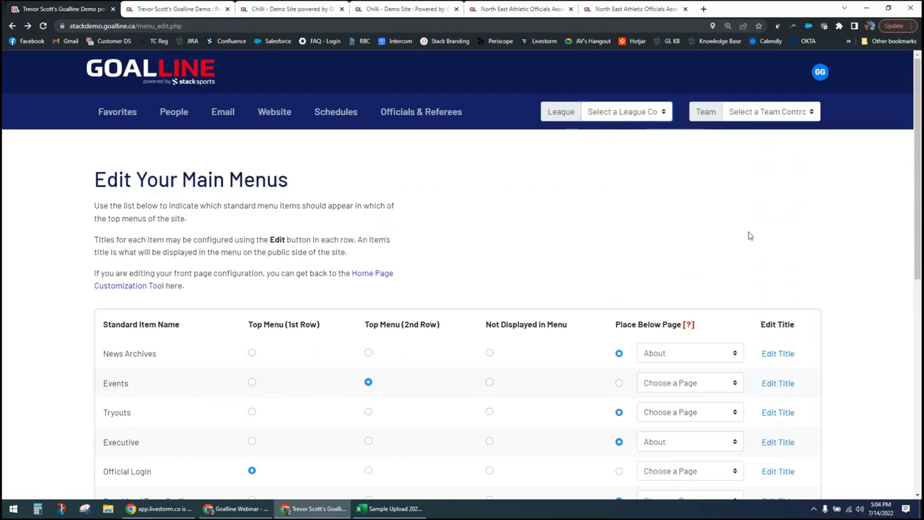
Assign the Official Login and Master Schedule items to the second row of the top menu.
{"action": "scroll", "coordinate": [257, 237], "scroll_direction": "down", "scroll_amount": 3}
{"action": "scroll", "coordinate": [239, 376], "scroll_direction": "down", "scroll_amount": 1}
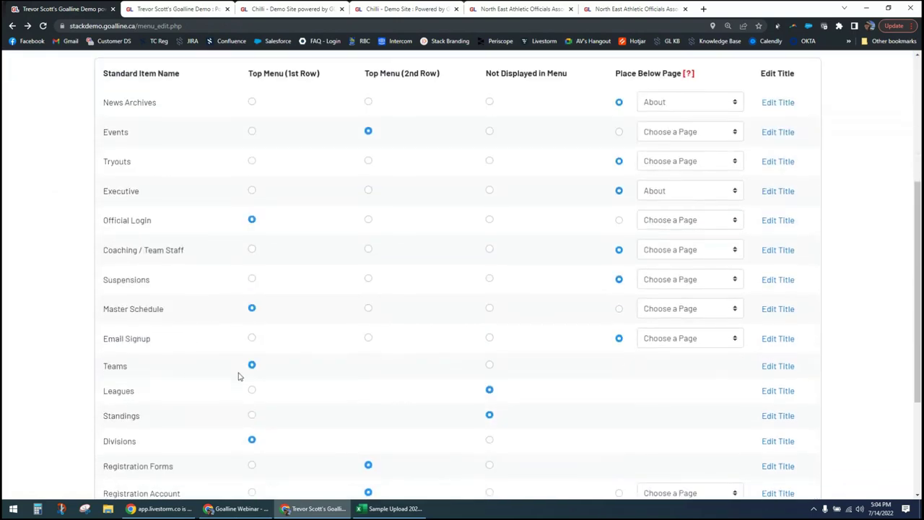
{"action": "scroll", "coordinate": [239, 377], "scroll_direction": "down", "scroll_amount": 1}
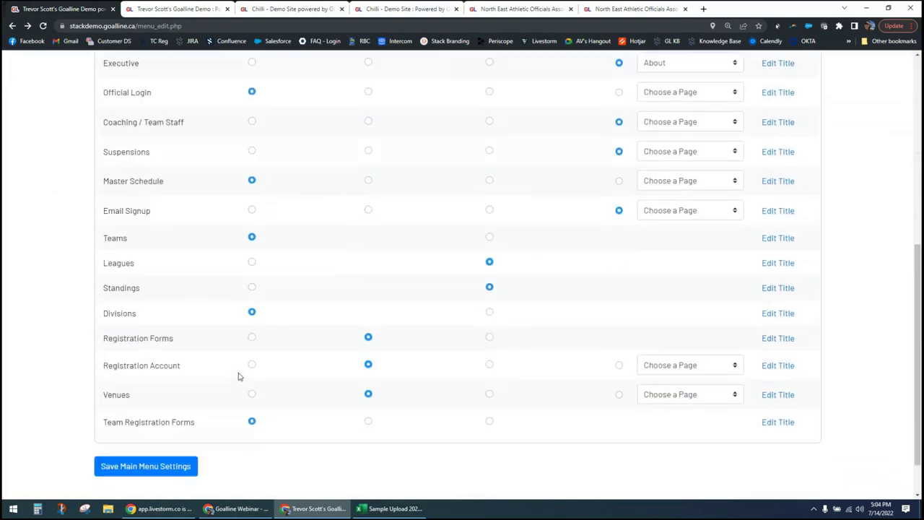
{"action": "scroll", "coordinate": [239, 377], "scroll_direction": "up", "scroll_amount": 2}
{"action": "left_click", "coordinate": [368, 184]}
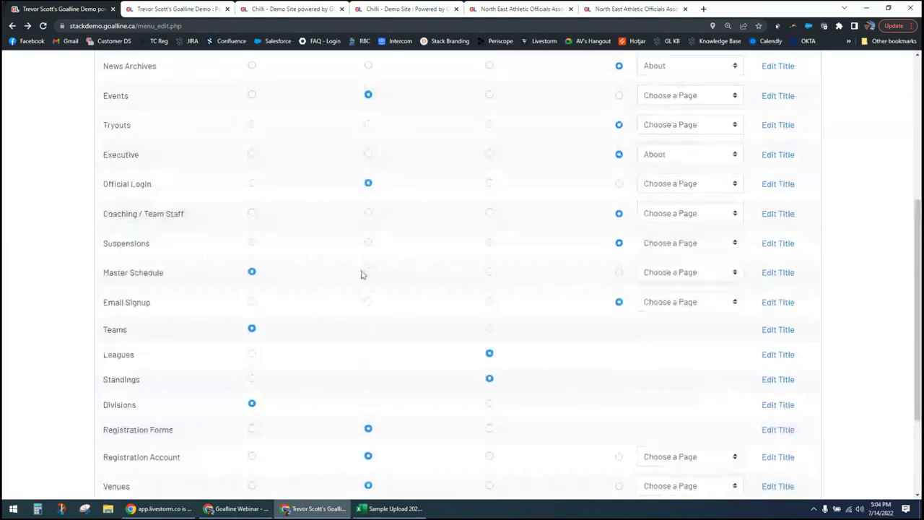
{"action": "left_click", "coordinate": [368, 272]}
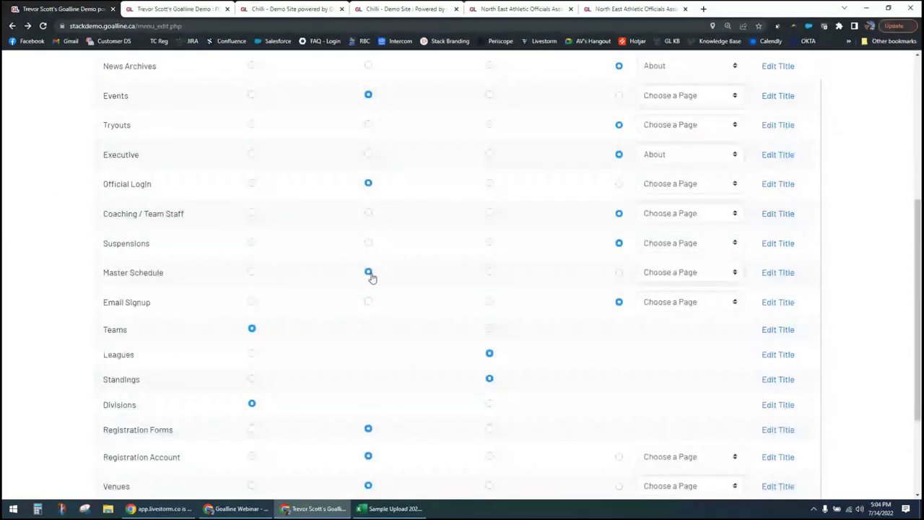
Try to save the main menus with Leagues and Standings in the first row and Team Registration Forms in the second.
{"action": "scroll", "coordinate": [372, 278], "scroll_direction": "down", "scroll_amount": 2}
{"action": "left_click", "coordinate": [251, 258]}
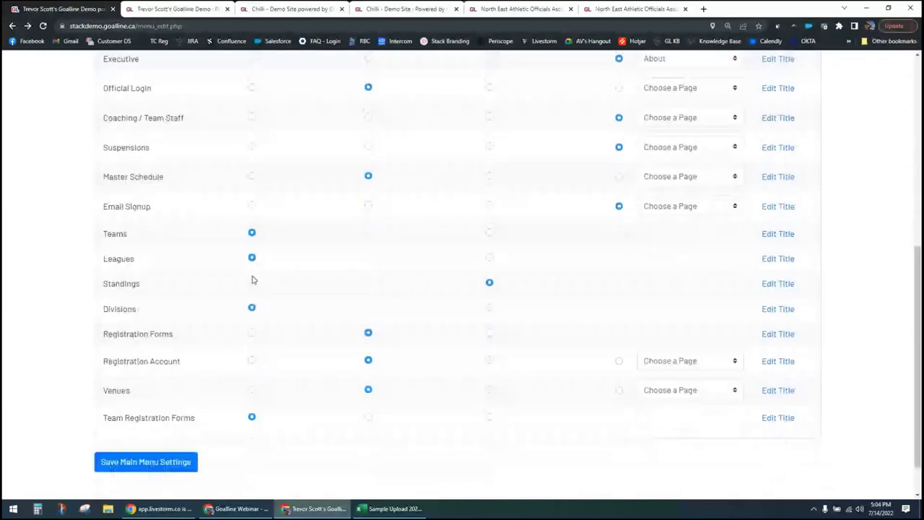
{"action": "left_click", "coordinate": [251, 283]}
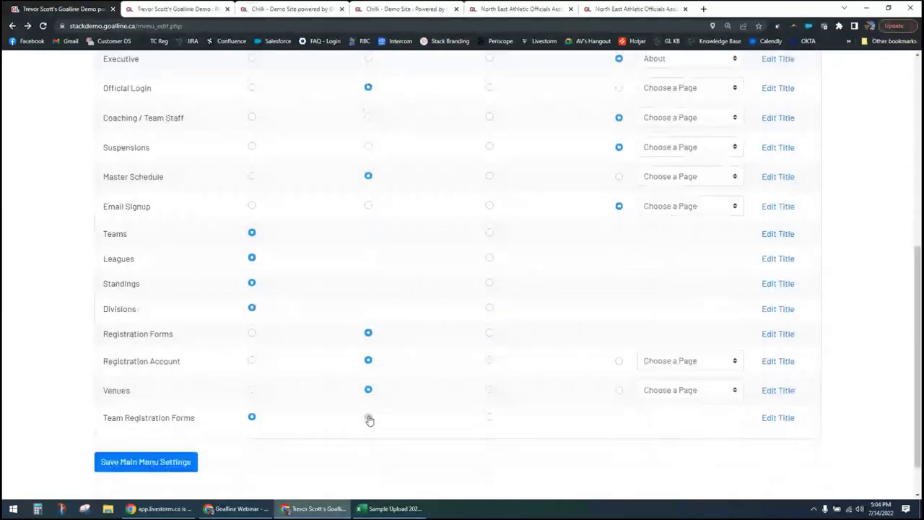
{"action": "scroll", "coordinate": [404, 296], "scroll_direction": "up", "scroll_amount": 2}
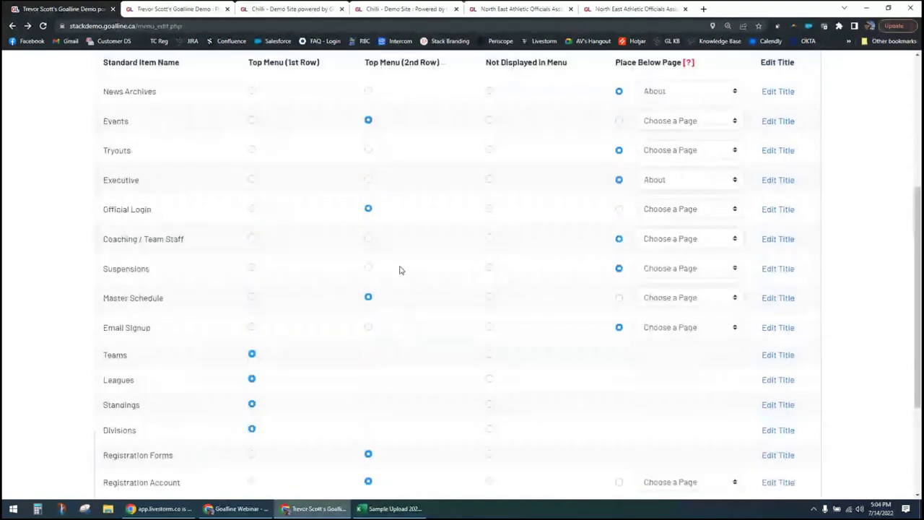
{"action": "scroll", "coordinate": [401, 270], "scroll_direction": "down", "scroll_amount": 2}
{"action": "left_click", "coordinate": [181, 462]}
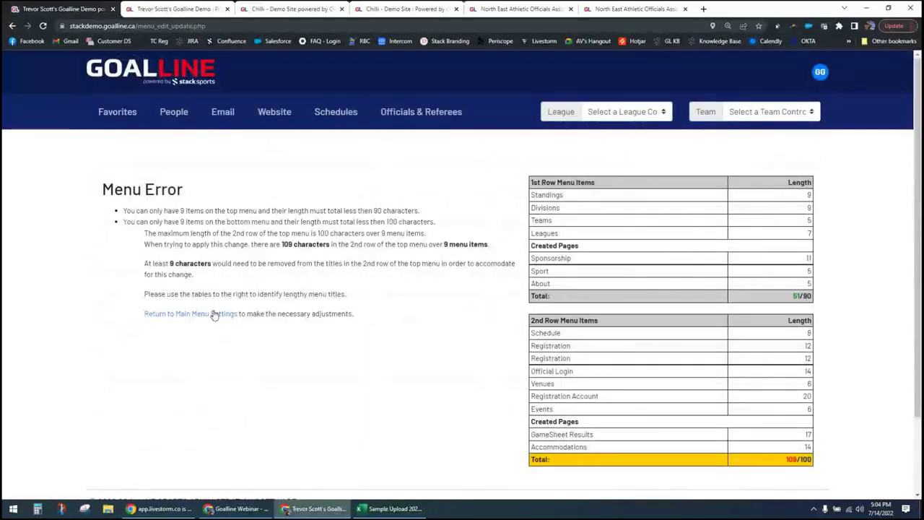
{"action": "left_click", "coordinate": [214, 315]}
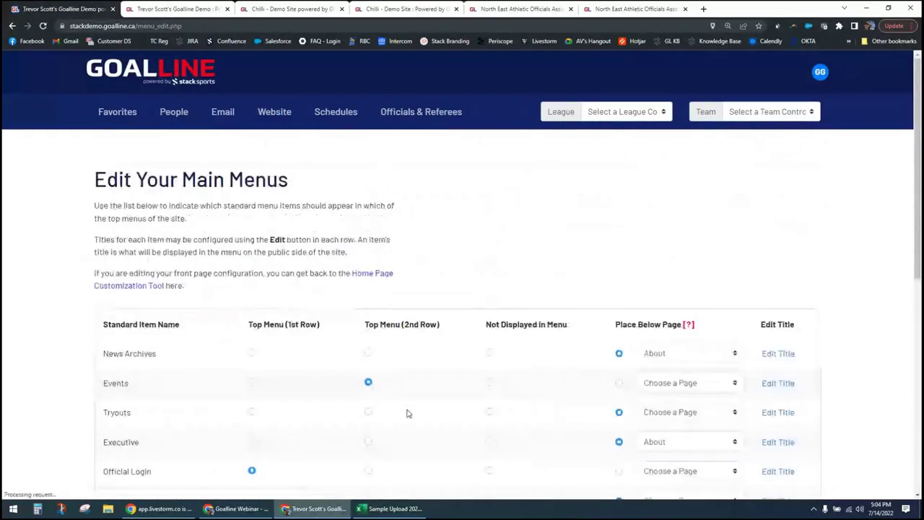
Set Events, Registration Forms, Registration Account and Venues to Not Displayed in Menu and save the main menu settings.
{"action": "scroll", "coordinate": [407, 413], "scroll_direction": "down", "scroll_amount": 3}
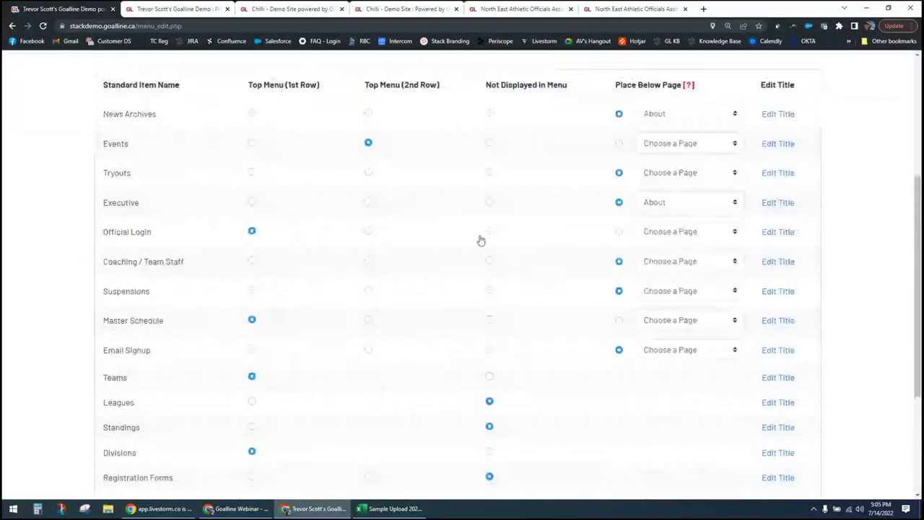
{"action": "left_click", "coordinate": [490, 143]}
{"action": "scroll", "coordinate": [299, 175], "scroll_direction": "down", "scroll_amount": 3}
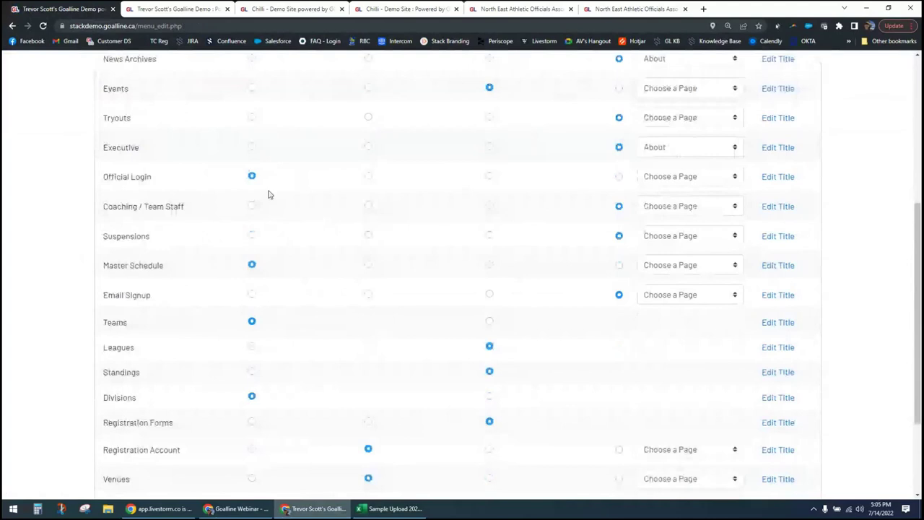
{"action": "left_click", "coordinate": [490, 313]}
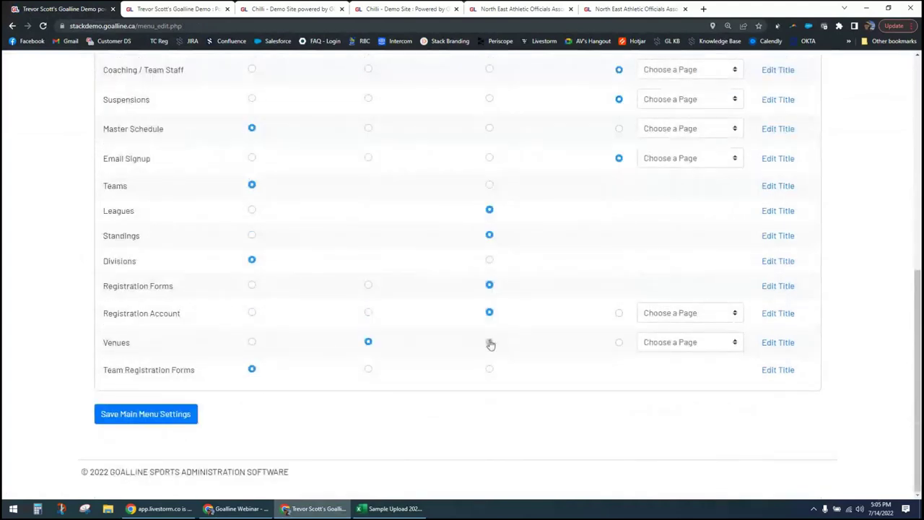
{"action": "left_click", "coordinate": [489, 342]}
{"action": "left_click", "coordinate": [196, 409]}
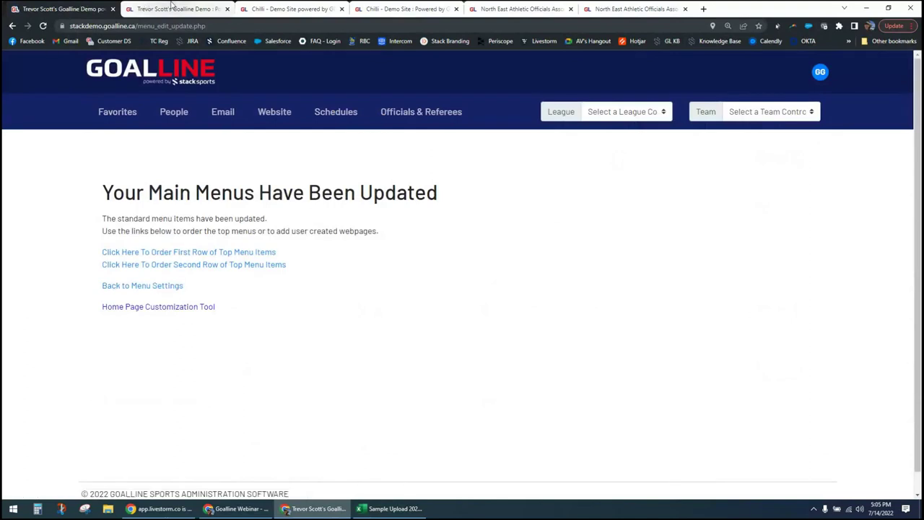
Reload the public demo site's home page and check its updated menus, including the Divisions, Teams and Schedule items.
{"action": "left_click", "coordinate": [167, 8]}
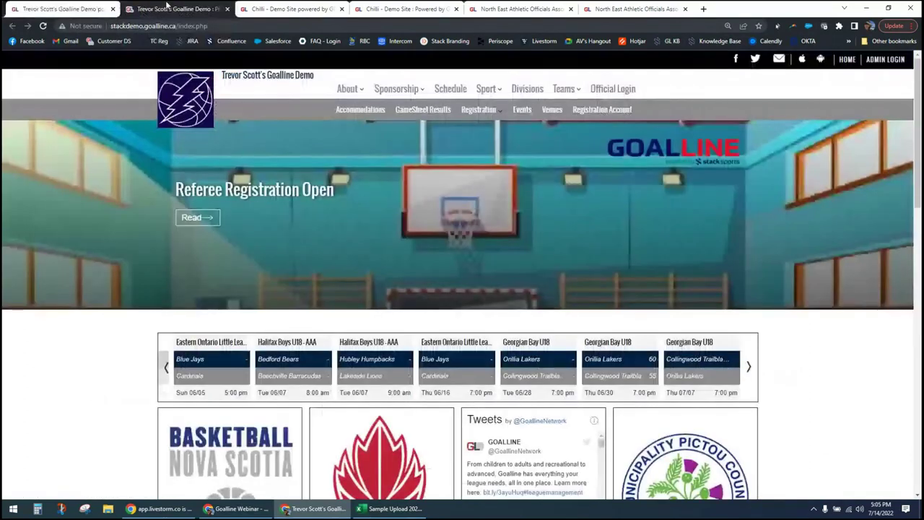
{"action": "left_click", "coordinate": [190, 107]}
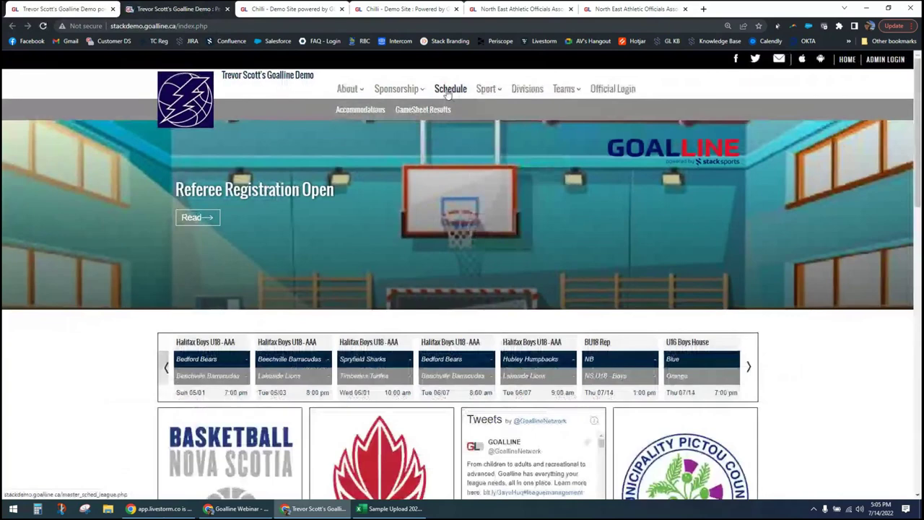
{"action": "left_click_drag", "start_coordinate": [448, 93], "coordinate": [483, 90]}
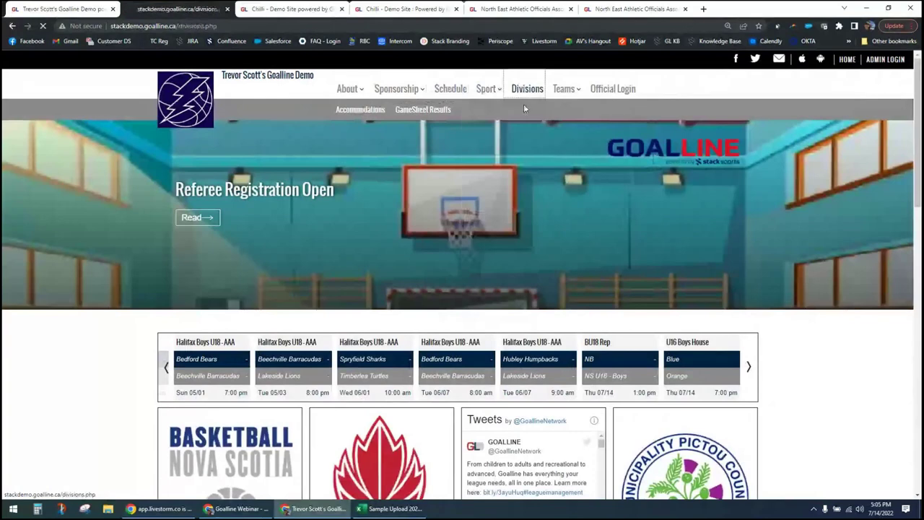
{"action": "left_click", "coordinate": [523, 88]}
{"action": "mouse_move", "coordinate": [562, 87]}
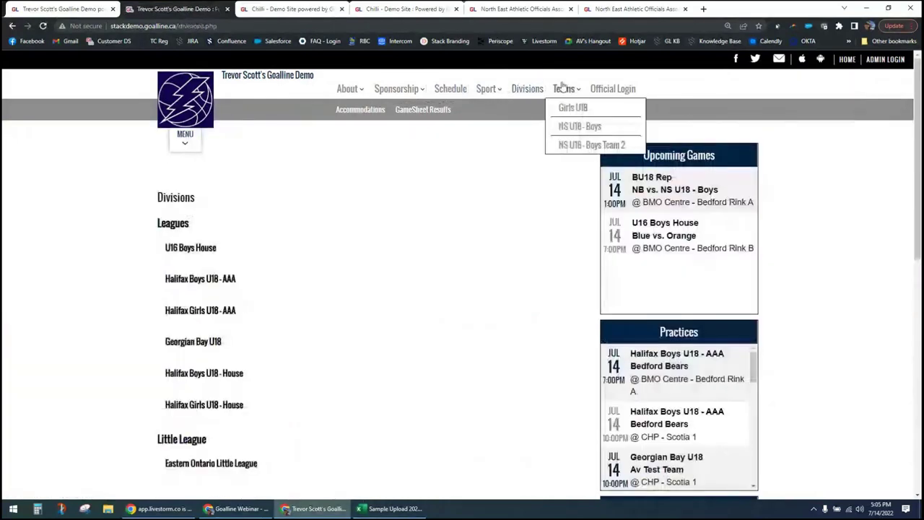
{"action": "left_click", "coordinate": [446, 92]}
{"action": "mouse_move", "coordinate": [491, 96]}
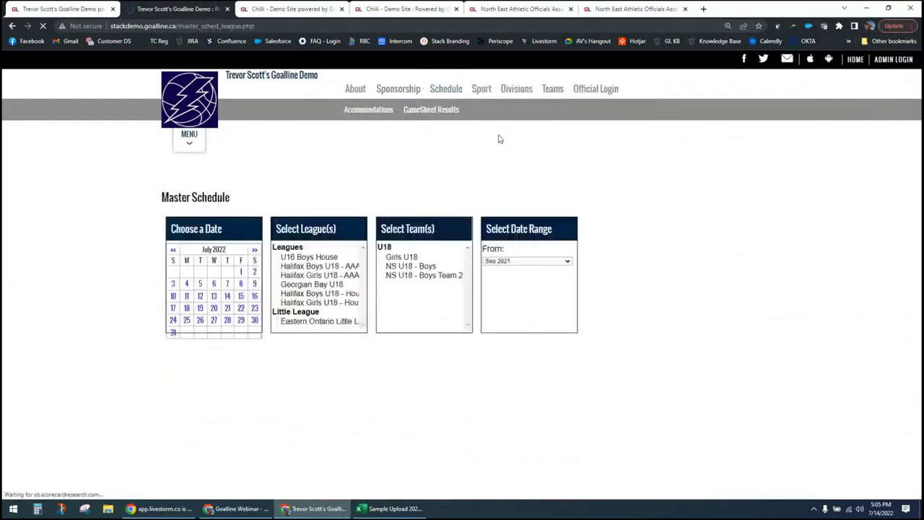
Return to the main menu settings and set the Divisions item to Not Displayed in Menu.
{"action": "left_click", "coordinate": [166, 10]}
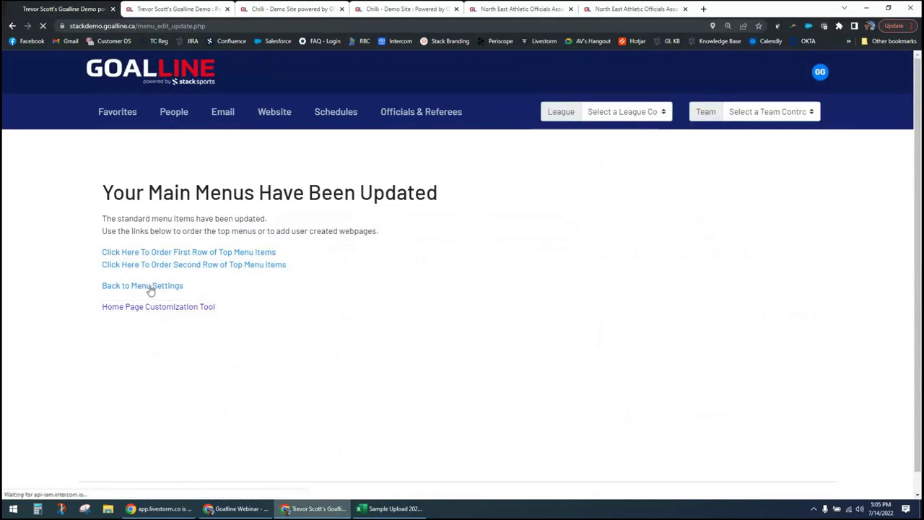
{"action": "left_click", "coordinate": [149, 288]}
{"action": "scroll", "coordinate": [79, 376], "scroll_direction": "down", "scroll_amount": 3}
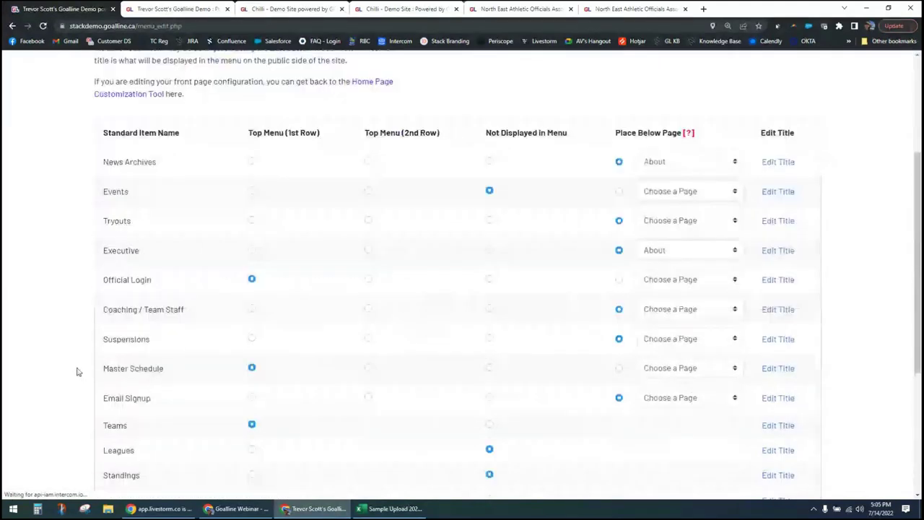
{"action": "scroll", "coordinate": [260, 374], "scroll_direction": "down", "scroll_amount": 3}
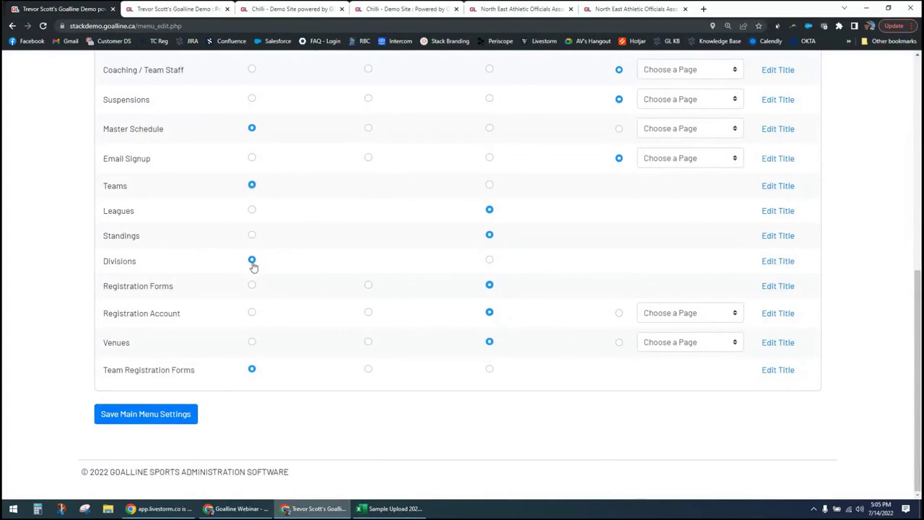
{"action": "left_click", "coordinate": [492, 263]}
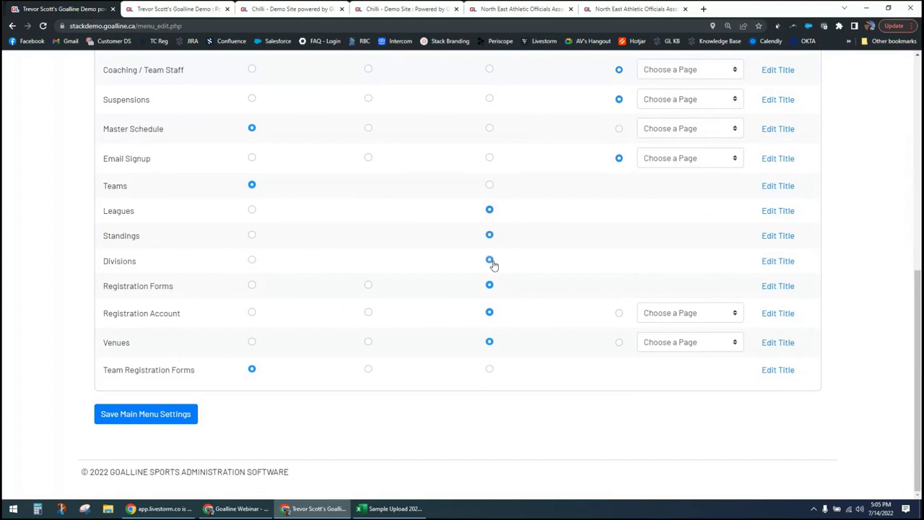
Switch to the Chilli - Demo Site and view the entries under its sports menu item.
{"action": "left_click", "coordinate": [182, 8]}
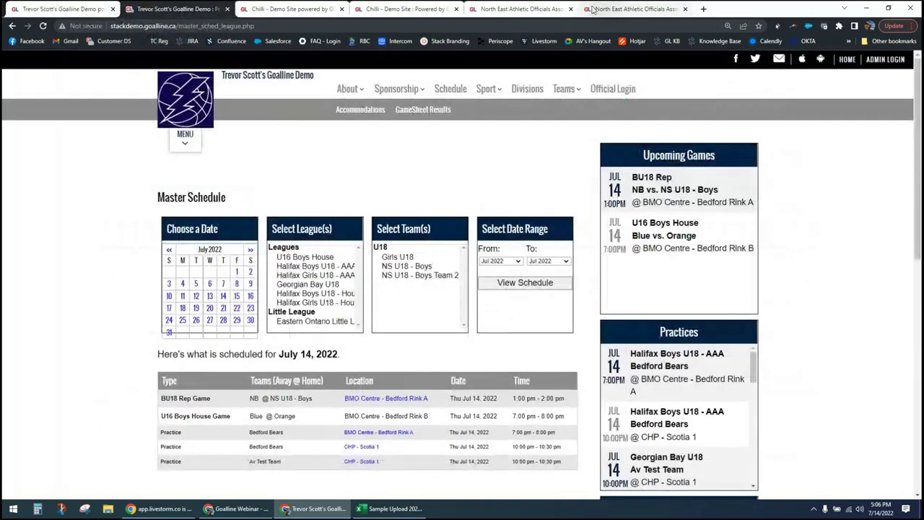
{"action": "left_click", "coordinate": [390, 11]}
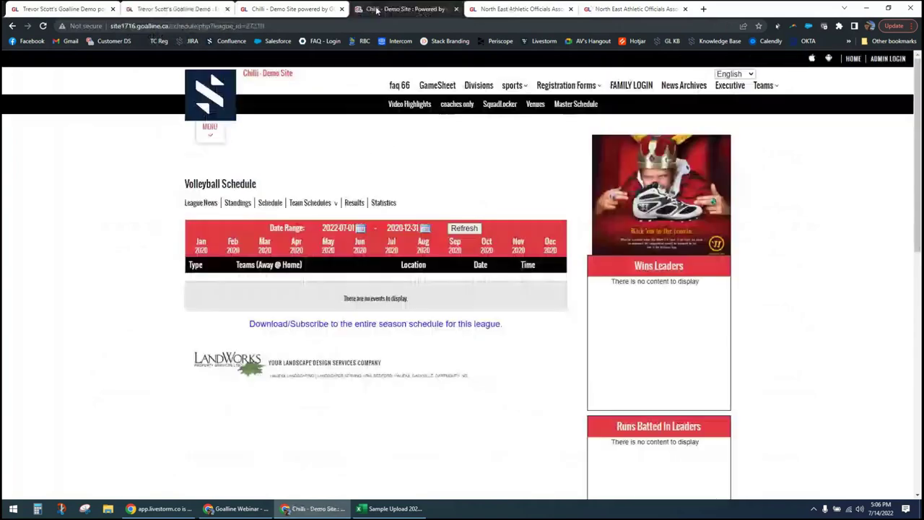
{"action": "mouse_move", "coordinate": [512, 85]}
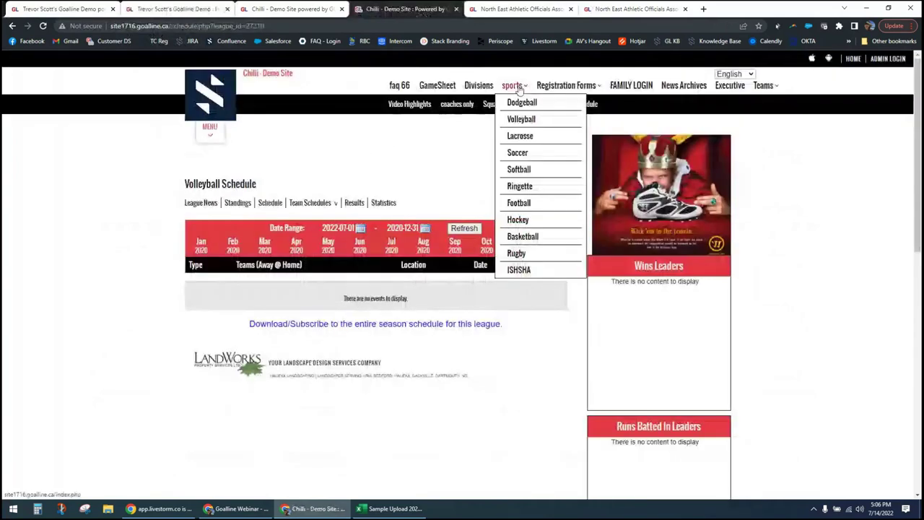
Open the Lacrosse league's news page from the sports menu item and view its standings.
{"action": "left_click", "coordinate": [526, 171]}
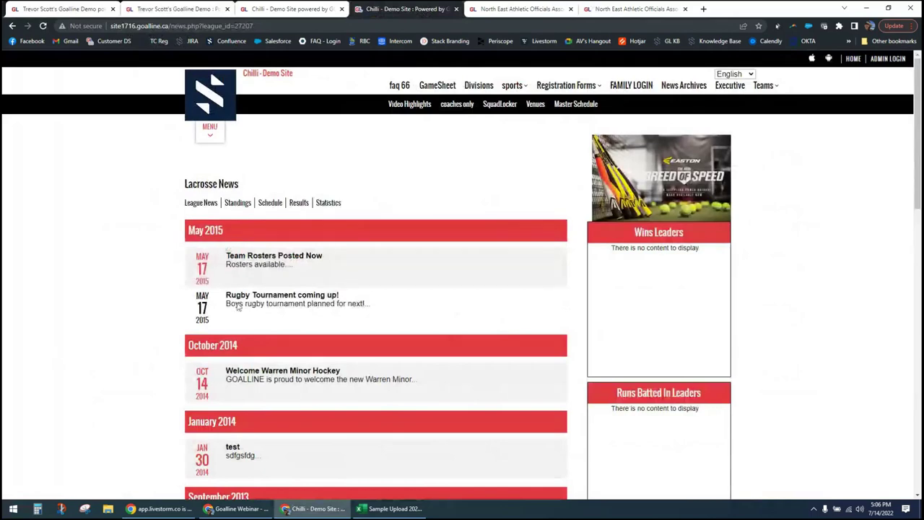
{"action": "left_click", "coordinate": [238, 203]}
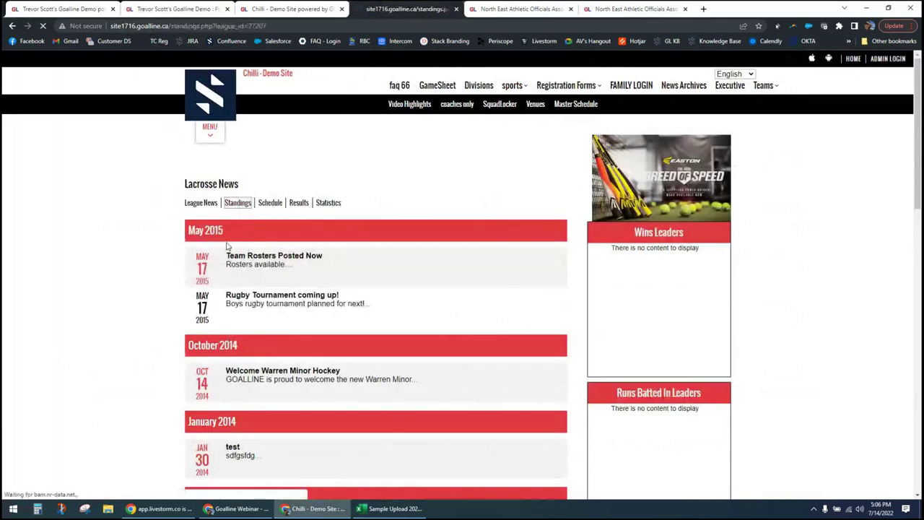
View the IH Robotics team page listed under School in Teams, and return to the Chilli - Demo Site home page.
{"action": "mouse_move", "coordinate": [777, 86]}
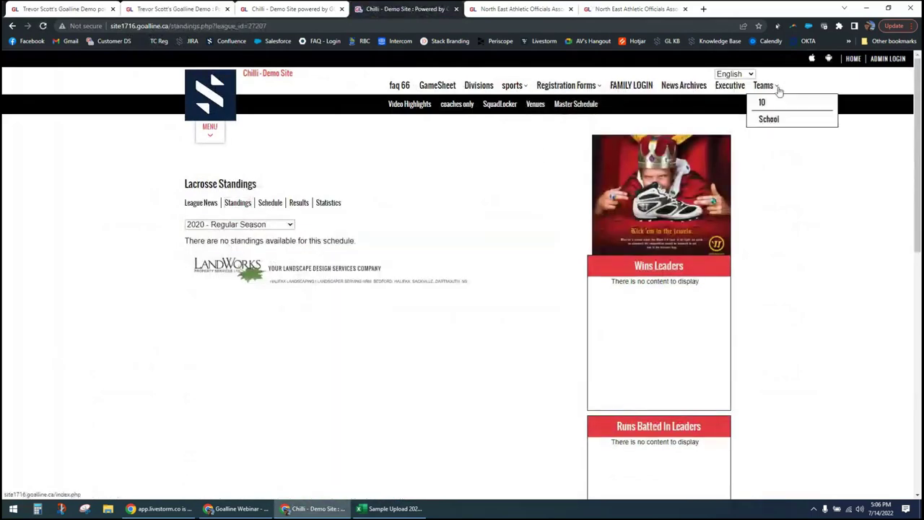
{"action": "mouse_move", "coordinate": [771, 119]}
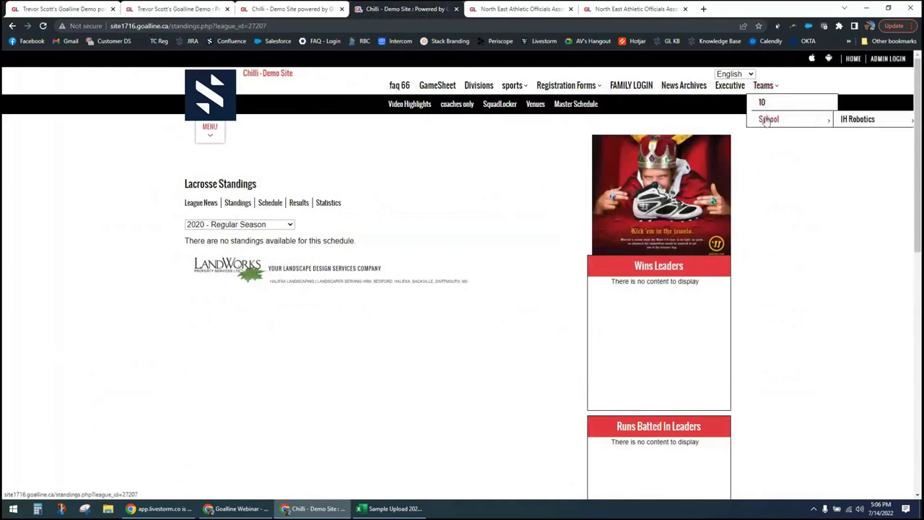
{"action": "left_click", "coordinate": [863, 121]}
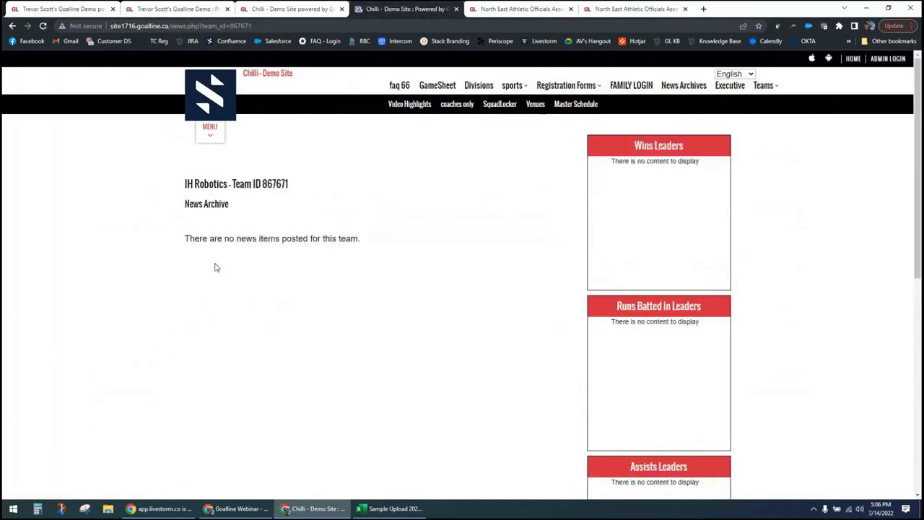
{"action": "left_click", "coordinate": [209, 134]}
{"action": "left_click", "coordinate": [202, 95]}
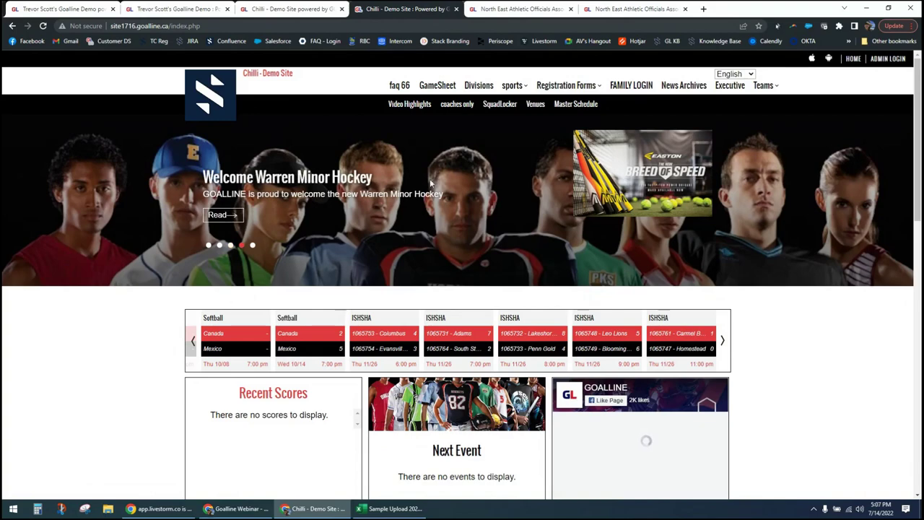
Switch to the public Goalline demo site and view the Girls U18 team's schedule calendar.
{"action": "left_click", "coordinate": [181, 8]}
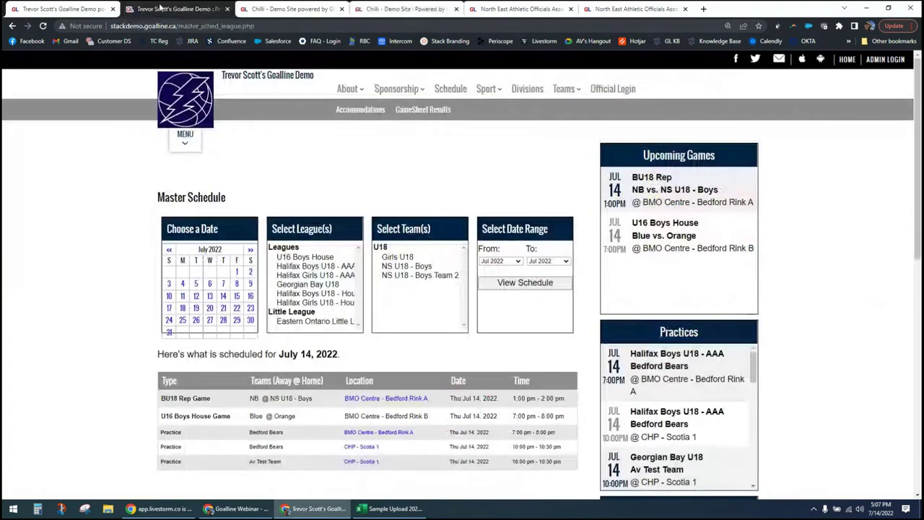
{"action": "mouse_move", "coordinate": [570, 95]}
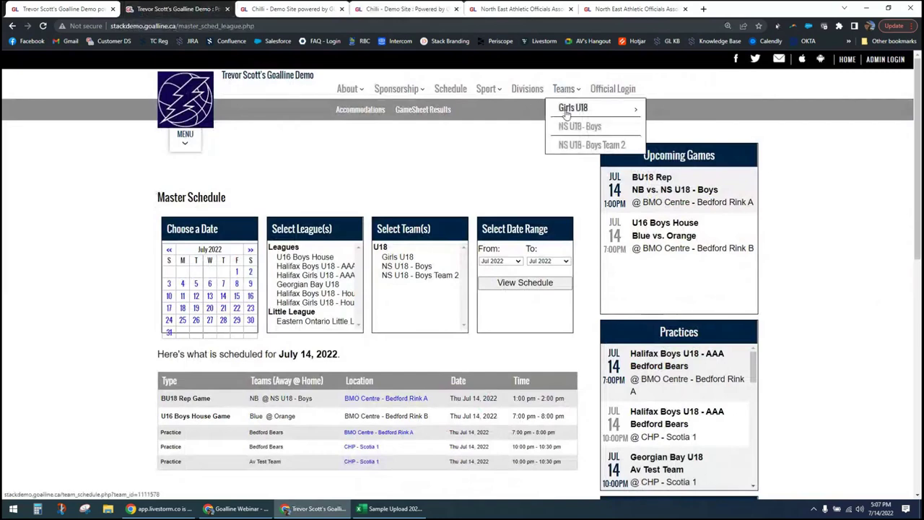
{"action": "left_click", "coordinate": [566, 114]}
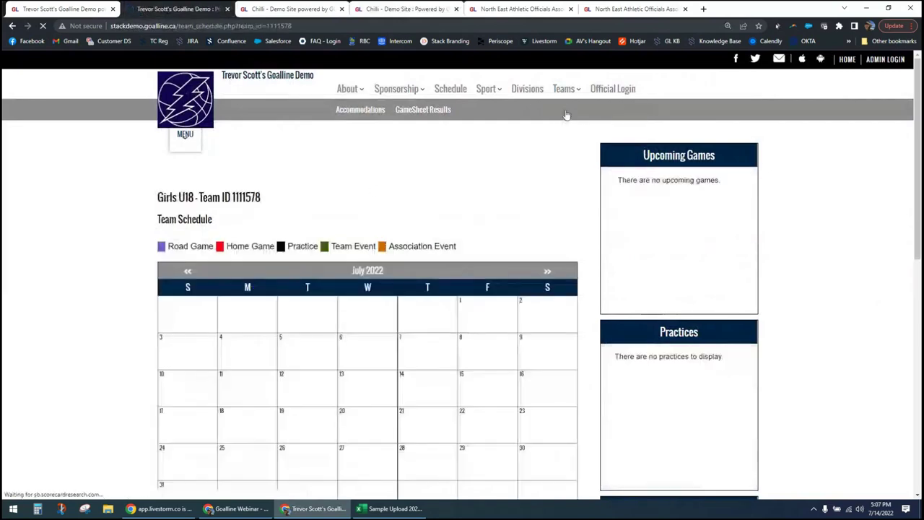
{"action": "scroll", "coordinate": [110, 289], "scroll_direction": "down", "scroll_amount": 2}
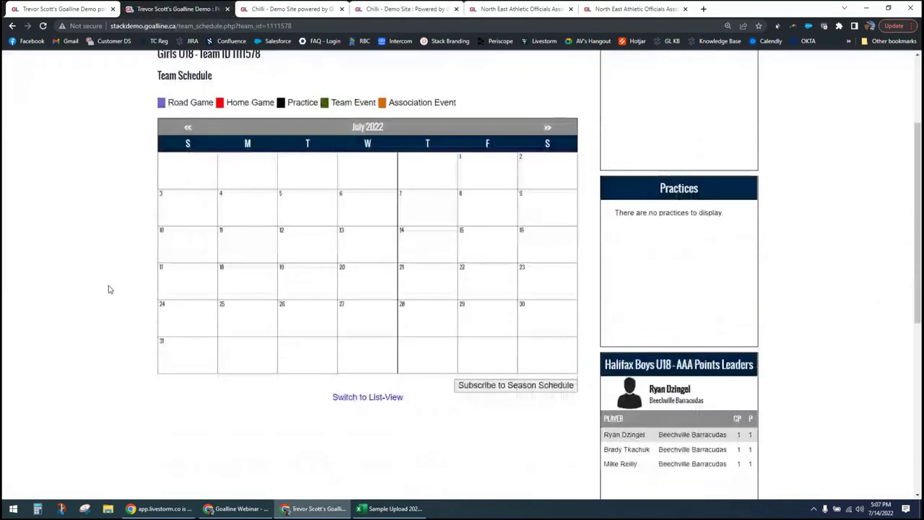
Subscribe to the Girls U18 team's season schedule and read the Schedule Subscription page.
{"action": "left_click", "coordinate": [475, 386]}
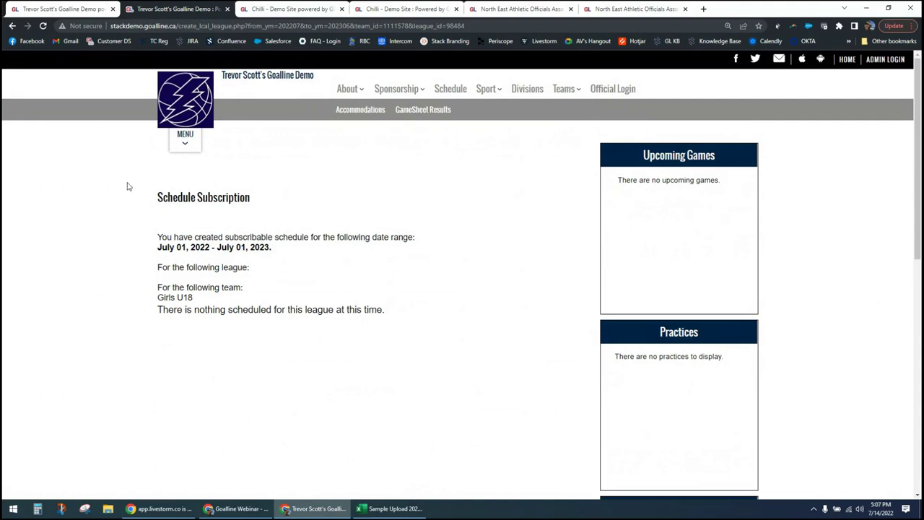
{"action": "left_click_drag", "start_coordinate": [220, 310], "coordinate": [337, 309]}
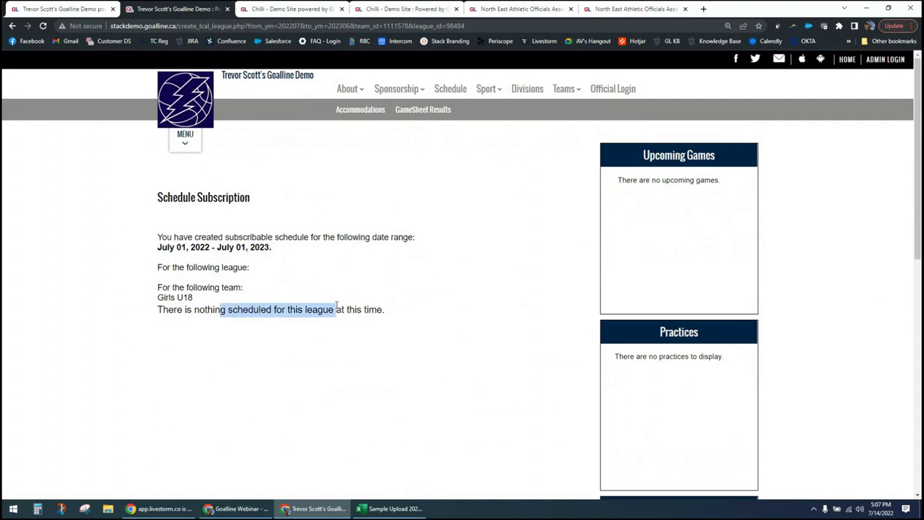
{"action": "left_click", "coordinate": [379, 305]}
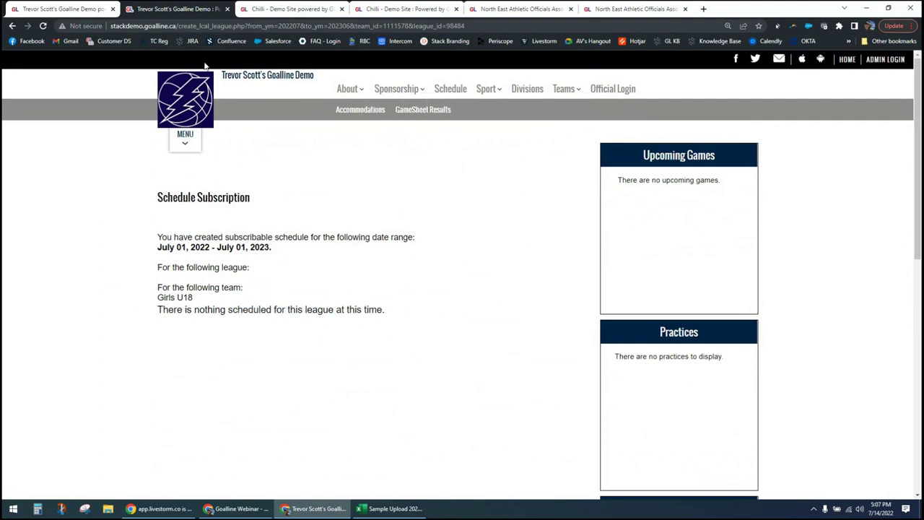
{"action": "left_click_drag", "start_coordinate": [242, 79], "coordinate": [345, 88]}
{"action": "left_click", "coordinate": [229, 81]}
Return to the Edit Your Main Menus page and review the standard menu item placements from the bottom up.
{"action": "left_click", "coordinate": [53, 10]}
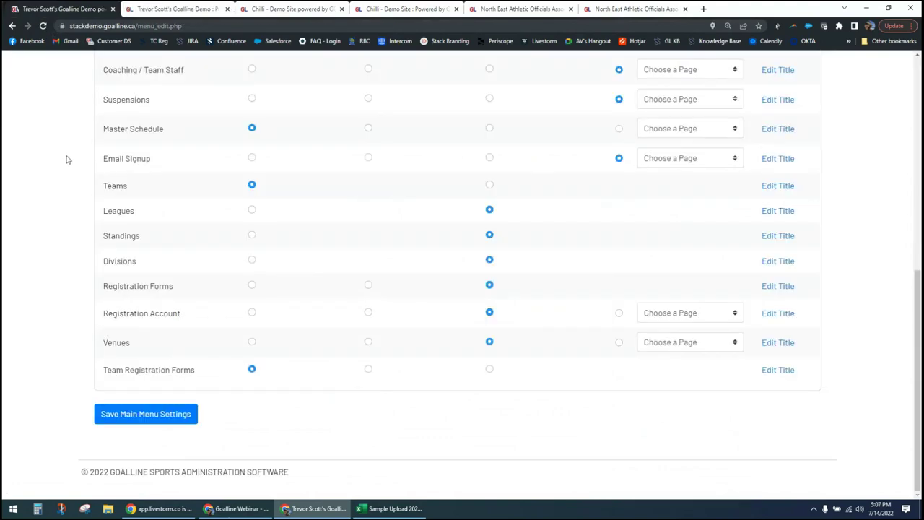
{"action": "scroll", "coordinate": [65, 153], "scroll_direction": "up", "scroll_amount": 2}
{"action": "scroll", "coordinate": [65, 158], "scroll_direction": "up", "scroll_amount": 1}
{"action": "scroll", "coordinate": [66, 159], "scroll_direction": "up", "scroll_amount": 3}
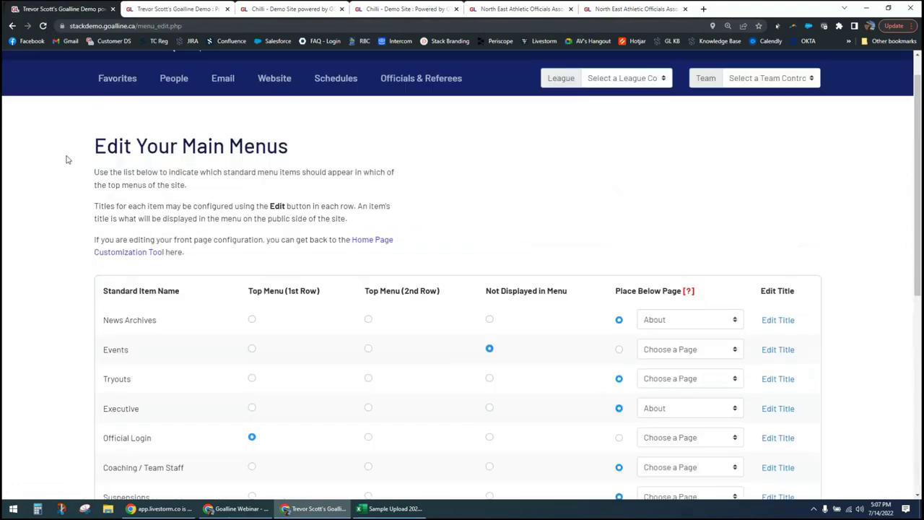
{"action": "scroll", "coordinate": [66, 158], "scroll_direction": "up", "scroll_amount": 1}
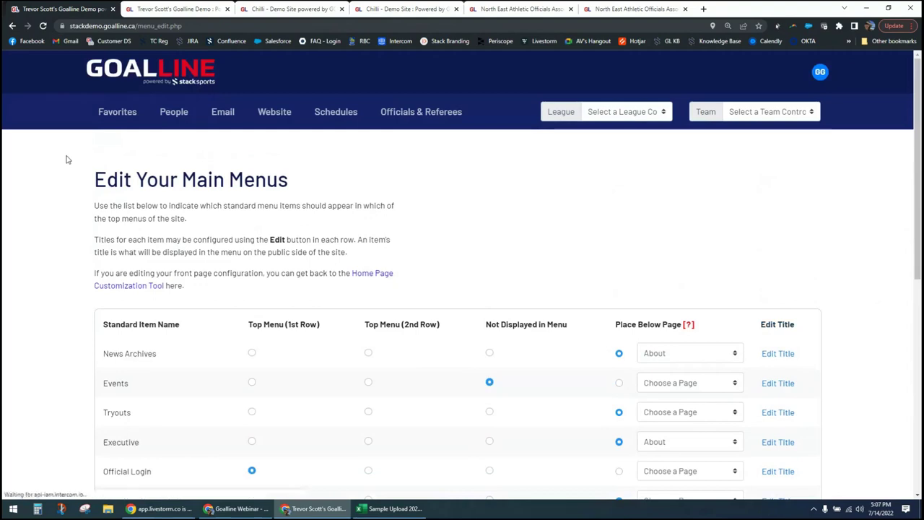